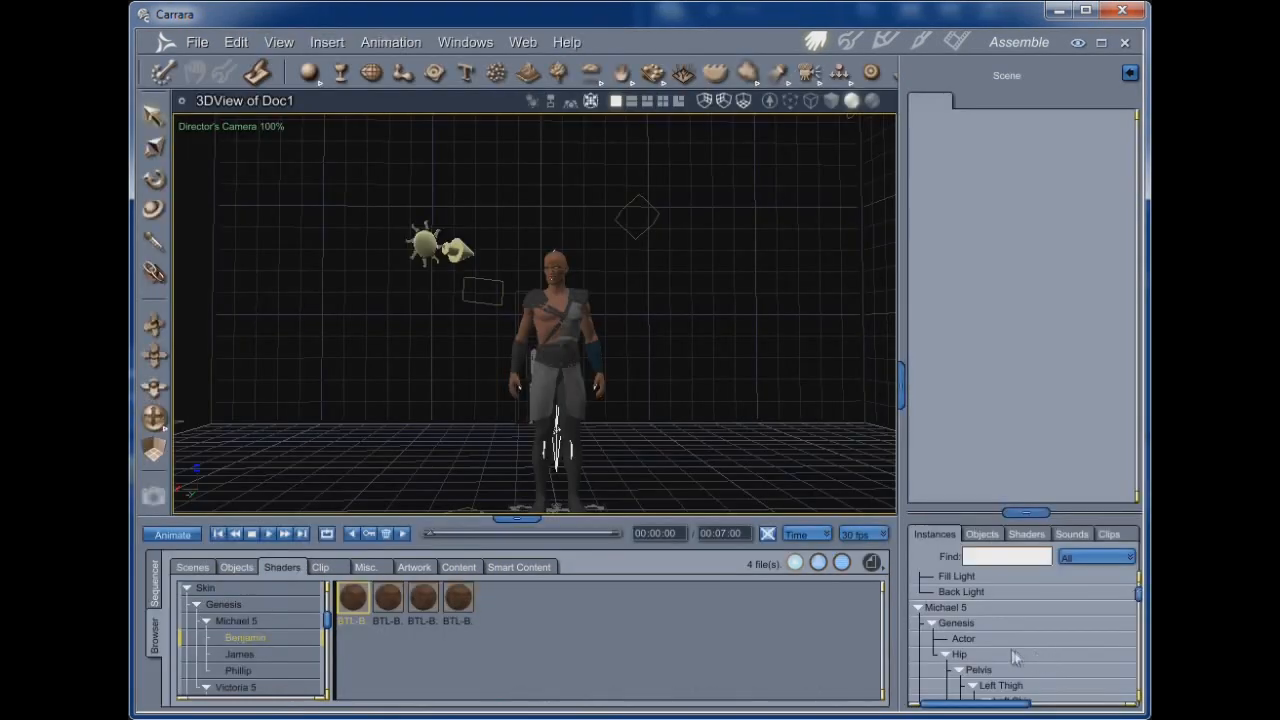
Inspect the Actor's parameters, and view the general properties of the Genesis figure.
{"action": "left_click", "coordinate": [970, 645]}
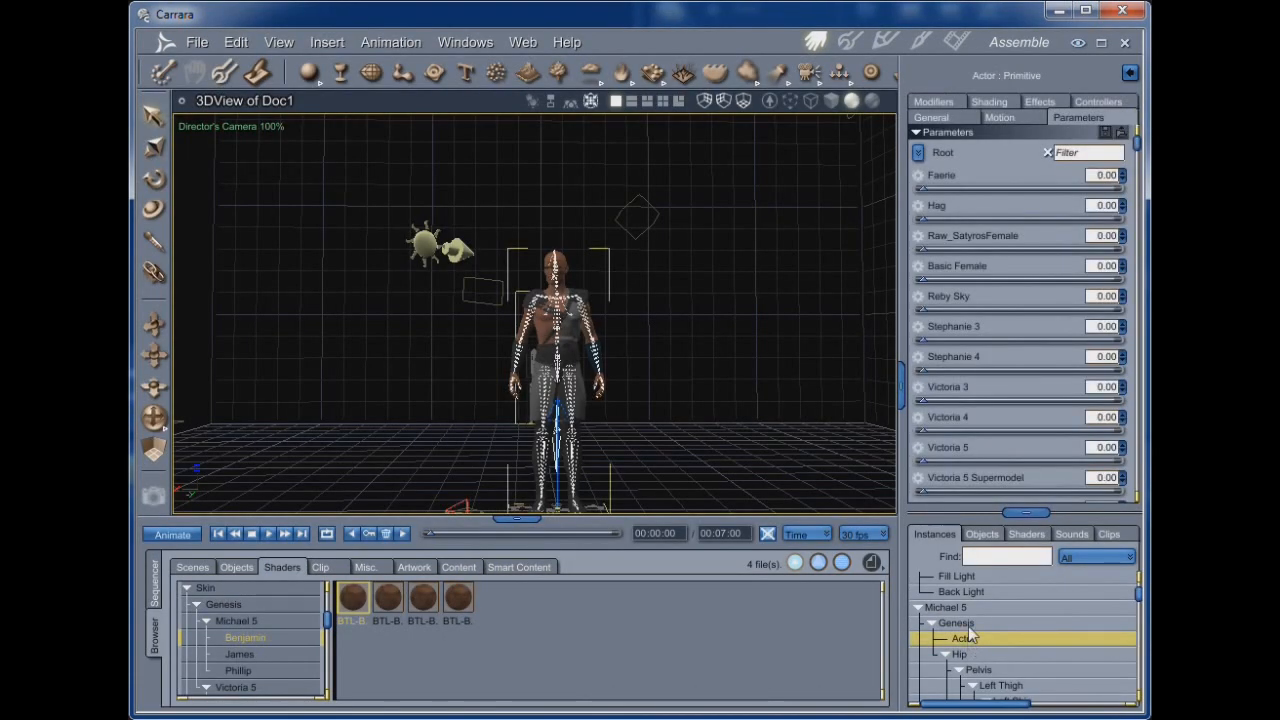
{"action": "left_click", "coordinate": [968, 626]}
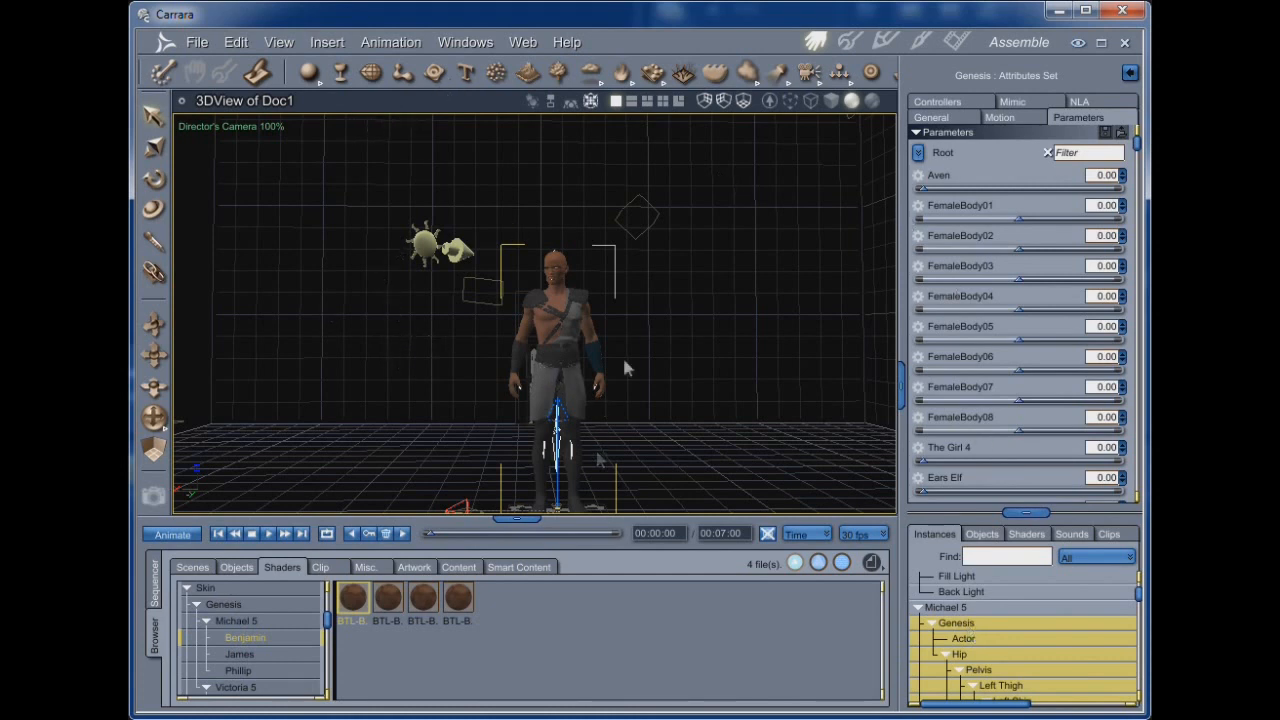
{"action": "left_click", "coordinate": [414, 45]}
{"action": "left_click", "coordinate": [413, 45]}
{"action": "left_click", "coordinate": [930, 117]}
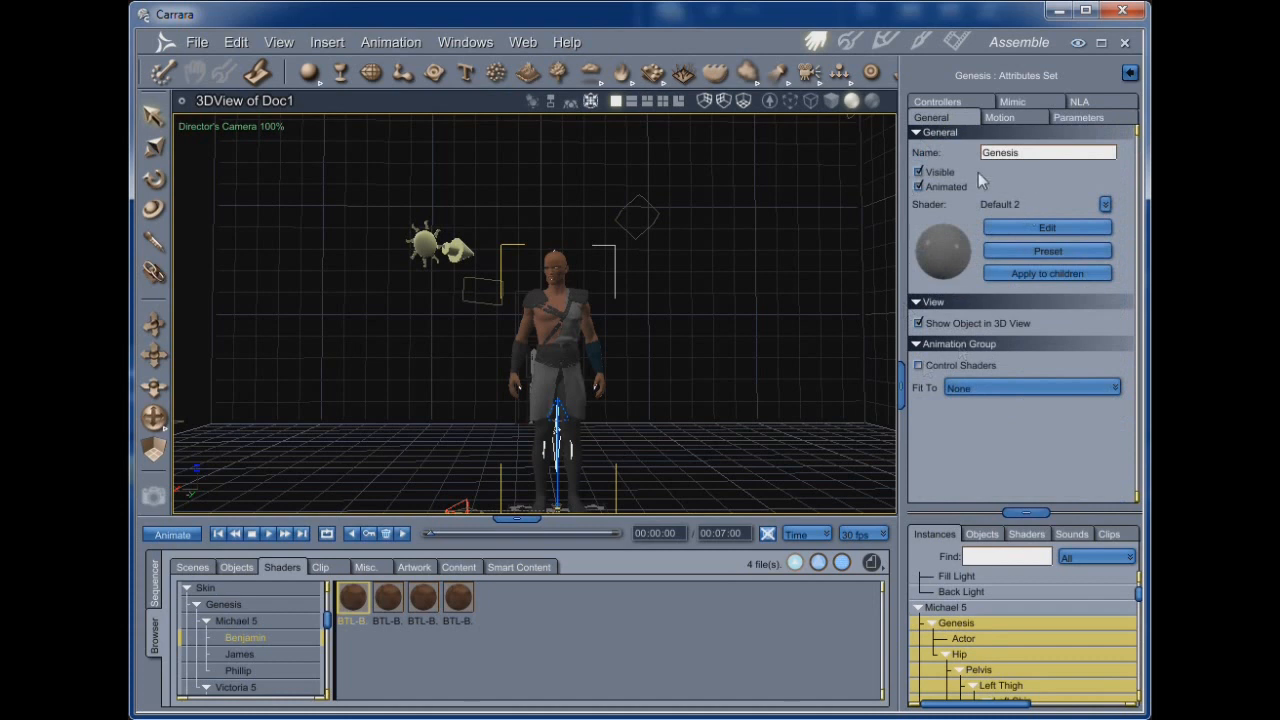
Filter the Genesis parameters to Actor/Head/Universal and try out the Frankenstein morph before returning it to 0.
{"action": "left_click", "coordinate": [1080, 118]}
{"action": "left_click", "coordinate": [917, 153]}
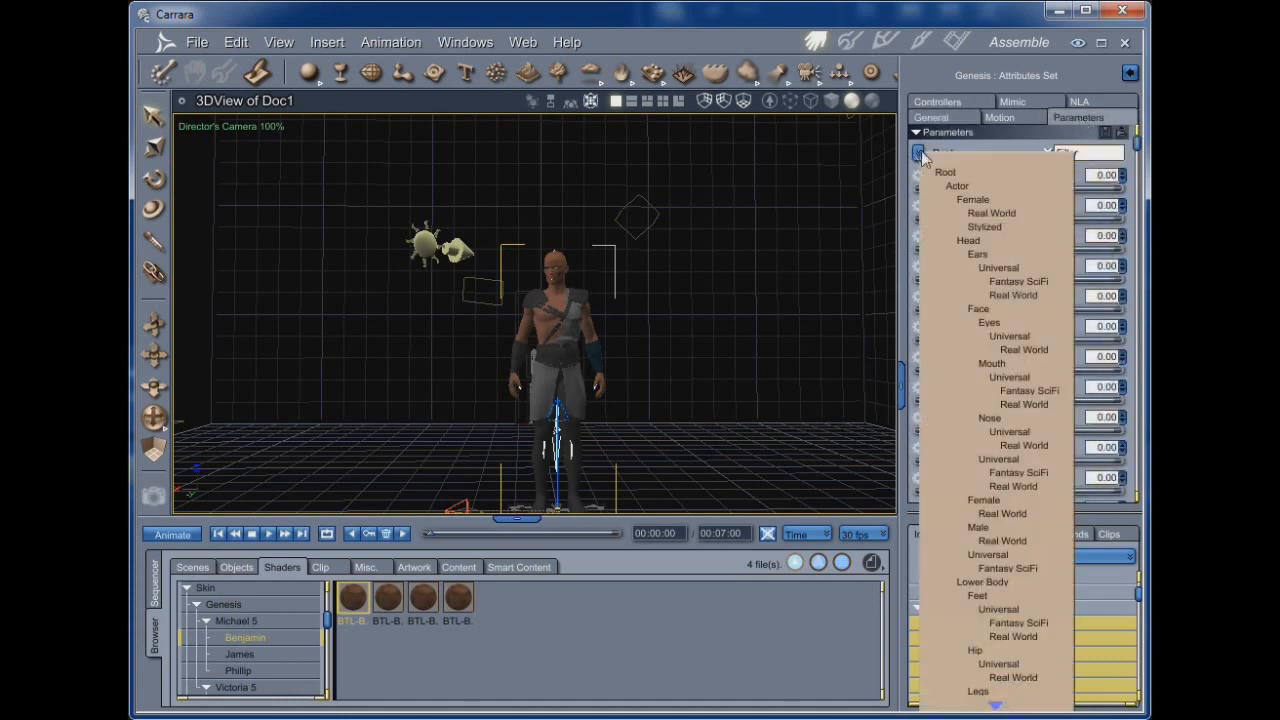
{"action": "left_click", "coordinate": [996, 555]}
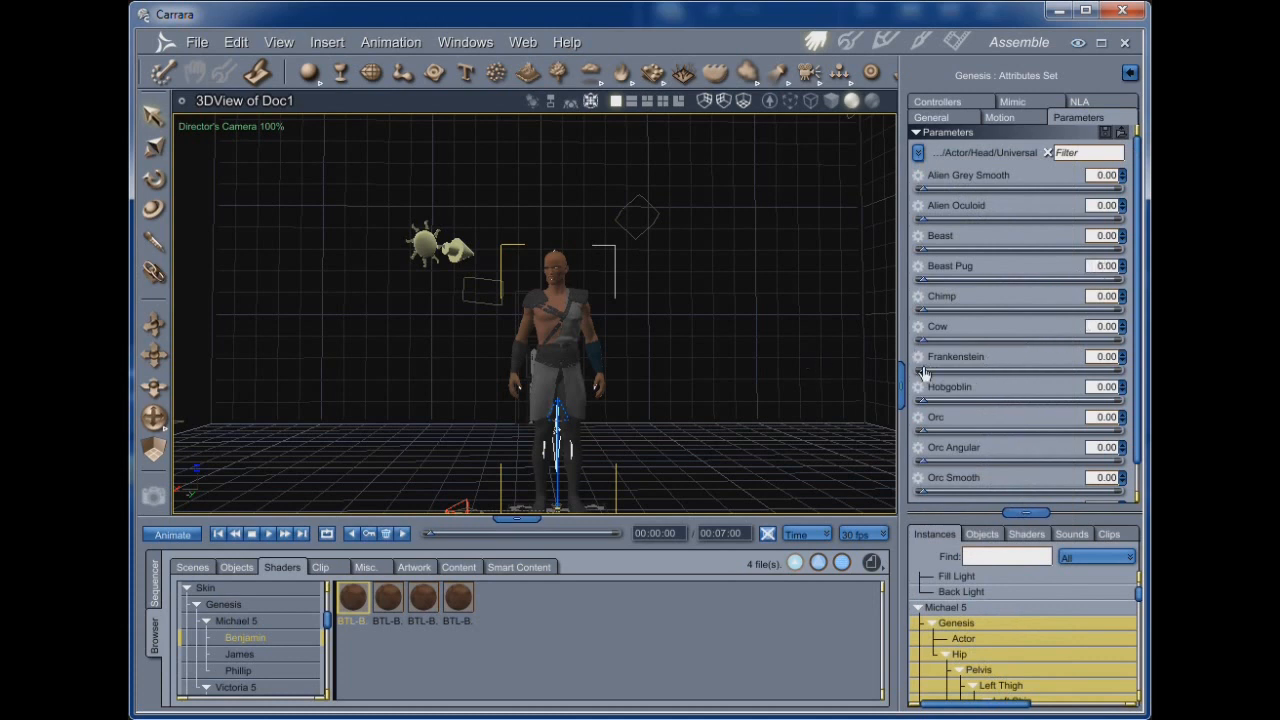
{"action": "left_click_drag", "start_coordinate": [922, 371], "coordinate": [1055, 371]}
{"action": "left_click_drag", "start_coordinate": [978, 371], "coordinate": [872, 376]}
Examine the Real World face morphs of Genesis, and look through the full parameter list from Root.
{"action": "left_click", "coordinate": [919, 155]}
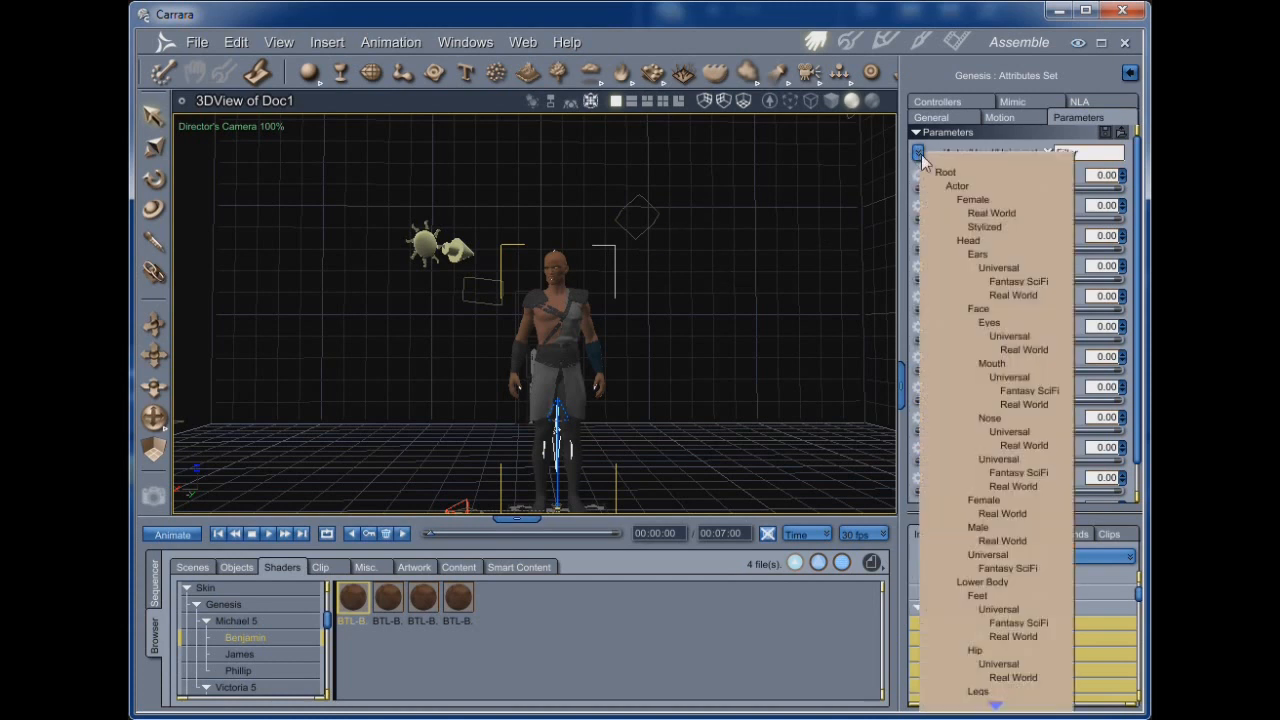
{"action": "left_click", "coordinate": [1028, 487]}
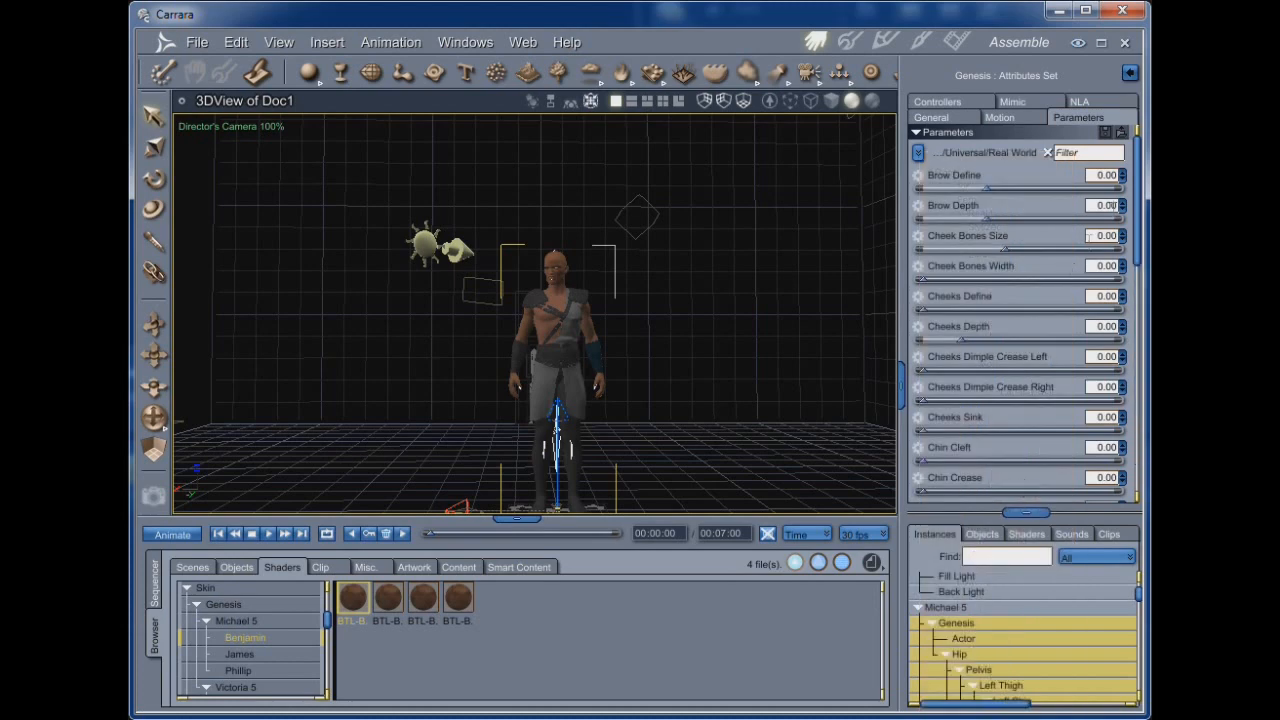
{"action": "mouse_move", "coordinate": [1137, 203]}
{"action": "left_mouse_down"}
{"action": "mouse_move", "coordinate": [1137, 470]}
{"action": "mouse_move", "coordinate": [1138, 181]}
{"action": "left_mouse_up"}
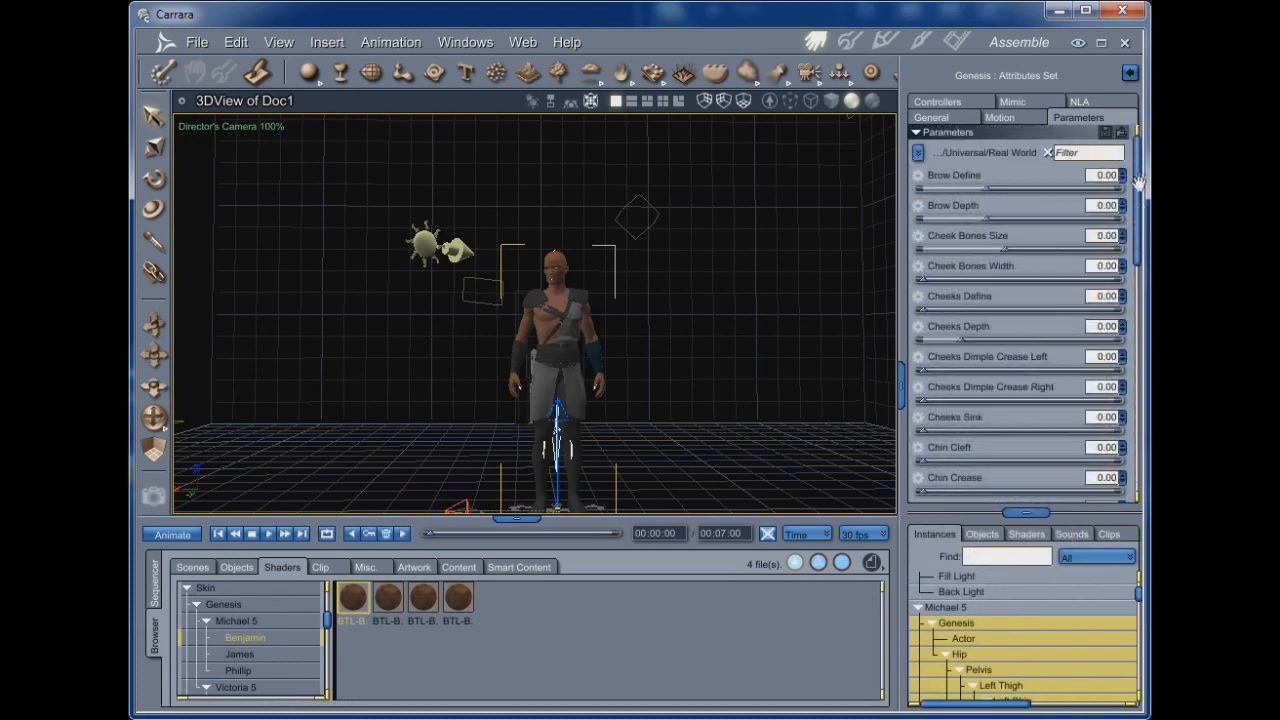
{"action": "left_click", "coordinate": [918, 154]}
{"action": "left_click", "coordinate": [948, 171]}
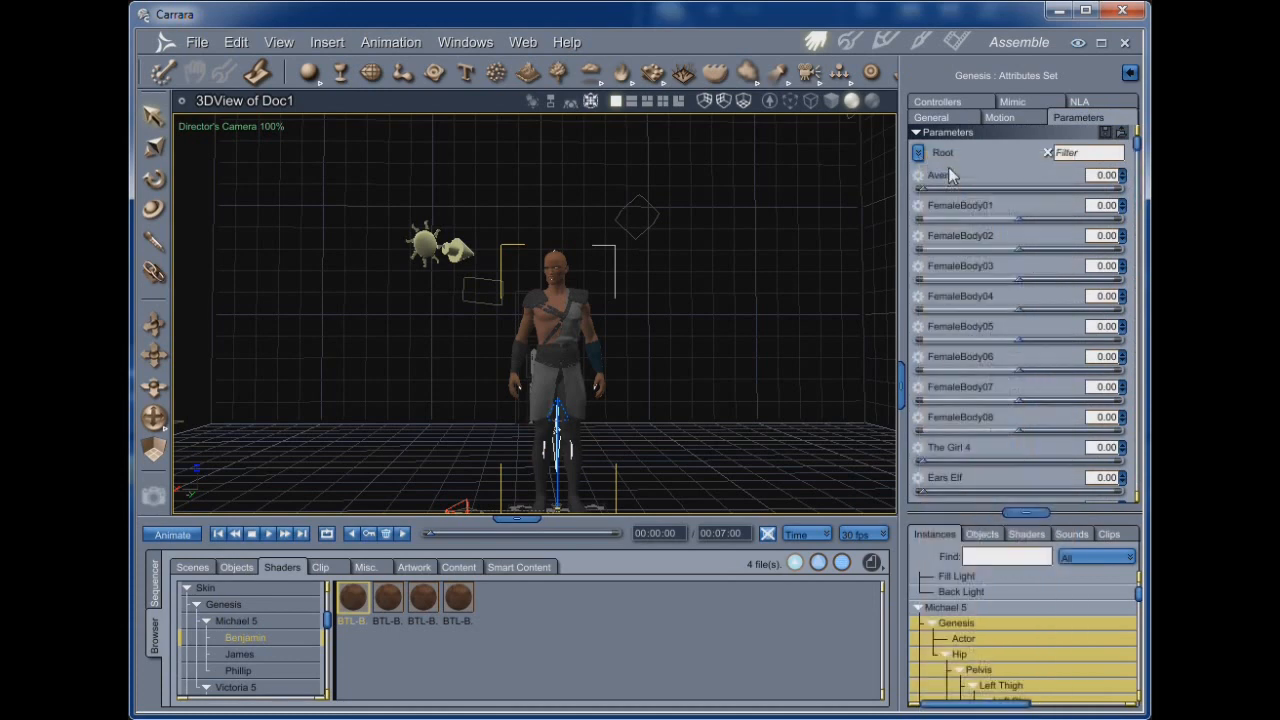
{"action": "left_click_drag", "start_coordinate": [1139, 152], "coordinate": [1138, 188]}
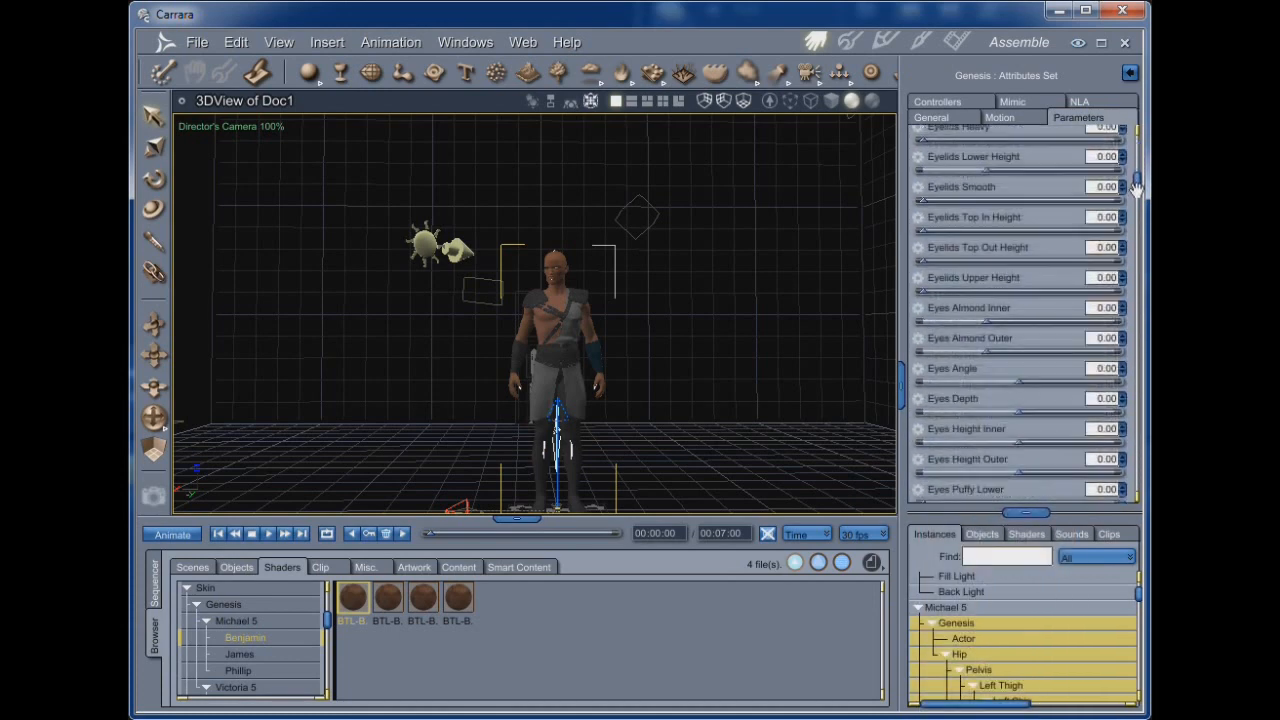
Look over the Actor's morph parameters and reselect the Genesis figure for a closer view.
{"action": "left_click", "coordinate": [968, 644]}
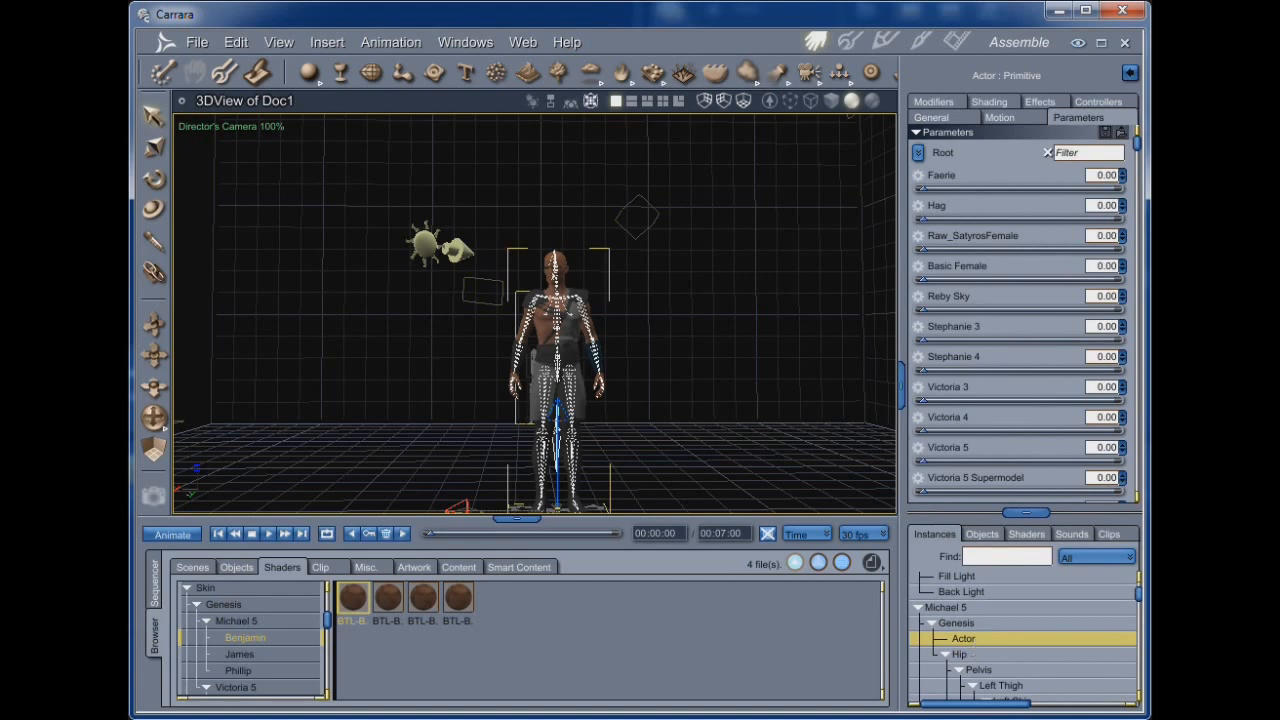
{"action": "mouse_move", "coordinate": [1136, 142]}
{"action": "left_mouse_down"}
{"action": "mouse_move", "coordinate": [1128, 492]}
{"action": "mouse_move", "coordinate": [1135, 148]}
{"action": "left_mouse_up"}
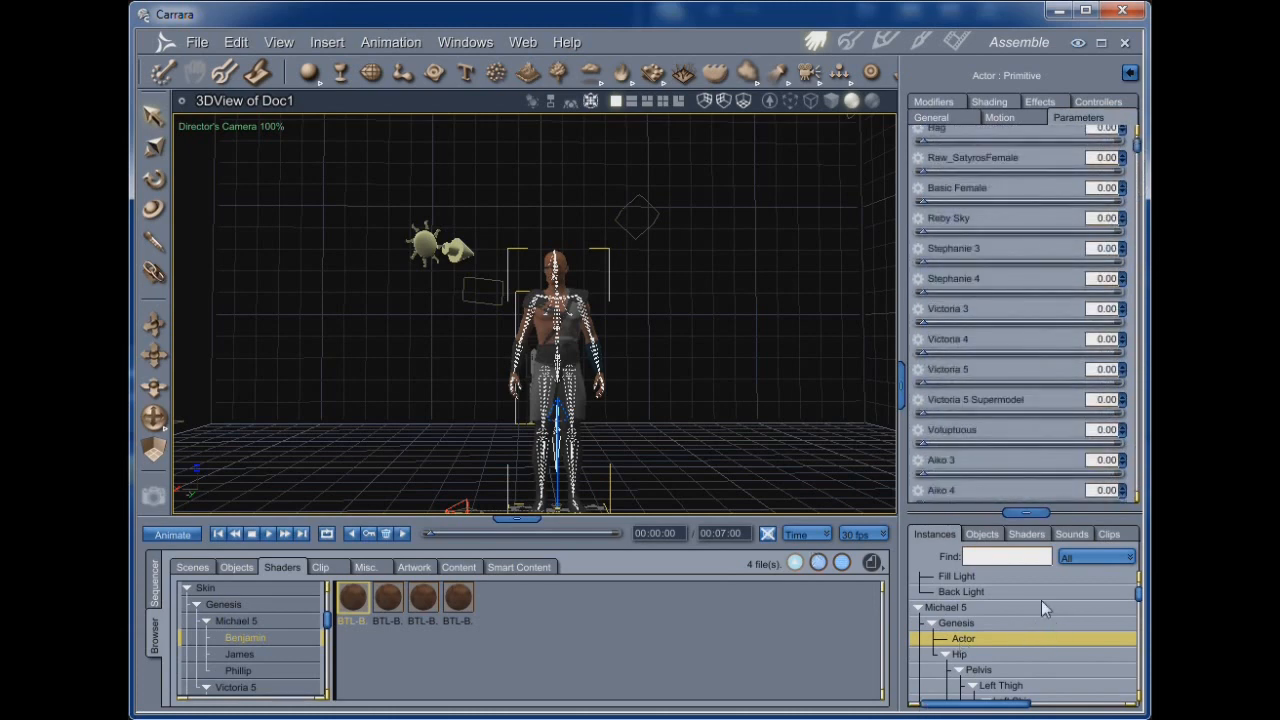
{"action": "left_click", "coordinate": [958, 623]}
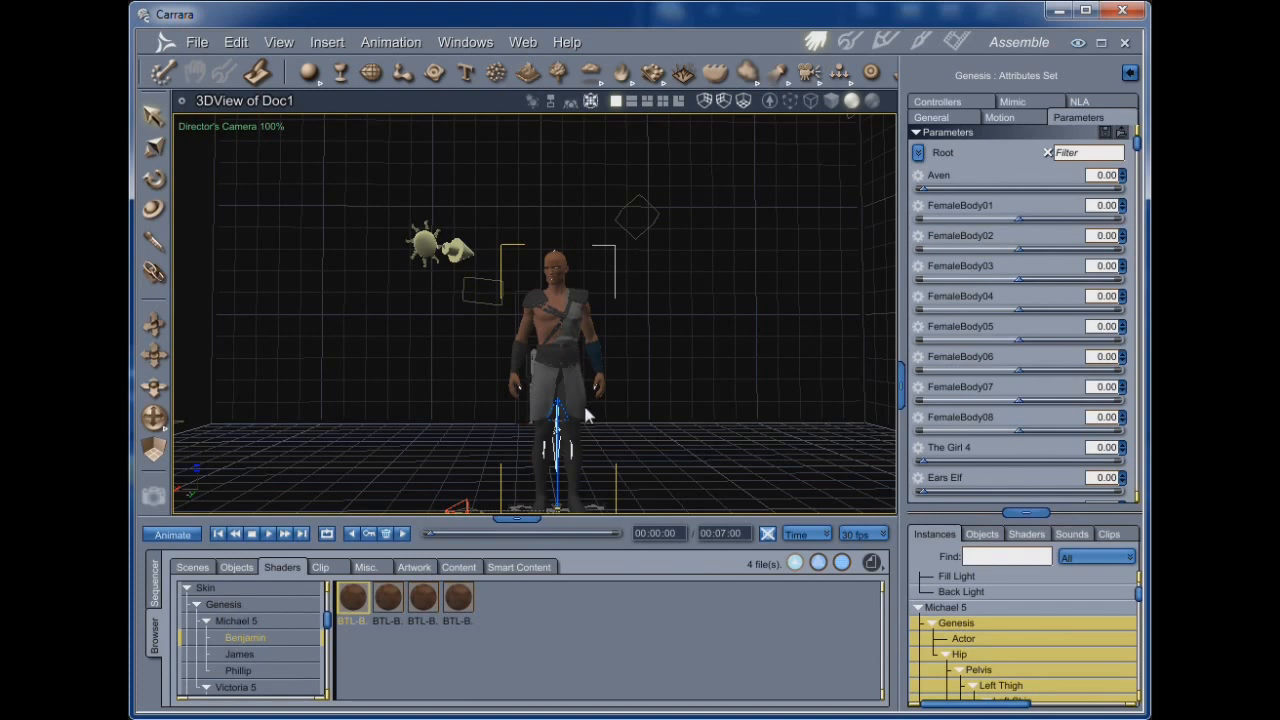
{"action": "scroll", "coordinate": [586, 414], "scroll_direction": "up", "scroll_amount": 3}
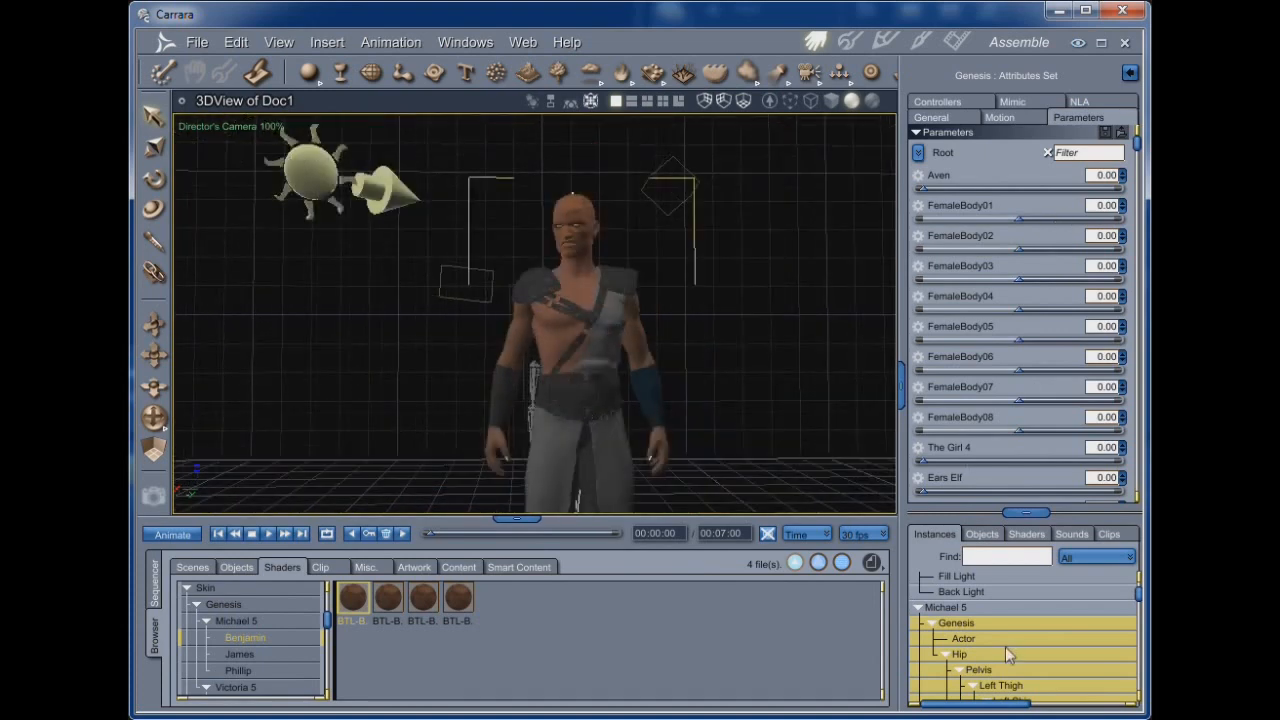
Open the Actor's BTL-Benjamin-H-M5 shader in the Texture room and try saving it to the Benjamin shader folder.
{"action": "left_click", "coordinate": [966, 638]}
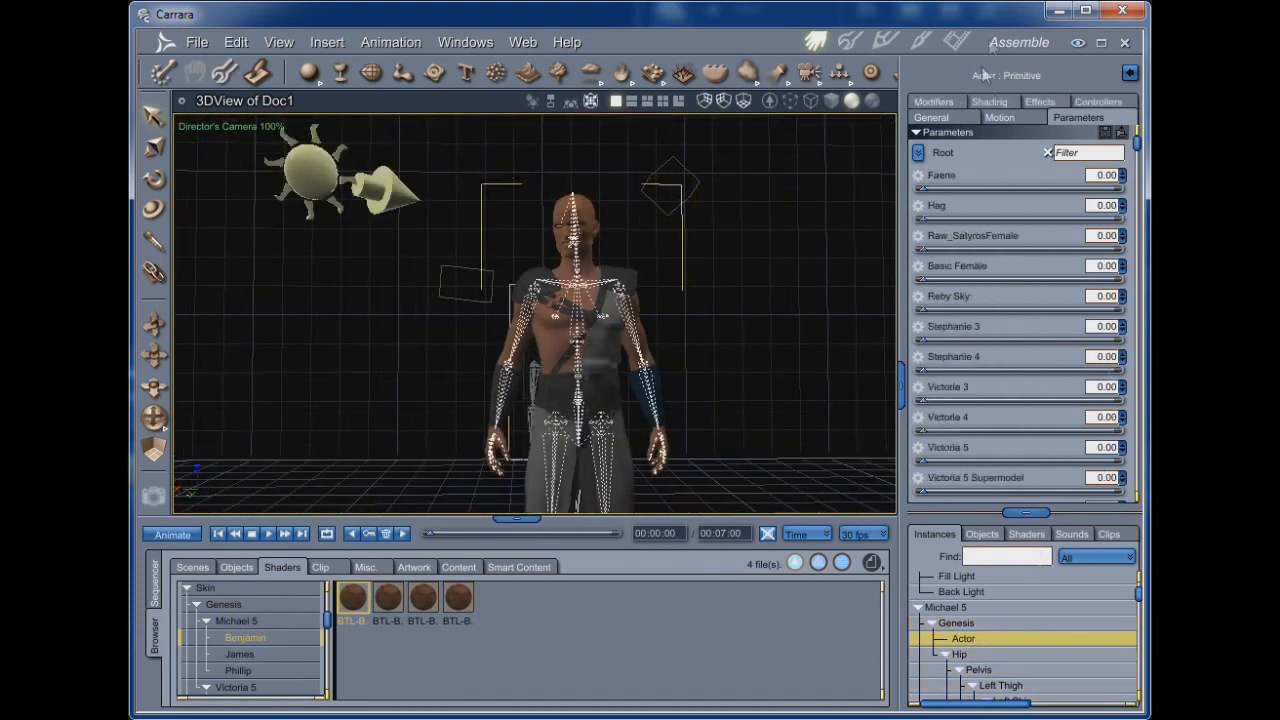
{"action": "left_click", "coordinate": [921, 42]}
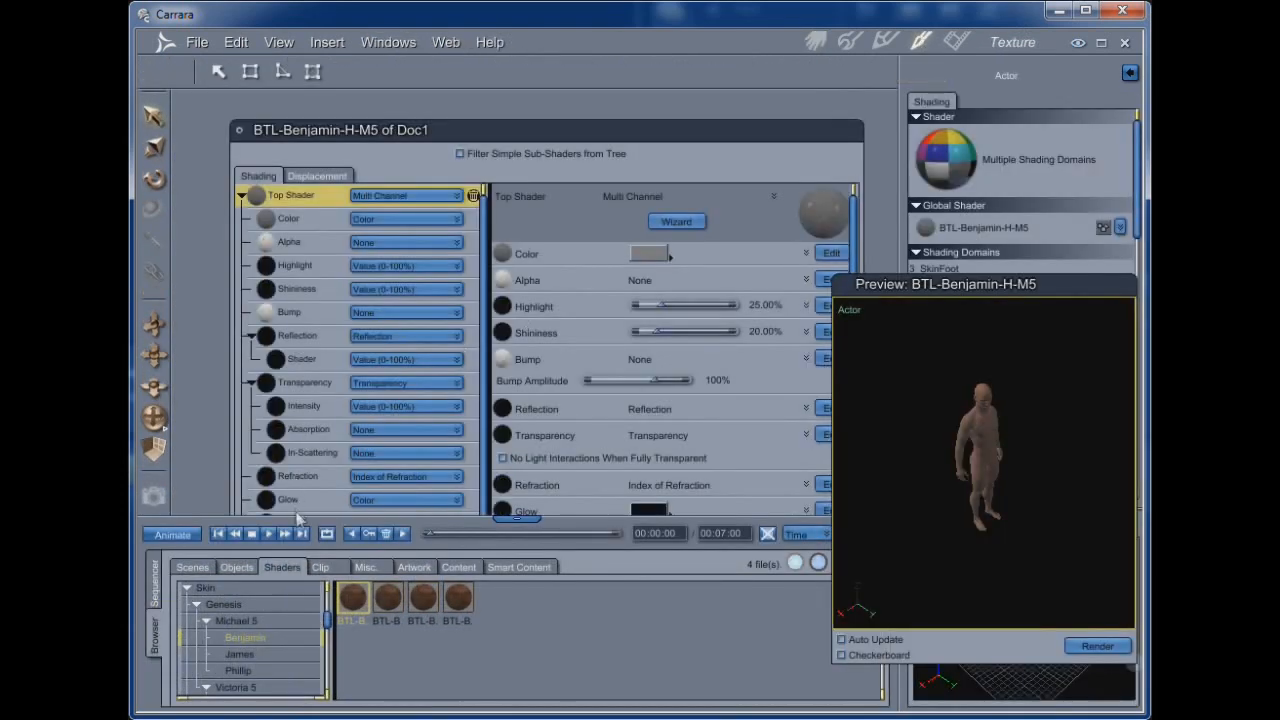
{"action": "left_click_drag", "start_coordinate": [822, 212], "coordinate": [606, 643]}
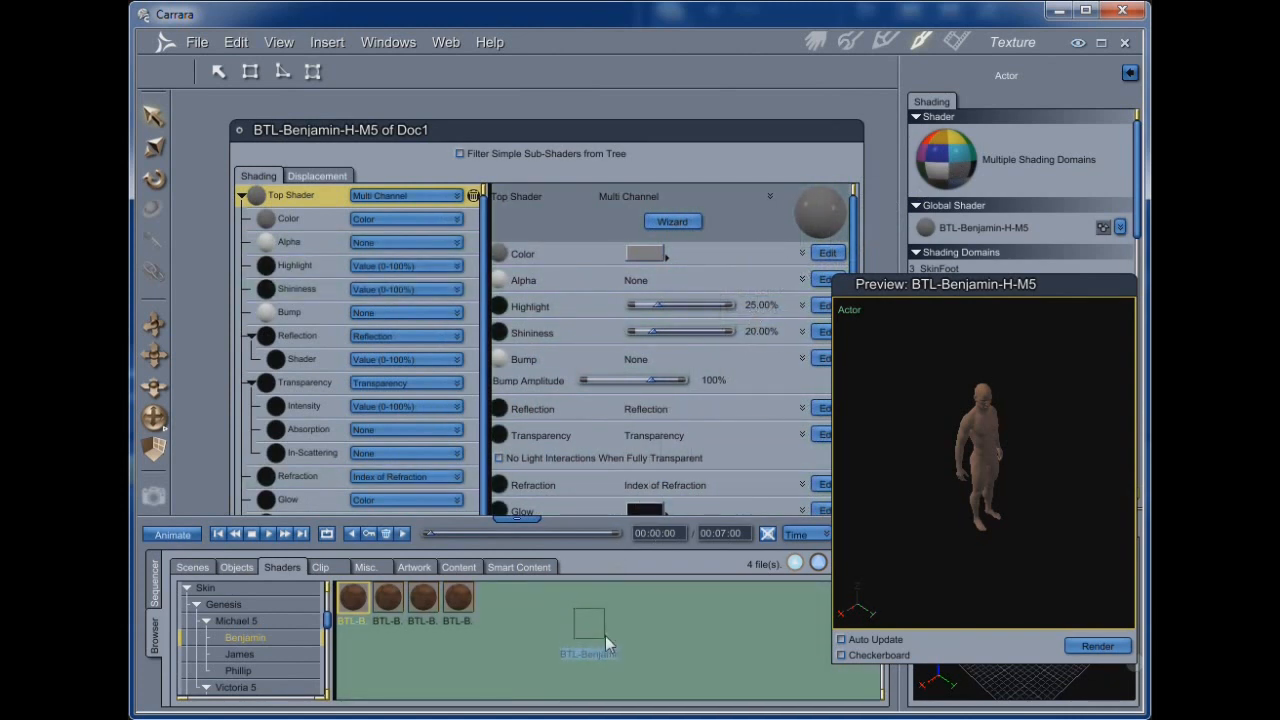
{"action": "left_click_drag", "start_coordinate": [606, 643], "coordinate": [605, 640]}
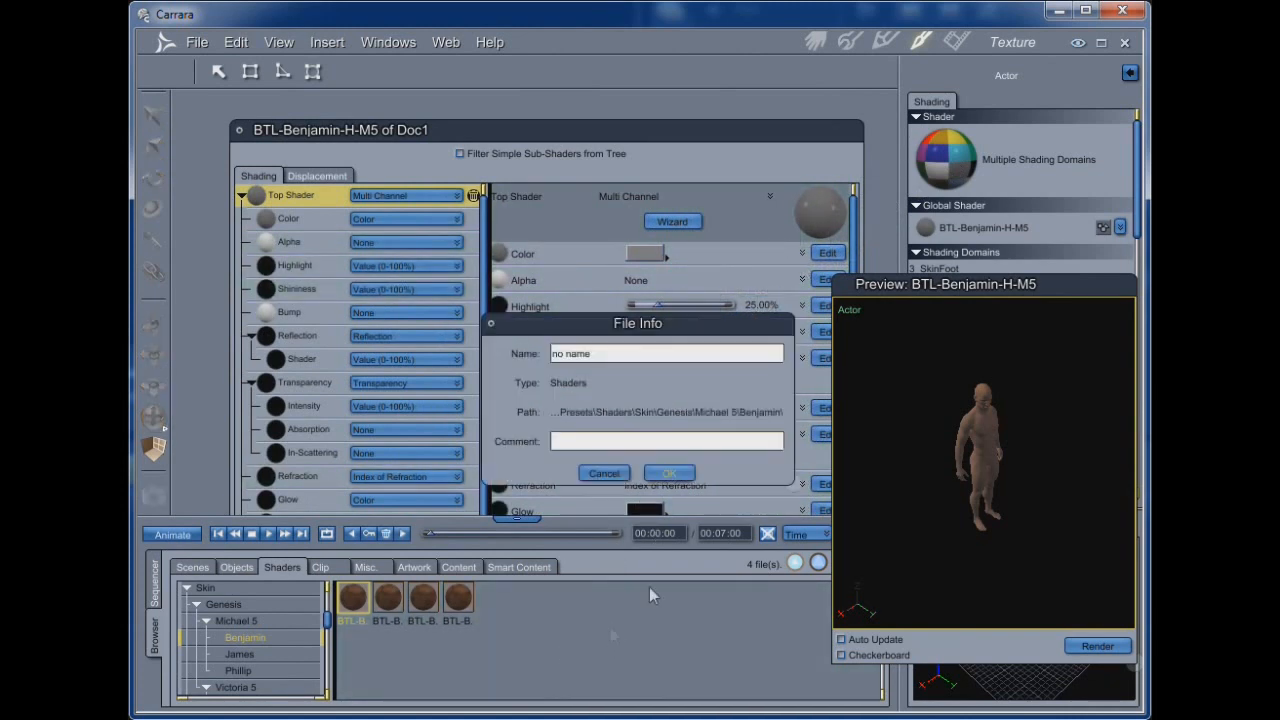
{"action": "left_click_drag", "start_coordinate": [605, 328], "coordinate": [497, 147]}
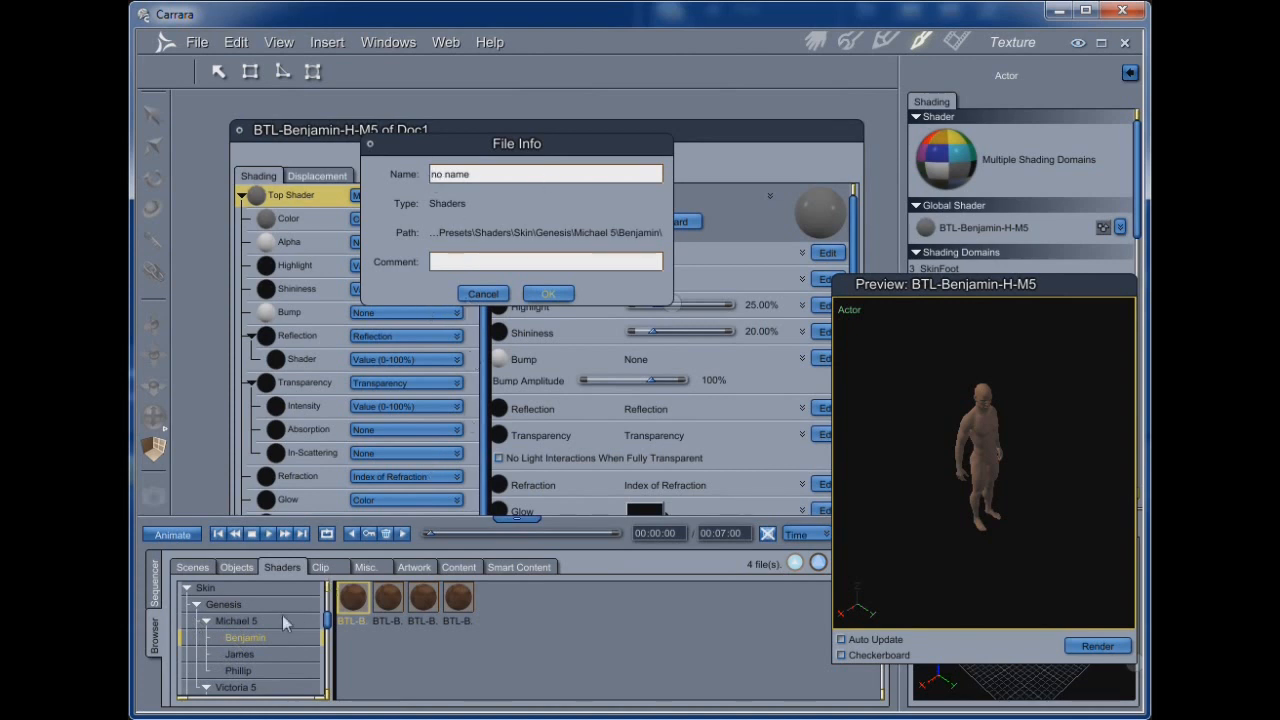
{"action": "left_click", "coordinate": [484, 294]}
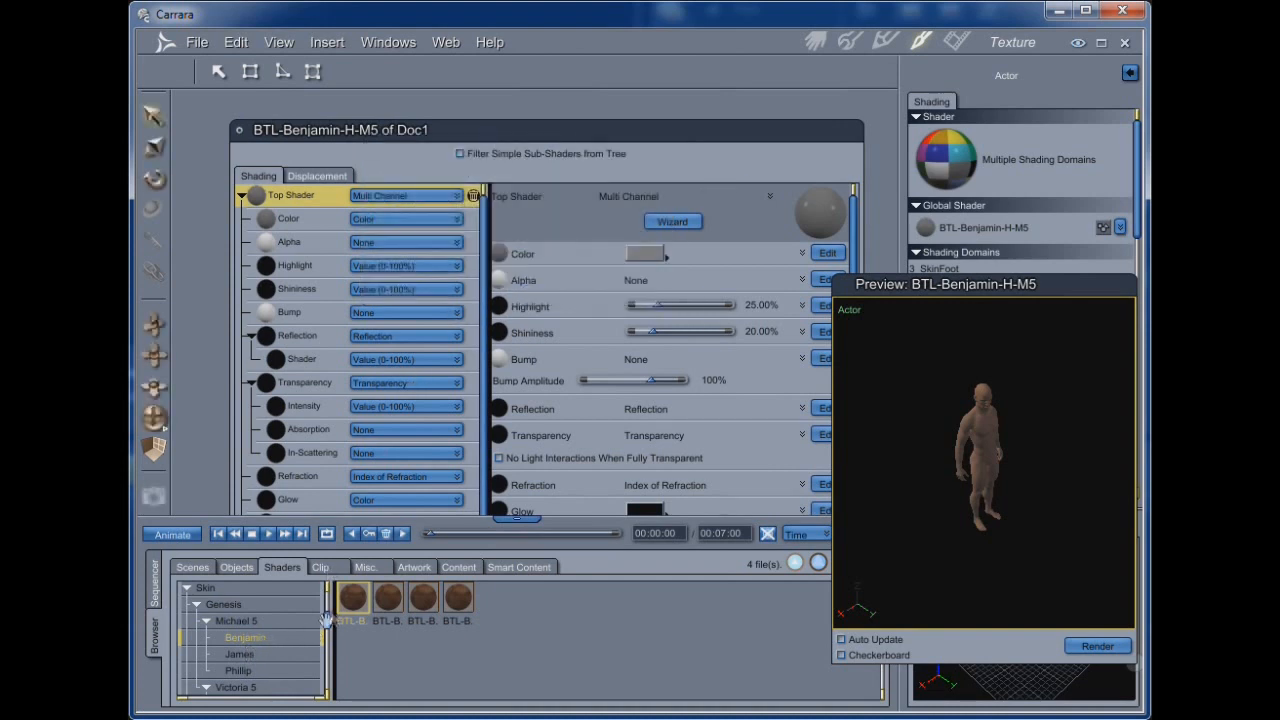
Examine how the shader library folders are organized, including My Shaders, Inigoni and the Skin/Genesis/Michael 5 folders.
{"action": "left_click_drag", "start_coordinate": [326, 618], "coordinate": [320, 595]}
{"action": "left_click", "coordinate": [207, 591]}
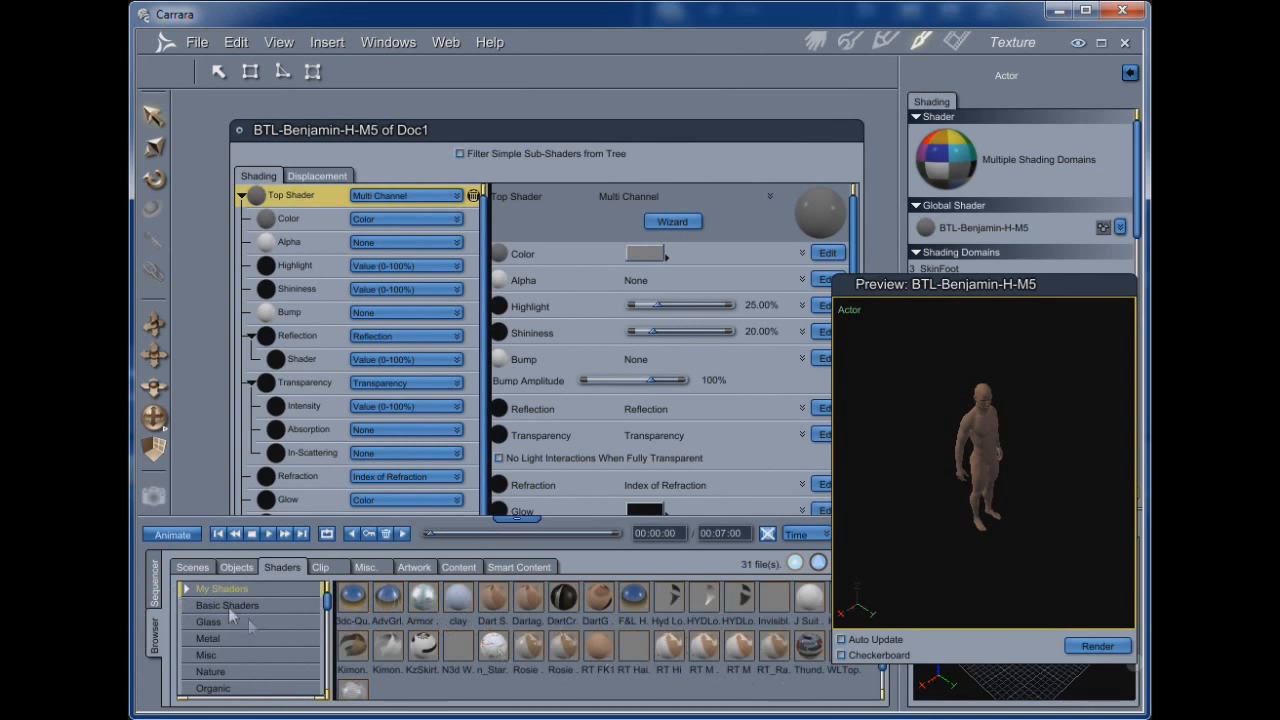
{"action": "left_click", "coordinate": [186, 590]}
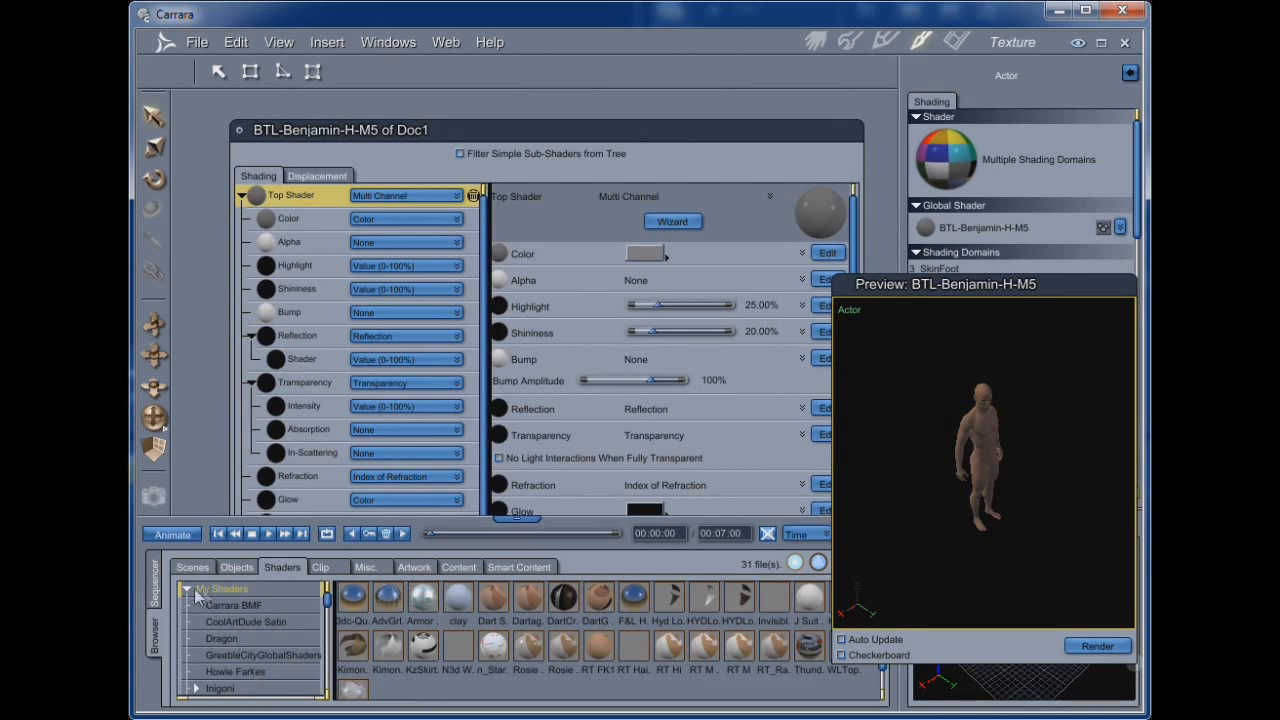
{"action": "scroll", "coordinate": [229, 648], "scroll_direction": "down", "scroll_amount": 1}
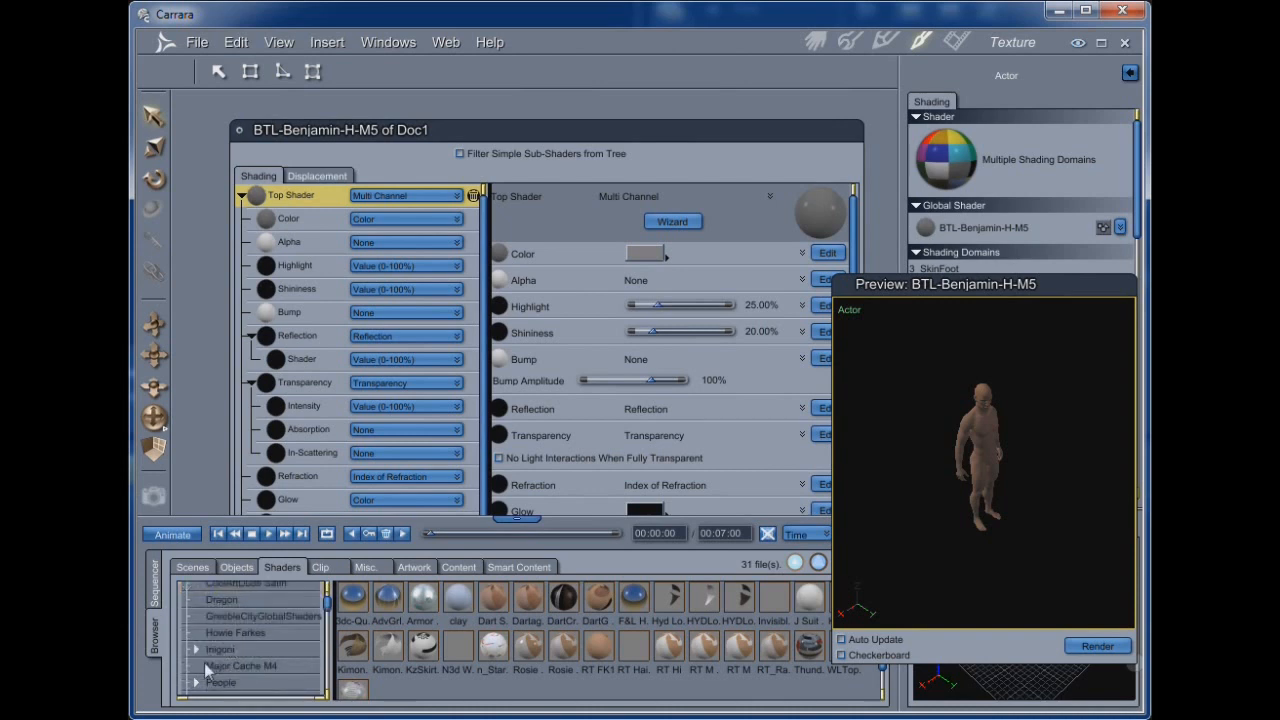
{"action": "left_click", "coordinate": [197, 650]}
{"action": "scroll", "coordinate": [267, 664], "scroll_direction": "down", "scroll_amount": 2}
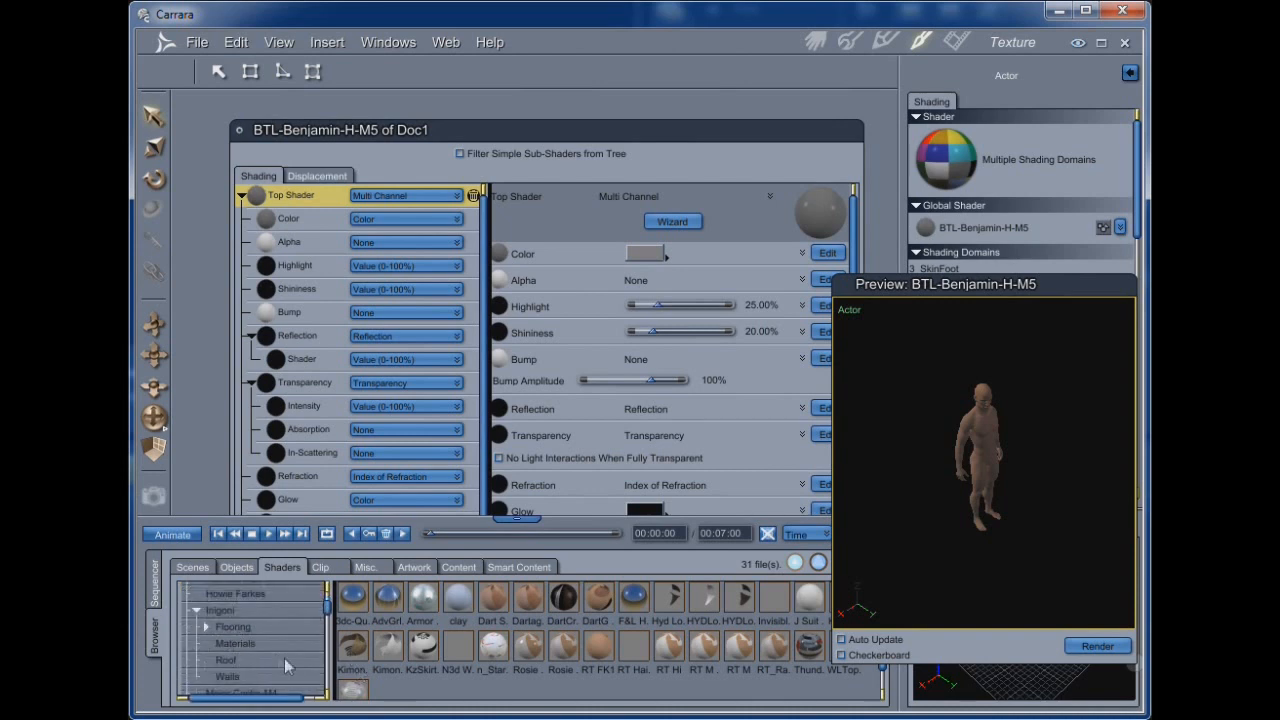
{"action": "scroll", "coordinate": [270, 652], "scroll_direction": "down", "scroll_amount": 3}
{"action": "scroll", "coordinate": [262, 648], "scroll_direction": "down", "scroll_amount": 5}
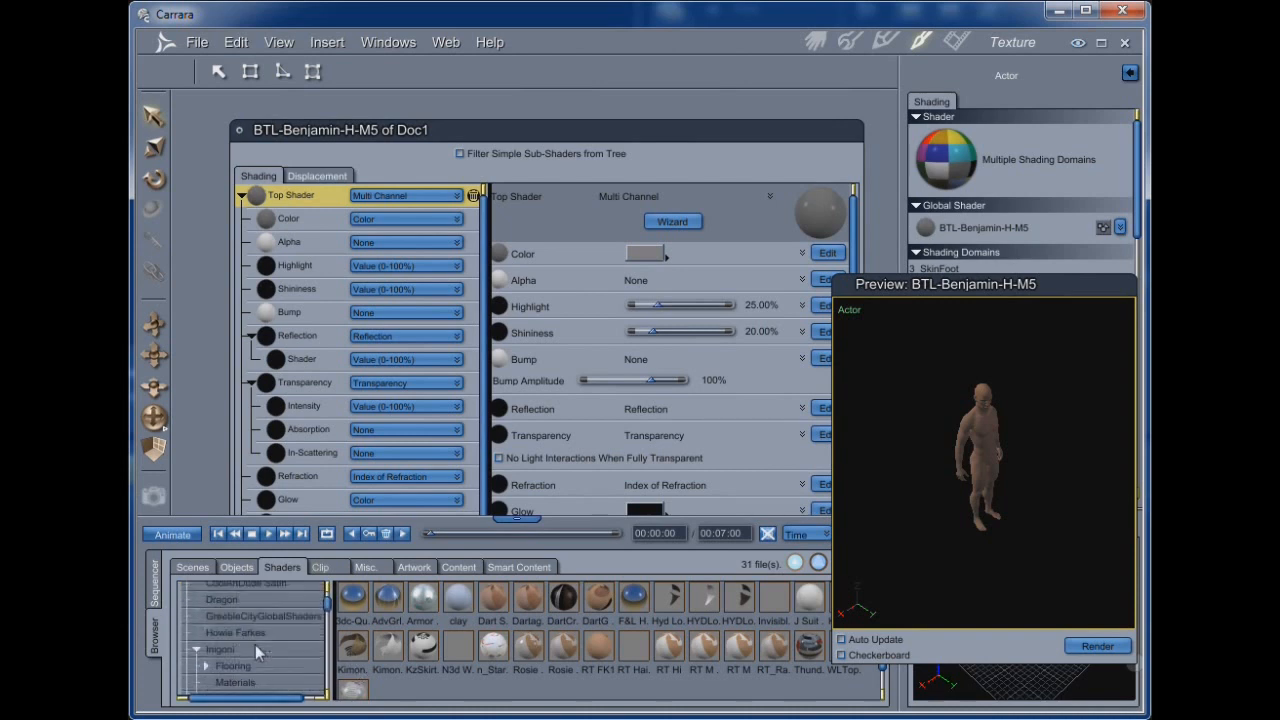
{"action": "left_click", "coordinate": [188, 591]}
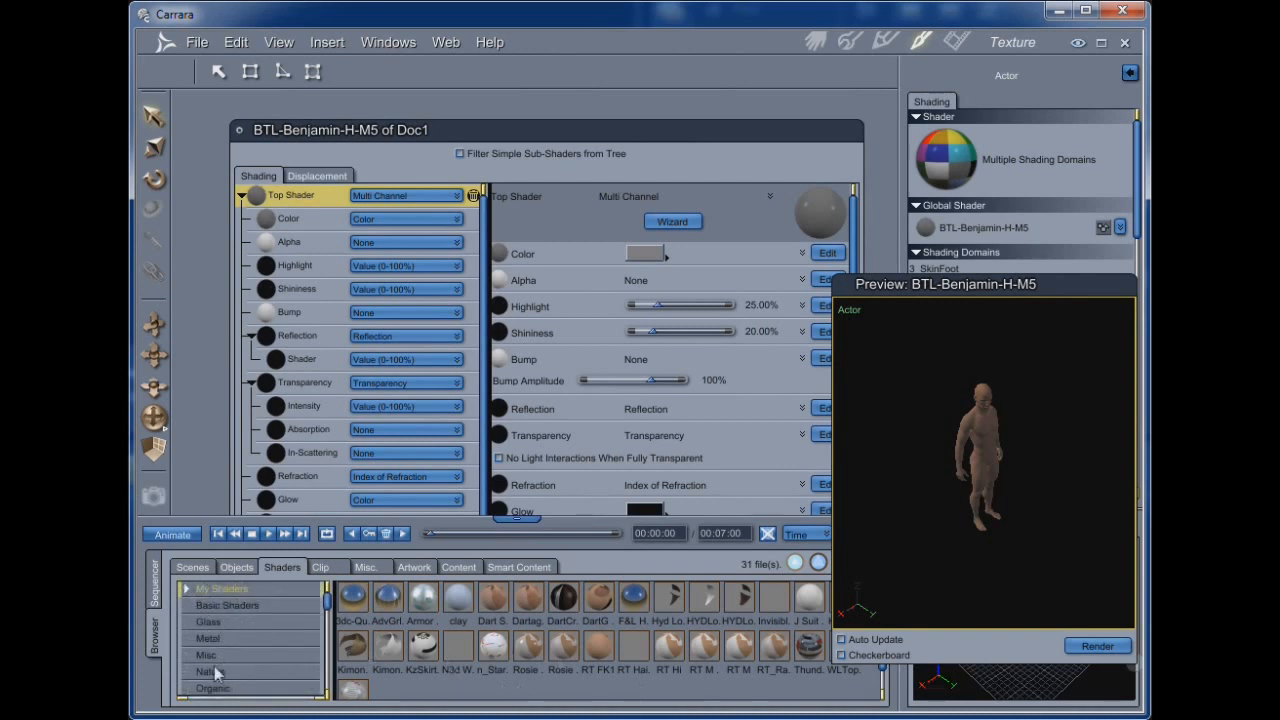
{"action": "scroll", "coordinate": [273, 634], "scroll_direction": "down", "scroll_amount": 3}
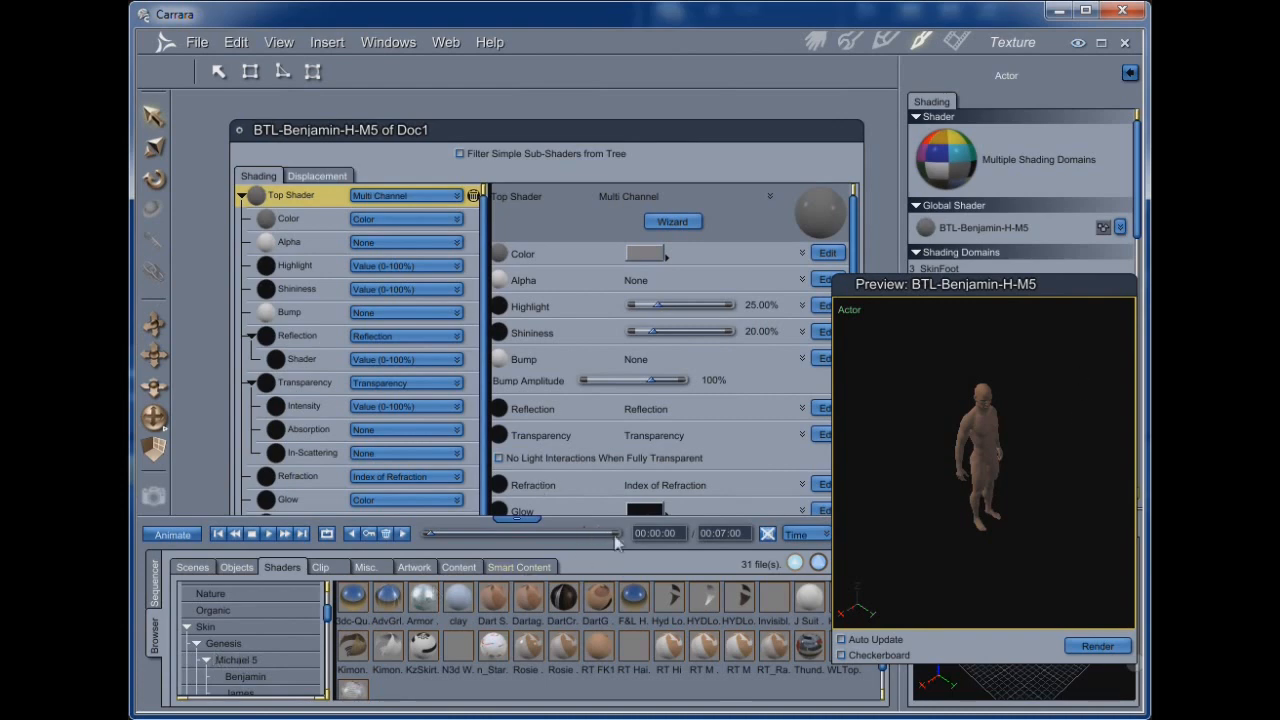
Return to the Assemble room, select the Genesis figure and open its Non-Linear Animation controls.
{"action": "left_click", "coordinate": [815, 42]}
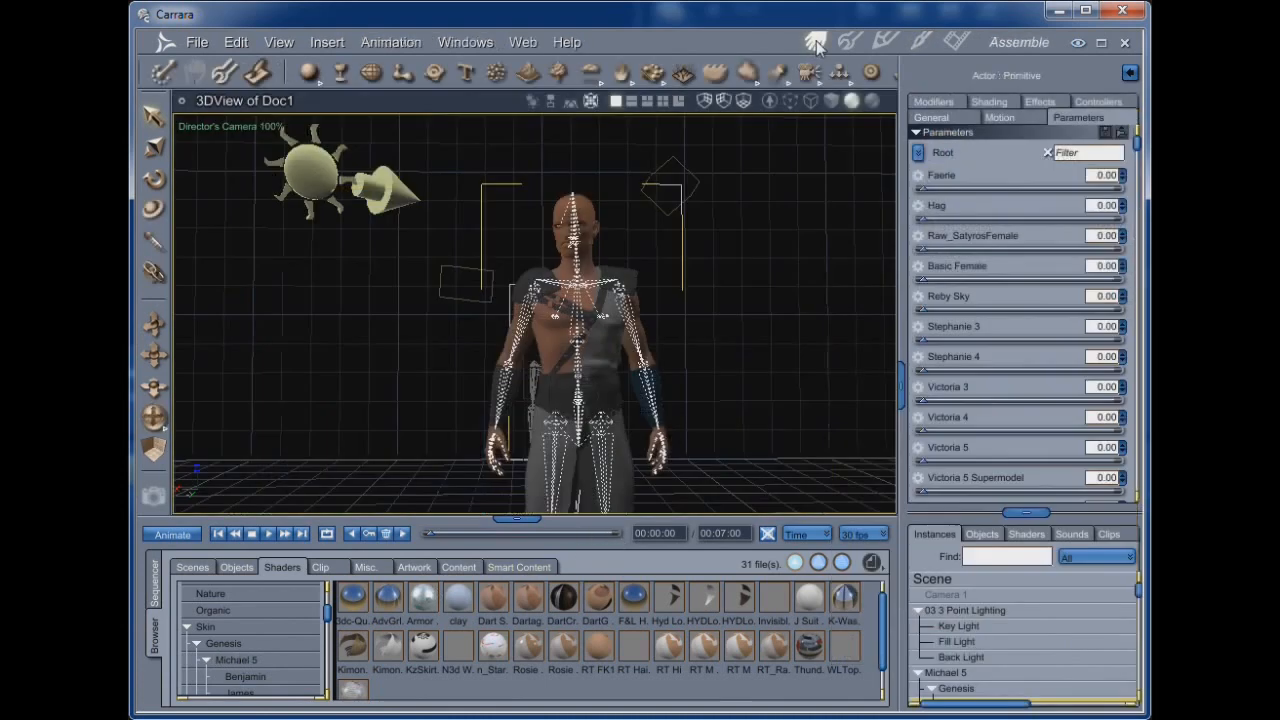
{"action": "left_click", "coordinate": [960, 690]}
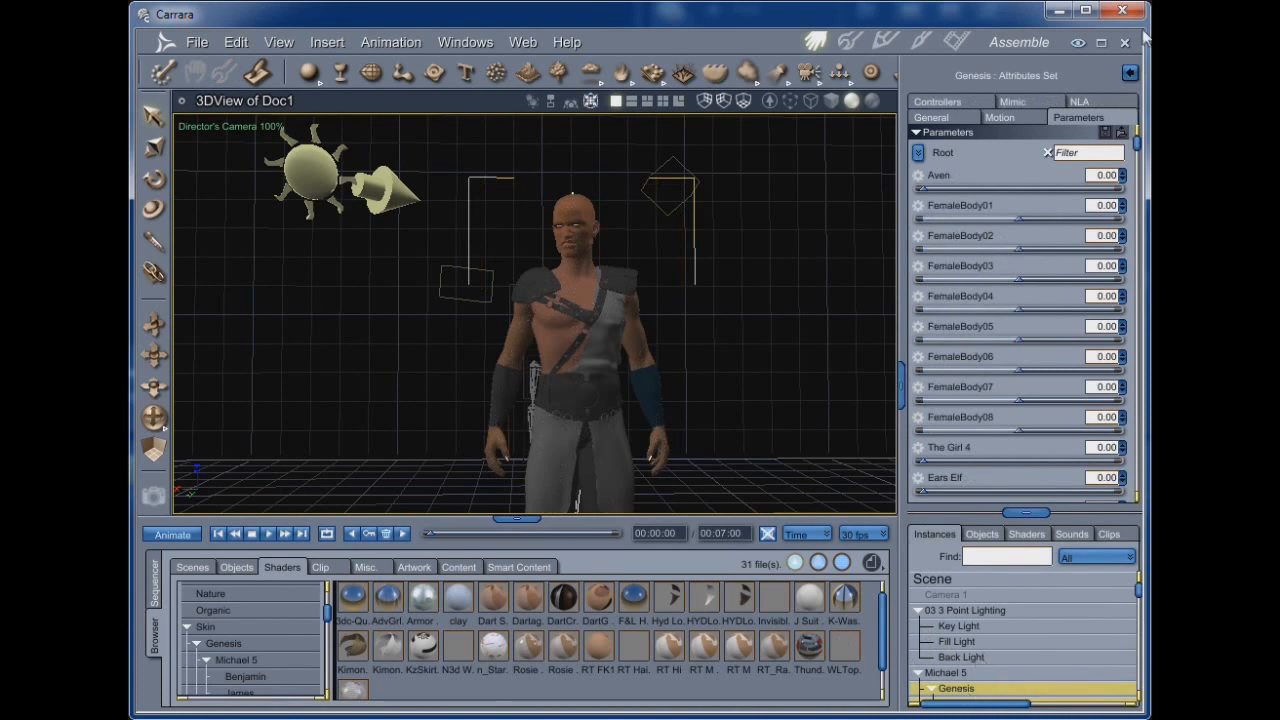
{"action": "scroll", "coordinate": [1000, 640], "scroll_direction": "down", "scroll_amount": 2}
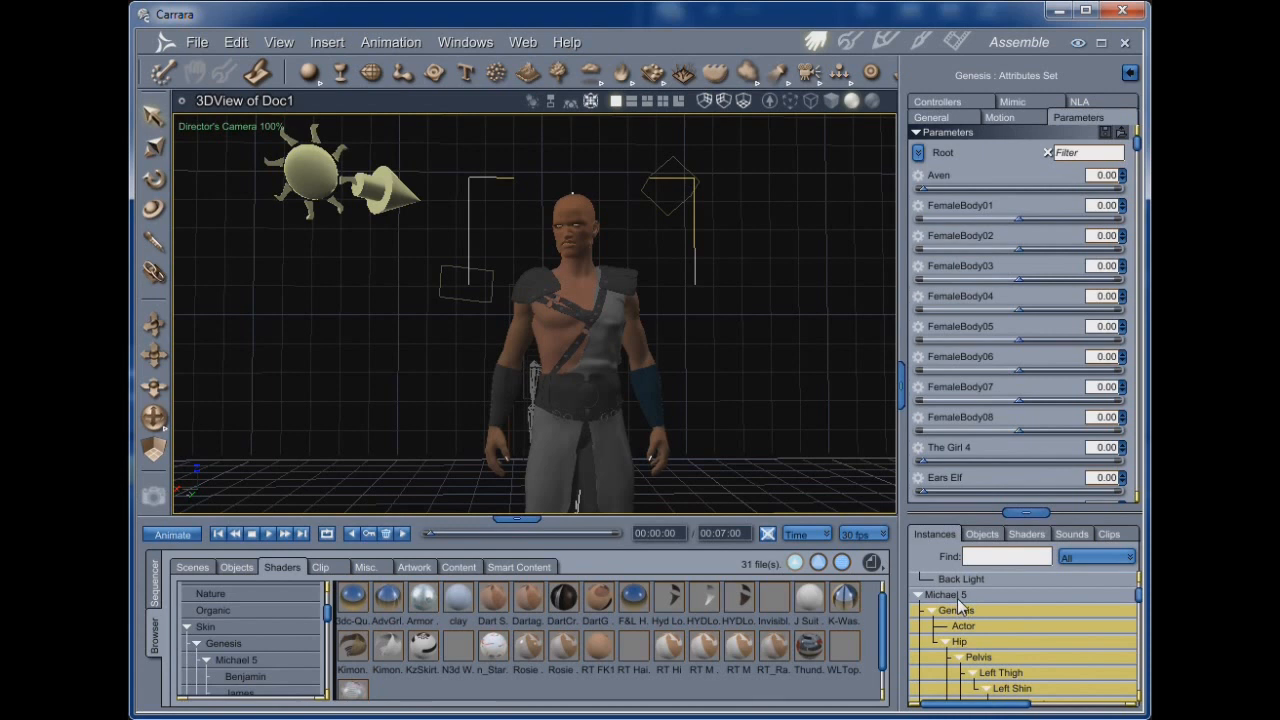
{"action": "left_click", "coordinate": [1098, 103]}
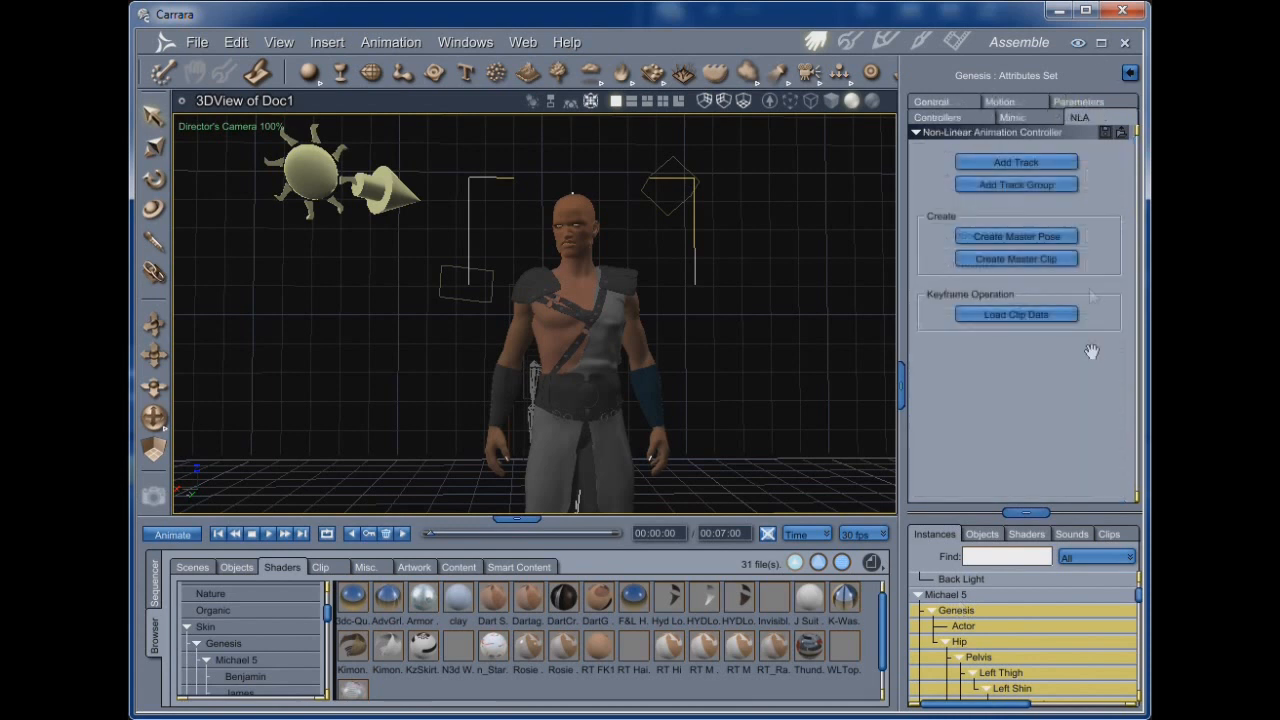
Create a master pose named Pose for the Genesis figure, keeping all body parts in its parameter tree included.
{"action": "left_click", "coordinate": [1027, 238]}
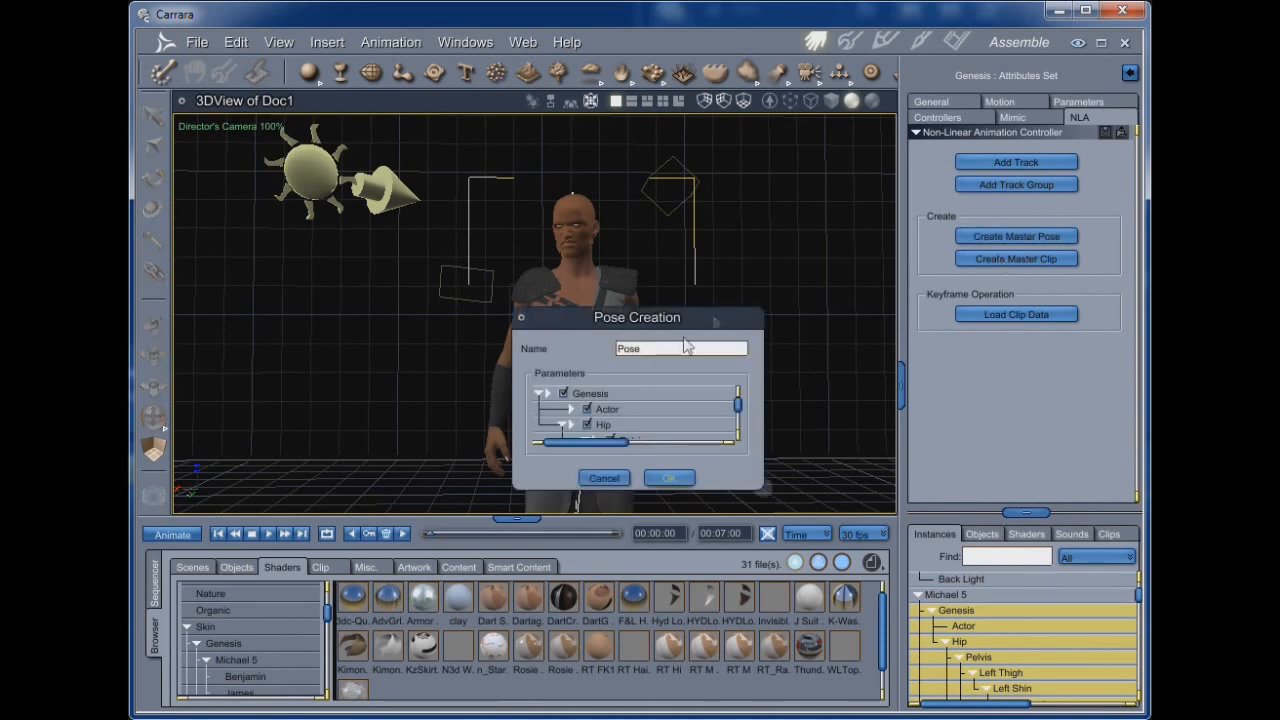
{"action": "left_click_drag", "start_coordinate": [592, 297], "coordinate": [390, 74]}
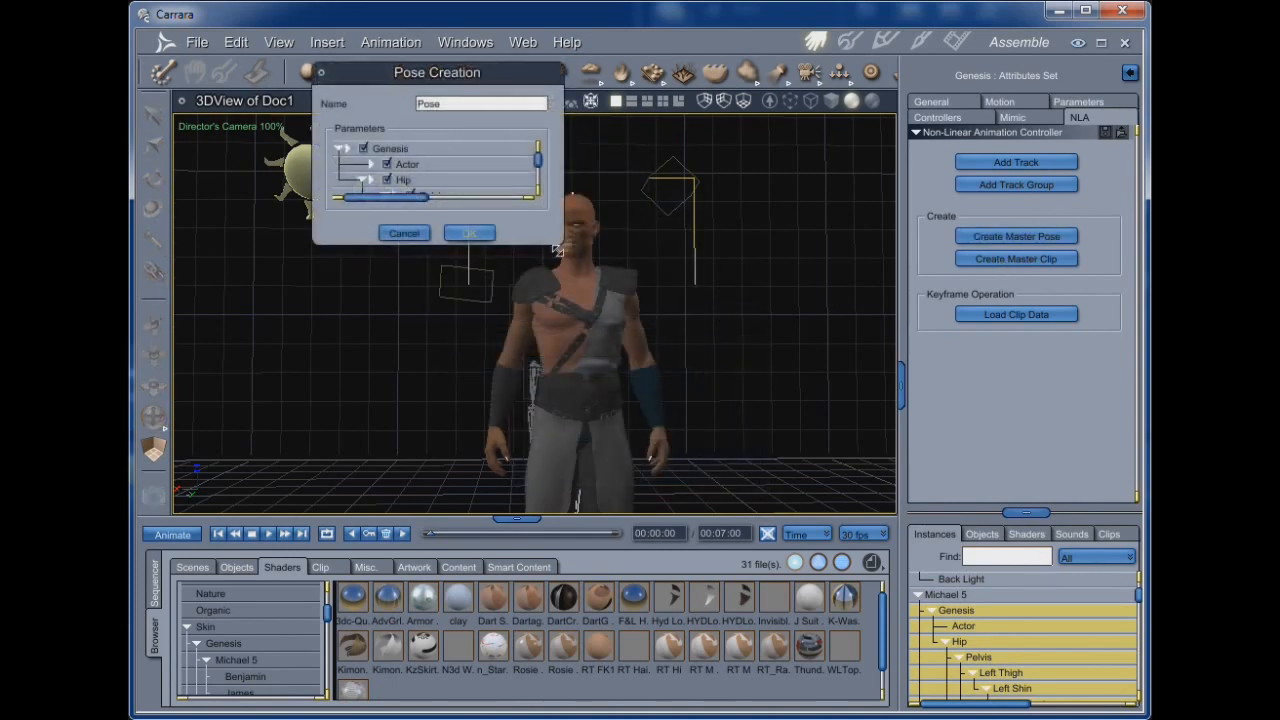
{"action": "left_click_drag", "start_coordinate": [564, 248], "coordinate": [878, 680]}
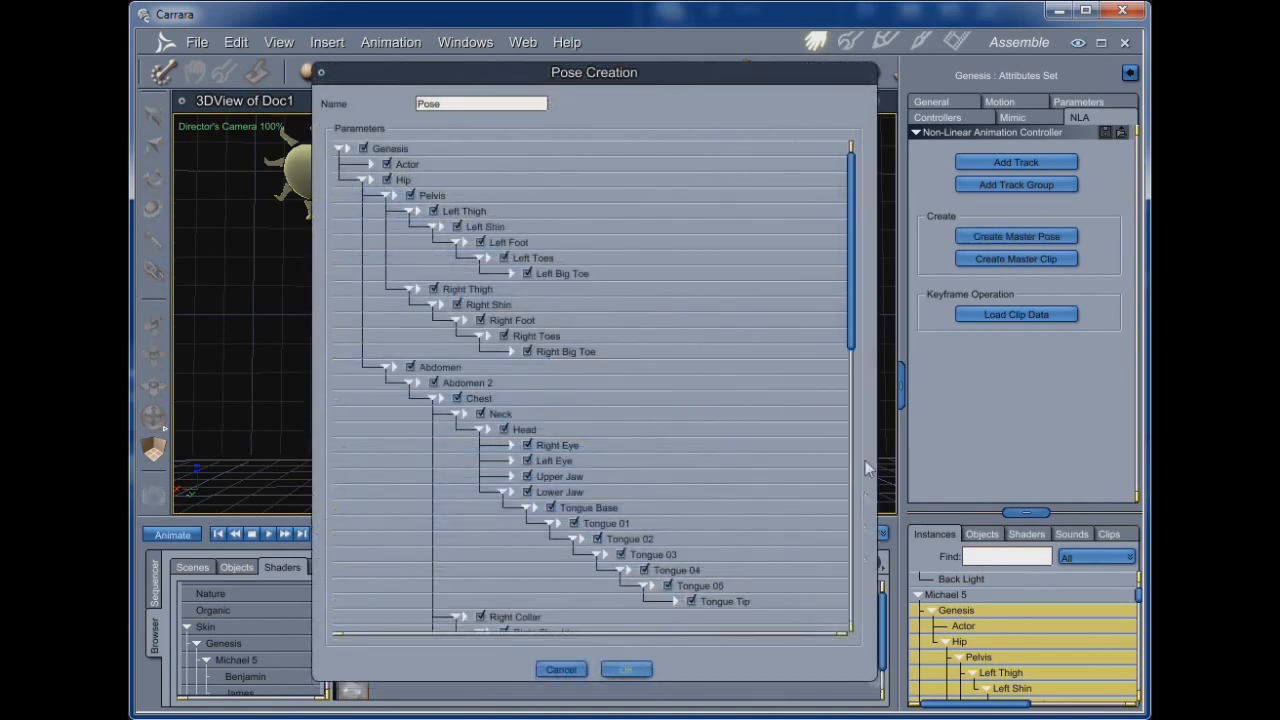
{"action": "left_click_drag", "start_coordinate": [851, 343], "coordinate": [851, 625]}
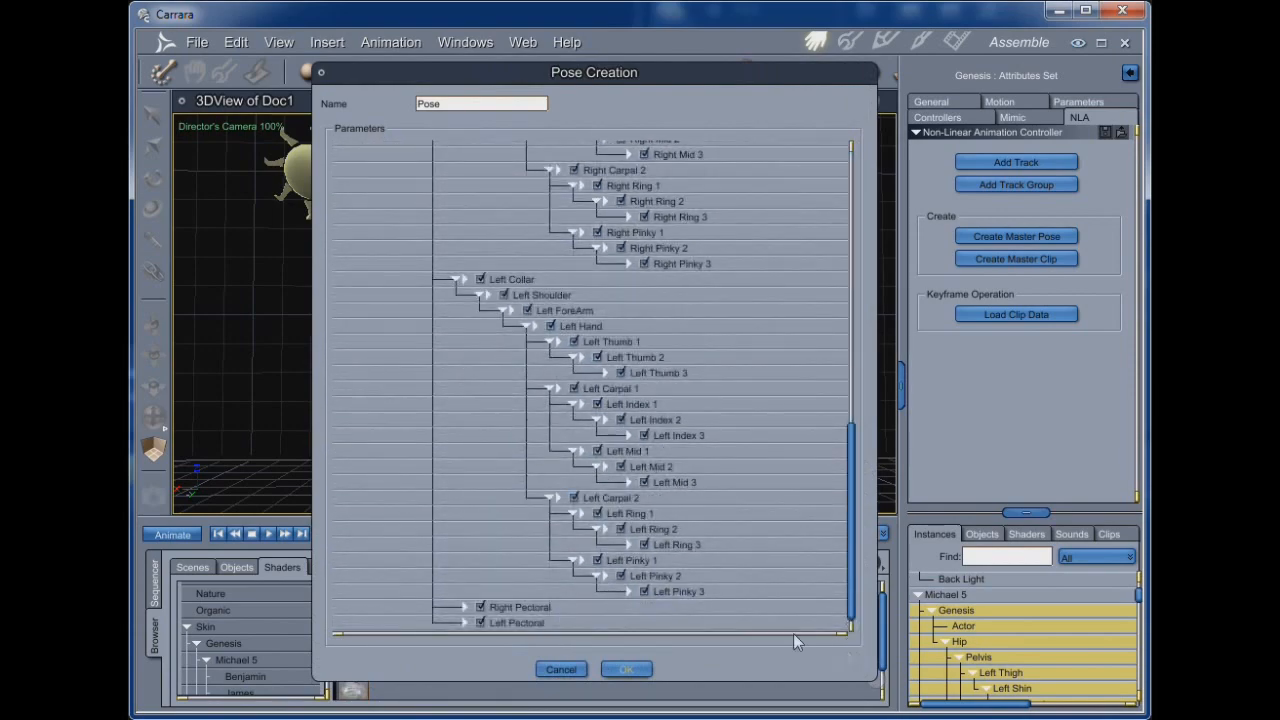
{"action": "left_click_drag", "start_coordinate": [849, 520], "coordinate": [858, 251]}
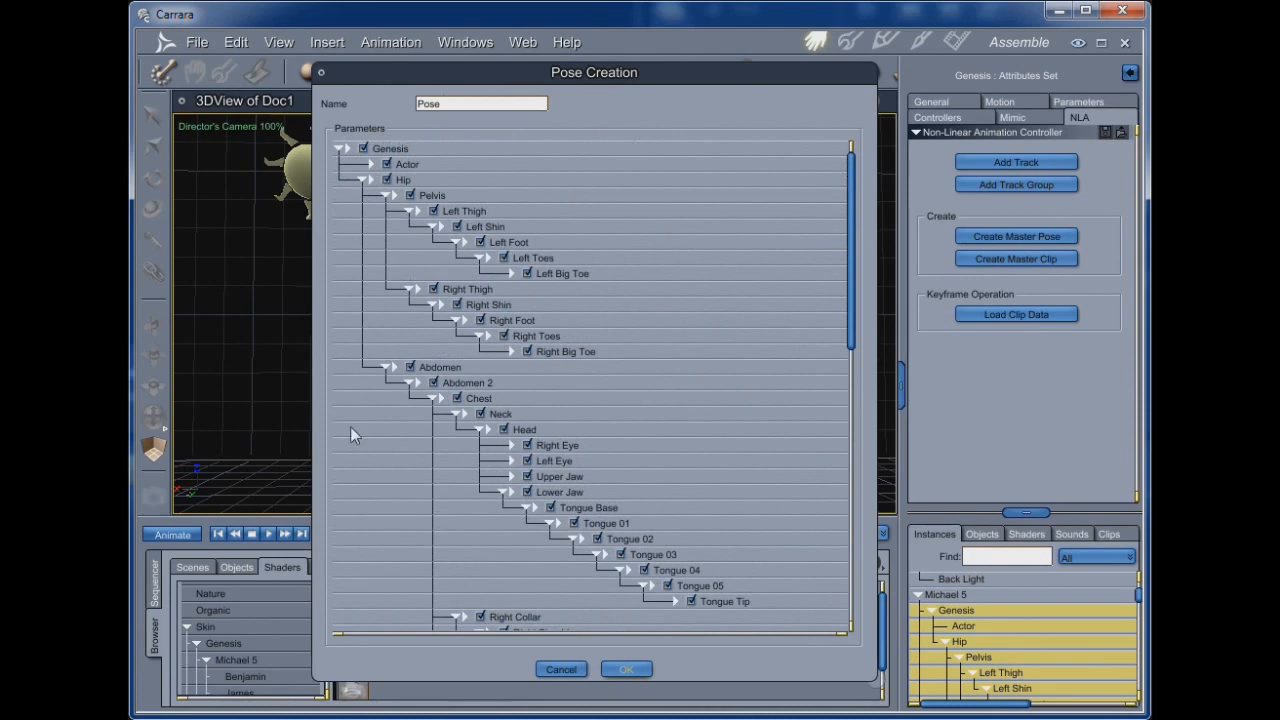
{"action": "left_click", "coordinate": [633, 672]}
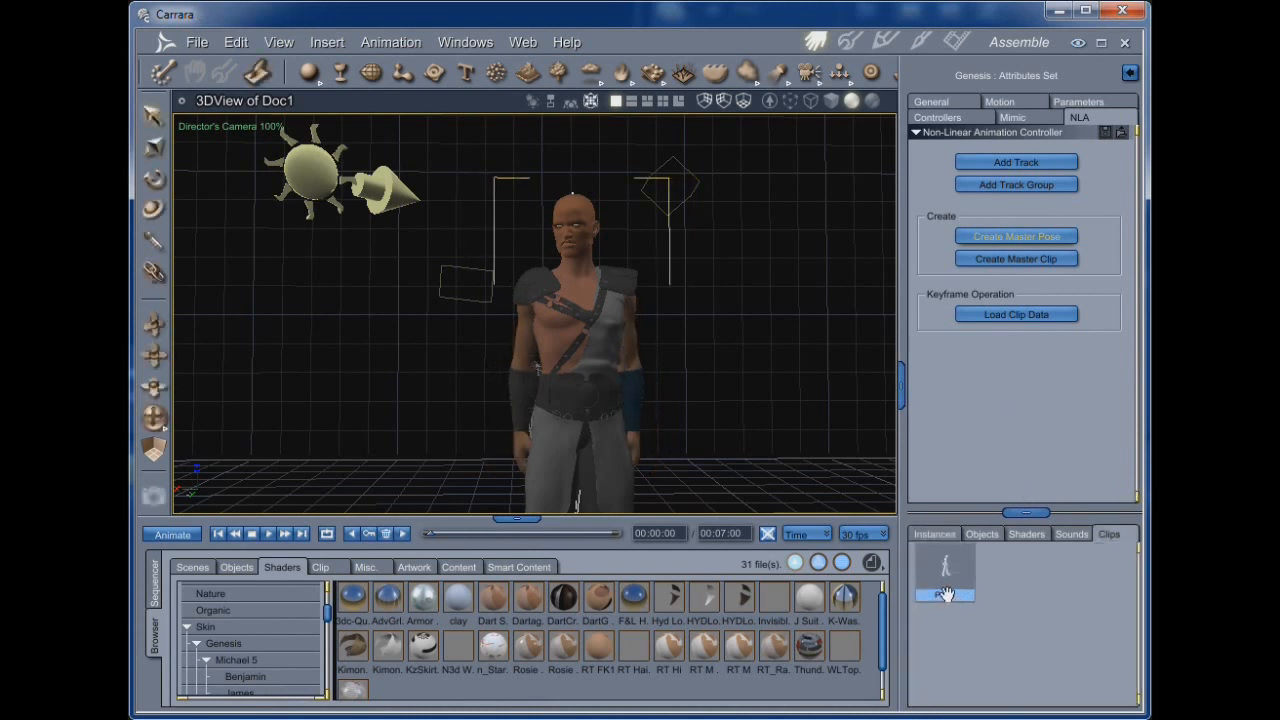
Try saving the Pose clip to the My Clips folder of the clip library.
{"action": "left_click", "coordinate": [322, 567]}
{"action": "left_click_drag", "start_coordinate": [973, 601], "coordinate": [740, 640]}
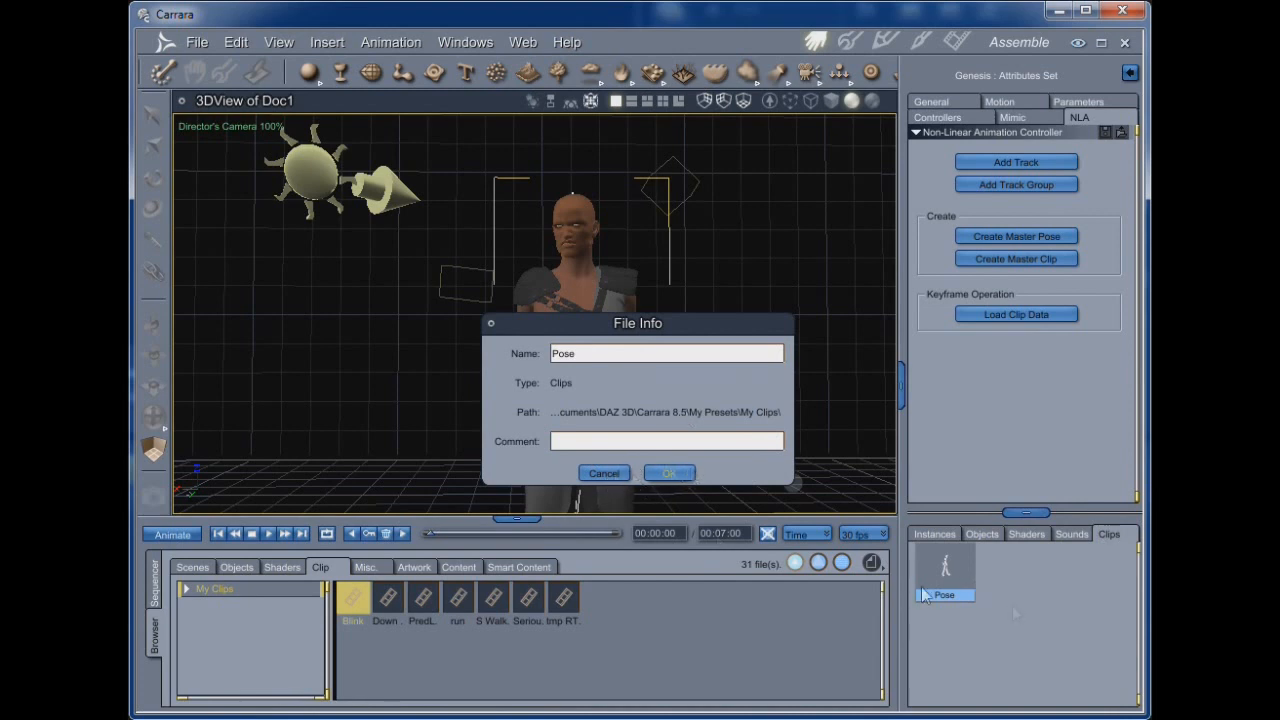
{"action": "left_click", "coordinate": [620, 476]}
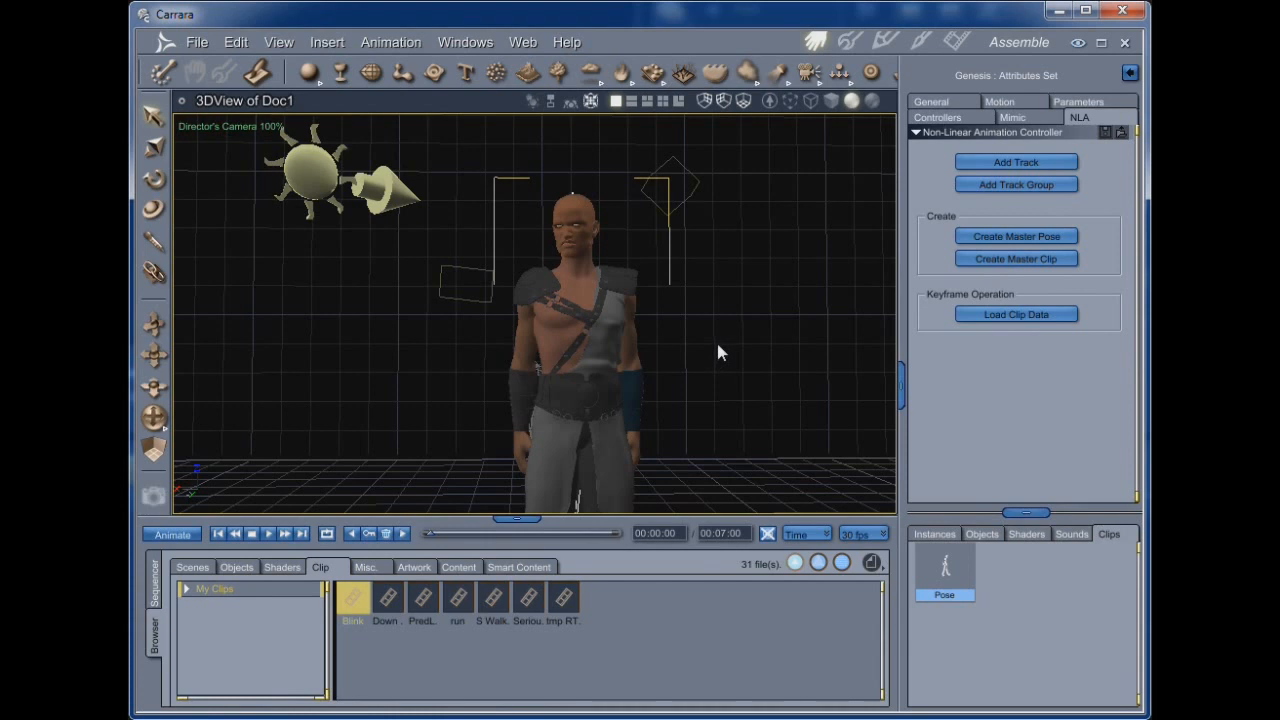
Select the clothed Michael 5 group in the scene and make it invisible.
{"action": "left_click", "coordinate": [954, 533]}
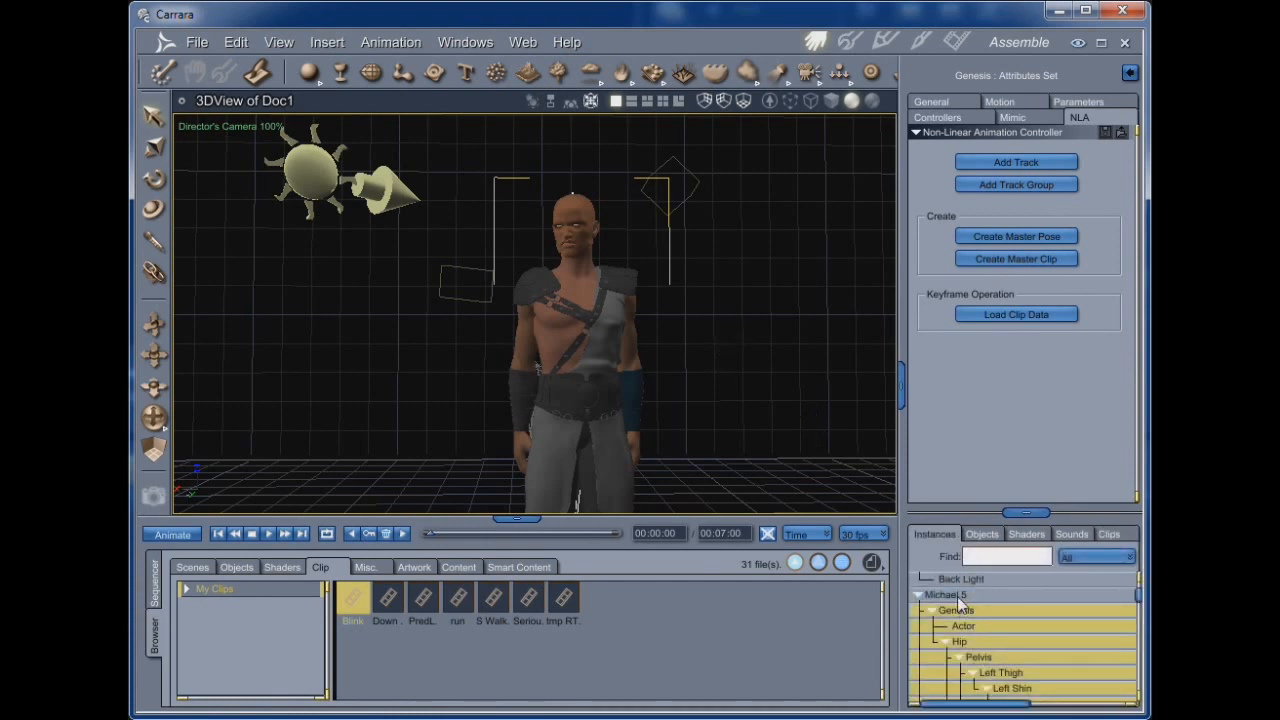
{"action": "left_click", "coordinate": [957, 596]}
{"action": "scroll", "coordinate": [961, 594], "scroll_direction": "up", "scroll_amount": 2}
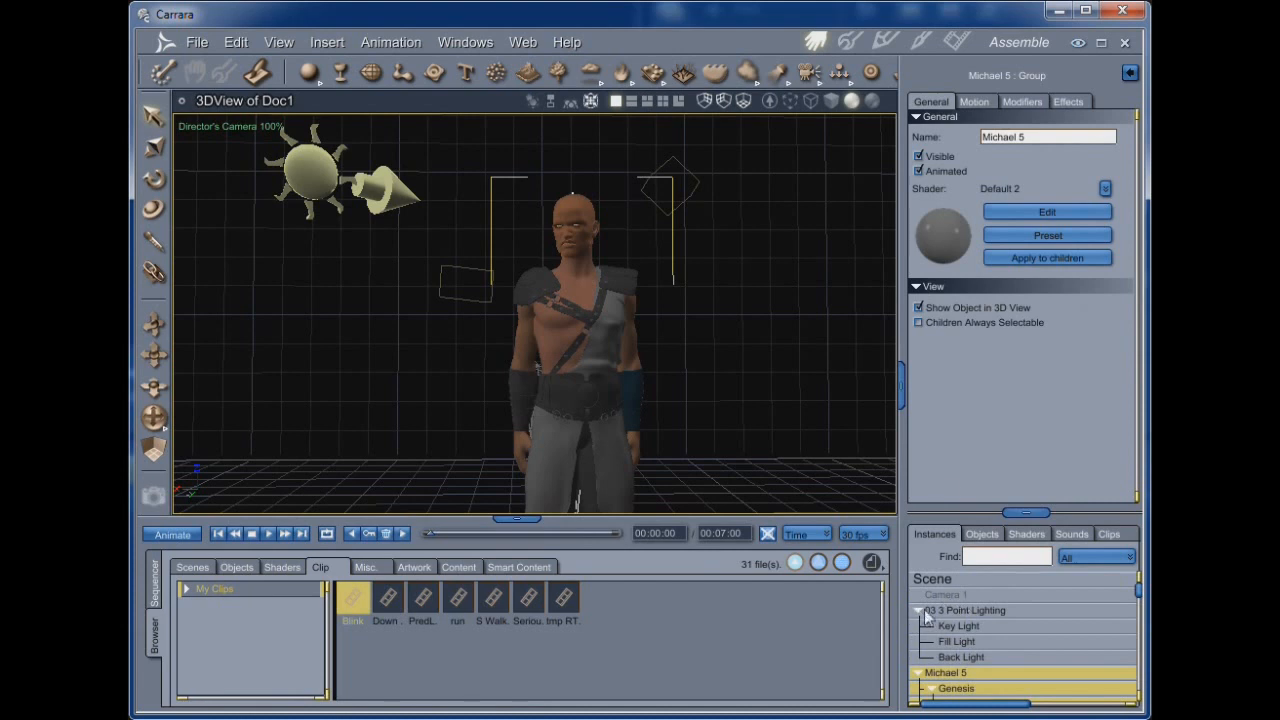
{"action": "left_click", "coordinate": [918, 156]}
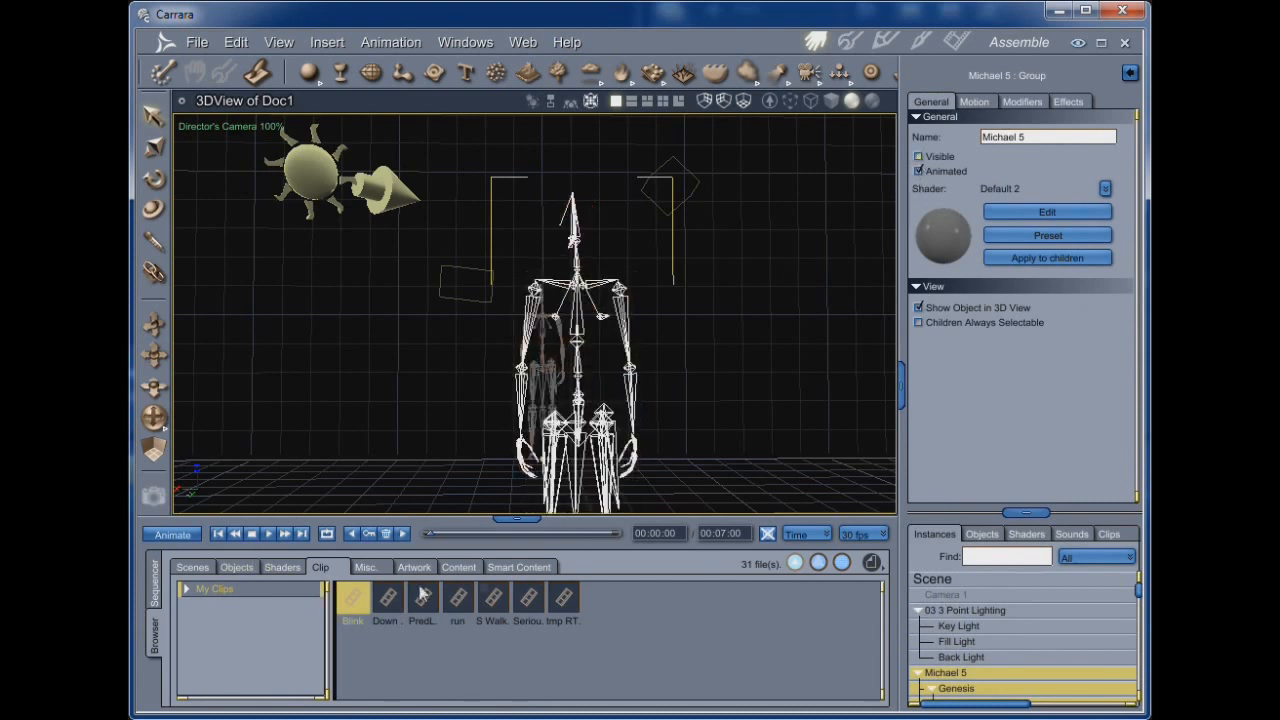
Load a new Michael 5 figure into the scene from the Characters content folder.
{"action": "left_click", "coordinate": [459, 567]}
{"action": "scroll", "coordinate": [296, 646], "scroll_direction": "down", "scroll_amount": 3}
{"action": "scroll", "coordinate": [296, 646], "scroll_direction": "up", "scroll_amount": 10}
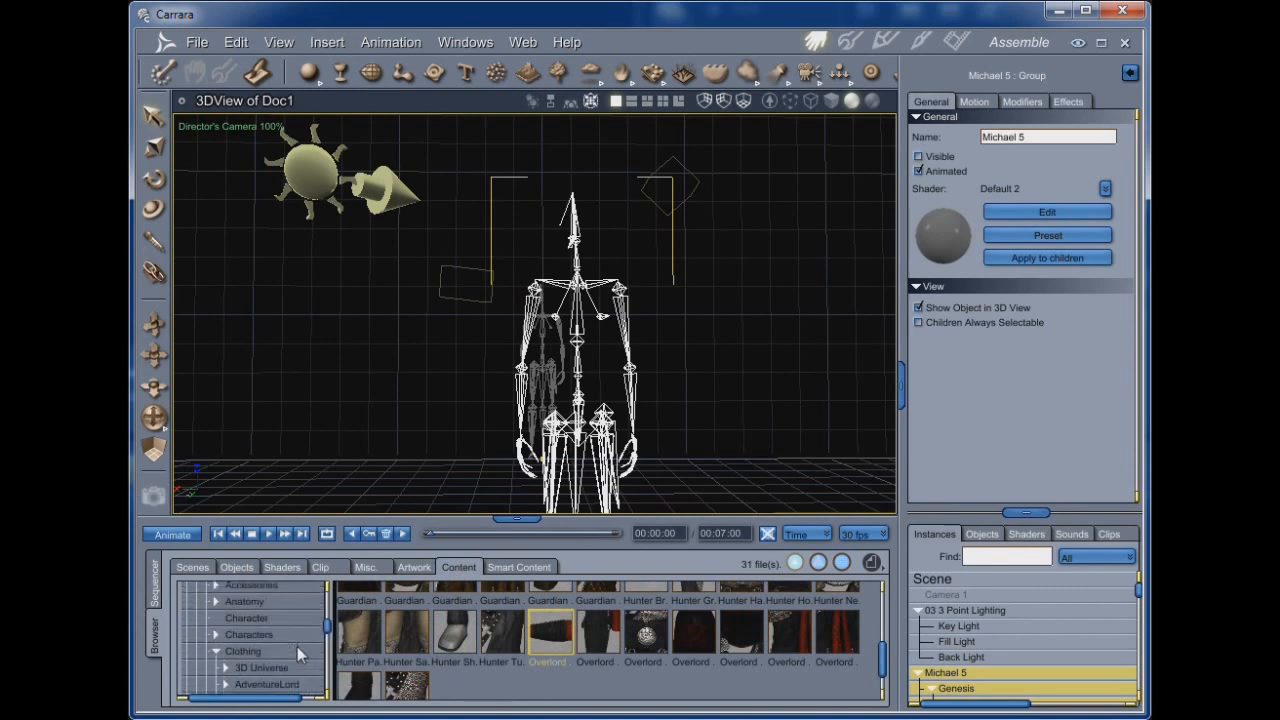
{"action": "scroll", "coordinate": [297, 646], "scroll_direction": "down", "scroll_amount": 1}
{"action": "left_click", "coordinate": [249, 596]}
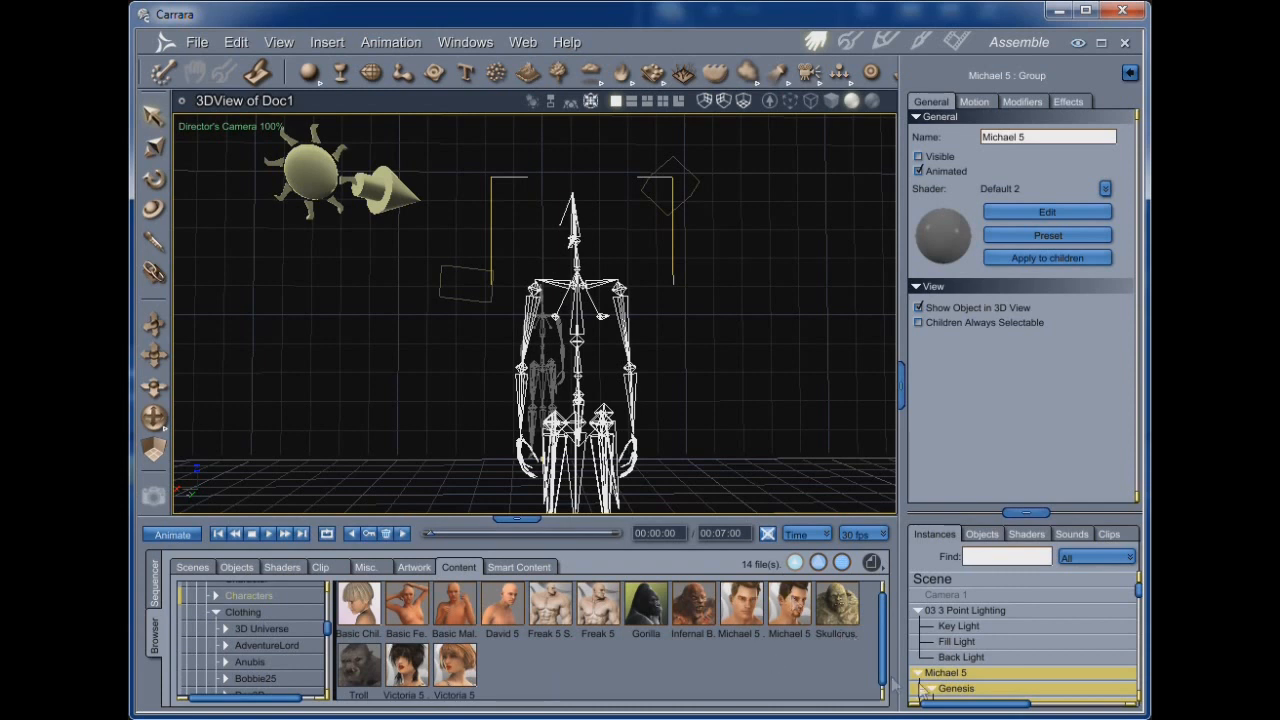
{"action": "left_click", "coordinate": [918, 674]}
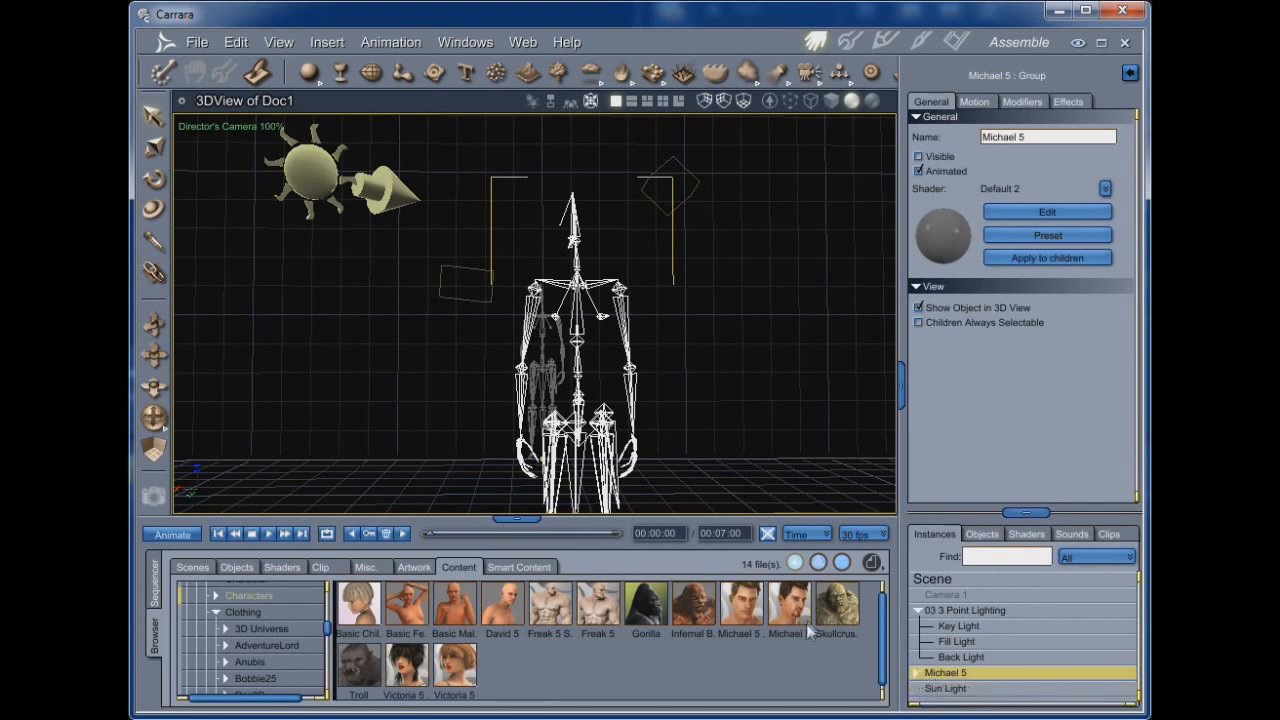
{"action": "left_click_drag", "start_coordinate": [790, 612], "coordinate": [1000, 577]}
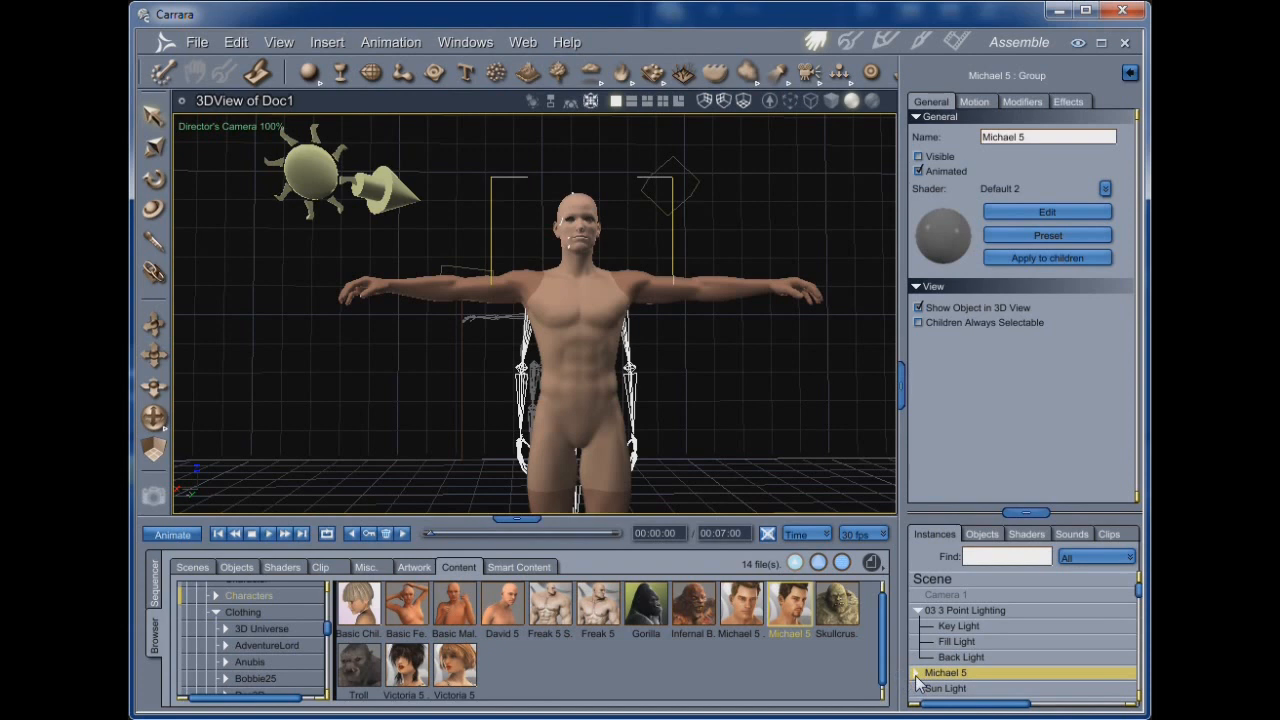
Load the Pose clip data onto the Genesis figure in the hidden Michael 5 group.
{"action": "left_click", "coordinate": [916, 673]}
{"action": "left_click", "coordinate": [958, 689]}
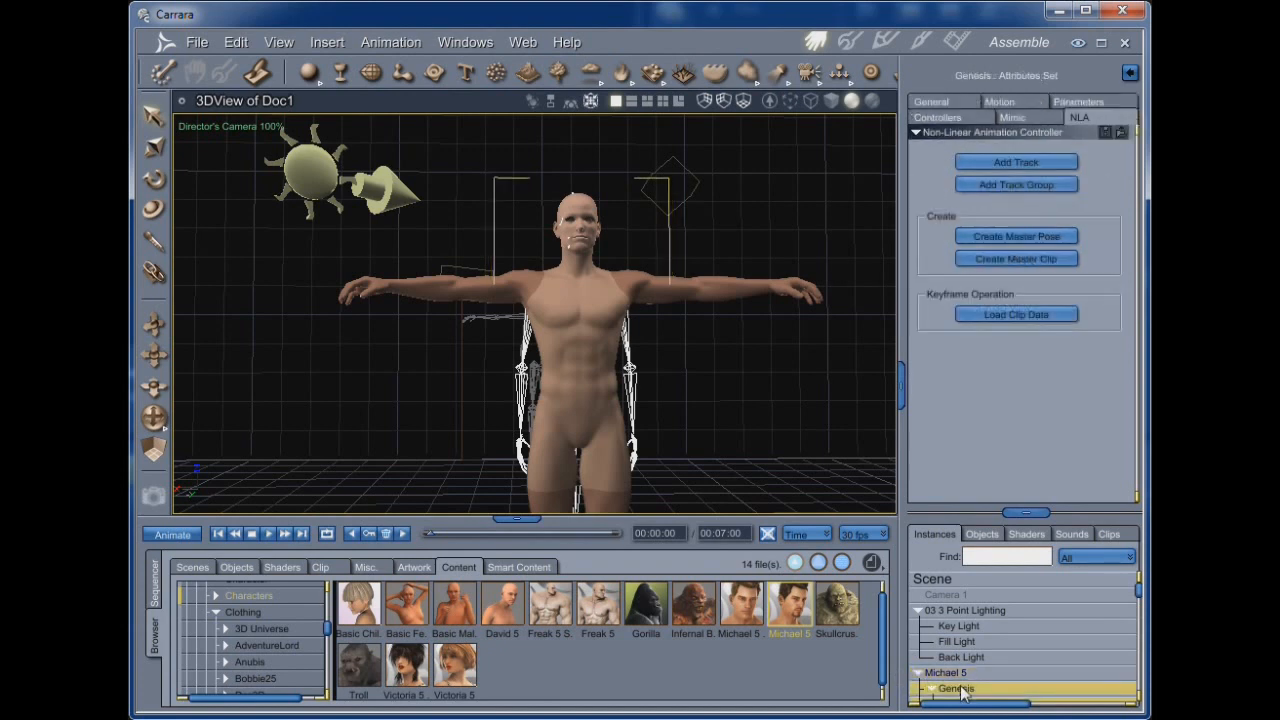
{"action": "left_click", "coordinate": [1014, 315]}
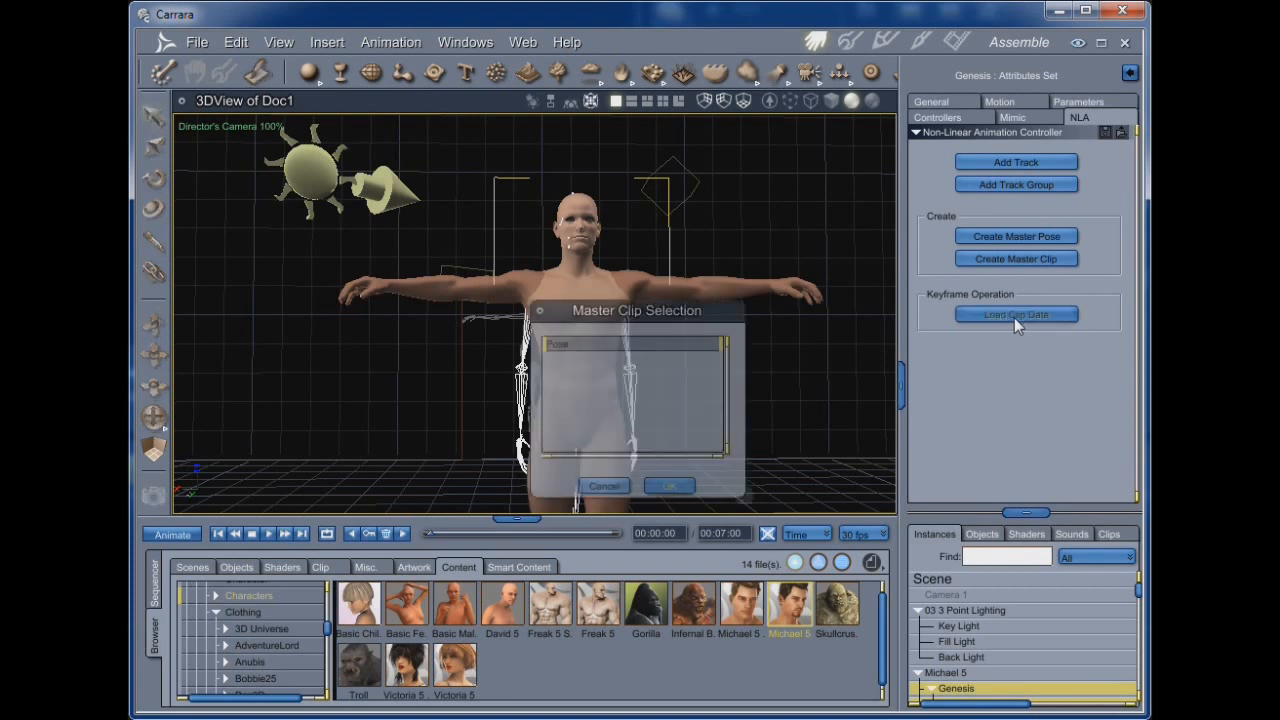
{"action": "left_click", "coordinate": [558, 348]}
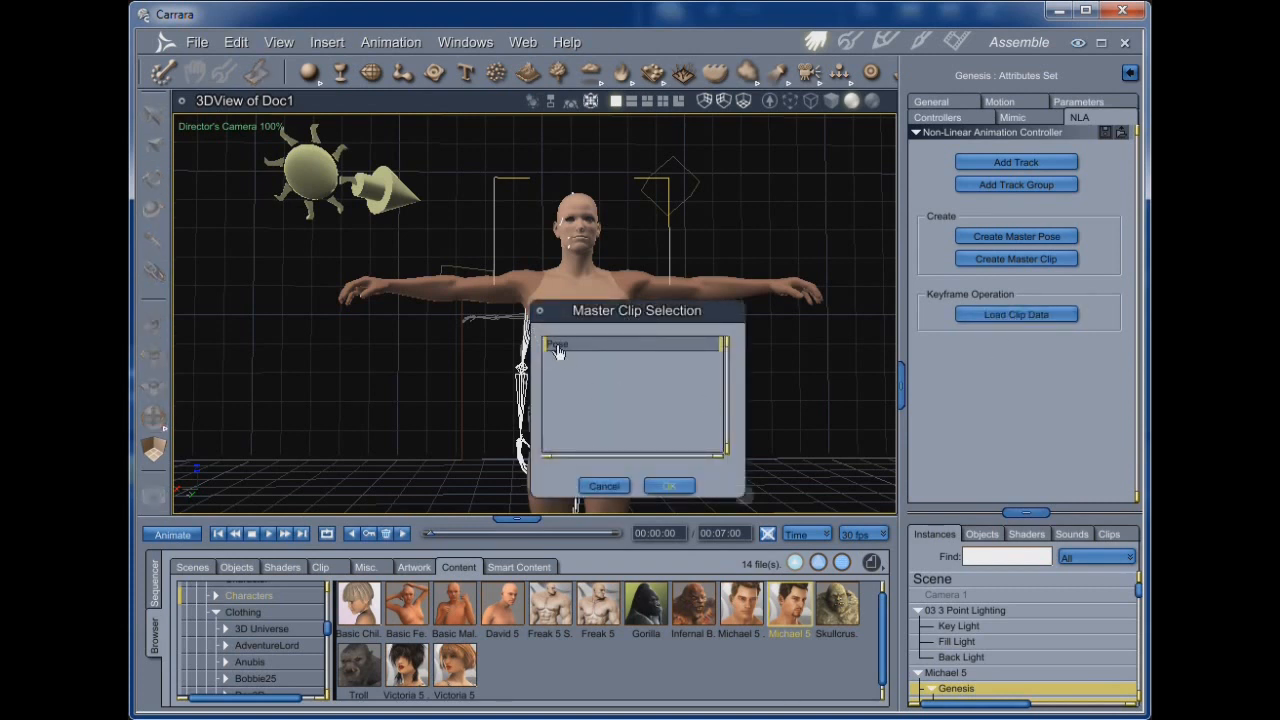
{"action": "left_click", "coordinate": [668, 485]}
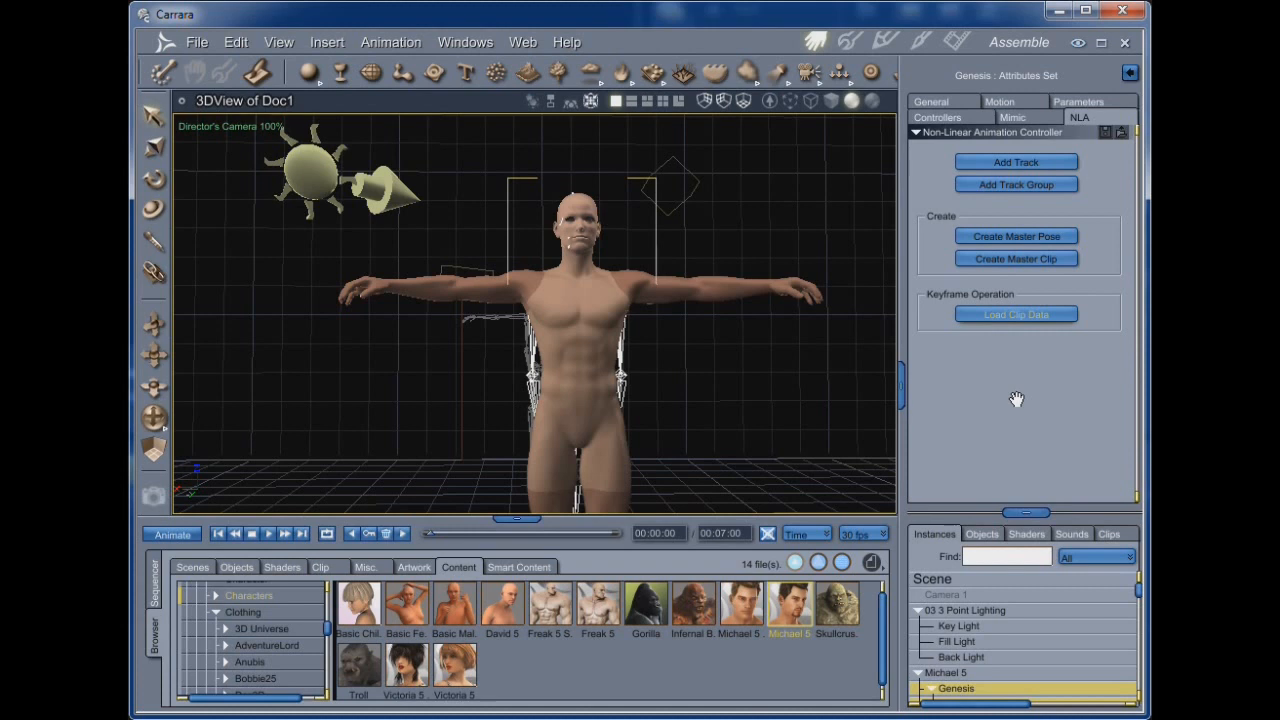
Collapse the hidden Michael 5 group and load the Pose clip data onto the new Michael 5's Genesis figure.
{"action": "scroll", "coordinate": [1018, 640], "scroll_direction": "down", "scroll_amount": 3}
{"action": "scroll", "coordinate": [1018, 639], "scroll_direction": "up", "scroll_amount": 2}
{"action": "left_click", "coordinate": [927, 611]}
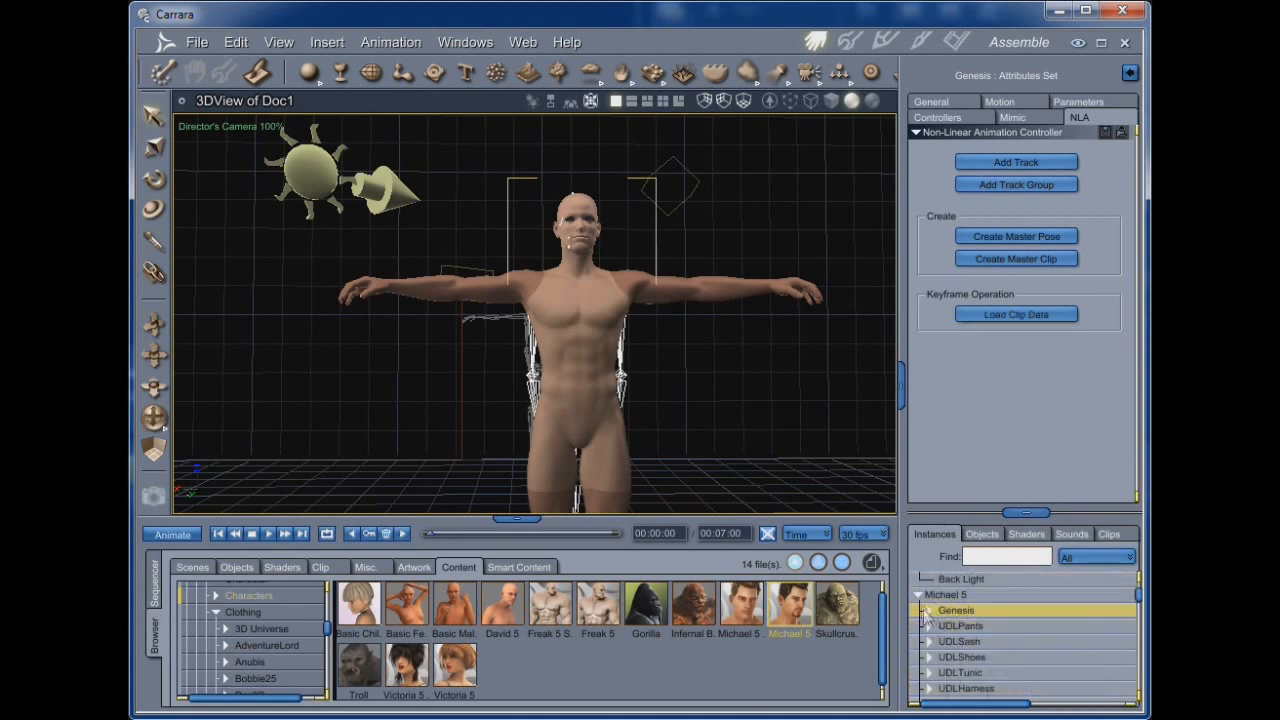
{"action": "left_click", "coordinate": [918, 595]}
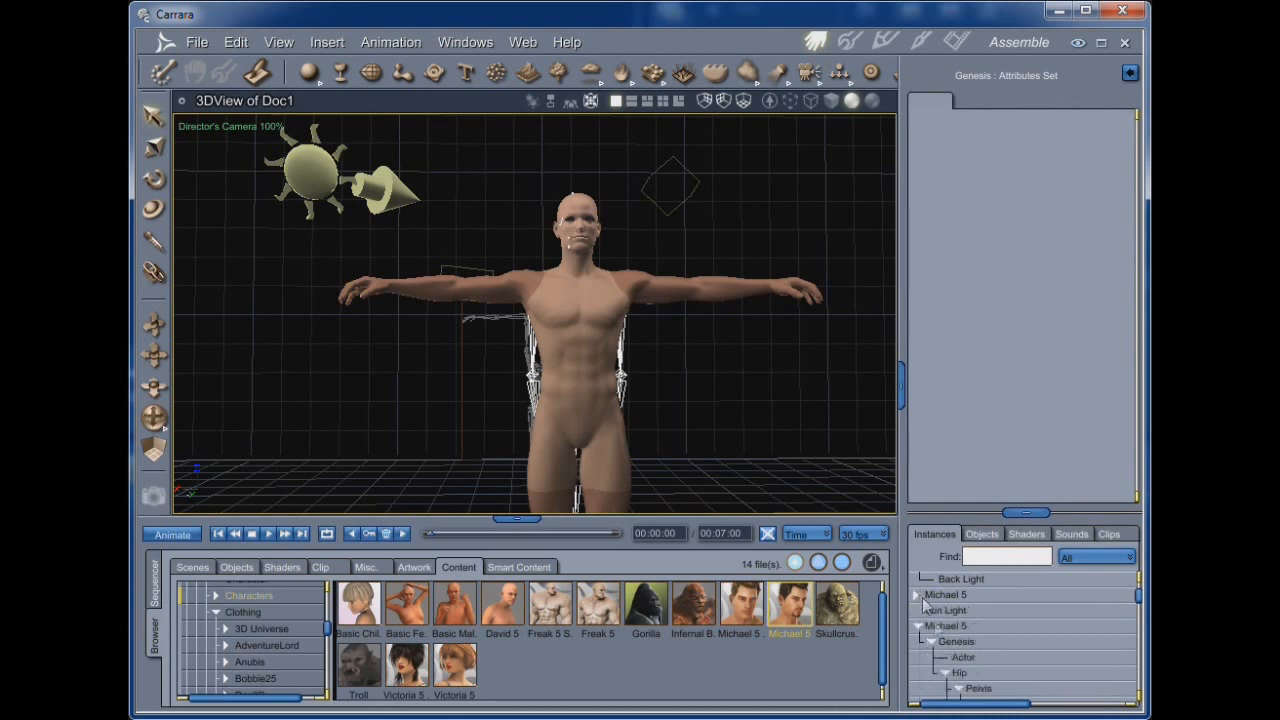
{"action": "left_click", "coordinate": [955, 641]}
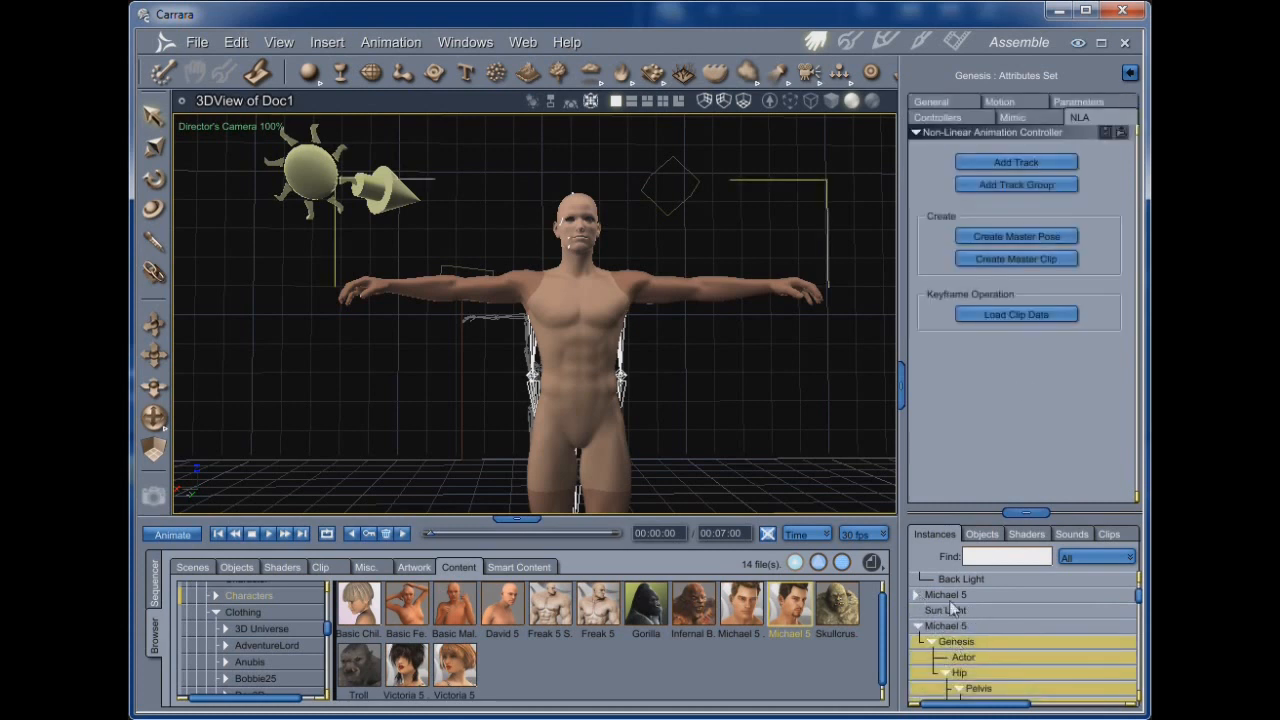
{"action": "left_click", "coordinate": [1011, 318]}
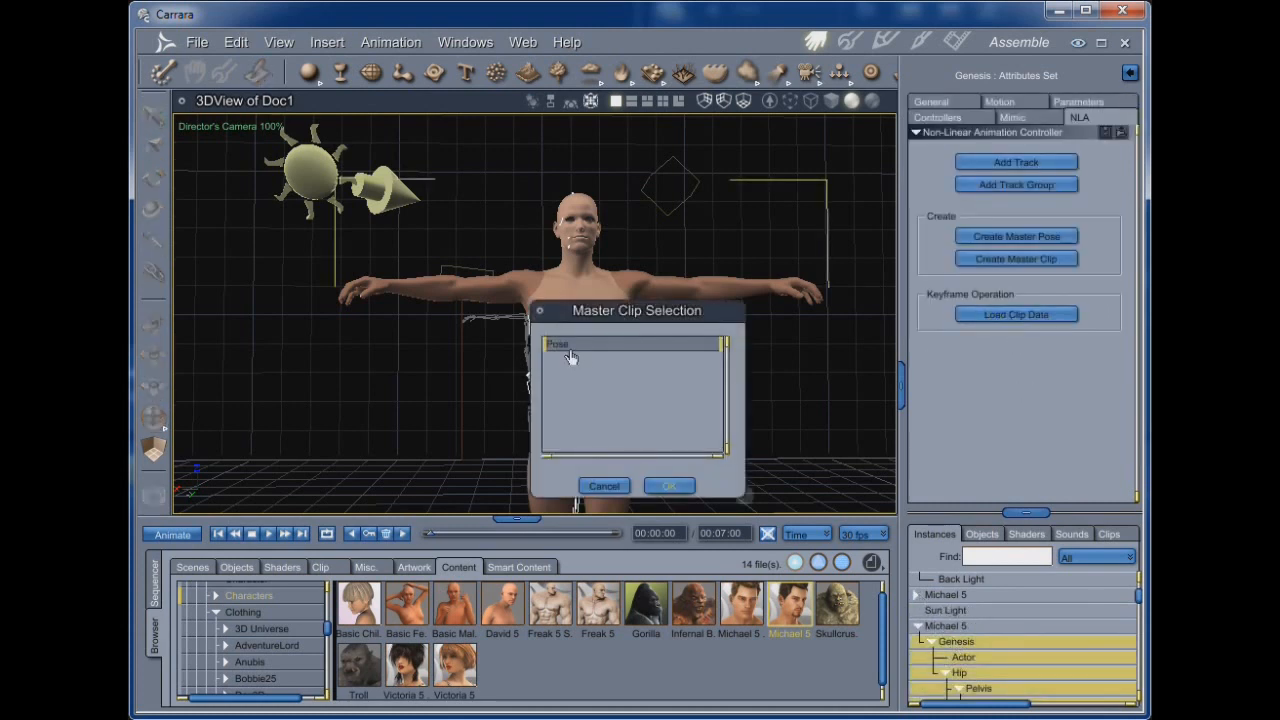
{"action": "left_click", "coordinate": [565, 346]}
{"action": "left_click", "coordinate": [668, 486]}
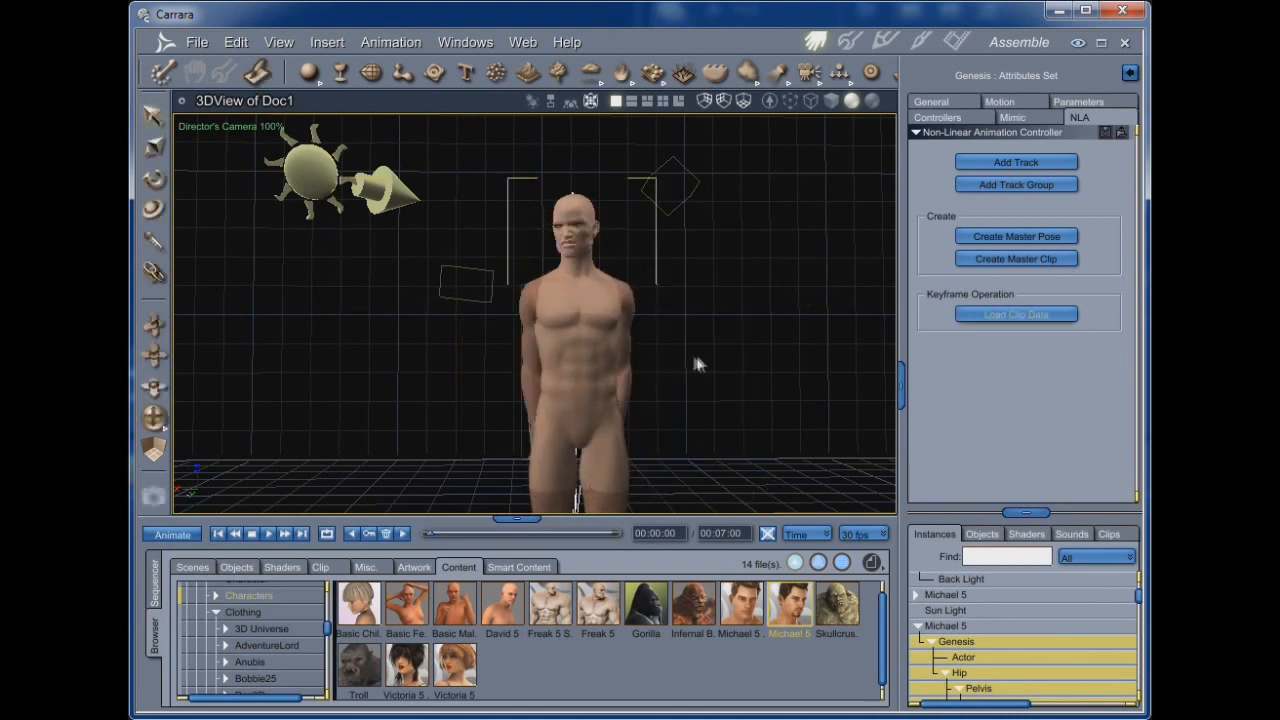
Examine the new Actor's morph parameters for the shapes carried over by the pose, such as BenjaminBody.
{"action": "left_click", "coordinate": [970, 659]}
{"action": "scroll", "coordinate": [1032, 405], "scroll_direction": "down", "scroll_amount": 5}
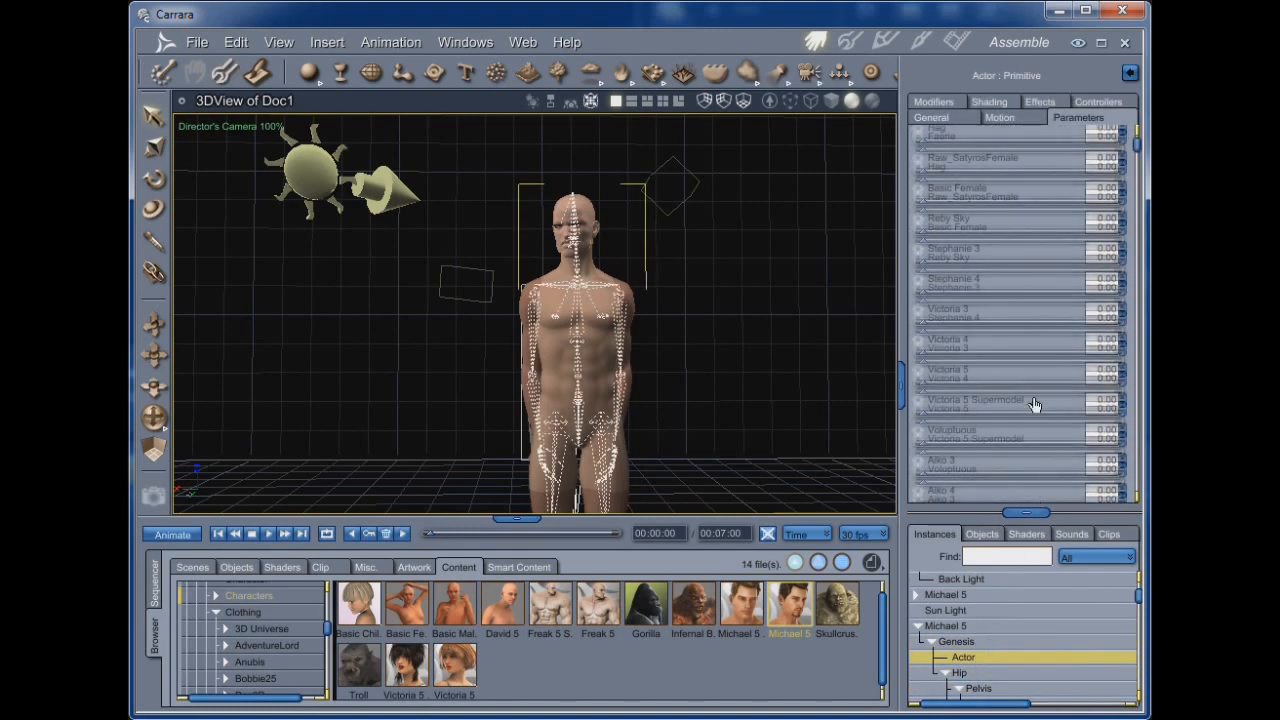
{"action": "scroll", "coordinate": [1035, 405], "scroll_direction": "down", "scroll_amount": 5}
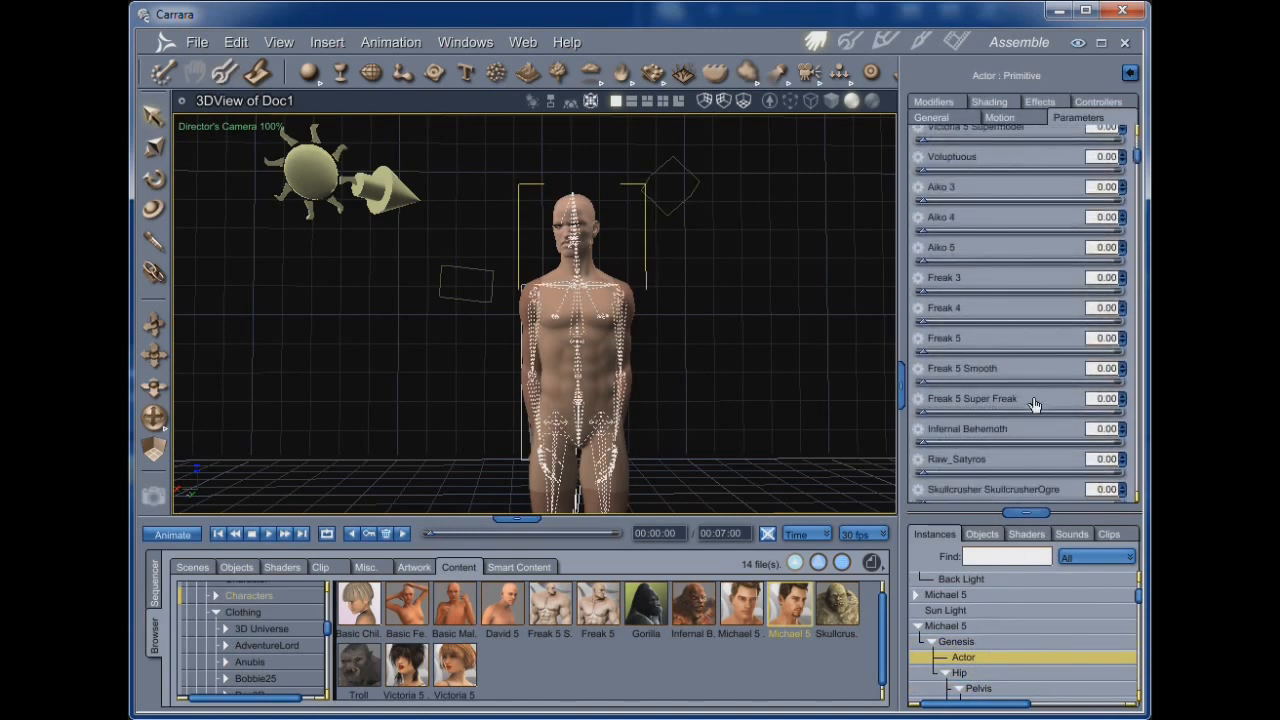
{"action": "scroll", "coordinate": [1035, 405], "scroll_direction": "down", "scroll_amount": 3}
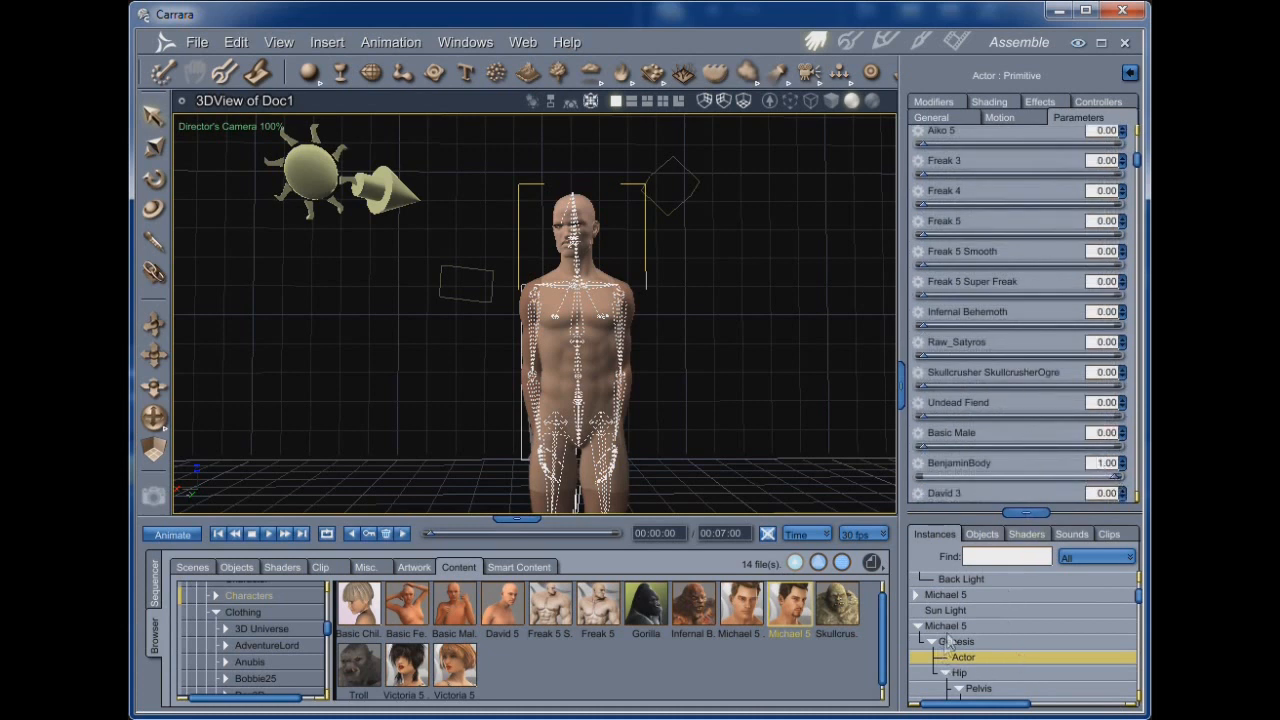
Reselect the new Genesis figure and look through its general, motion, puppeteer and Mimic settings.
{"action": "left_click", "coordinate": [948, 628]}
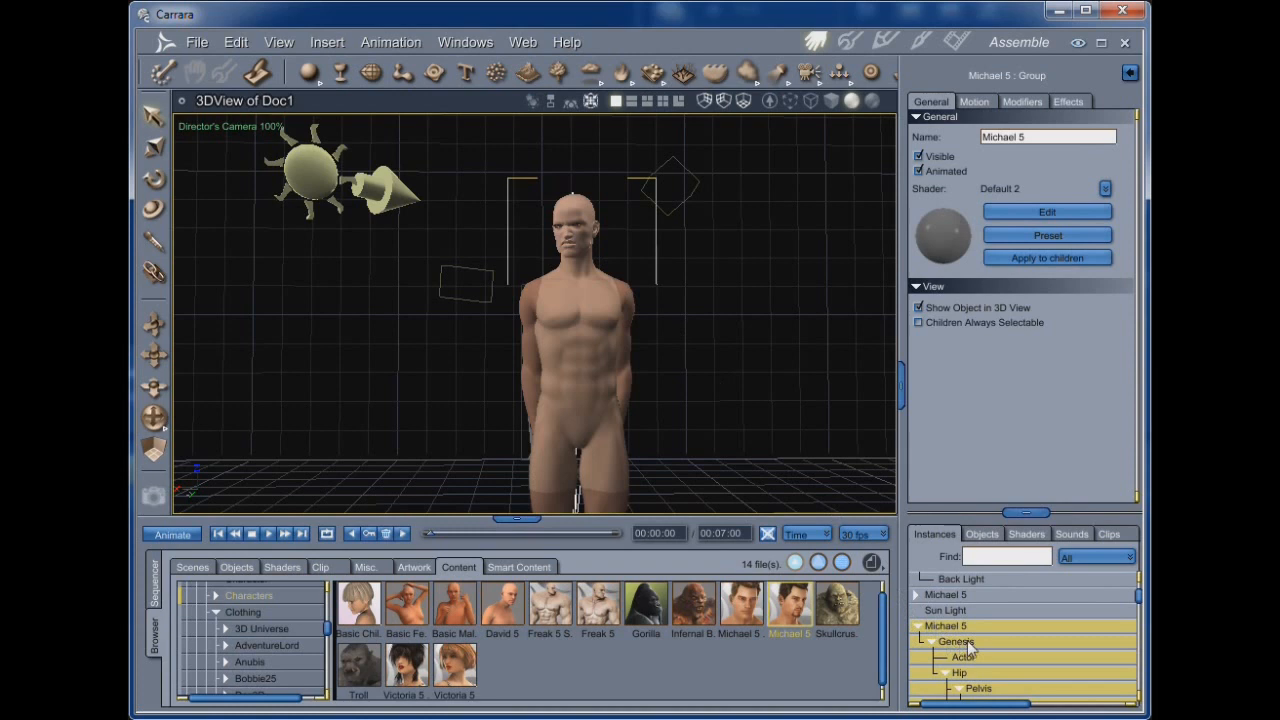
{"action": "left_click", "coordinate": [960, 643]}
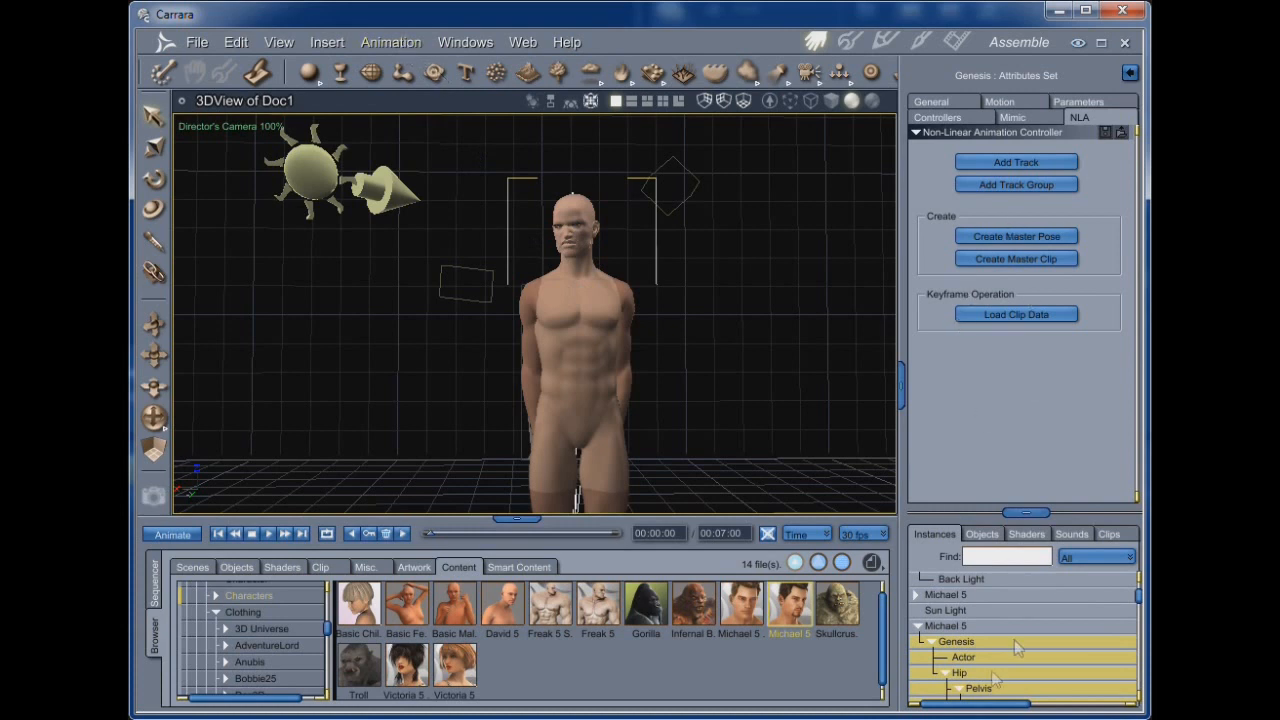
{"action": "left_click", "coordinate": [954, 103]}
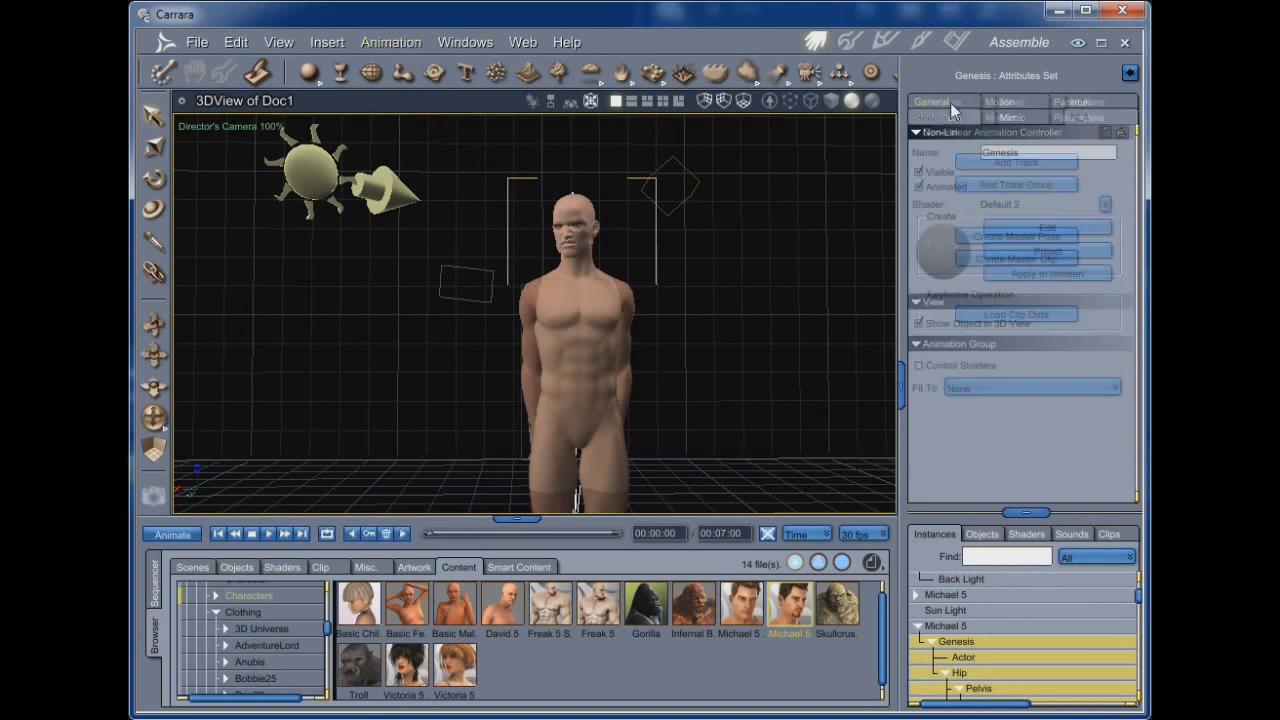
{"action": "left_click", "coordinate": [1000, 118]}
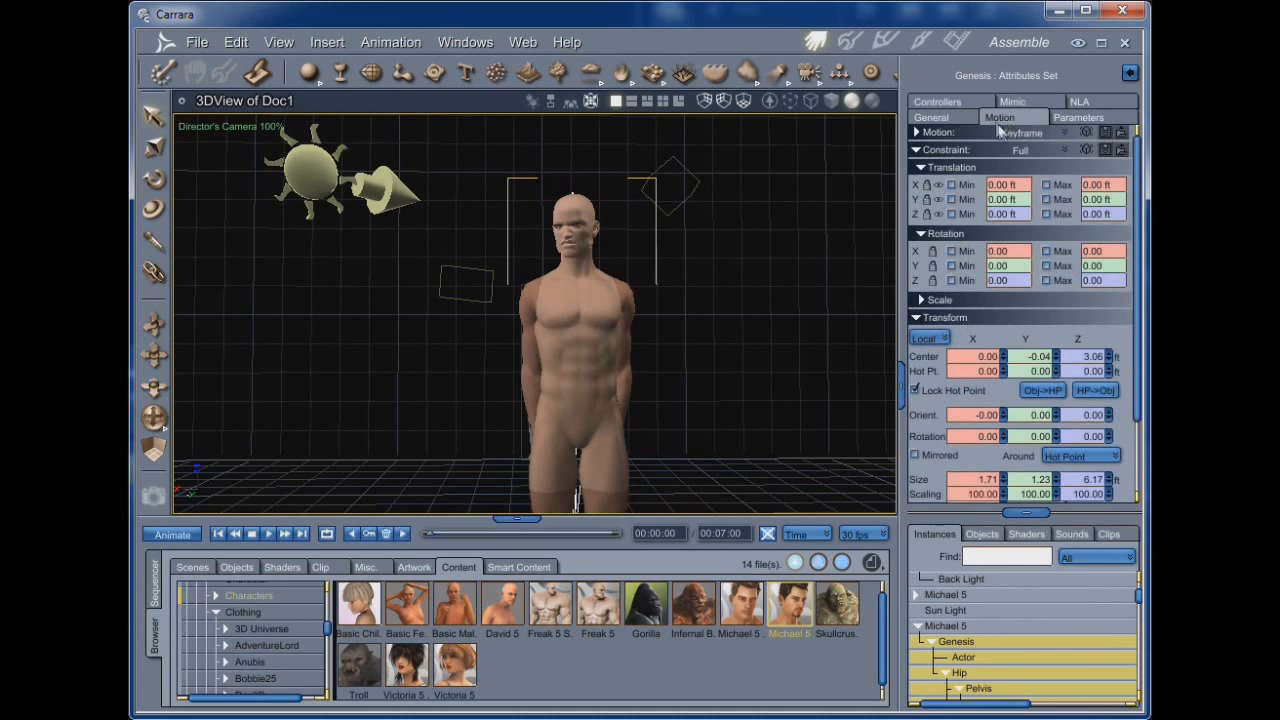
{"action": "left_click", "coordinate": [940, 103]}
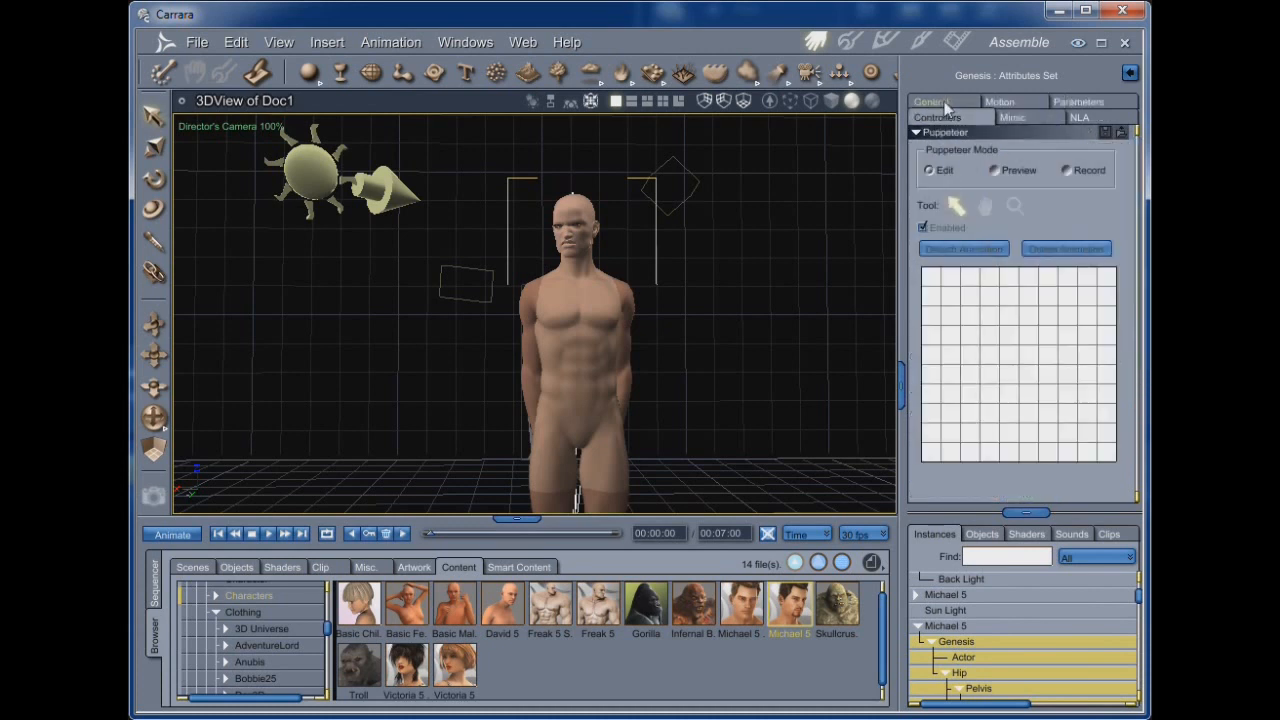
{"action": "left_click", "coordinate": [1023, 119]}
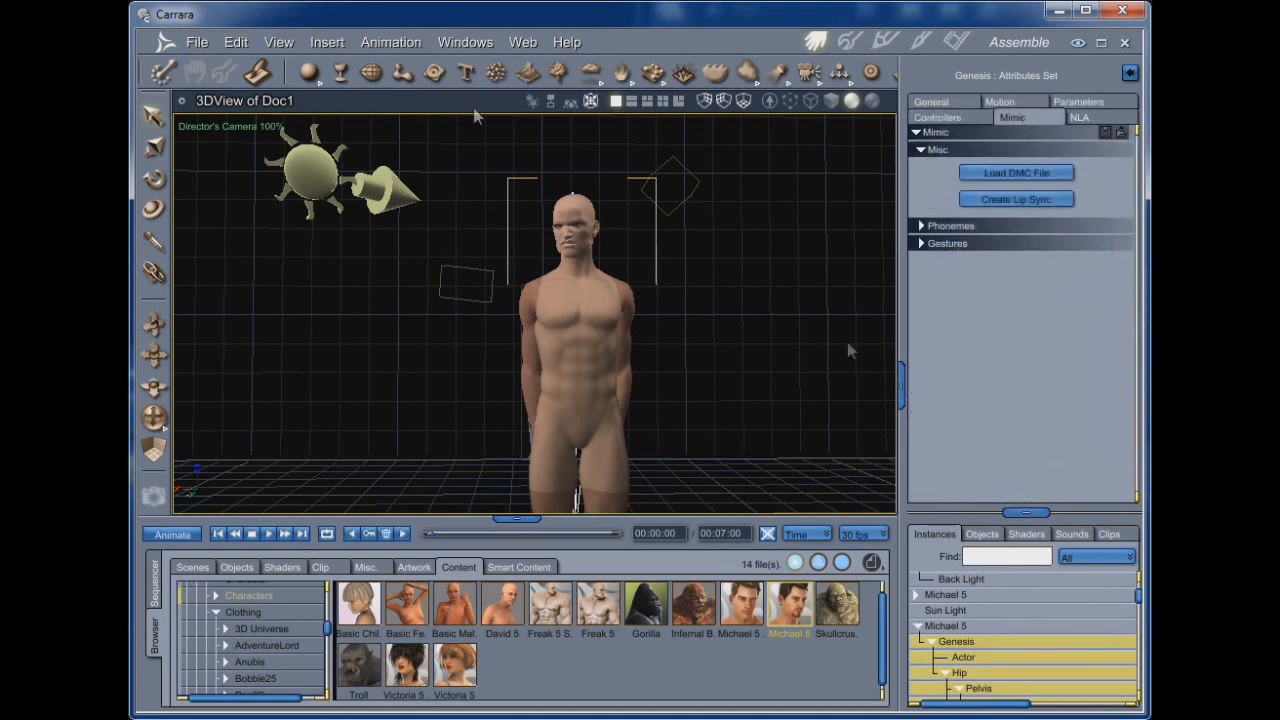
Review the zero, memorize and restore options for the selected Genesis figure and zero its figure pose.
{"action": "left_click", "coordinate": [373, 46]}
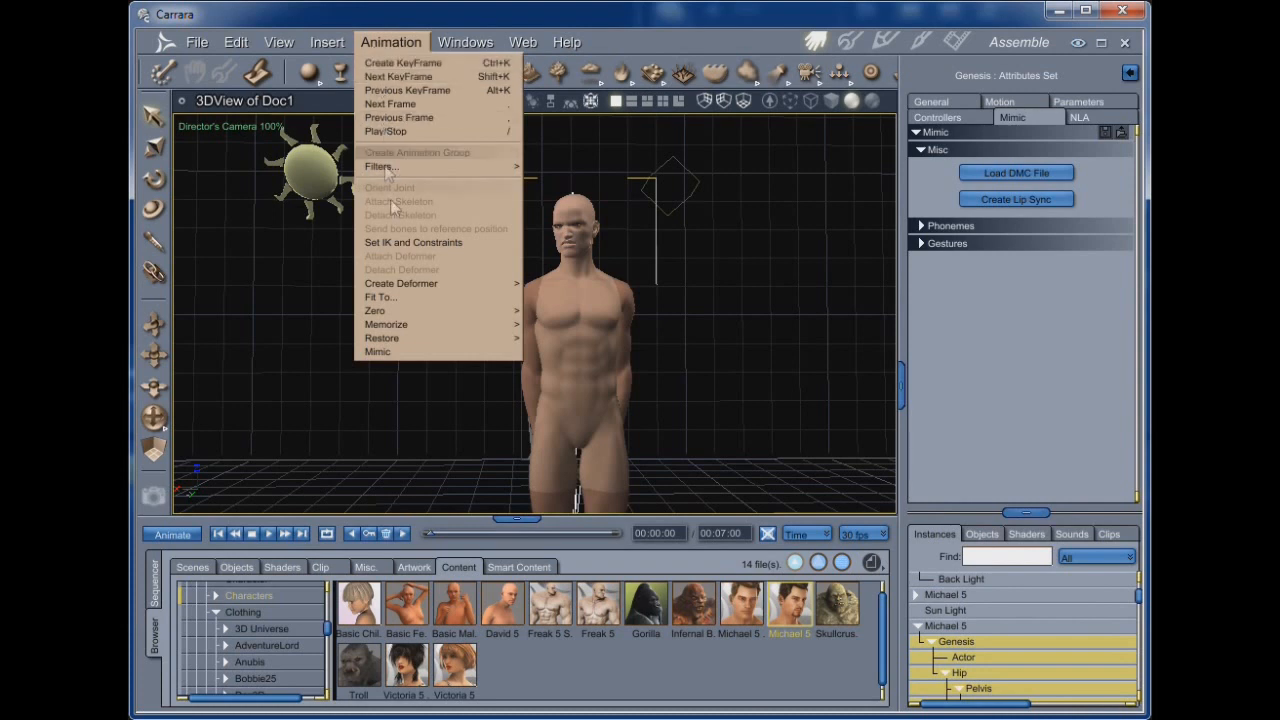
{"action": "mouse_move", "coordinate": [395, 313]}
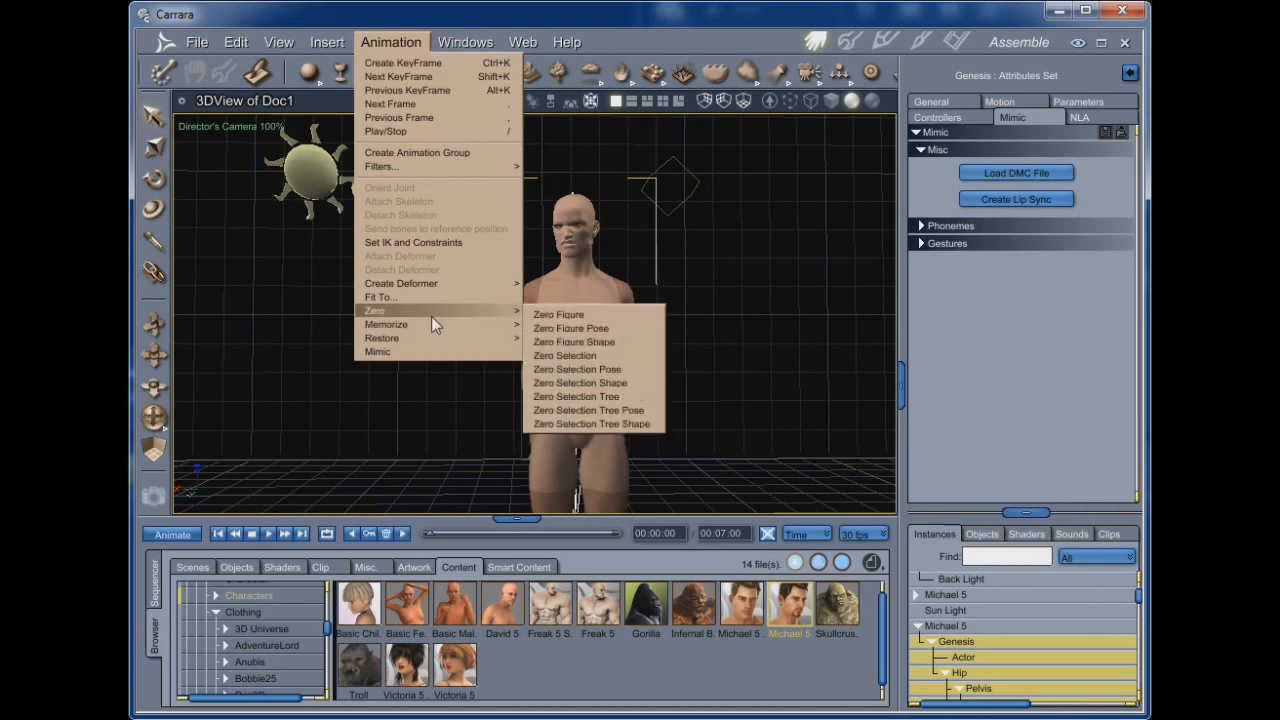
{"action": "mouse_move", "coordinate": [430, 322]}
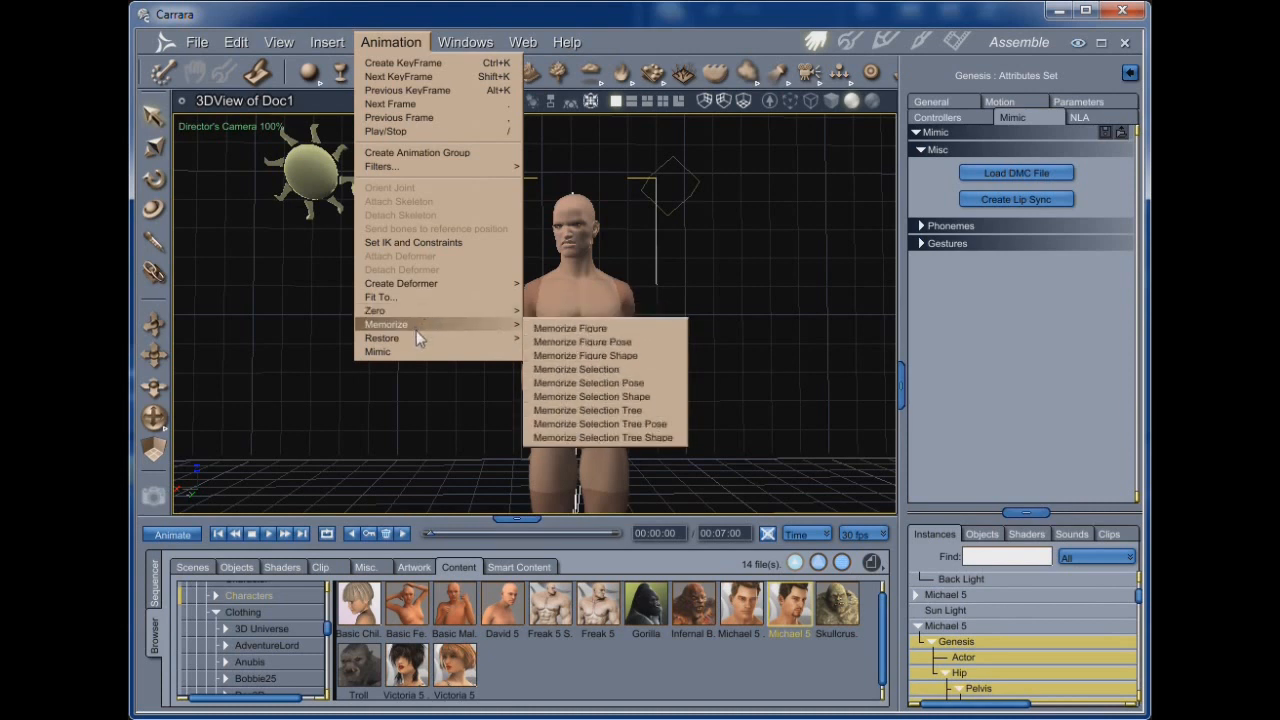
{"action": "mouse_move", "coordinate": [434, 344]}
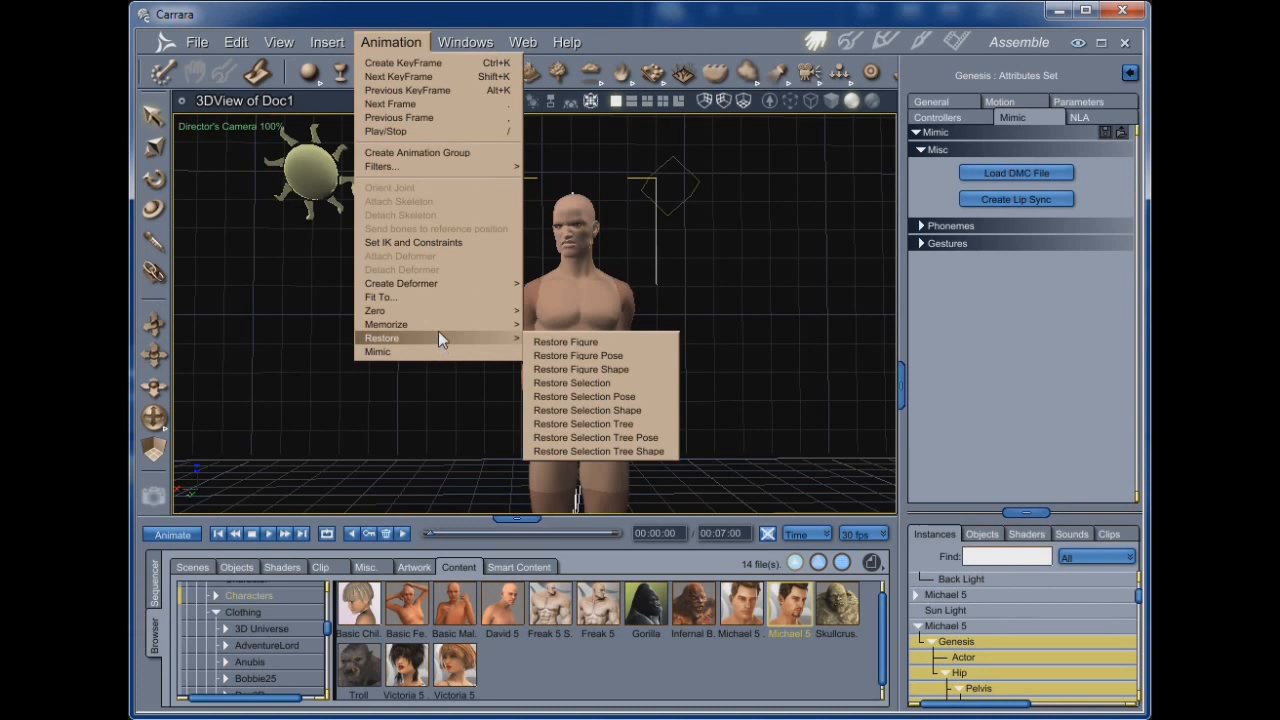
{"action": "mouse_move", "coordinate": [442, 318]}
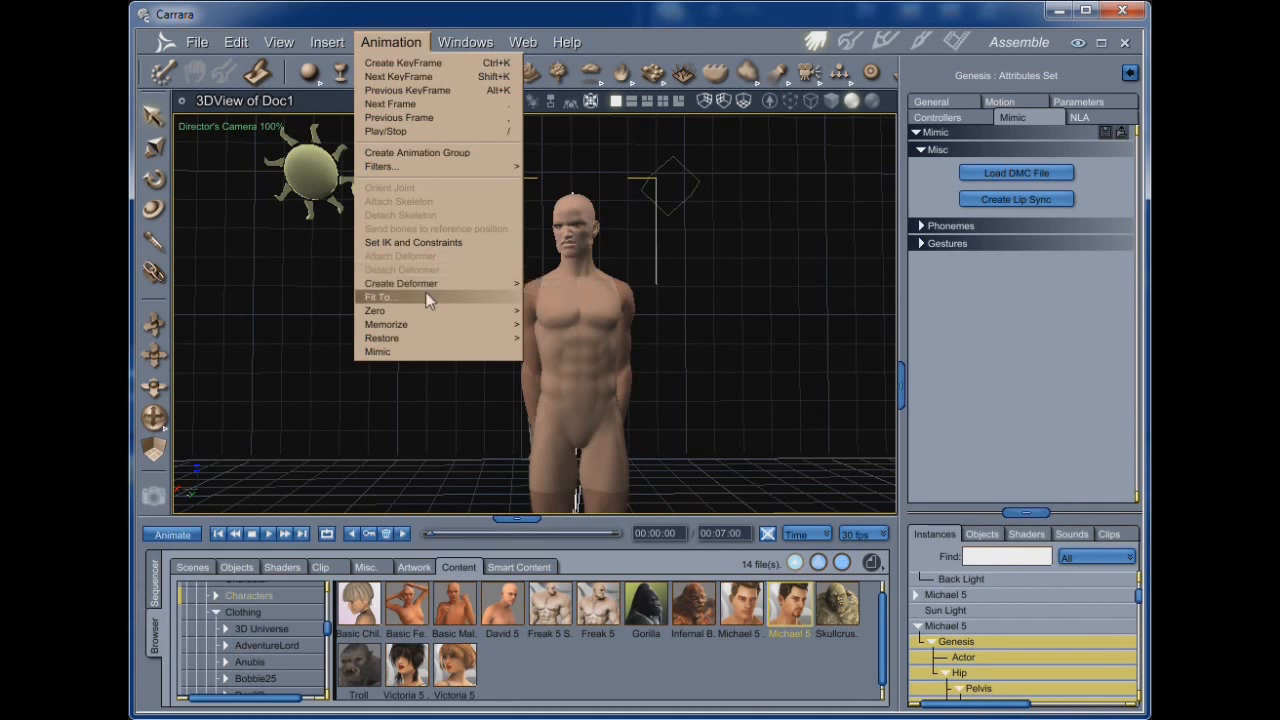
{"action": "mouse_move", "coordinate": [400, 310]}
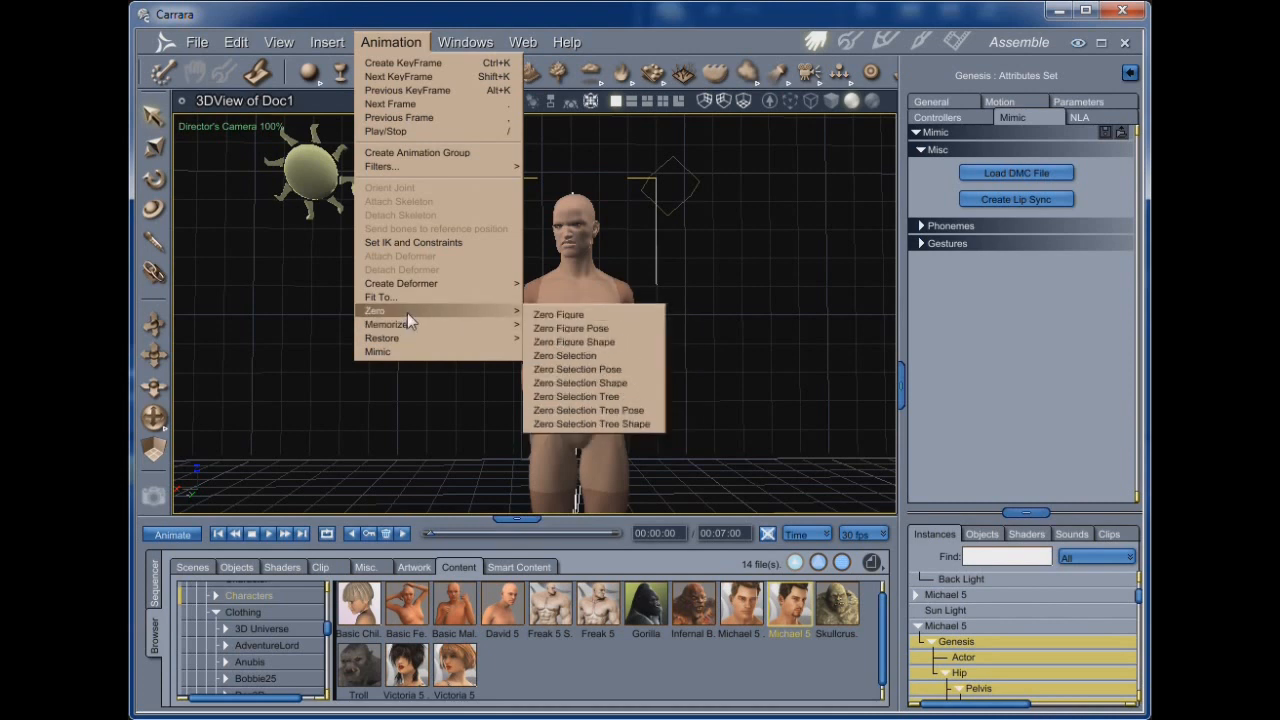
{"action": "left_click", "coordinate": [604, 328]}
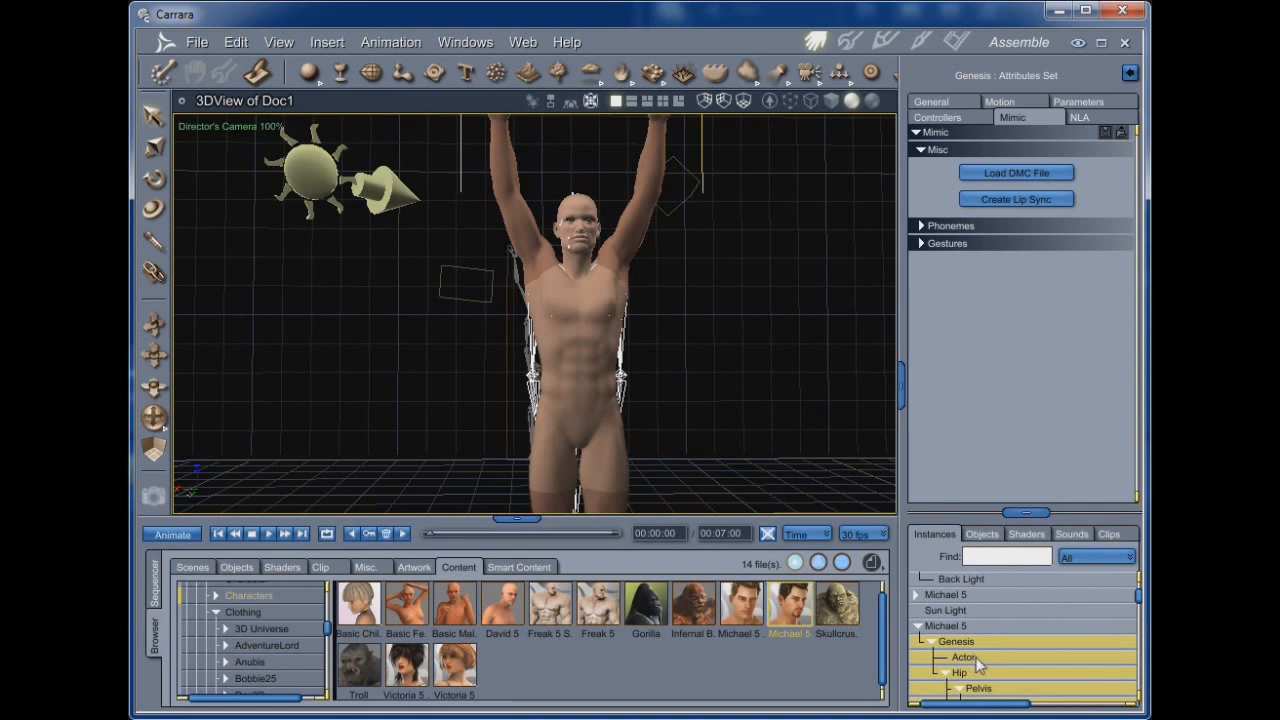
Select the Head in the new Michael 5's Genesis hierarchy and zero the shape of that selection.
{"action": "scroll", "coordinate": [982, 660], "scroll_direction": "down", "scroll_amount": 1}
{"action": "scroll", "coordinate": [1007, 667], "scroll_direction": "down", "scroll_amount": 3}
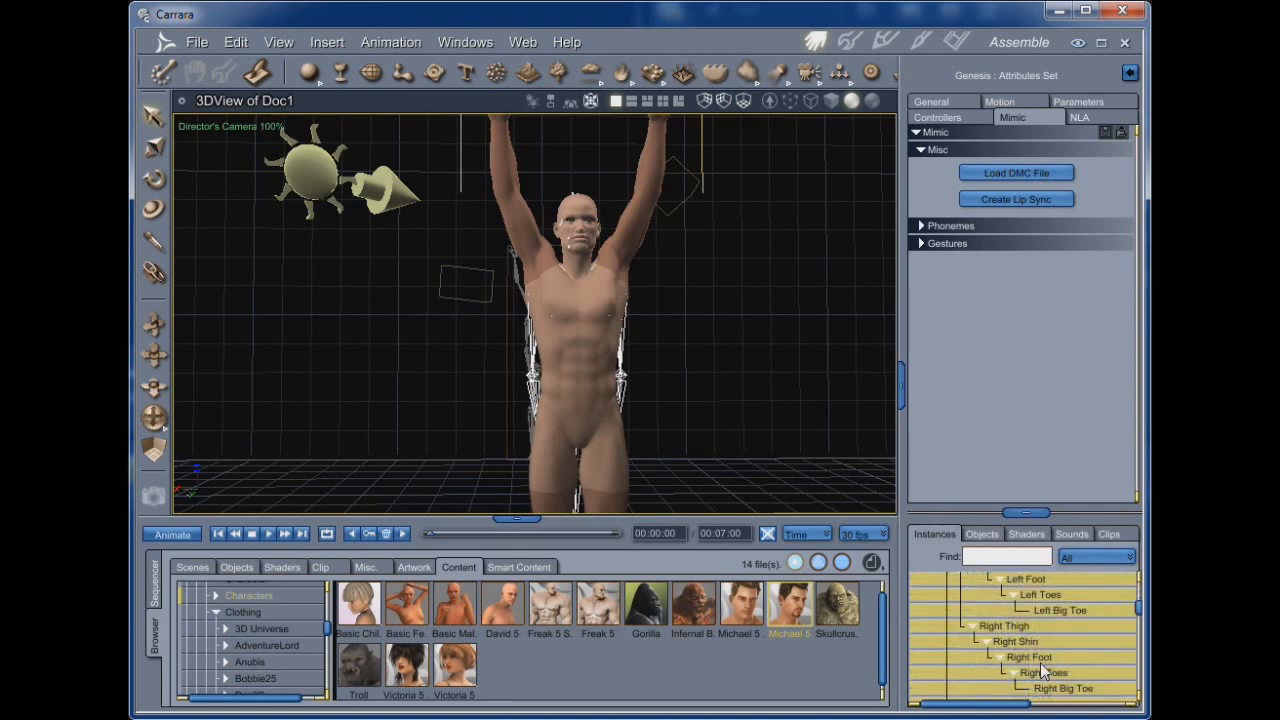
{"action": "scroll", "coordinate": [1043, 665], "scroll_direction": "down", "scroll_amount": 2}
{"action": "scroll", "coordinate": [1043, 661], "scroll_direction": "down", "scroll_amount": 2}
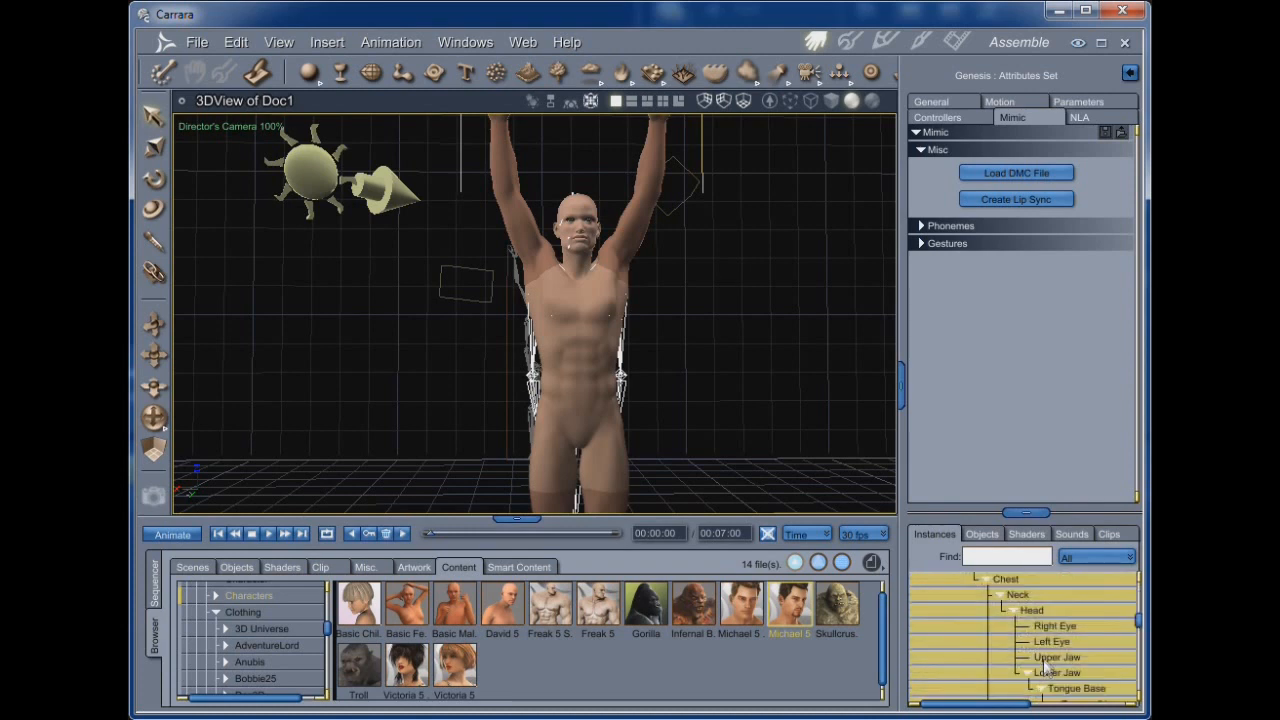
{"action": "left_click", "coordinate": [1040, 609]}
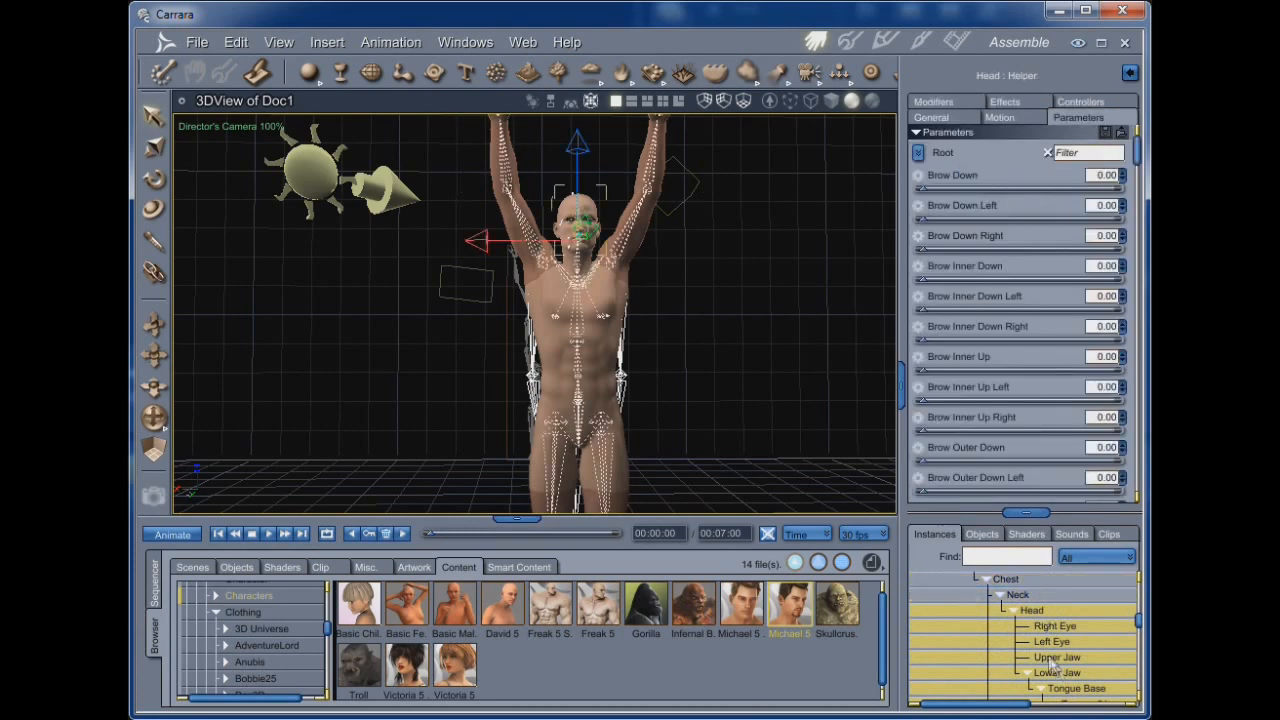
{"action": "scroll", "coordinate": [1050, 664], "scroll_direction": "up", "scroll_amount": 2}
{"action": "left_click", "coordinate": [384, 42]}
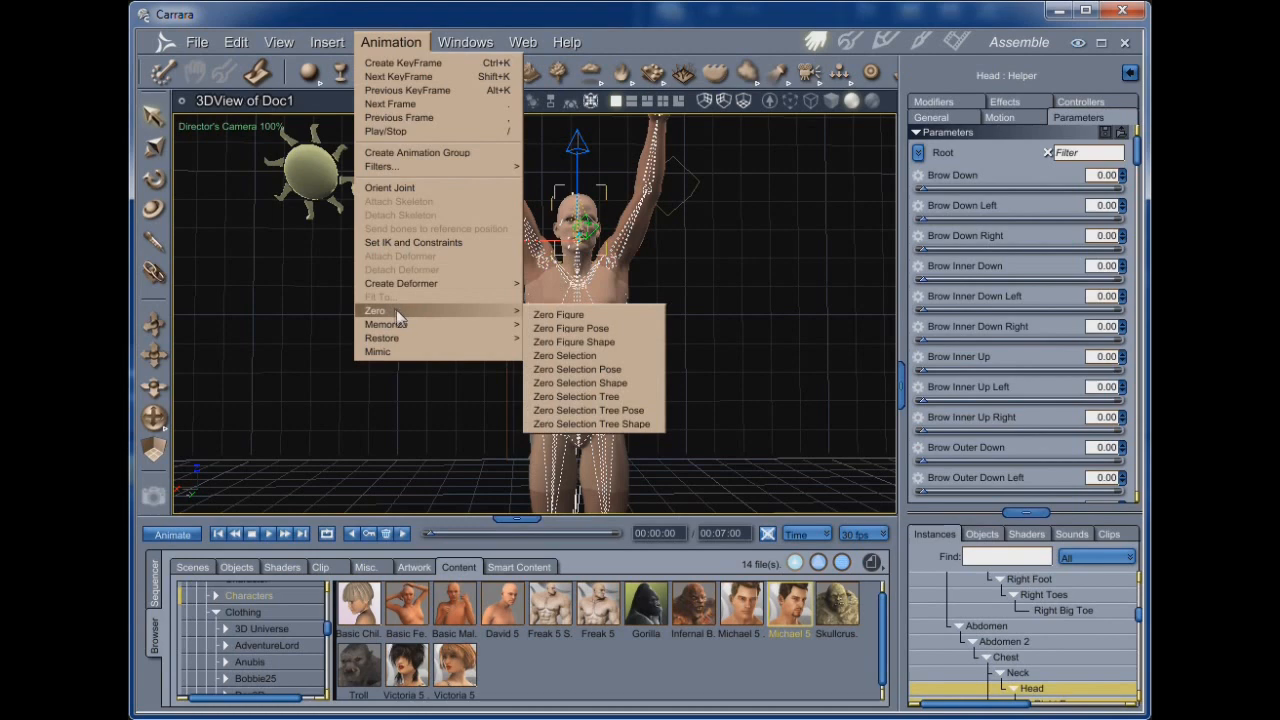
{"action": "left_click", "coordinate": [611, 383]}
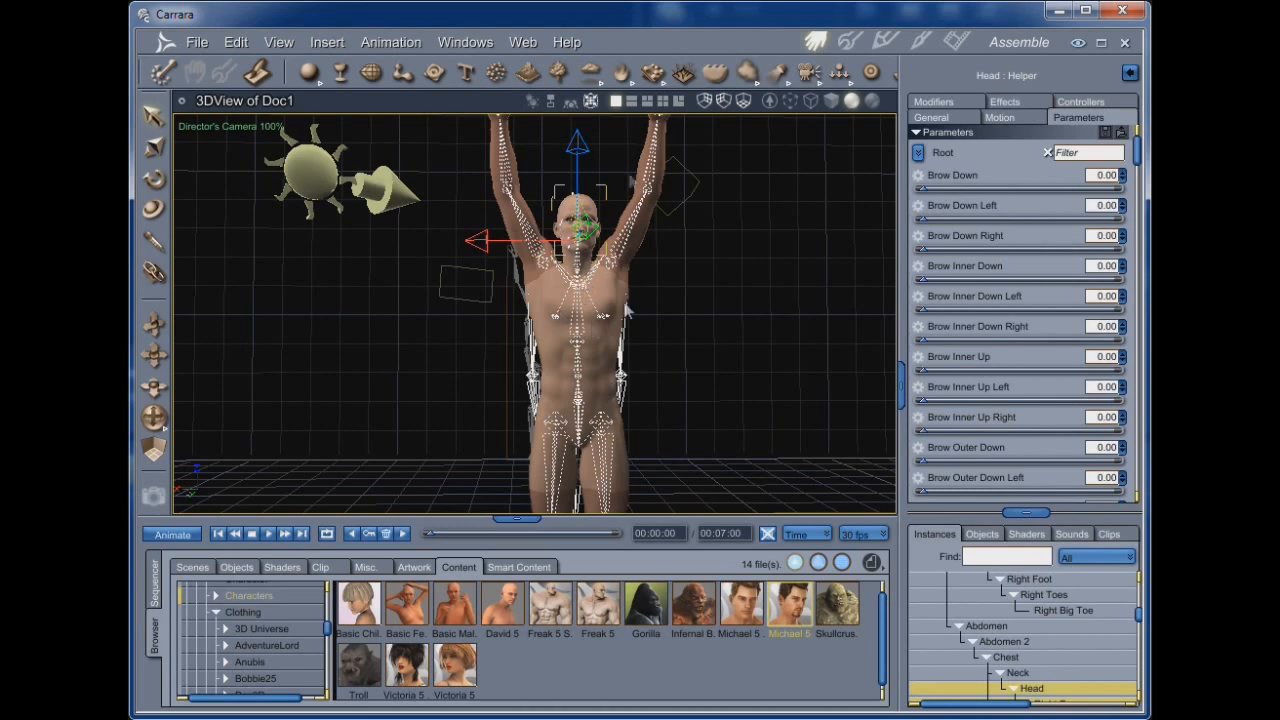
Inspect the figure's head up close and from an angle, and examine the Actor's morph parameters.
{"action": "scroll", "coordinate": [745, 320], "scroll_direction": "up", "scroll_amount": 5}
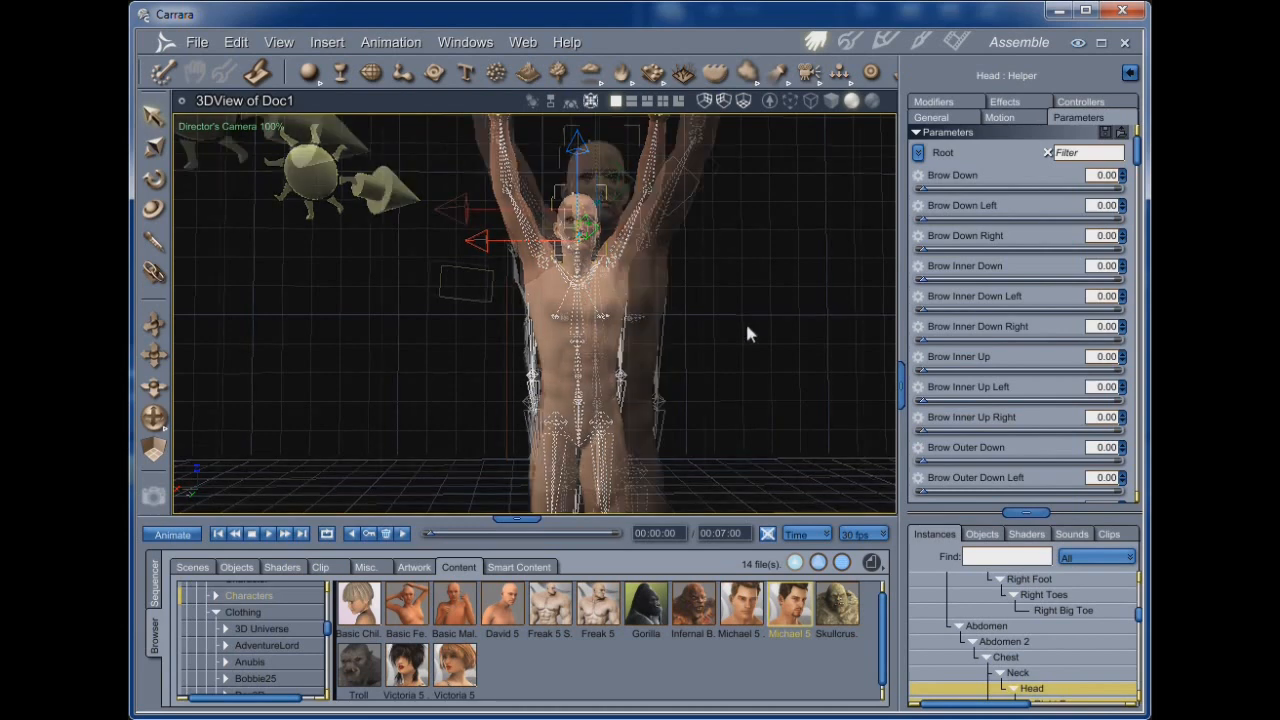
{"action": "scroll", "coordinate": [746, 325], "scroll_direction": "down", "scroll_amount": 5}
{"action": "left_click_drag", "start_coordinate": [156, 353], "coordinate": [100, 508]}
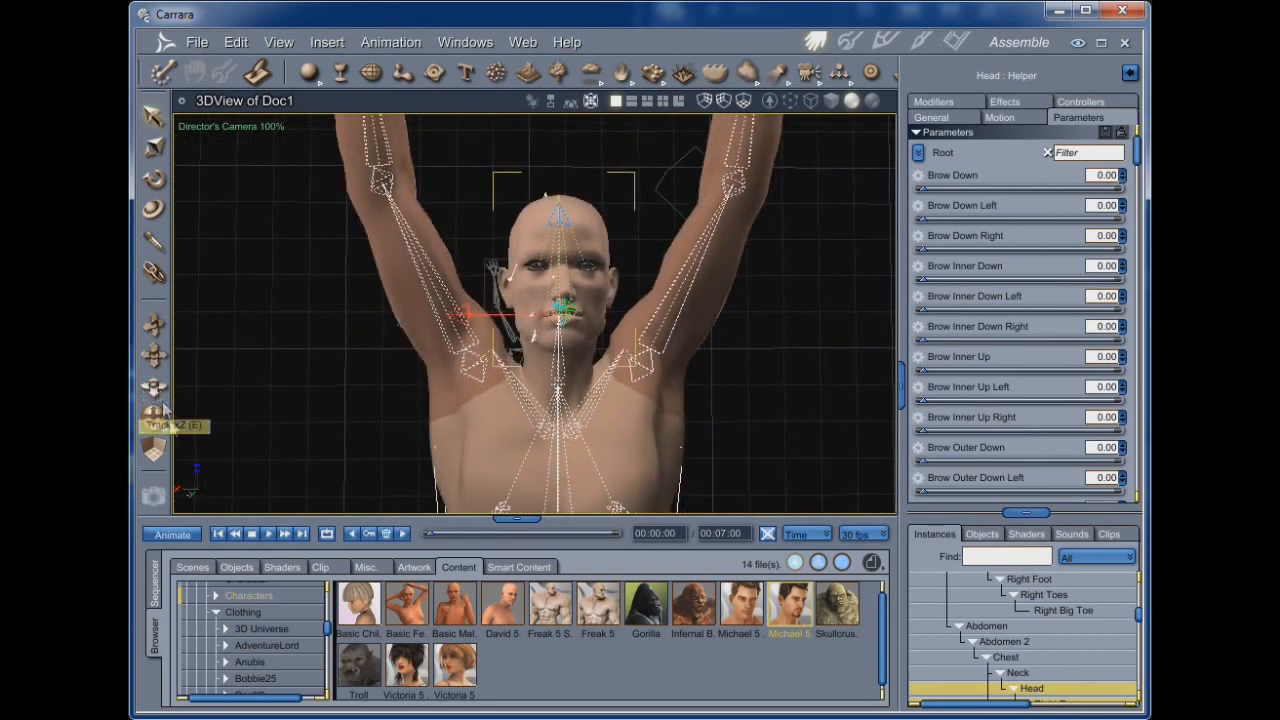
{"action": "left_click_drag", "start_coordinate": [154, 418], "coordinate": [124, 418]}
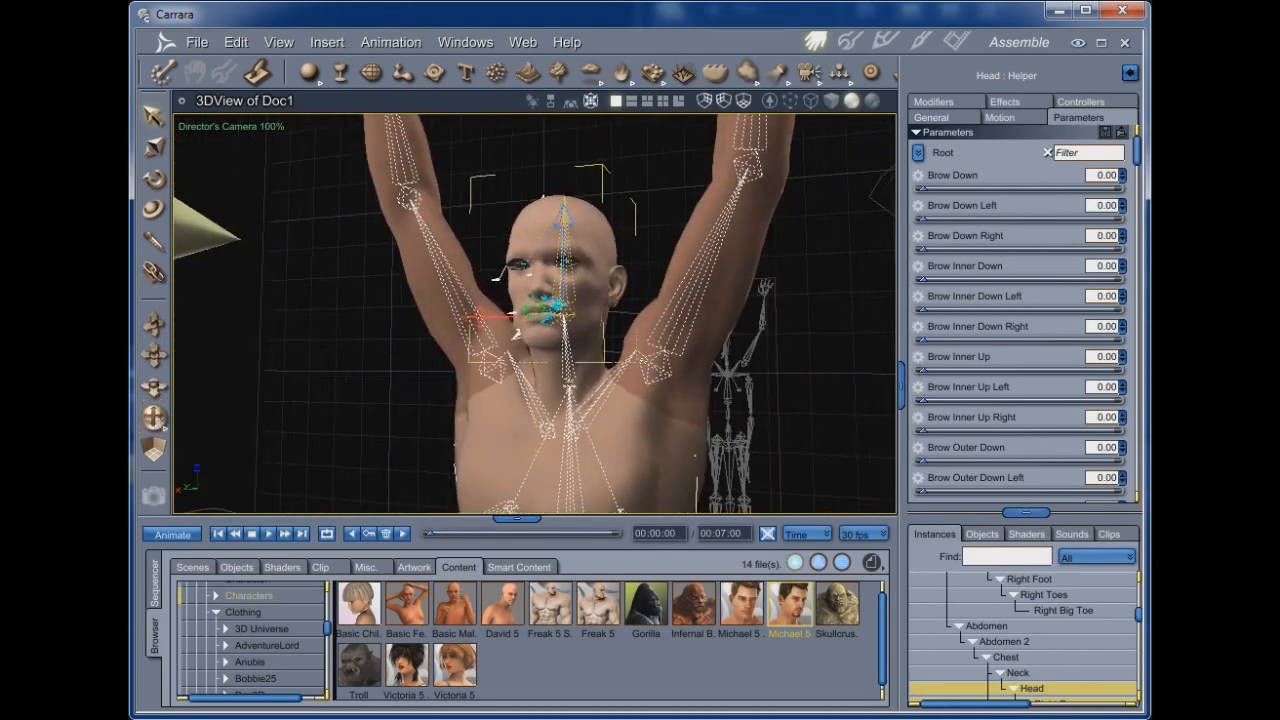
{"action": "scroll", "coordinate": [978, 640], "scroll_direction": "up", "scroll_amount": 8}
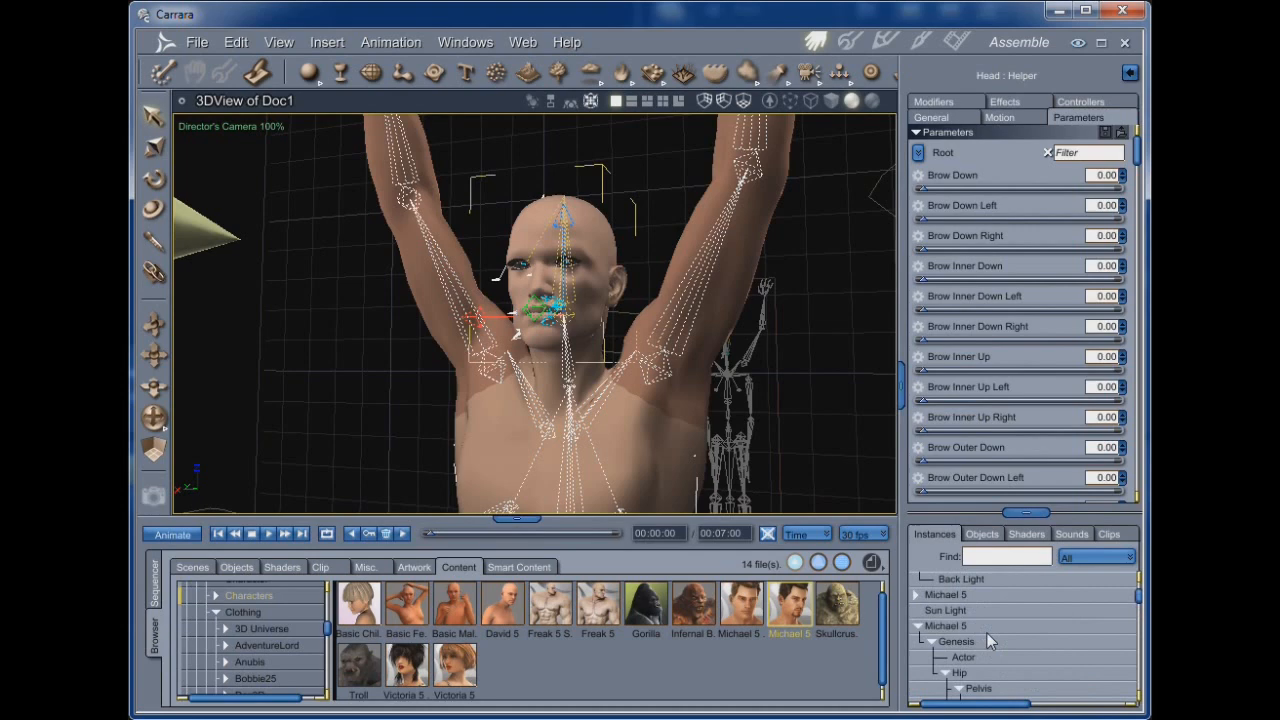
{"action": "left_click", "coordinate": [963, 659]}
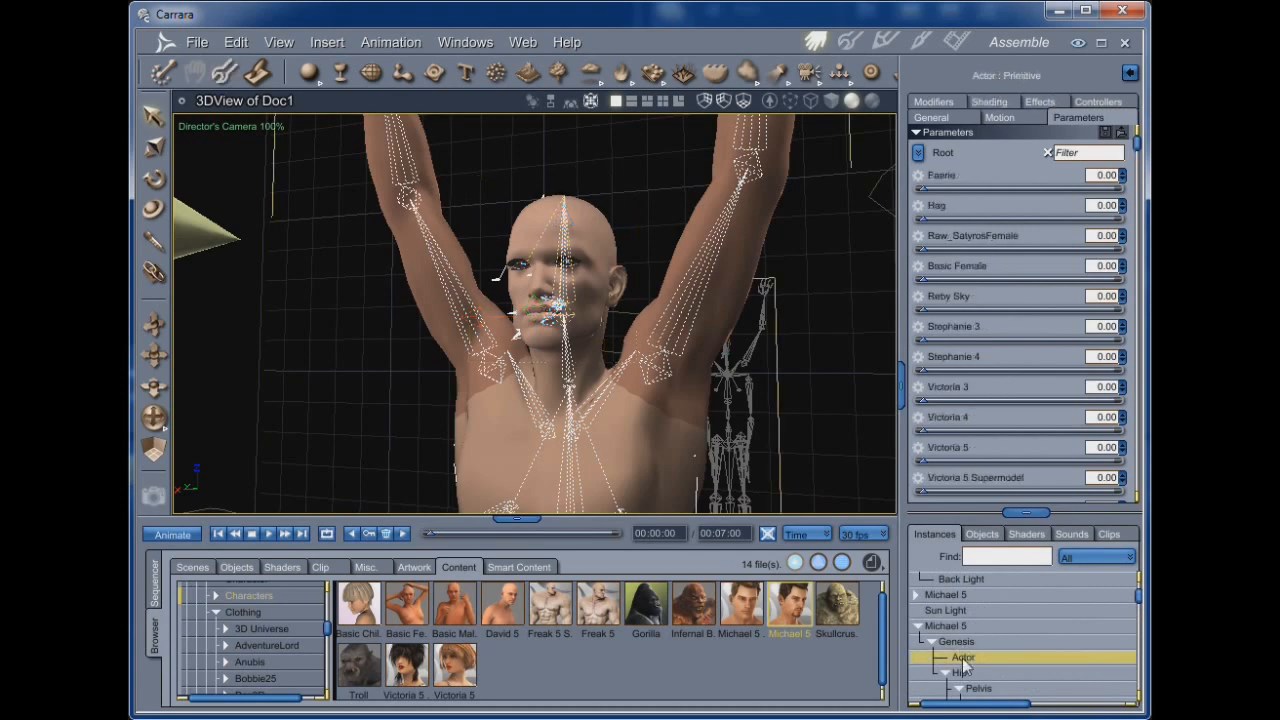
{"action": "scroll", "coordinate": [671, 441], "scroll_direction": "down", "scroll_amount": 3}
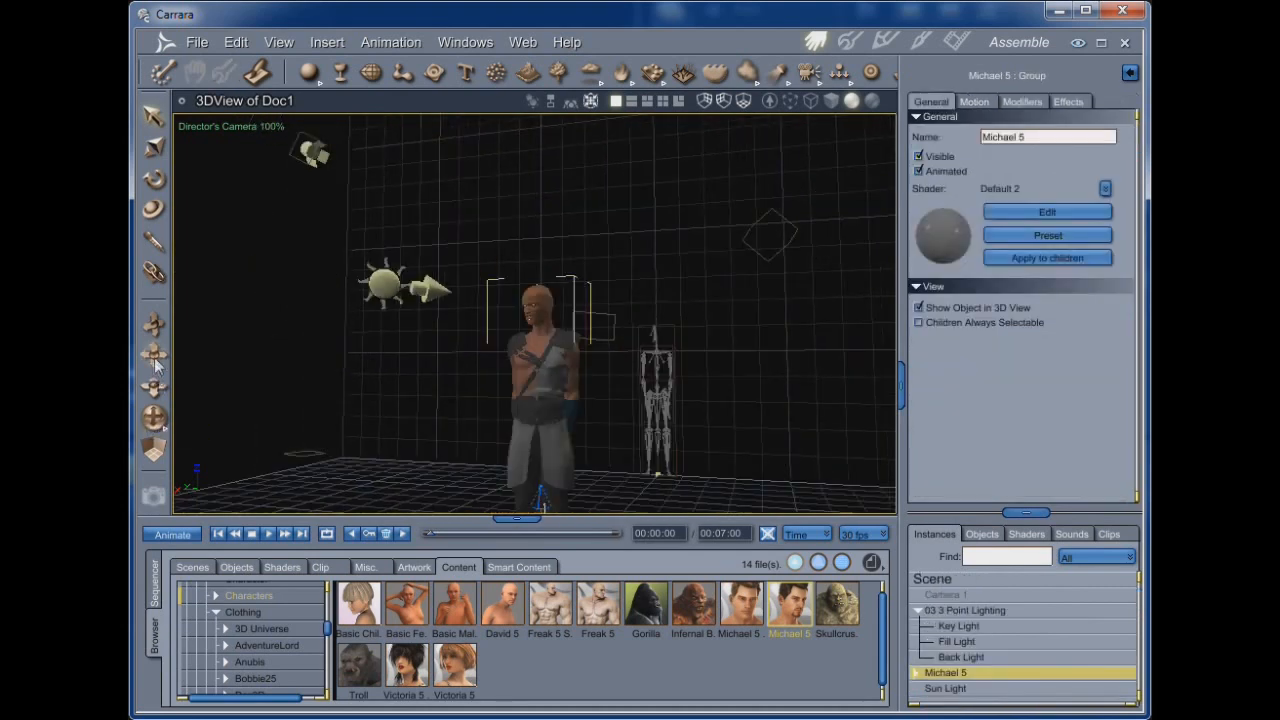
Open the interactive renderer settings for the 3D view and set the rendering mode to textured.
{"action": "left_click_drag", "start_coordinate": [151, 429], "coordinate": [256, 405]}
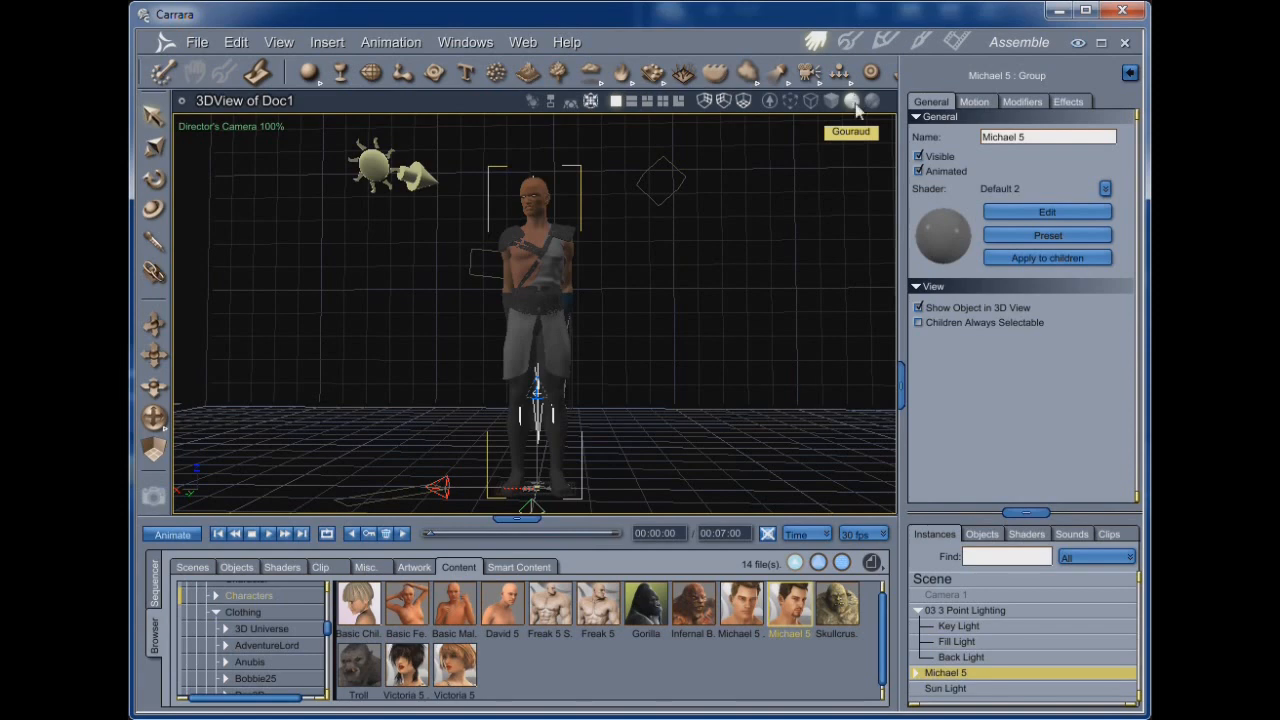
{"action": "left_click", "coordinate": [769, 101]}
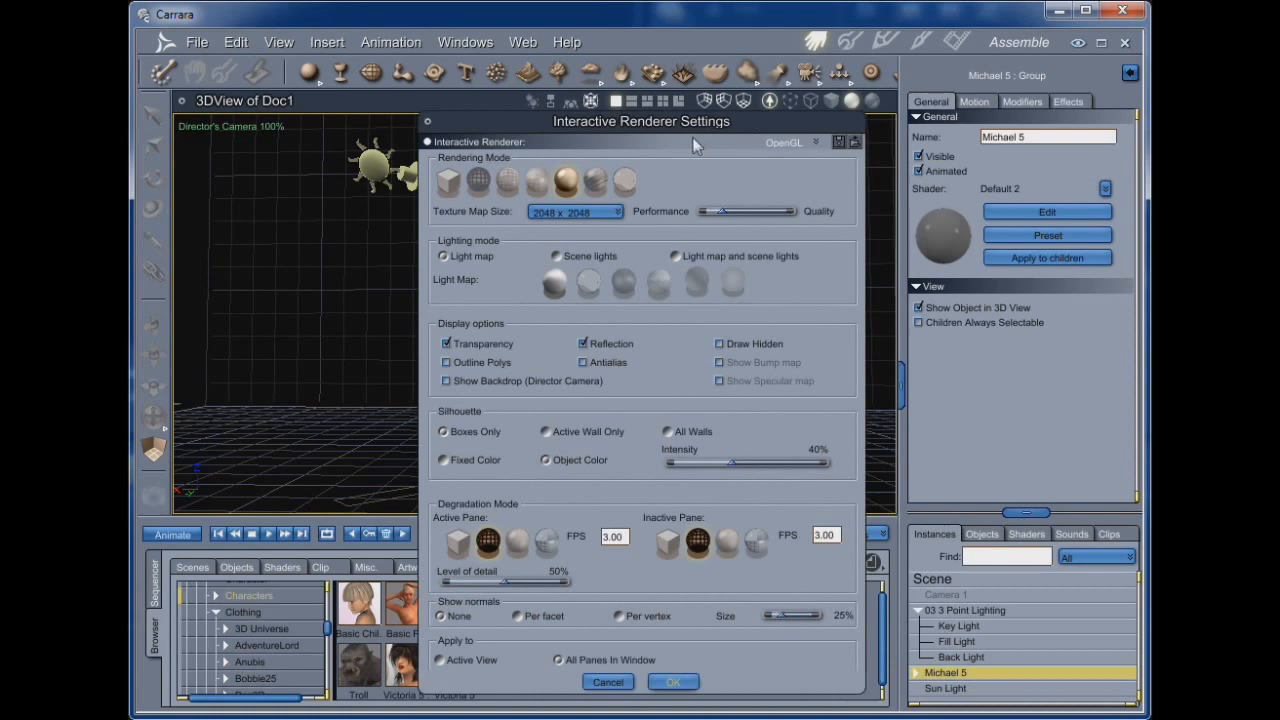
{"action": "left_click_drag", "start_coordinate": [697, 122], "coordinate": [772, 64]}
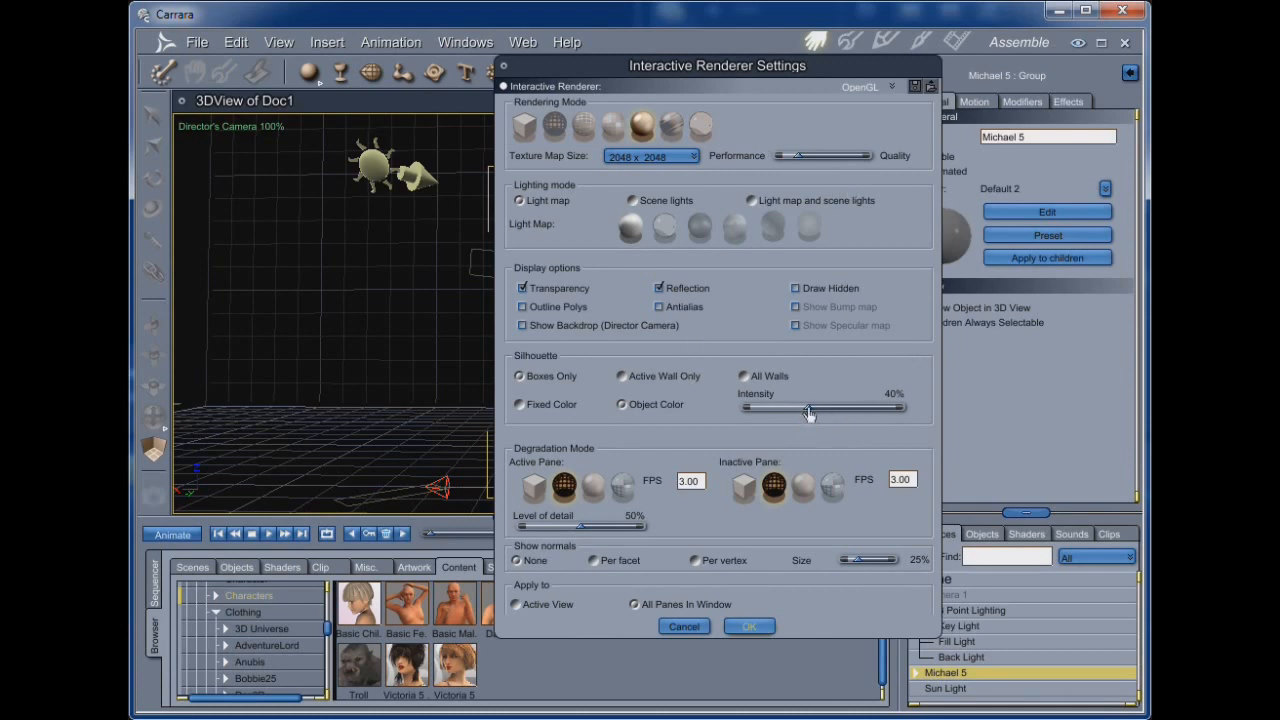
{"action": "left_click_drag", "start_coordinate": [808, 64], "coordinate": [955, 42]}
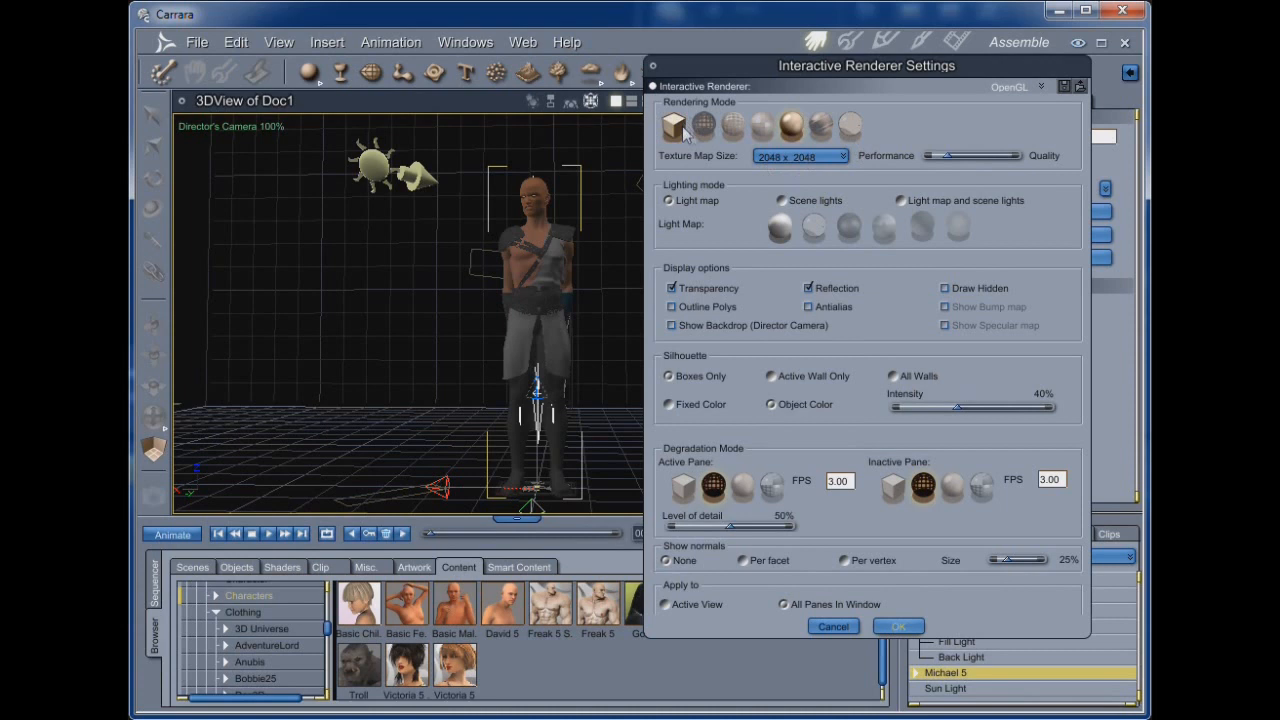
{"action": "left_click", "coordinate": [821, 127]}
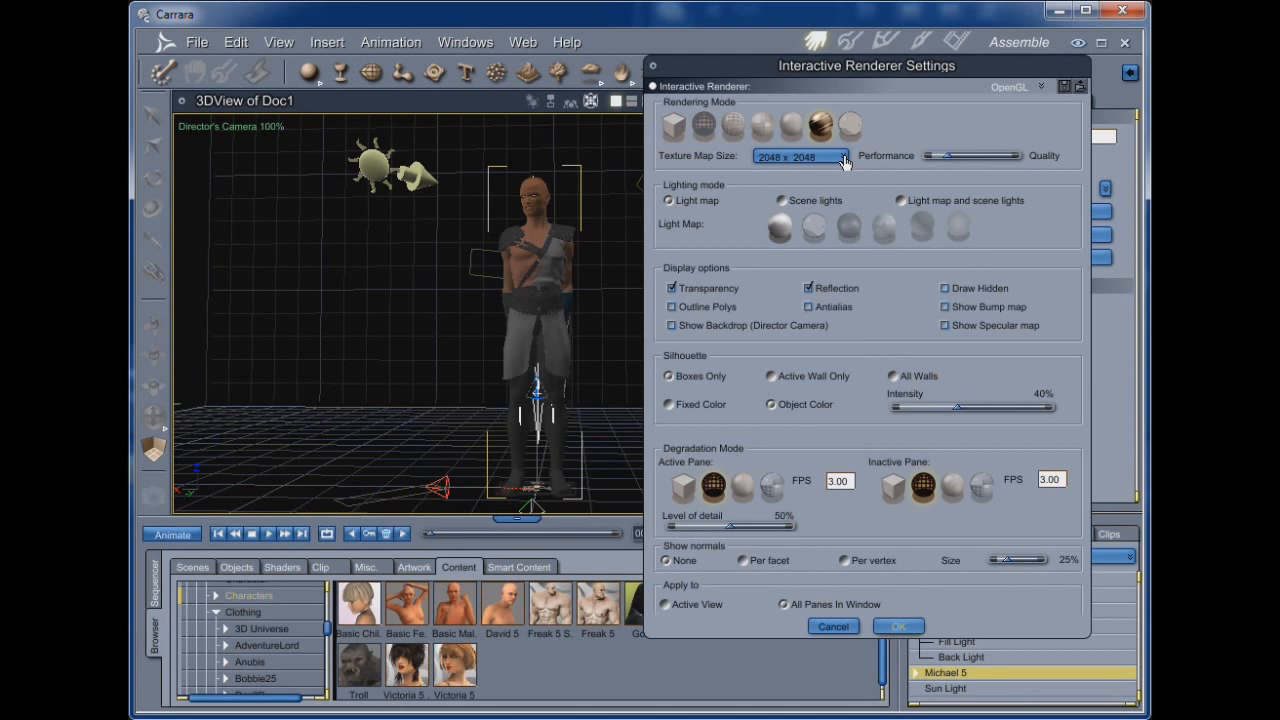
Try a texture map size of 16384 x 16384 in the interactive renderer settings and cancel that choice.
{"action": "left_click", "coordinate": [843, 157]}
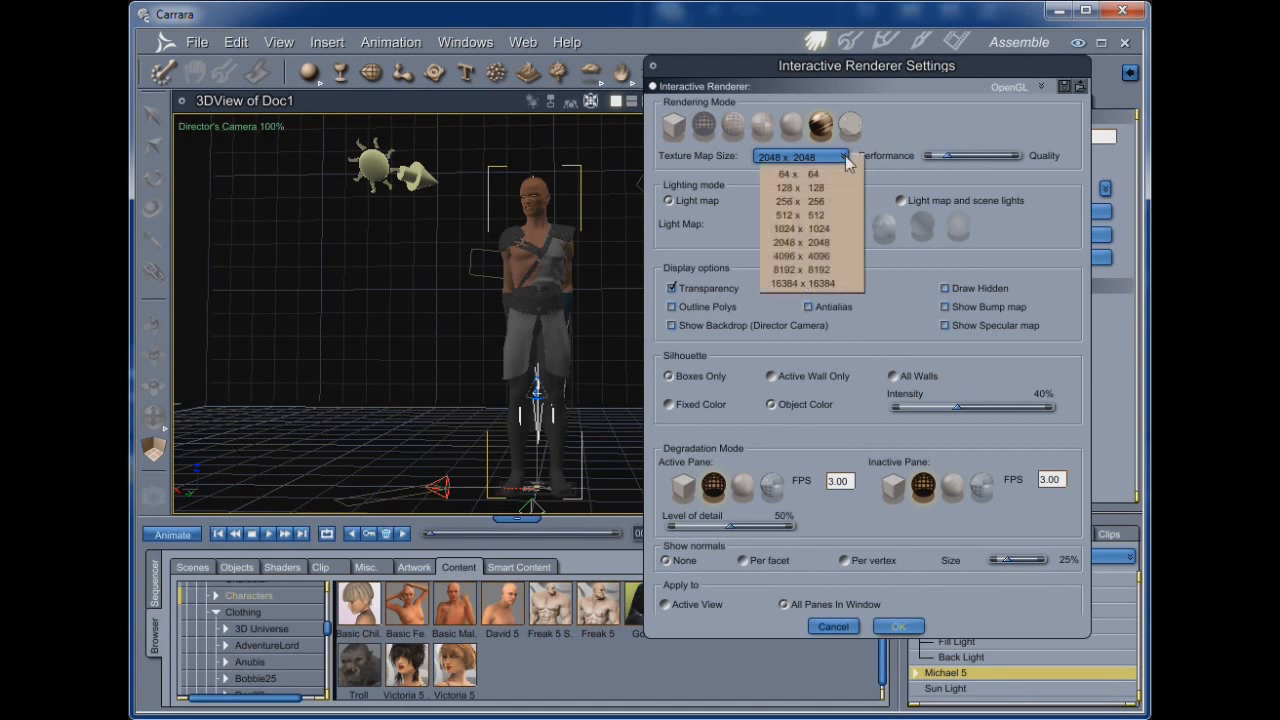
{"action": "left_click", "coordinate": [826, 283]}
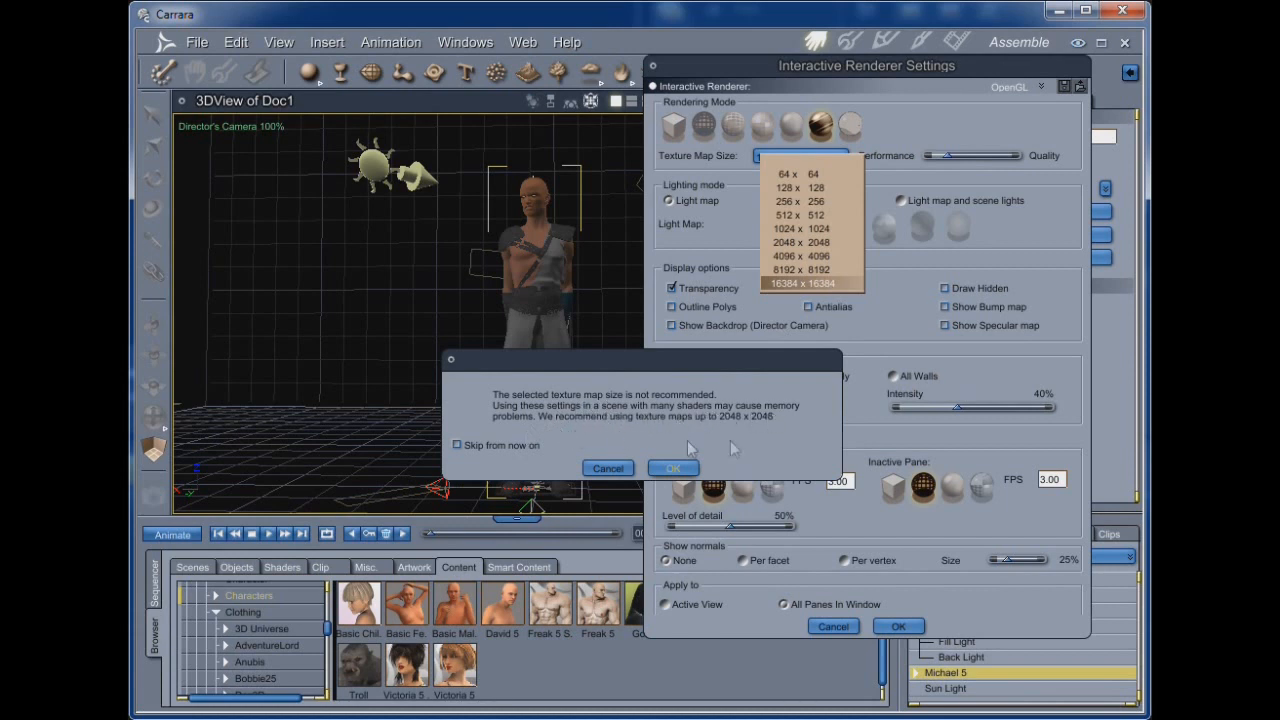
{"action": "left_click", "coordinate": [612, 469]}
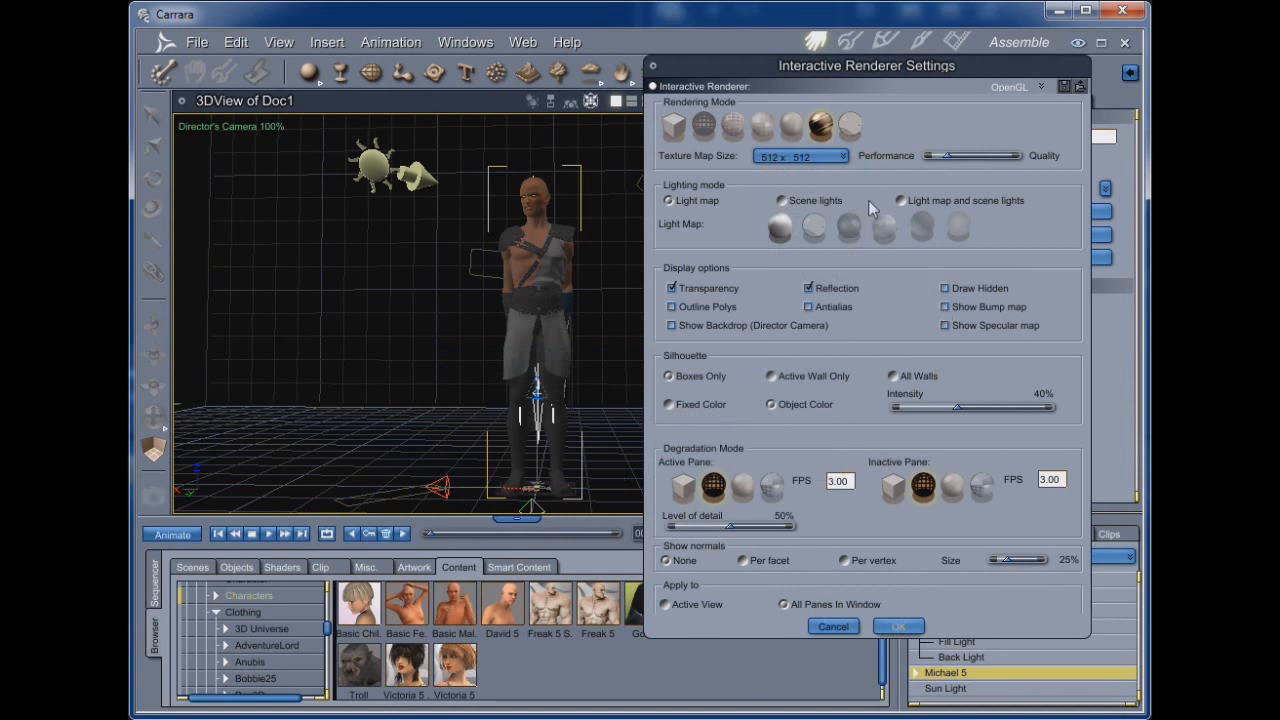
{"action": "left_click", "coordinate": [843, 158]}
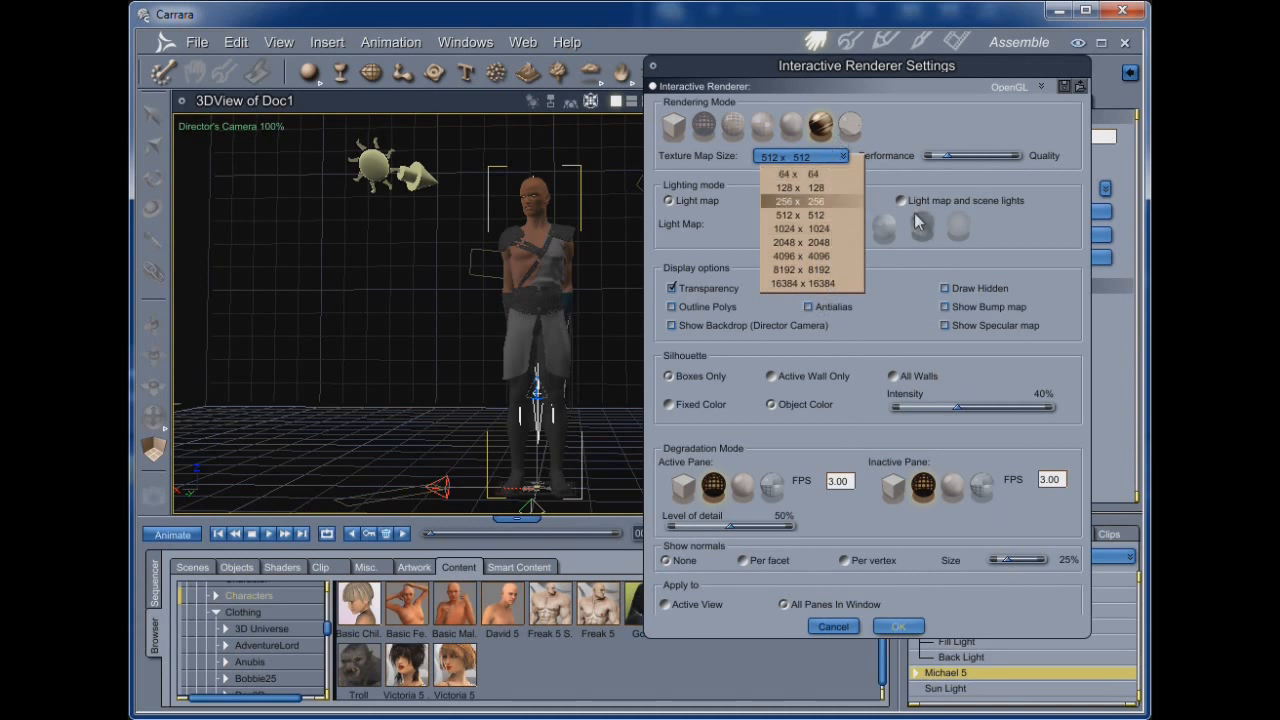
{"action": "left_click", "coordinate": [1003, 187]}
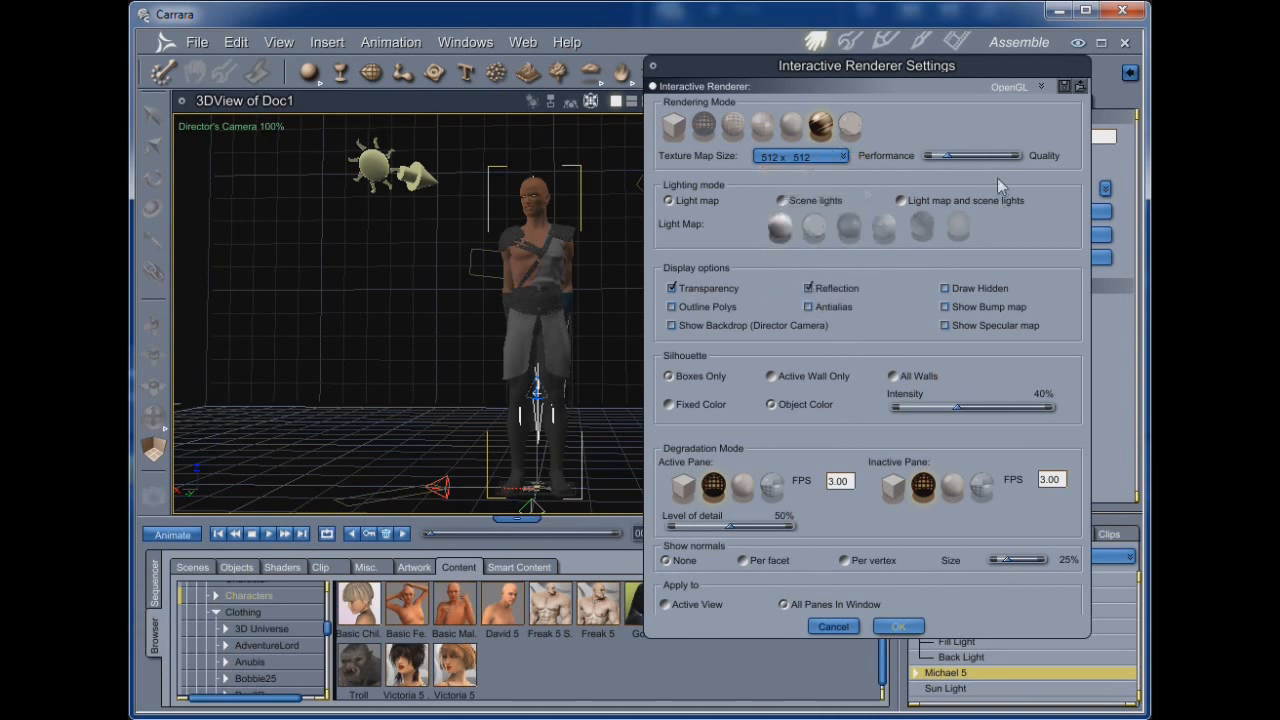
Try texture map sizes of 4096 x 4096 and 1024 x 1024 in the interactive renderer settings.
{"action": "left_click", "coordinate": [845, 158]}
{"action": "left_click", "coordinate": [814, 257]}
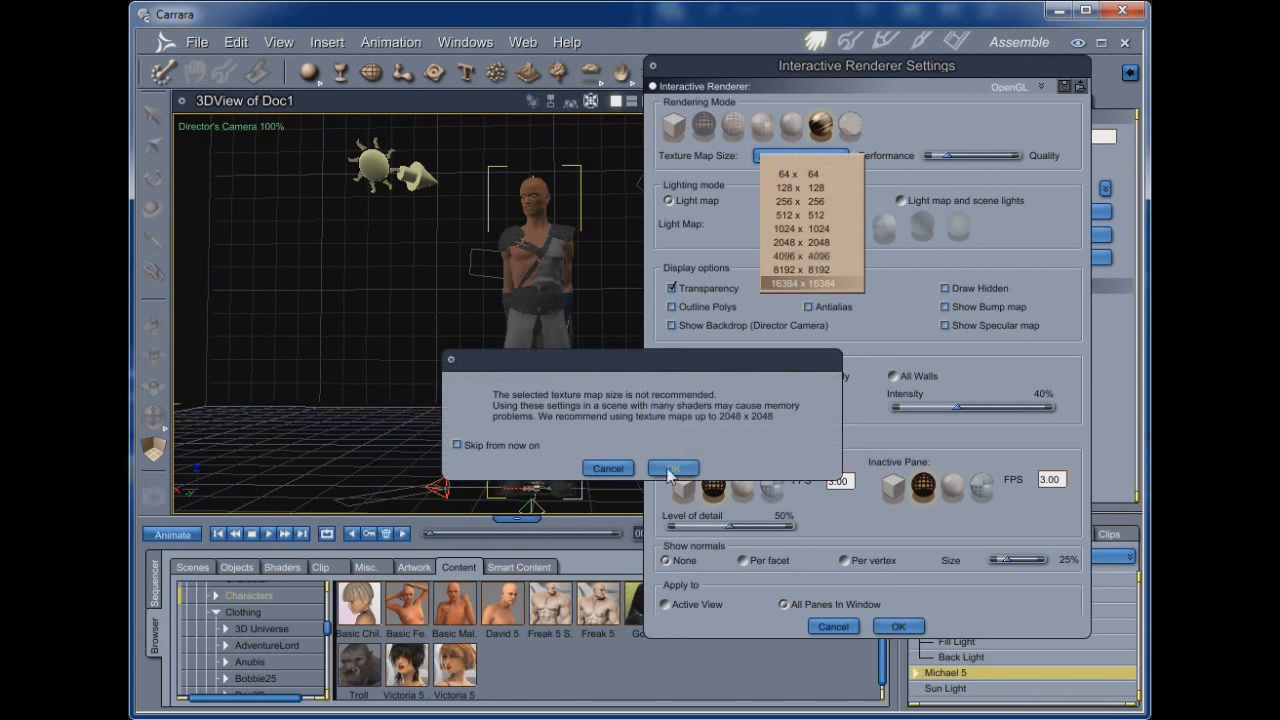
{"action": "left_click", "coordinate": [670, 470]}
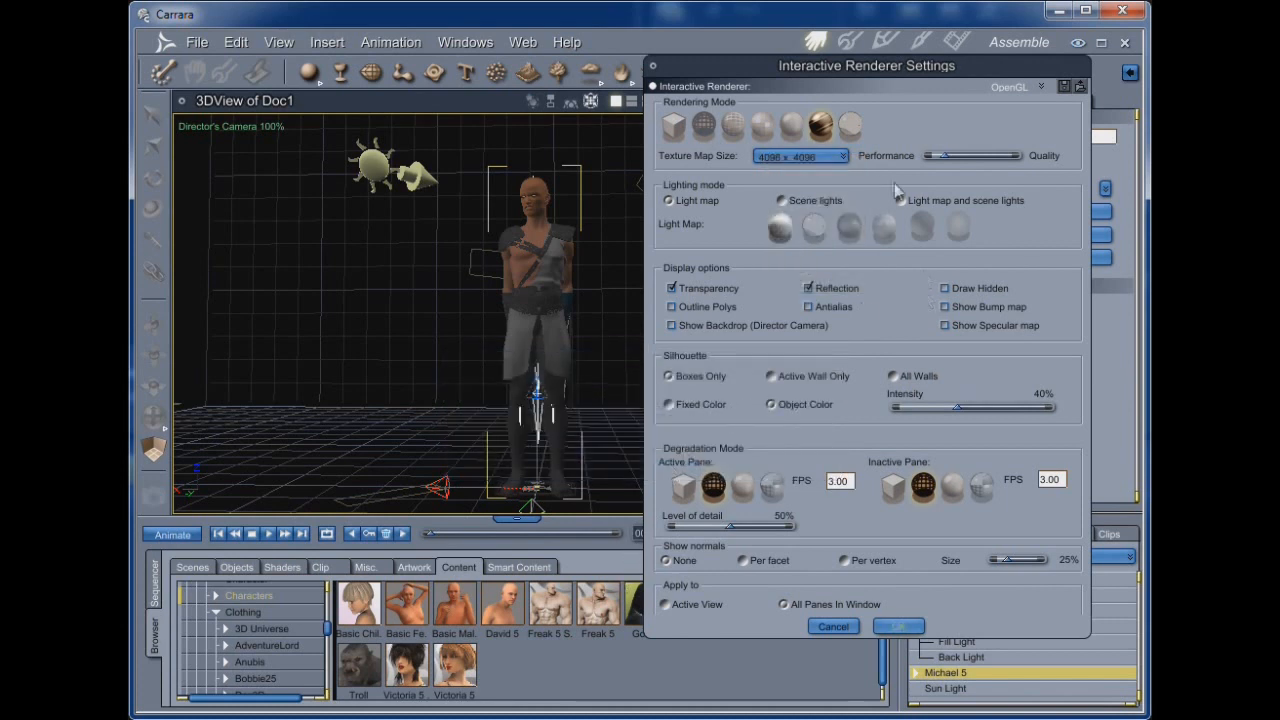
{"action": "left_click", "coordinate": [843, 157]}
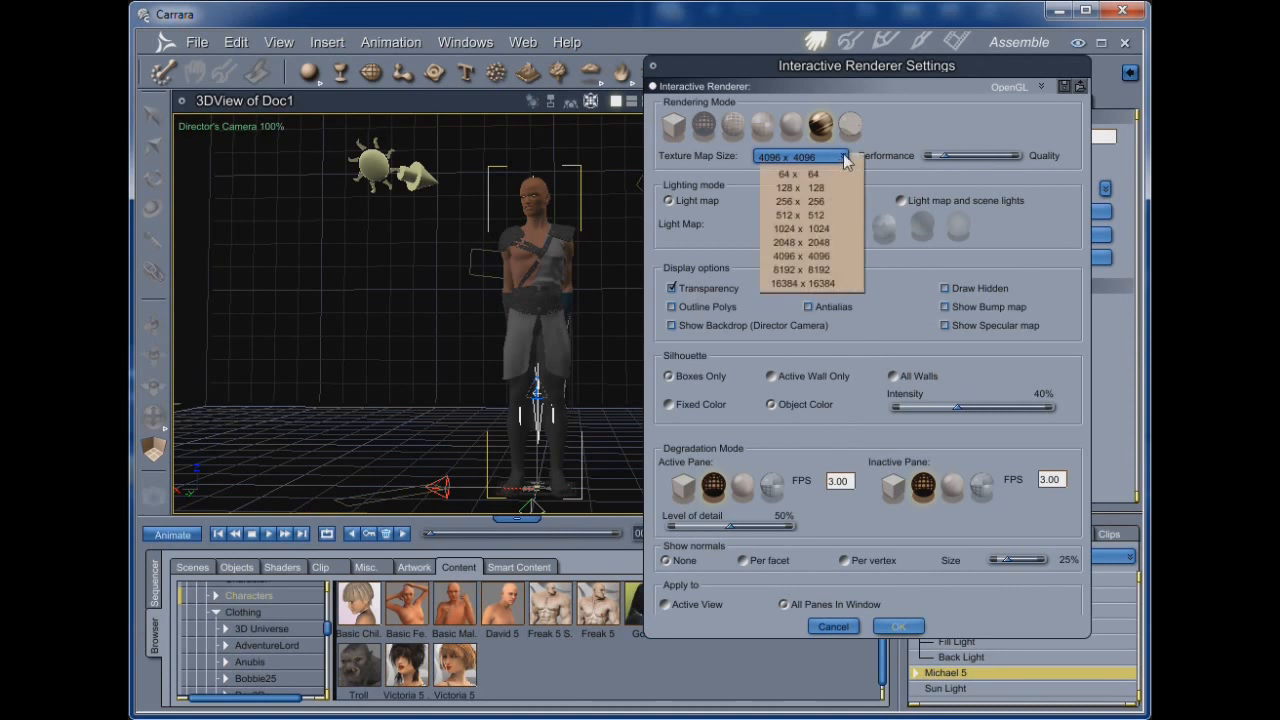
{"action": "left_click", "coordinate": [828, 230]}
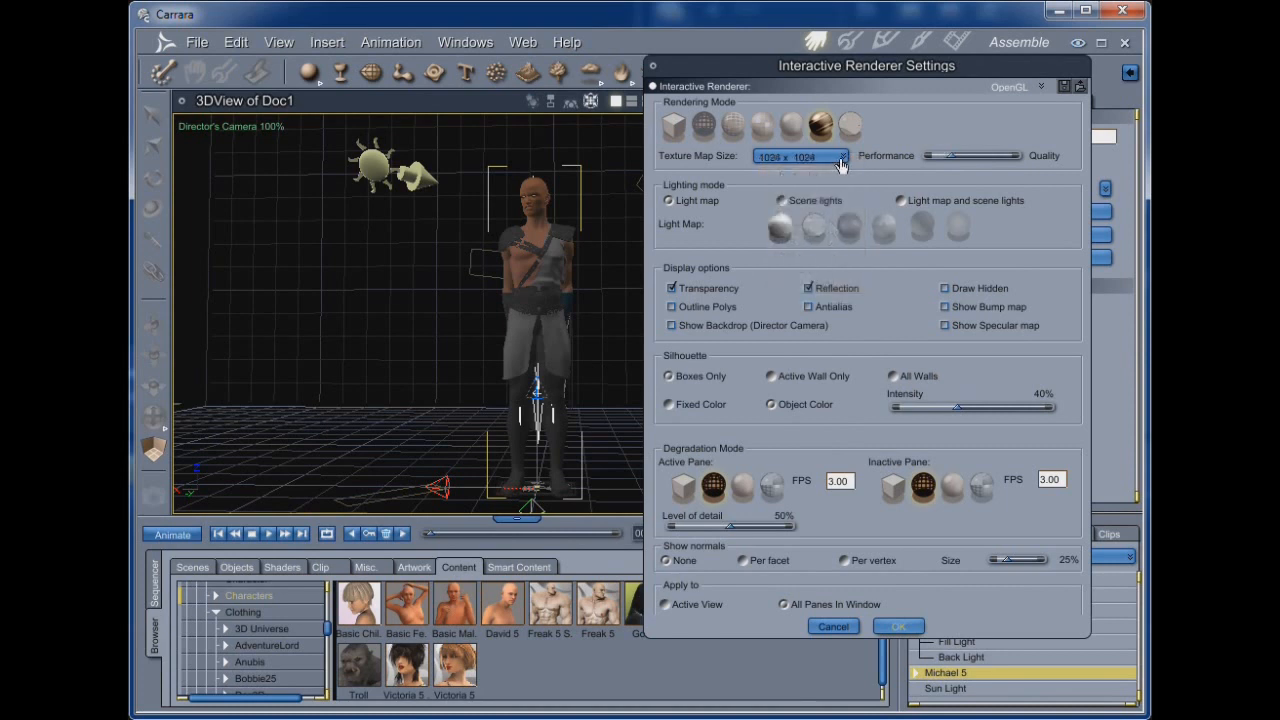
Apply a 512 x 512 texture map size with Light map lighting, and switch the 3D view back to Gouraud shading.
{"action": "left_click", "coordinate": [843, 157]}
{"action": "left_click", "coordinate": [825, 216]}
{"action": "left_click", "coordinate": [670, 202]}
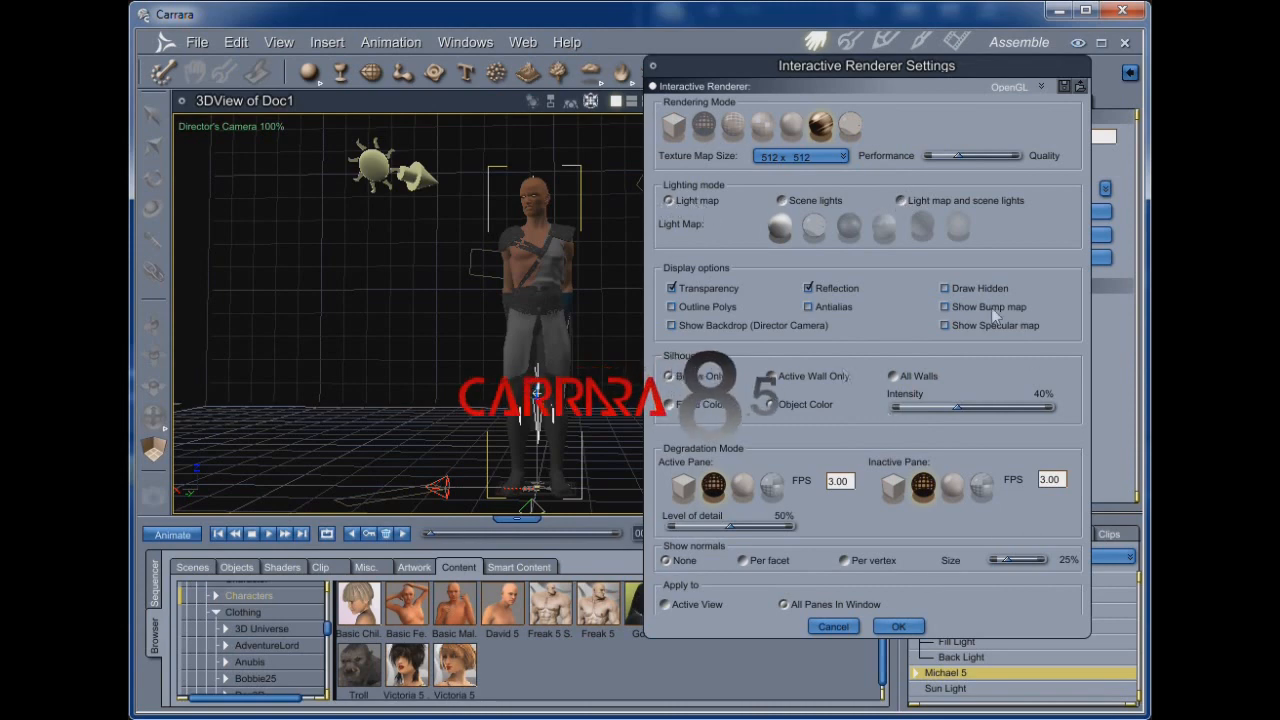
{"action": "left_click", "coordinate": [898, 626]}
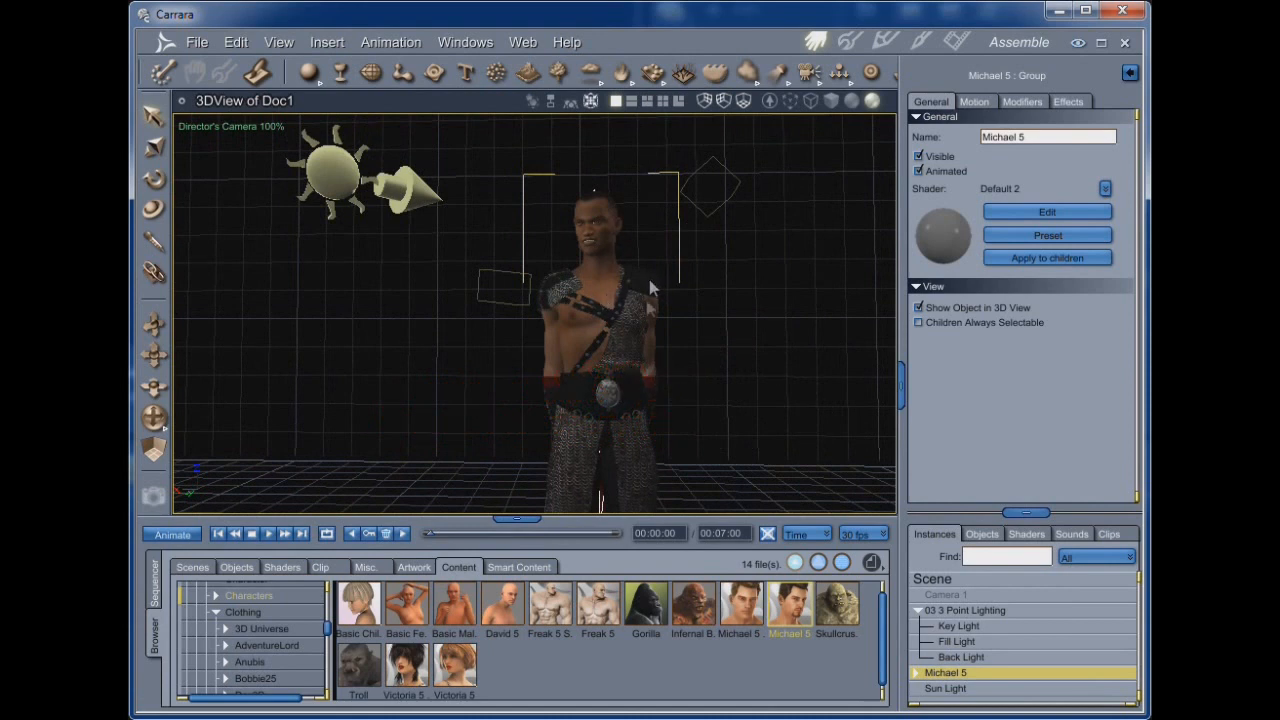
{"action": "left_click", "coordinate": [851, 101]}
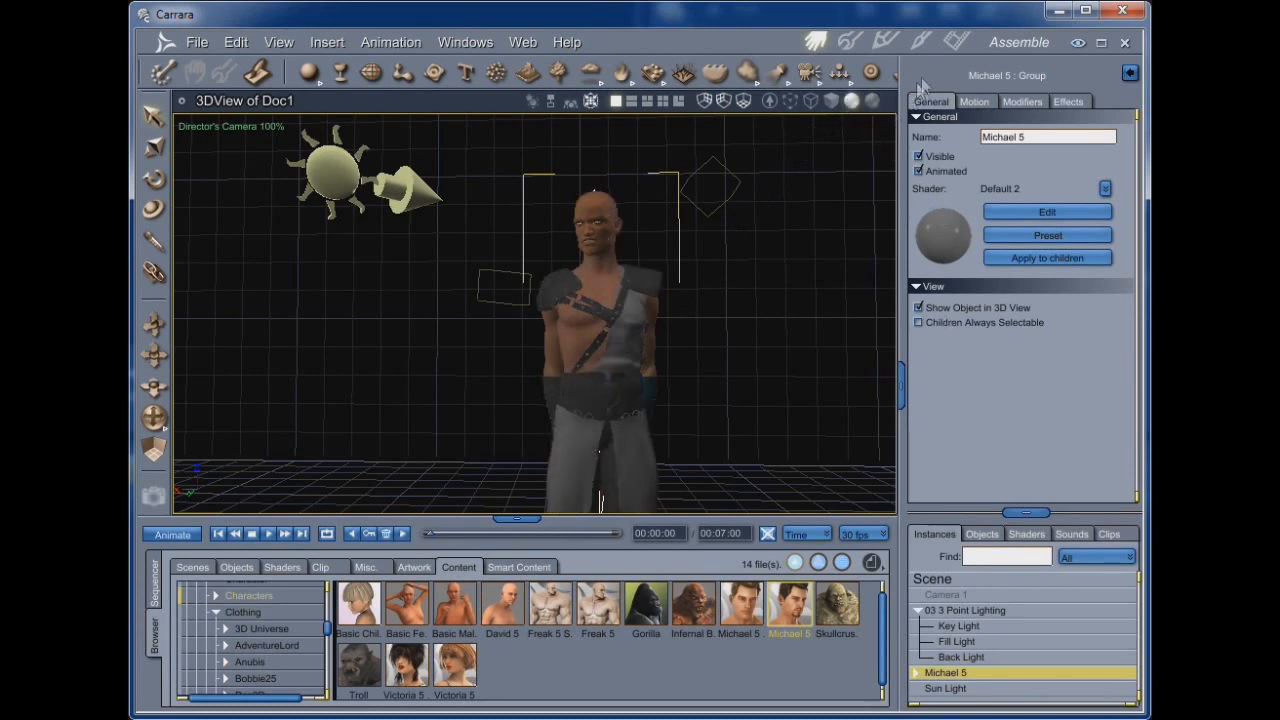
Switch the 3D view to textured shading and inspect the Michael 5 figure and his outfit up close.
{"action": "left_click", "coordinate": [872, 101]}
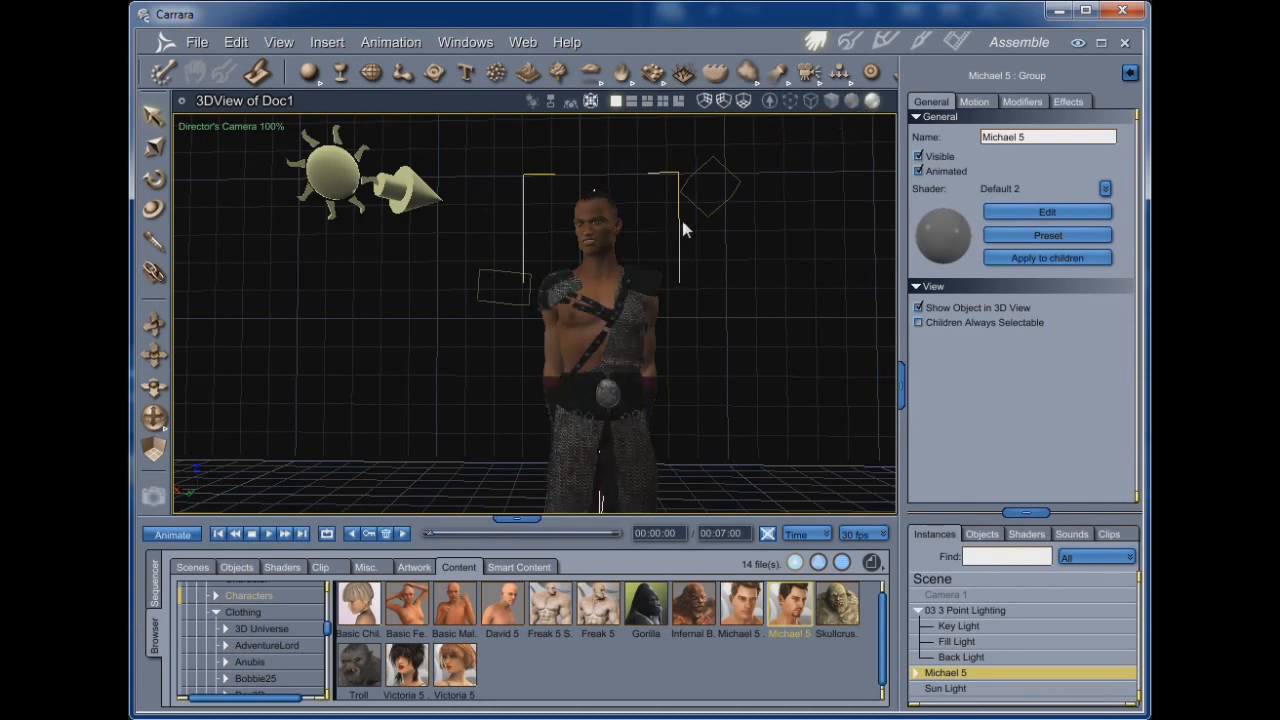
{"action": "scroll", "coordinate": [671, 408], "scroll_direction": "up", "scroll_amount": 2}
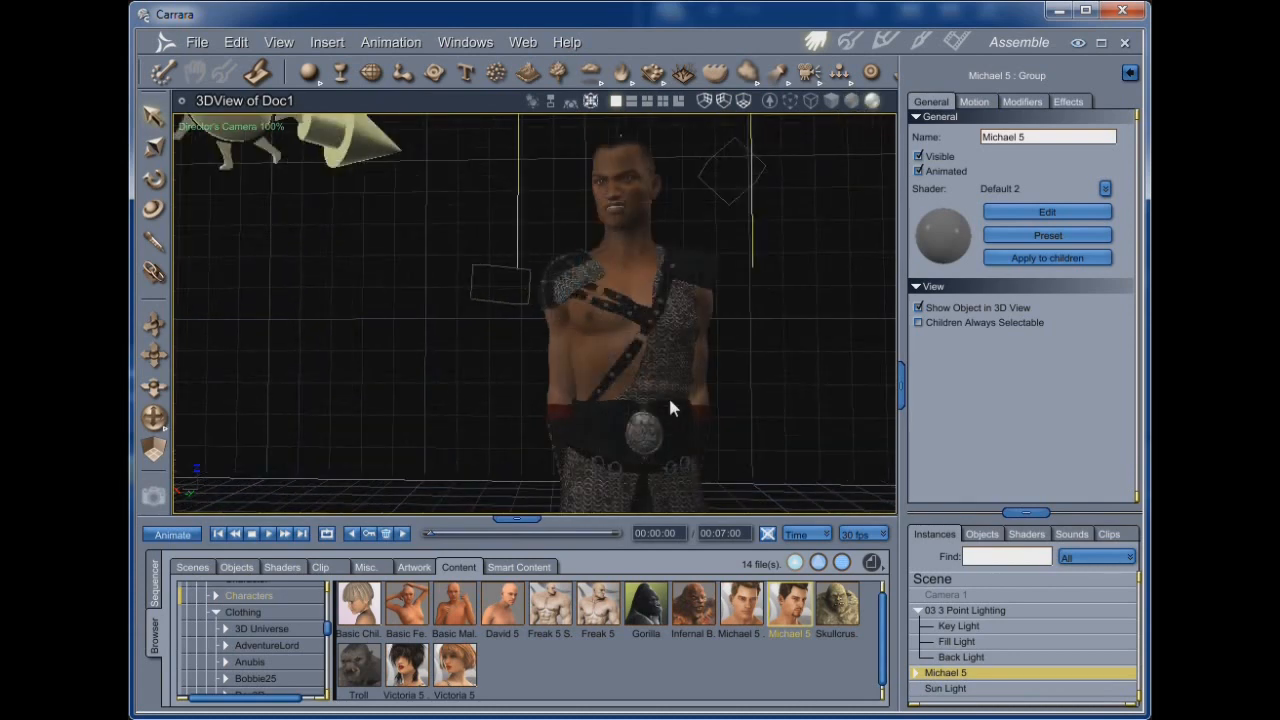
{"action": "scroll", "coordinate": [673, 404], "scroll_direction": "down", "scroll_amount": 2}
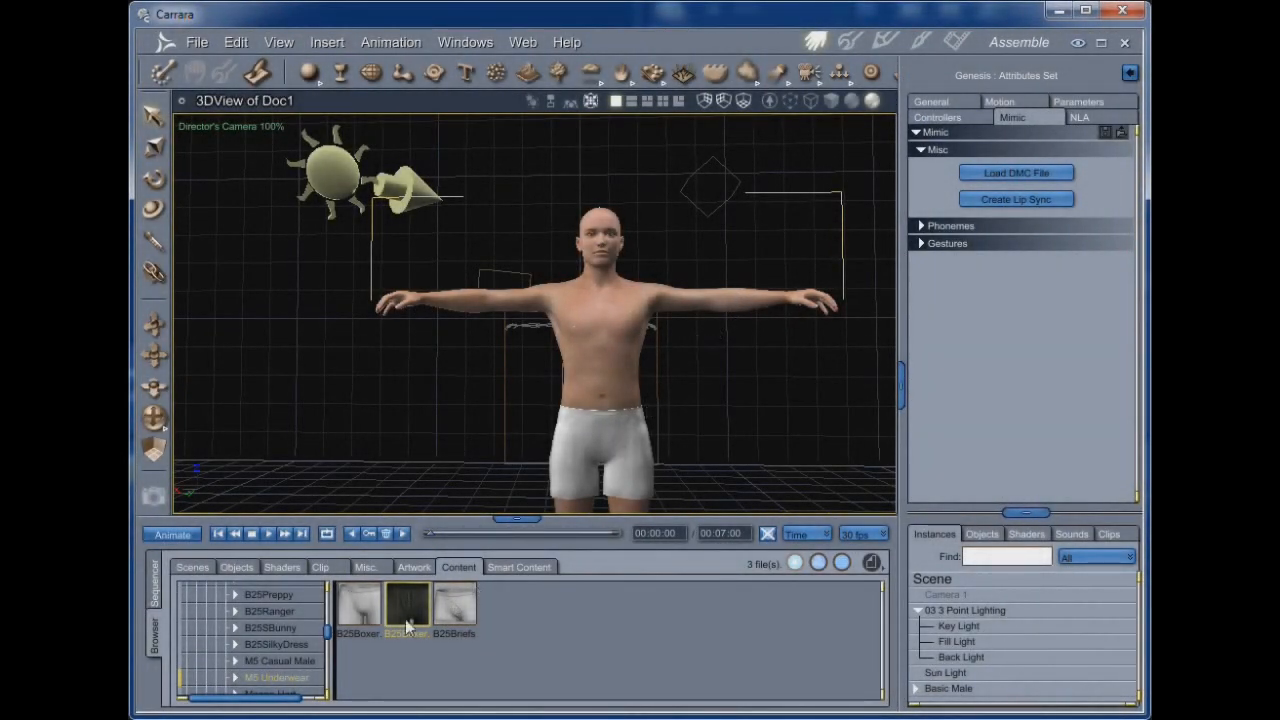
Open the Genesis Actor of the Basic Male group in the Texture room and move the shader preview off the shading domains.
{"action": "scroll", "coordinate": [284, 651], "scroll_direction": "up", "scroll_amount": 5}
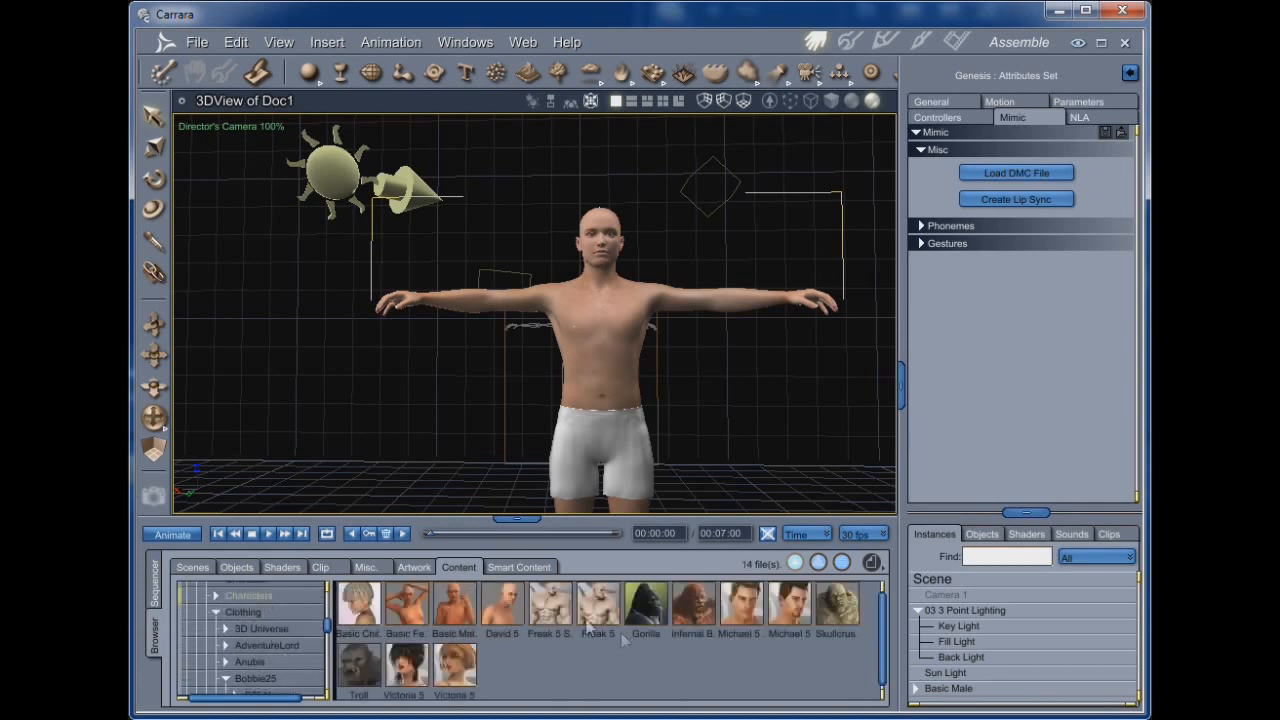
{"action": "left_click", "coordinate": [950, 689]}
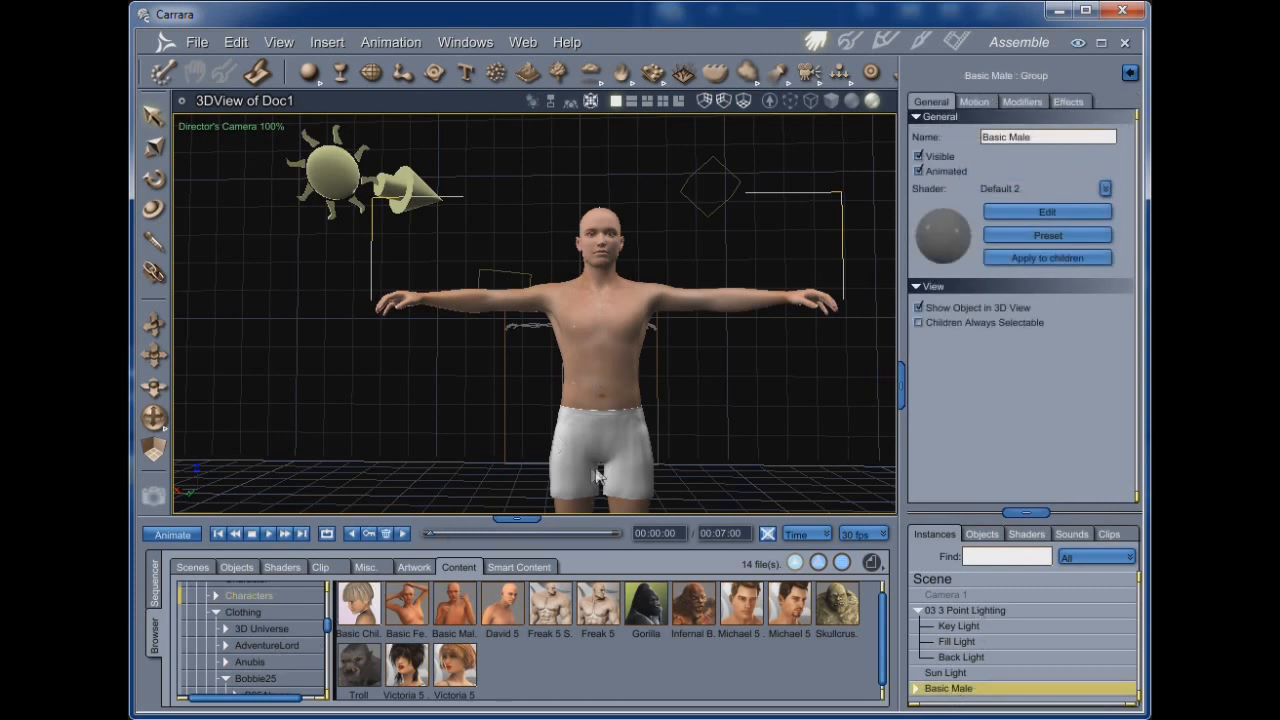
{"action": "left_click_drag", "start_coordinate": [156, 355], "coordinate": [130, 300]}
{"action": "left_click_drag", "start_coordinate": [154, 418], "coordinate": [794, 655]}
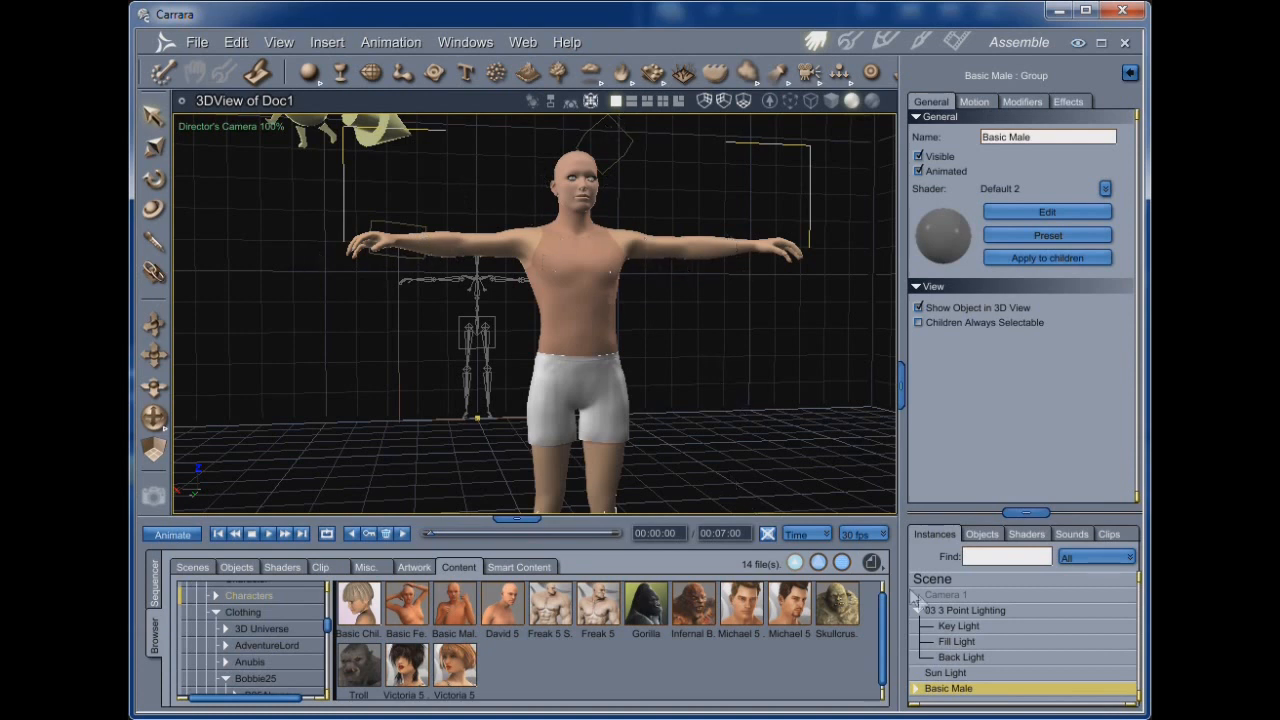
{"action": "left_click", "coordinate": [918, 690]}
{"action": "scroll", "coordinate": [975, 660], "scroll_direction": "down", "scroll_amount": 2}
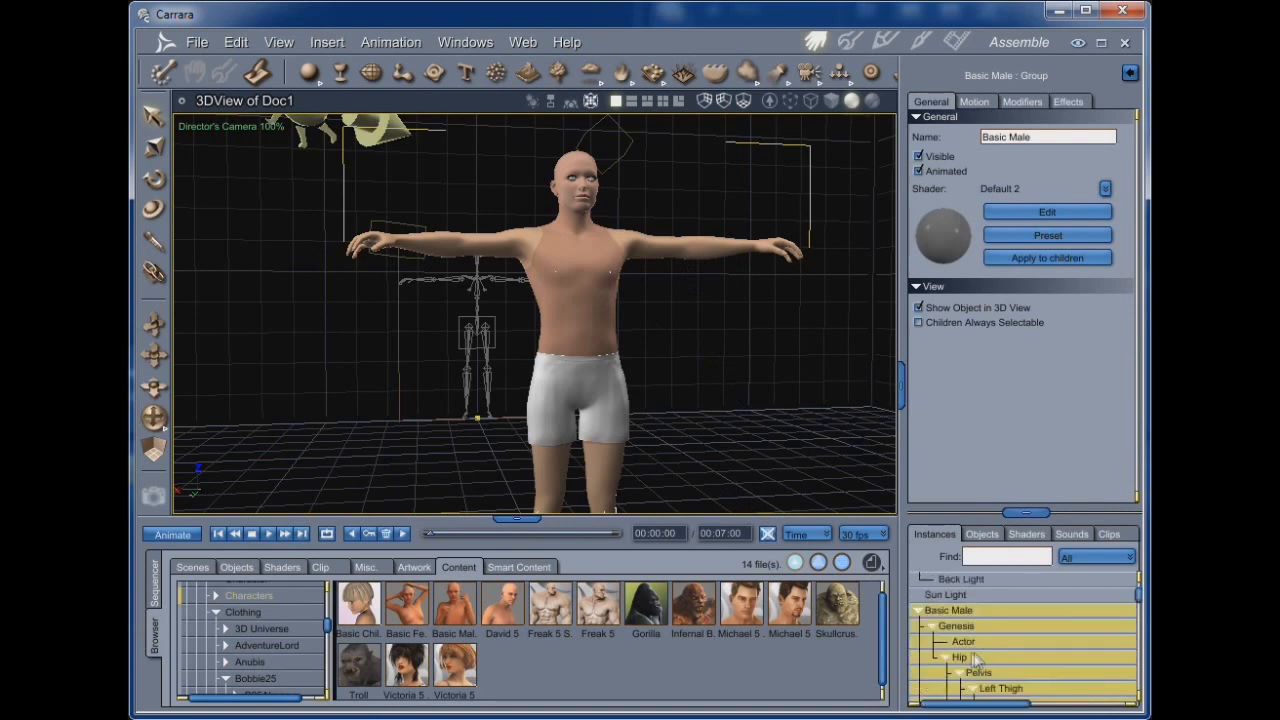
{"action": "left_click", "coordinate": [963, 642]}
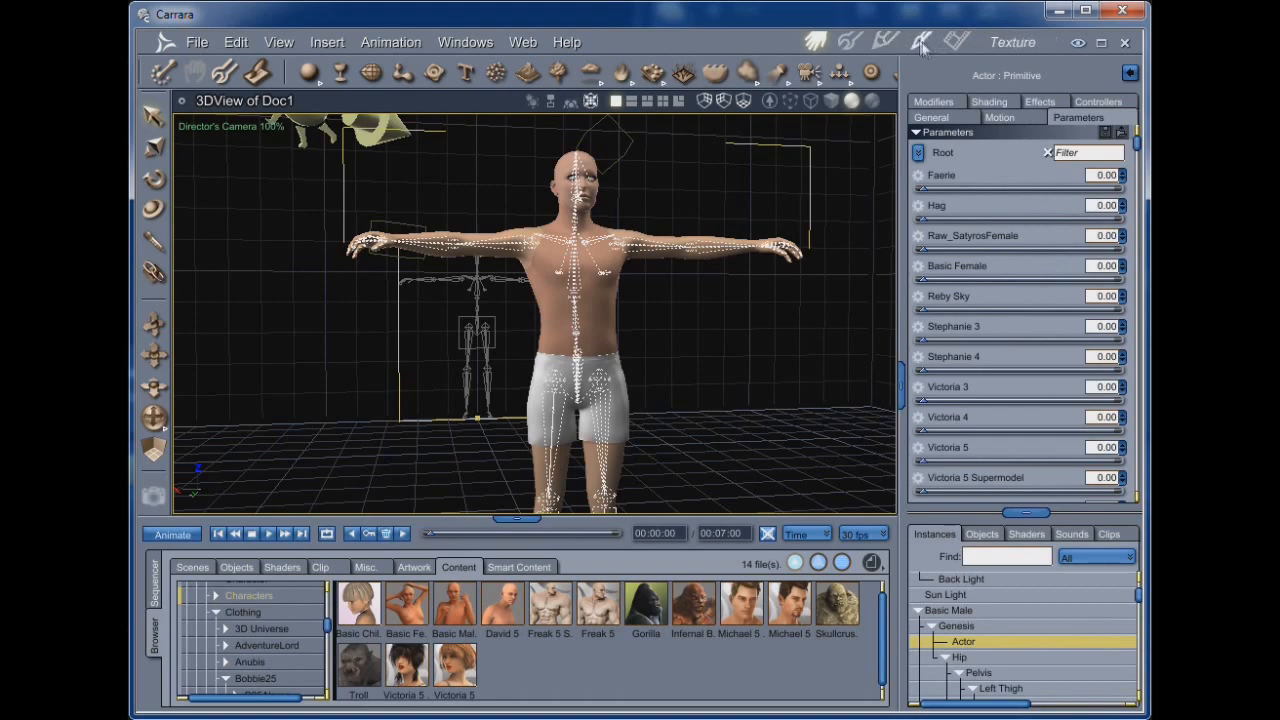
{"action": "left_click", "coordinate": [920, 44]}
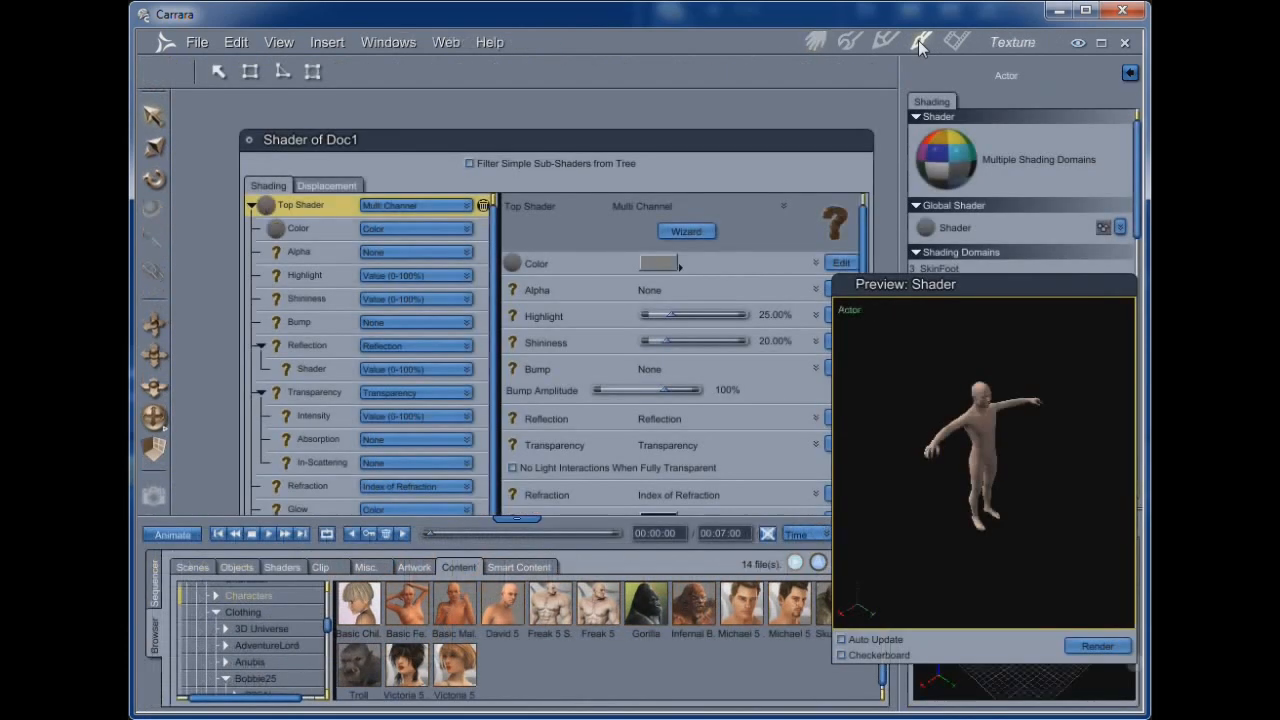
{"action": "mouse_move", "coordinate": [971, 292]}
{"action": "left_mouse_down"}
{"action": "mouse_move", "coordinate": [668, 221]}
{"action": "mouse_move", "coordinate": [776, 292]}
{"action": "mouse_move", "coordinate": [699, 317]}
{"action": "left_mouse_up"}
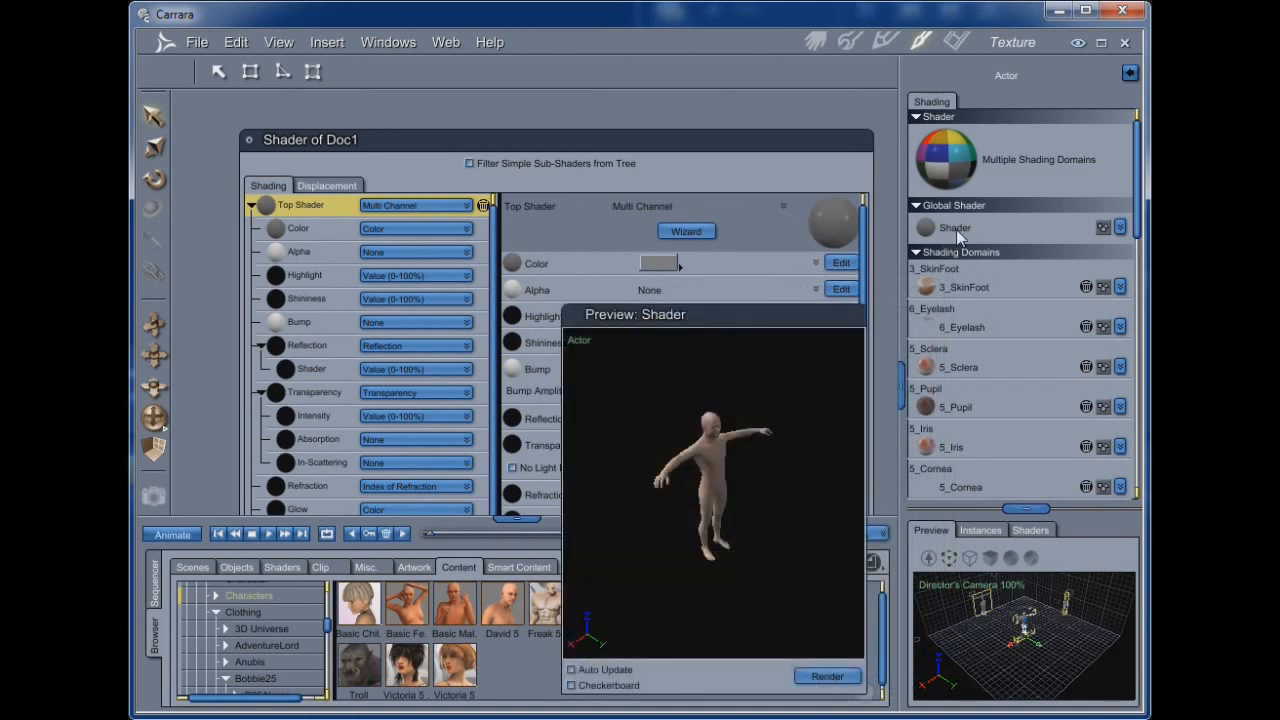
Copy the plain global shader onto the SkinFoot, Eyelash, Sclera, Pupil, Iris and Cornea shading domains.
{"action": "left_click_drag", "start_coordinate": [957, 240], "coordinate": [958, 287]}
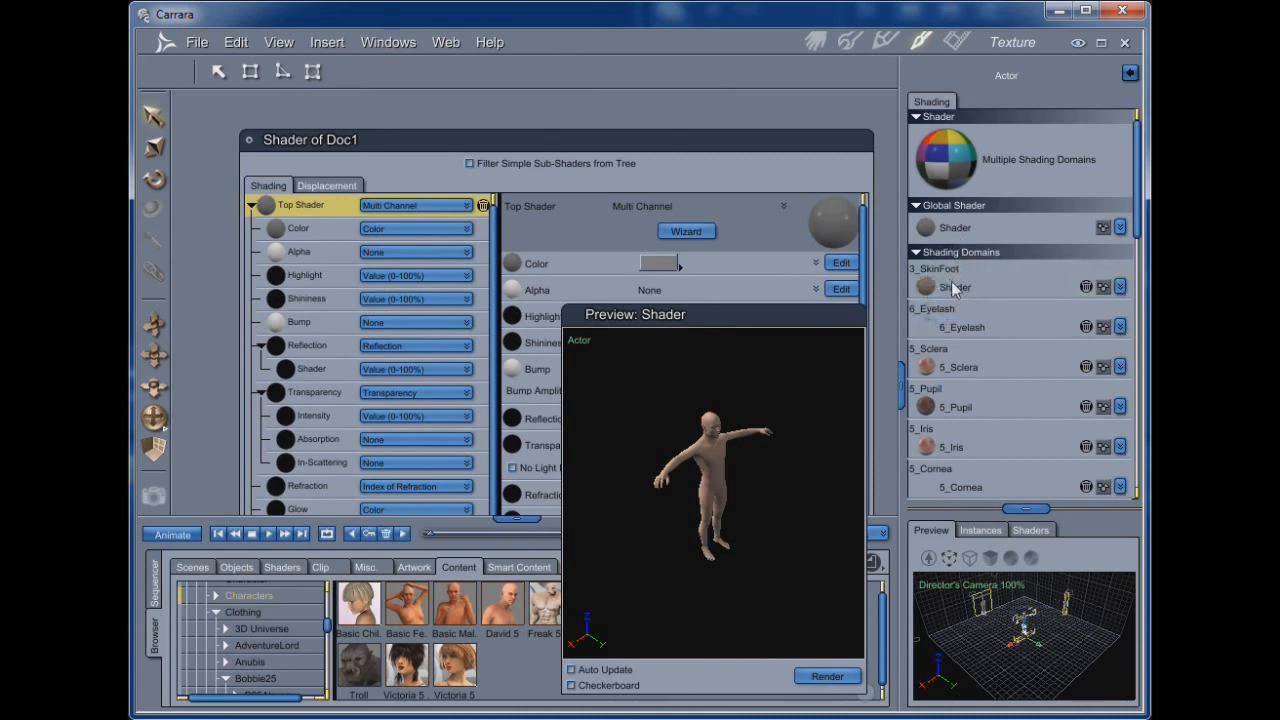
{"action": "left_click_drag", "start_coordinate": [955, 287], "coordinate": [962, 448]}
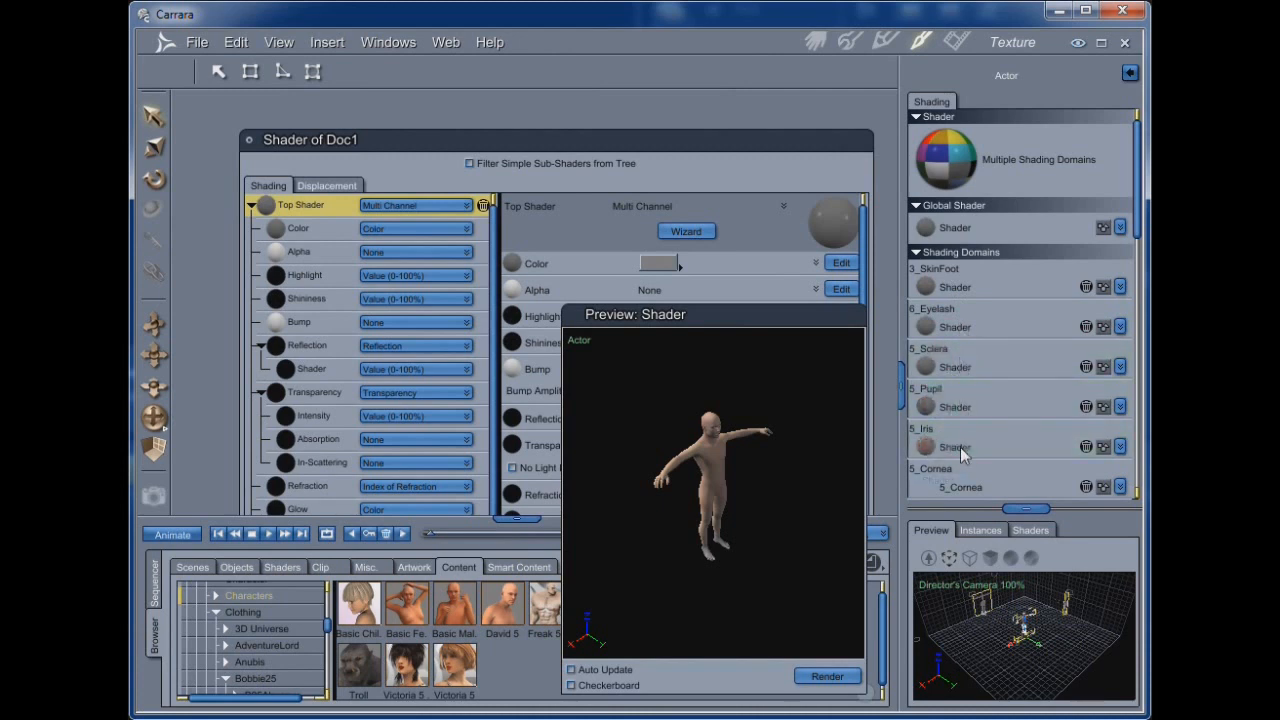
{"action": "scroll", "coordinate": [965, 449], "scroll_direction": "down", "scroll_amount": 2}
{"action": "left_click_drag", "start_coordinate": [995, 368], "coordinate": [995, 408]}
{"action": "scroll", "coordinate": [995, 408], "scroll_direction": "down", "scroll_amount": 2}
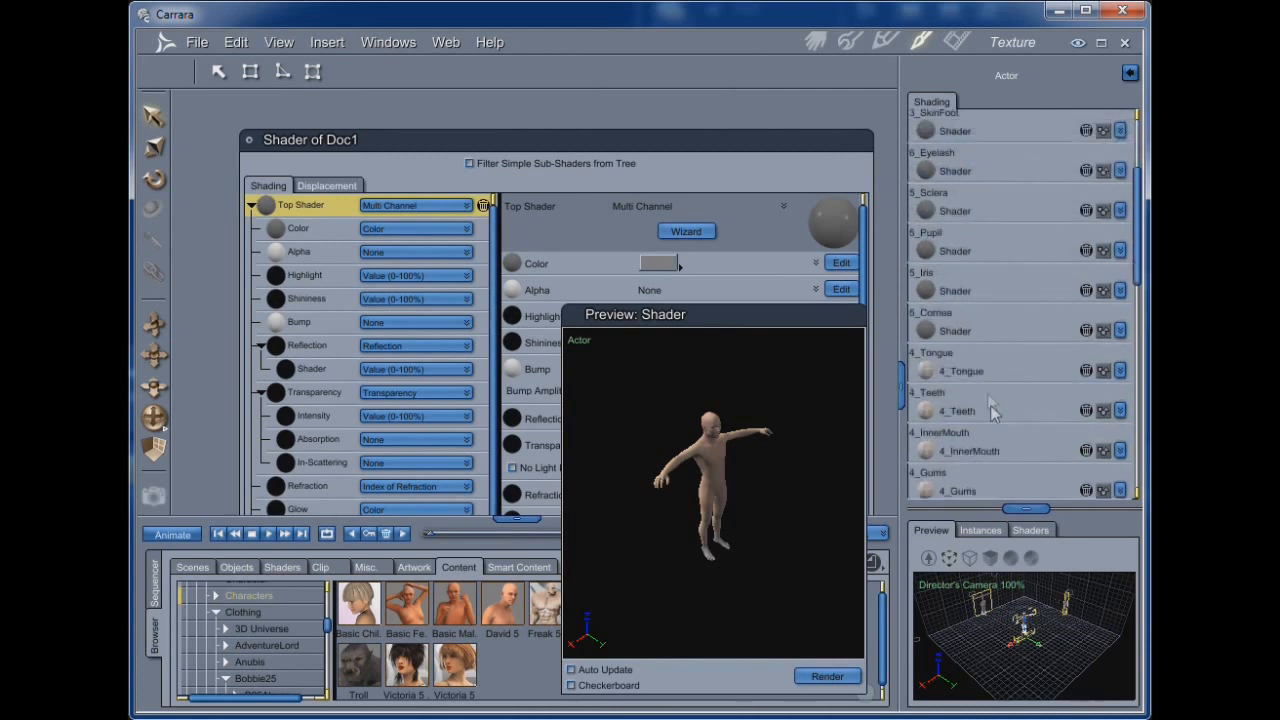
Copy the plain shader onto the Tongue, Teeth, InnerMouth, Gums and SkinArm shading domains.
{"action": "left_click_drag", "start_coordinate": [980, 342], "coordinate": [974, 371]}
{"action": "left_click_drag", "start_coordinate": [974, 367], "coordinate": [973, 406]}
{"action": "scroll", "coordinate": [974, 406], "scroll_direction": "down", "scroll_amount": 1}
{"action": "scroll", "coordinate": [975, 413], "scroll_direction": "down", "scroll_amount": 2}
{"action": "left_click_drag", "start_coordinate": [970, 345], "coordinate": [968, 412]}
{"action": "scroll", "coordinate": [968, 412], "scroll_direction": "down", "scroll_amount": 3}
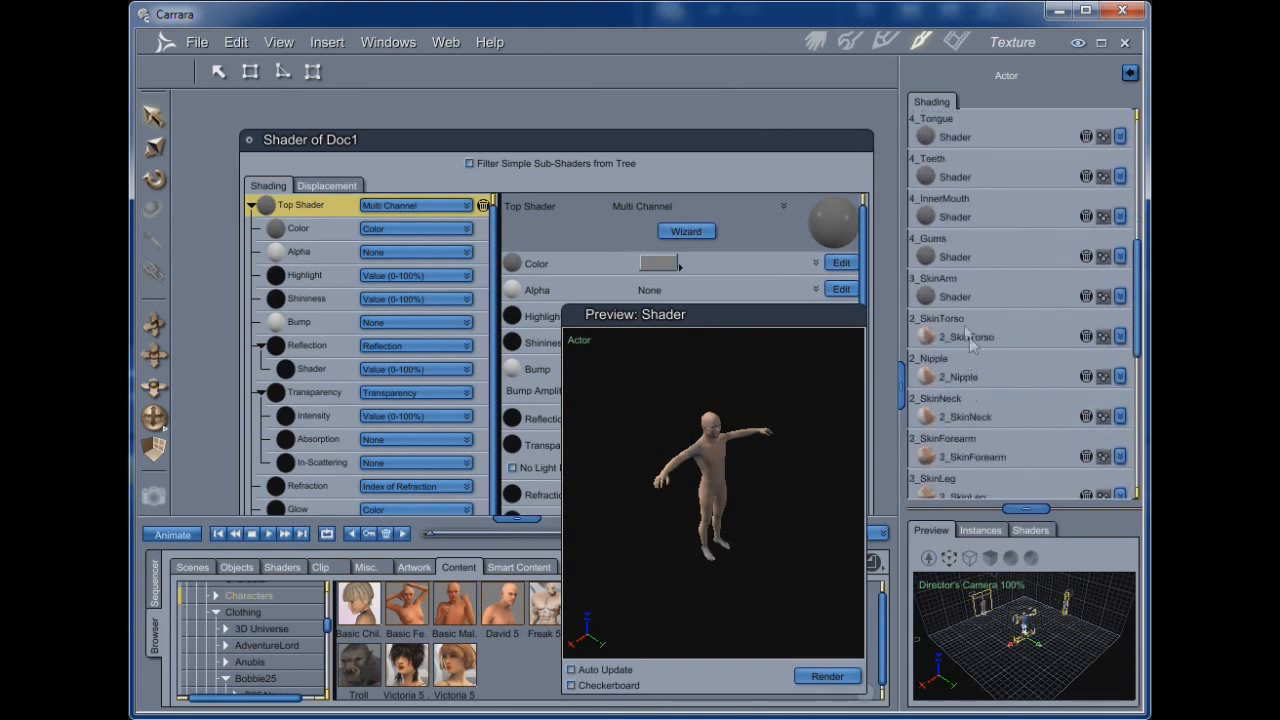
Copy the plain shader onto the SkinTorso, Nipple, SkinNeck, SkinForearm, SkinLeg, SkinHip, SkinHead, SkinHand and Tear domains.
{"action": "left_click_drag", "start_coordinate": [965, 300], "coordinate": [970, 380]}
{"action": "scroll", "coordinate": [970, 375], "scroll_direction": "down", "scroll_amount": 3}
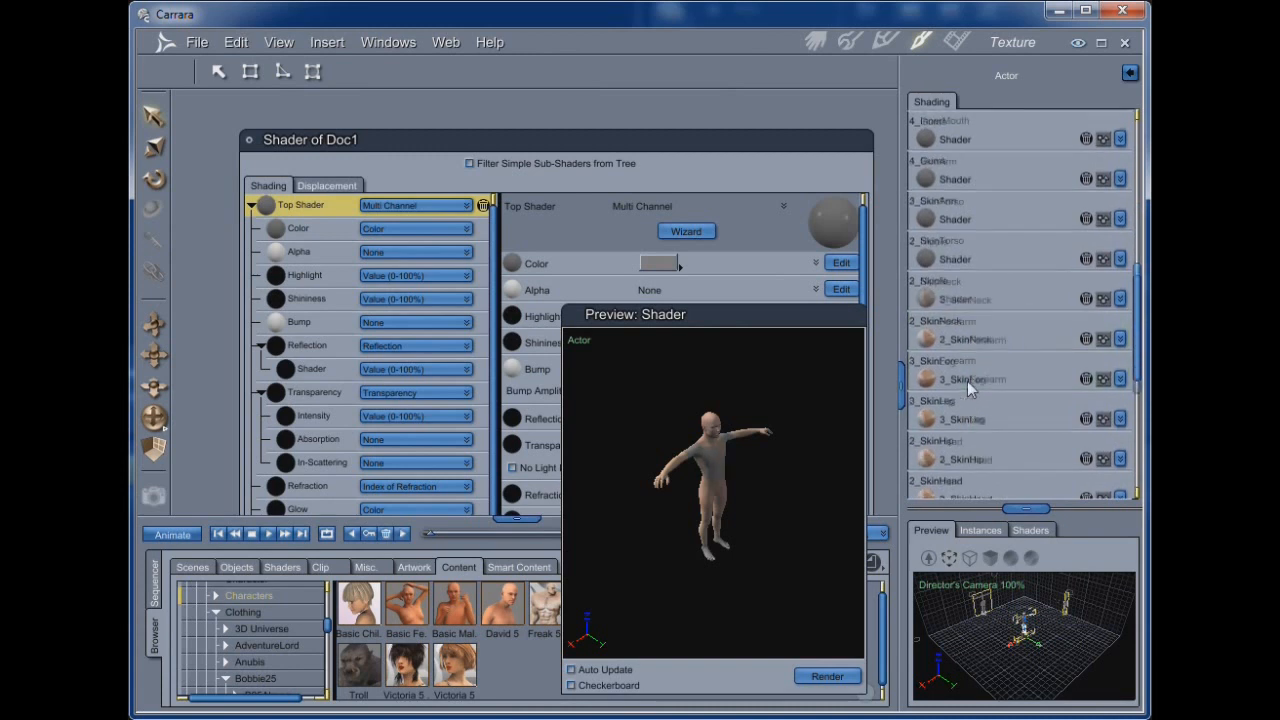
{"action": "left_click_drag", "start_coordinate": [964, 262], "coordinate": [960, 420]}
{"action": "scroll", "coordinate": [955, 420], "scroll_direction": "down", "scroll_amount": 1}
{"action": "scroll", "coordinate": [955, 420], "scroll_direction": "down", "scroll_amount": 2}
{"action": "left_click_drag", "start_coordinate": [963, 300], "coordinate": [962, 420]}
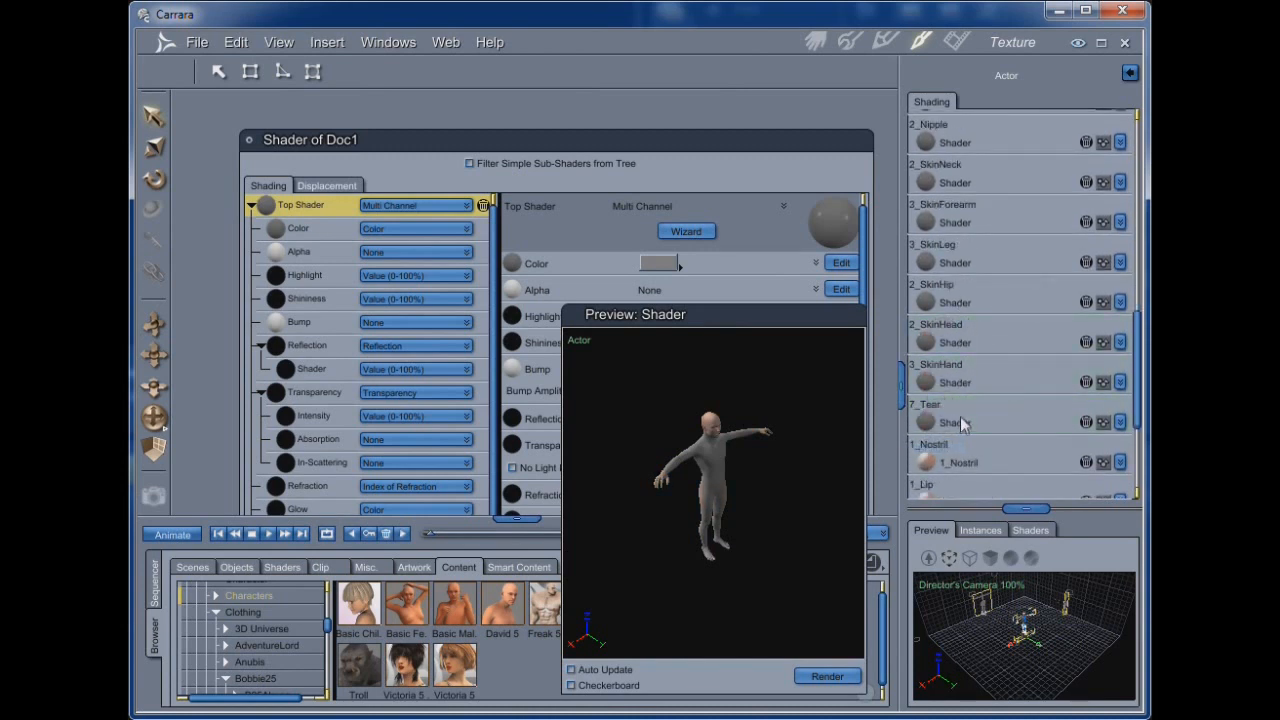
Copy the plain shader onto the remaining Nostril, Lip, Lacrimal, SkinFace, Fingernail and Toenail domains.
{"action": "scroll", "coordinate": [963, 420], "scroll_direction": "down", "scroll_amount": 4}
{"action": "left_click_drag", "start_coordinate": [964, 267], "coordinate": [960, 428]}
{"action": "left_click_drag", "start_coordinate": [960, 428], "coordinate": [966, 484]}
{"action": "scroll", "coordinate": [980, 428], "scroll_direction": "down", "scroll_amount": 1}
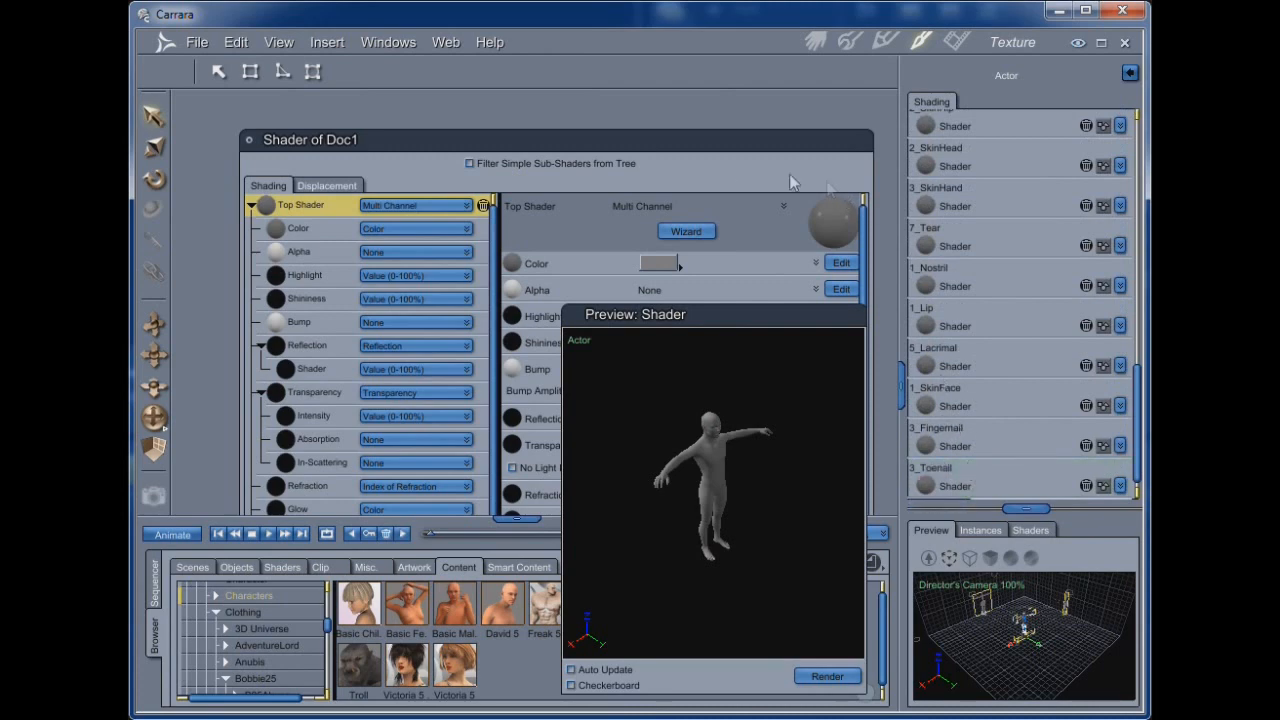
Lower the plain shader's highlight to about 6.52% and its shininess to 0%, and return to the Assemble room.
{"action": "left_click_drag", "start_coordinate": [718, 158], "coordinate": [679, 131]}
{"action": "left_click_drag", "start_coordinate": [613, 353], "coordinate": [895, 155]}
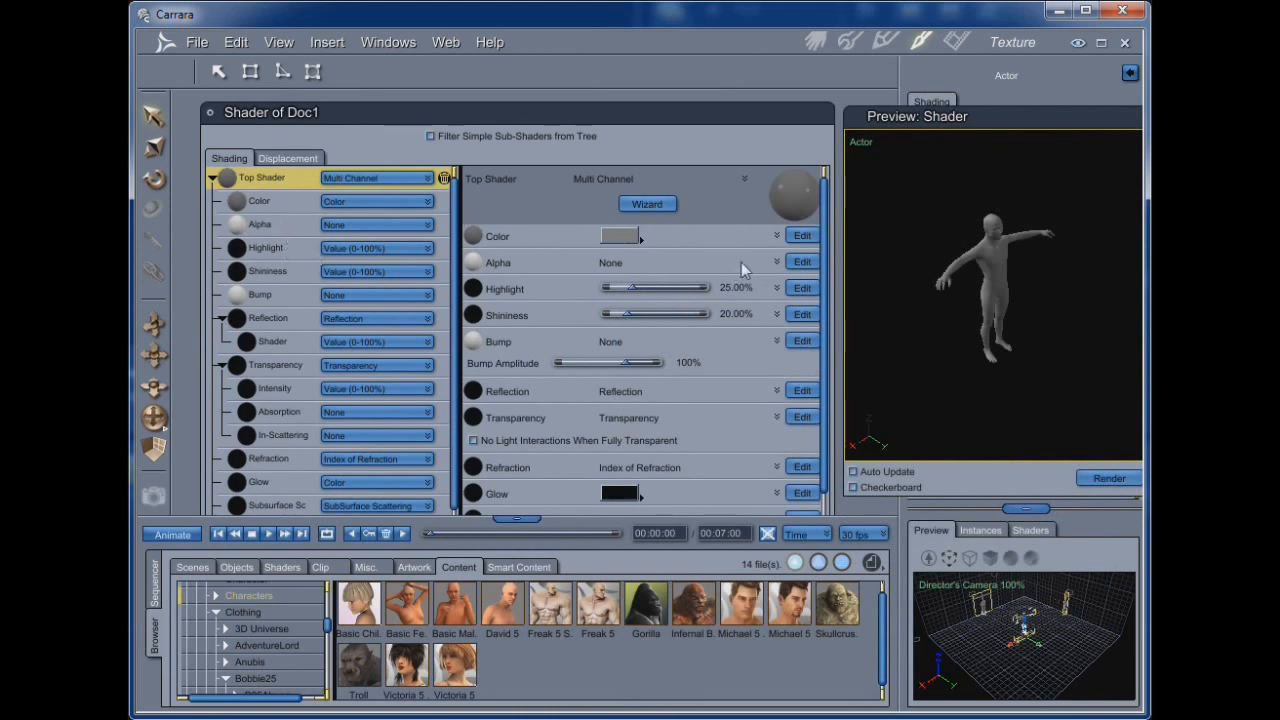
{"action": "left_click_drag", "start_coordinate": [631, 293], "coordinate": [515, 370]}
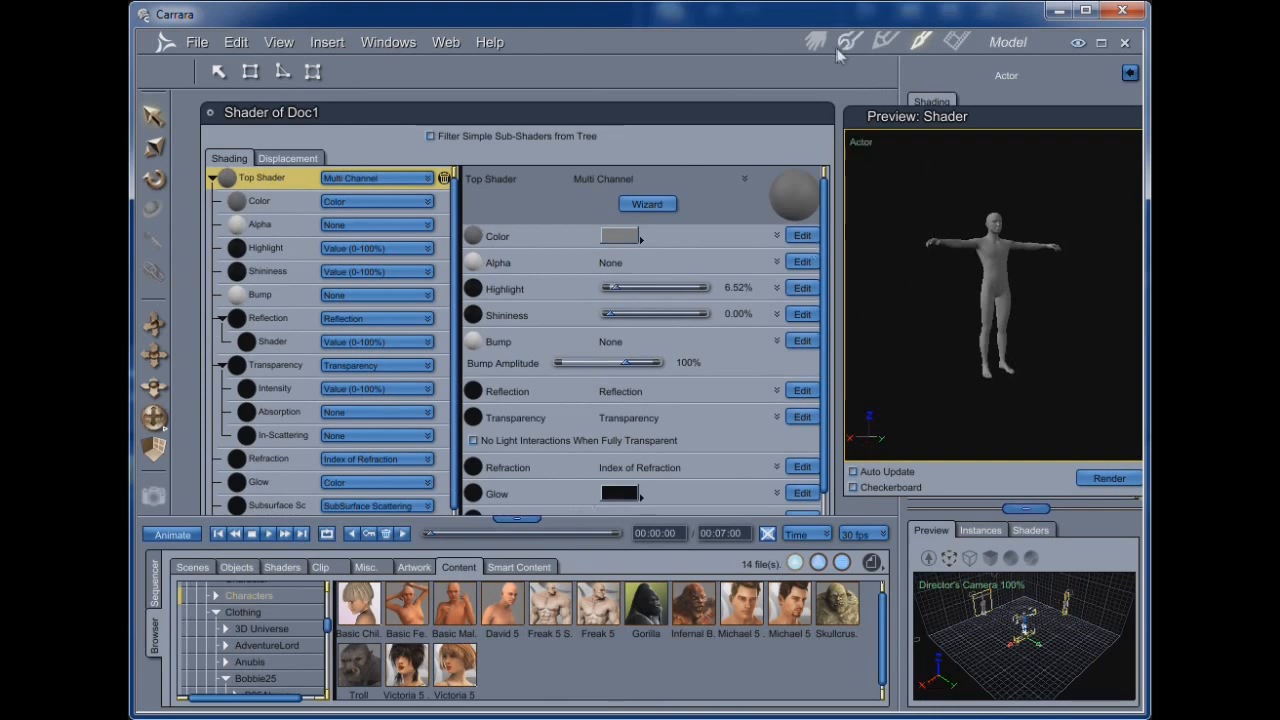
{"action": "left_click", "coordinate": [816, 45]}
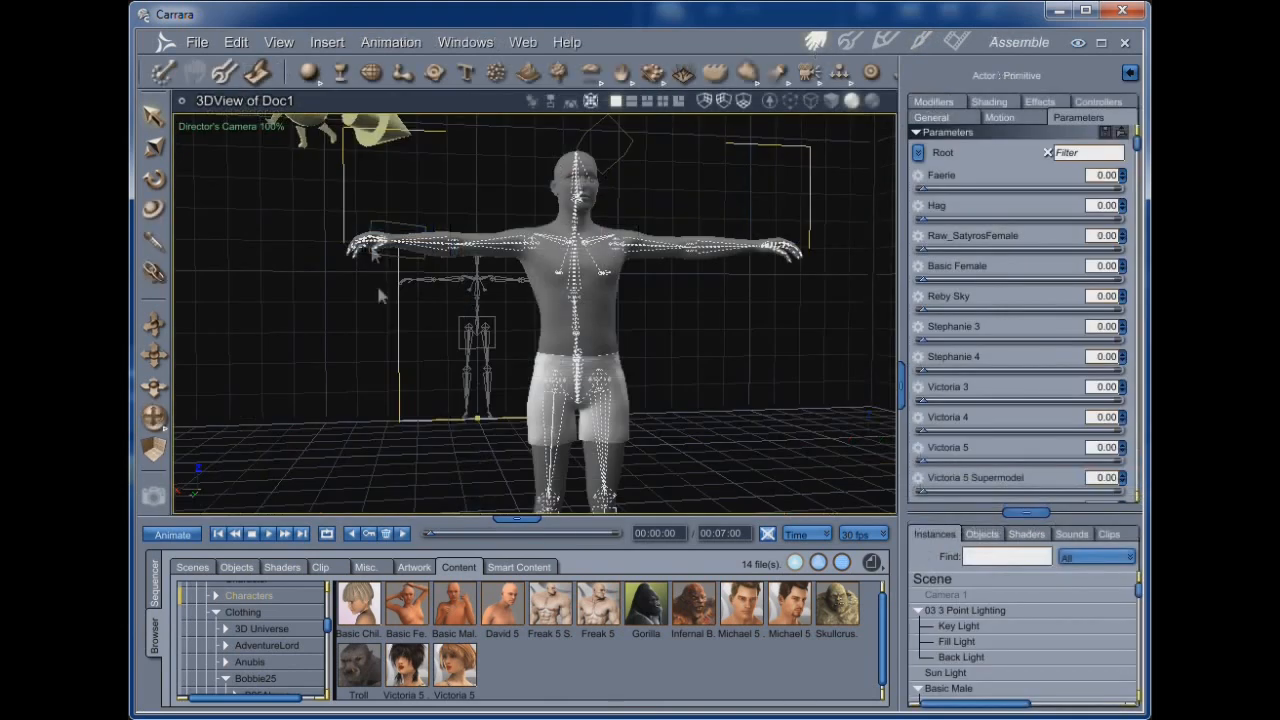
Select the Actor of the B25Boxers clothing item inside the Basic Male group.
{"action": "left_click", "coordinate": [942, 690]}
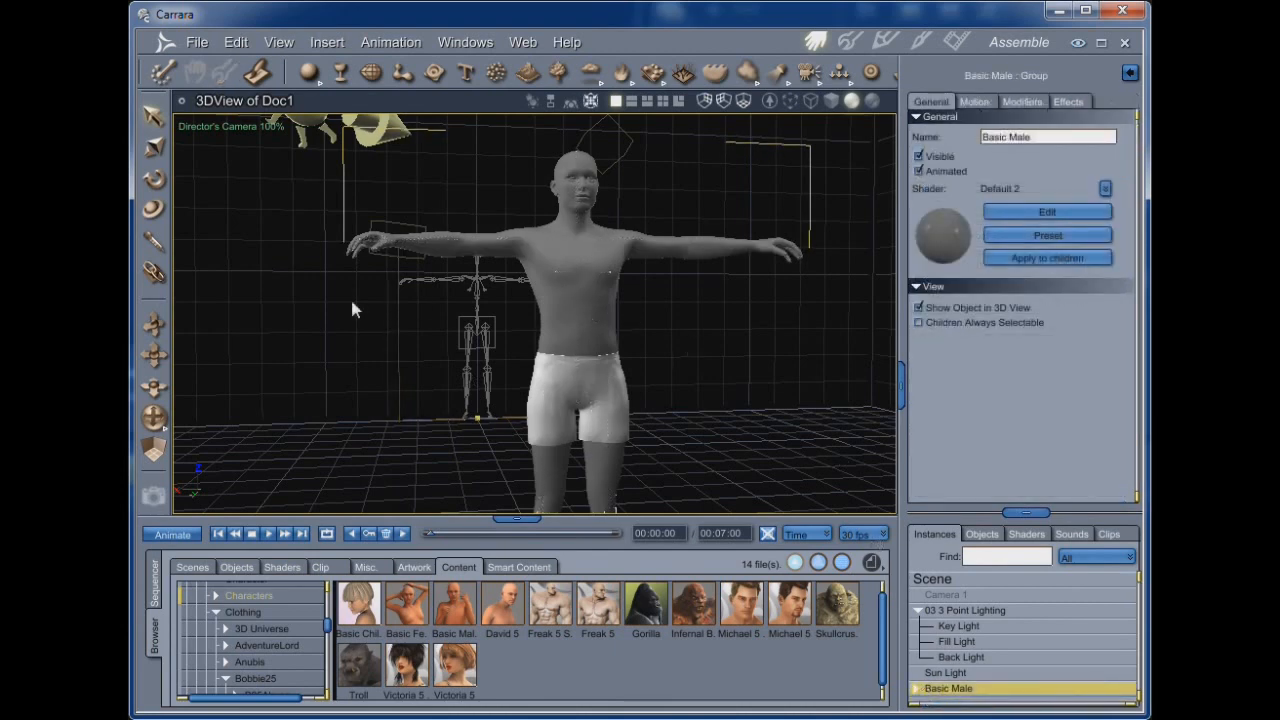
{"action": "mouse_move", "coordinate": [153, 418]}
{"action": "left_mouse_down"}
{"action": "mouse_move", "coordinate": [230, 418]}
{"action": "mouse_move", "coordinate": [155, 418]}
{"action": "left_mouse_up"}
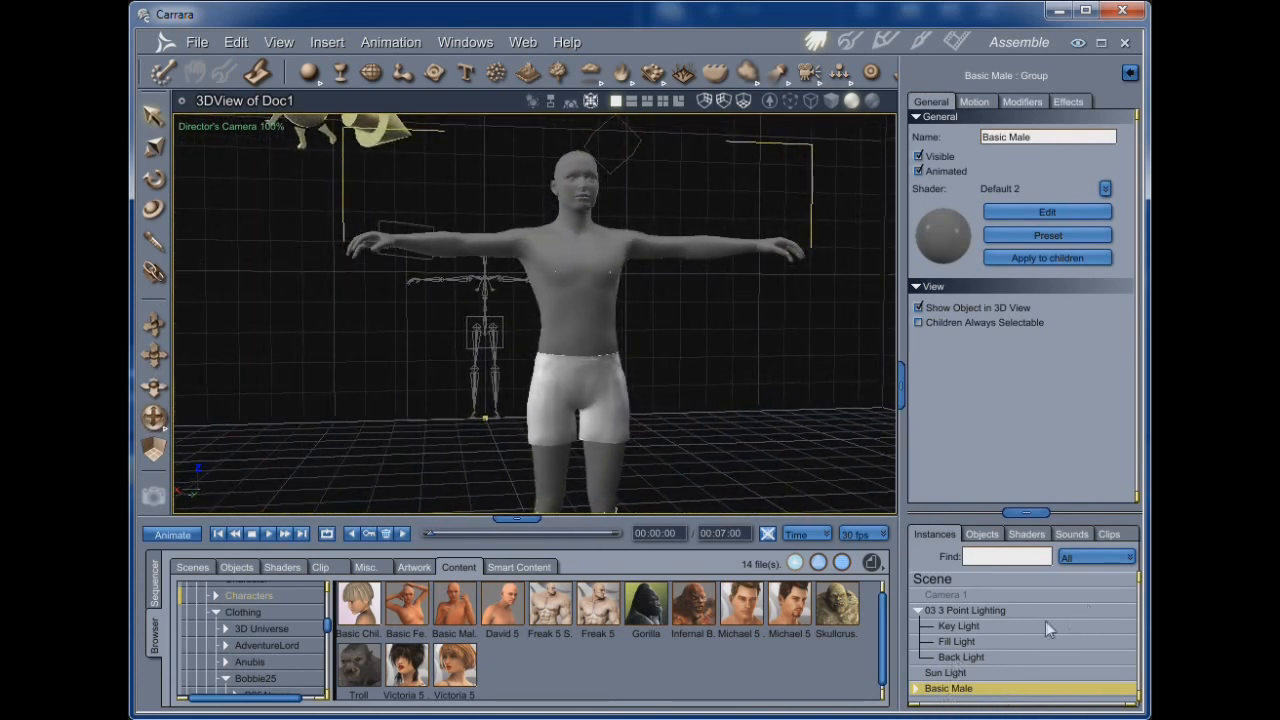
{"action": "left_click", "coordinate": [918, 697]}
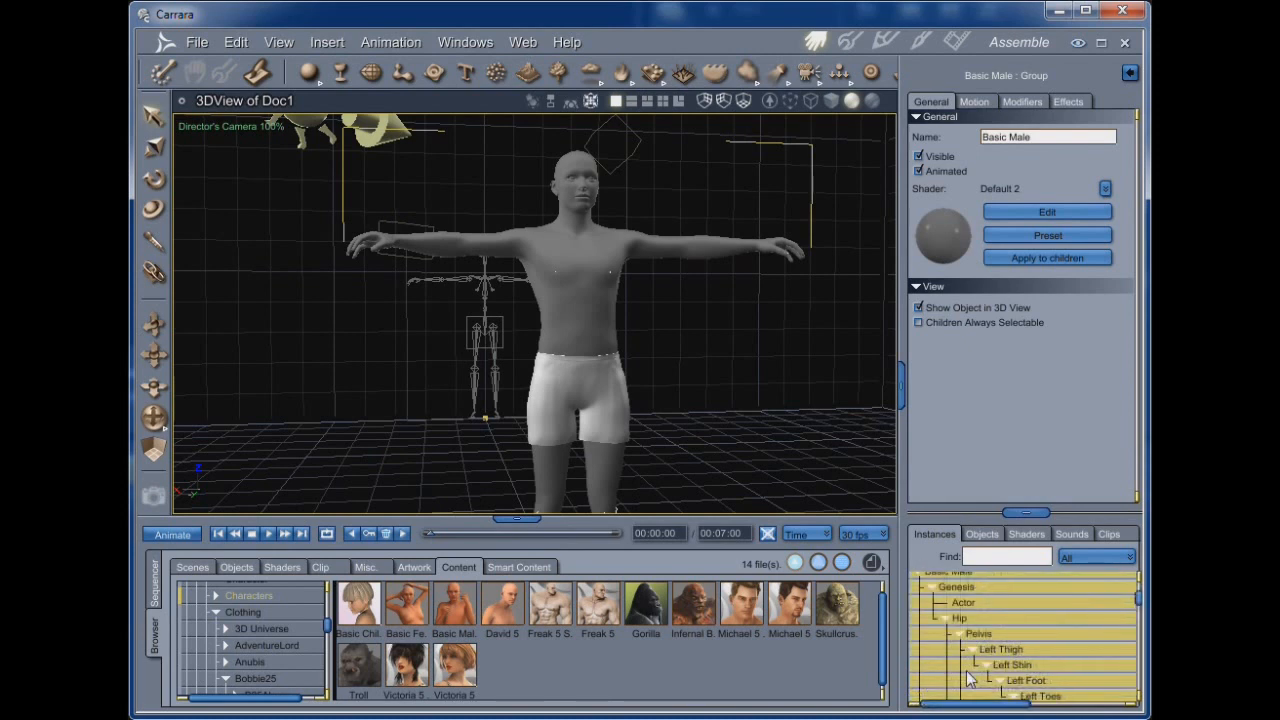
{"action": "left_click", "coordinate": [943, 622]}
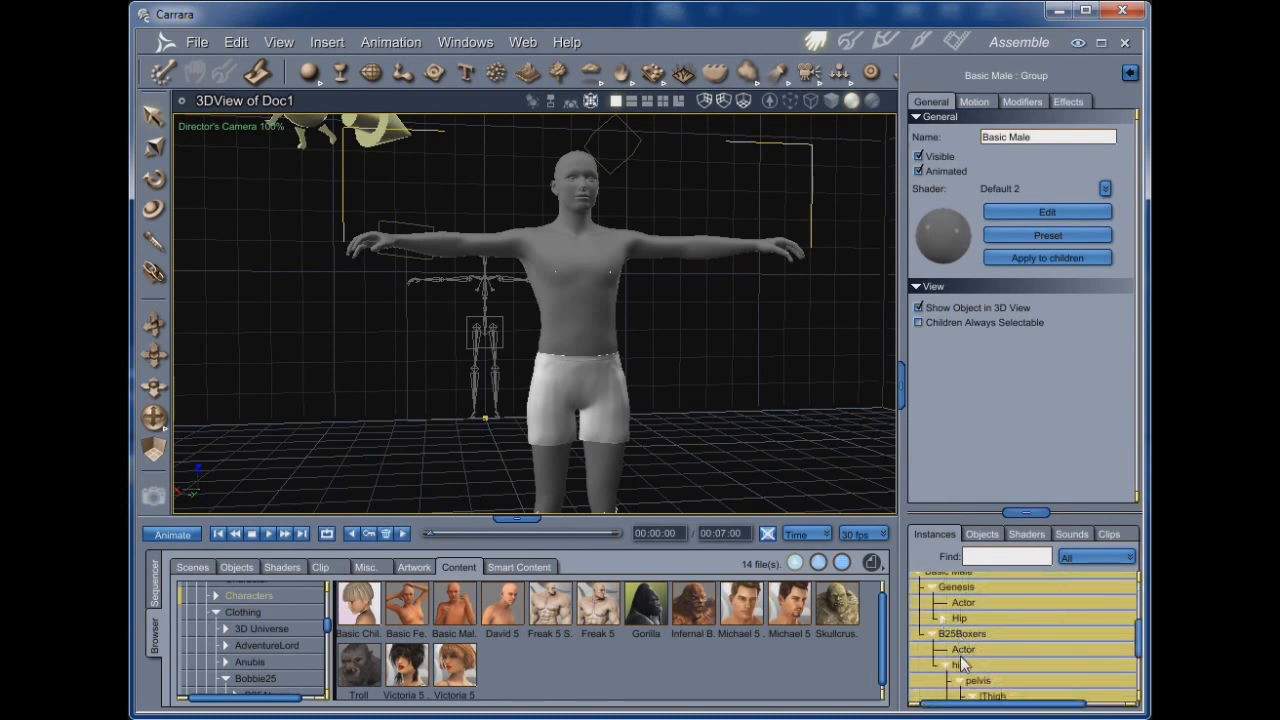
{"action": "left_click", "coordinate": [963, 650]}
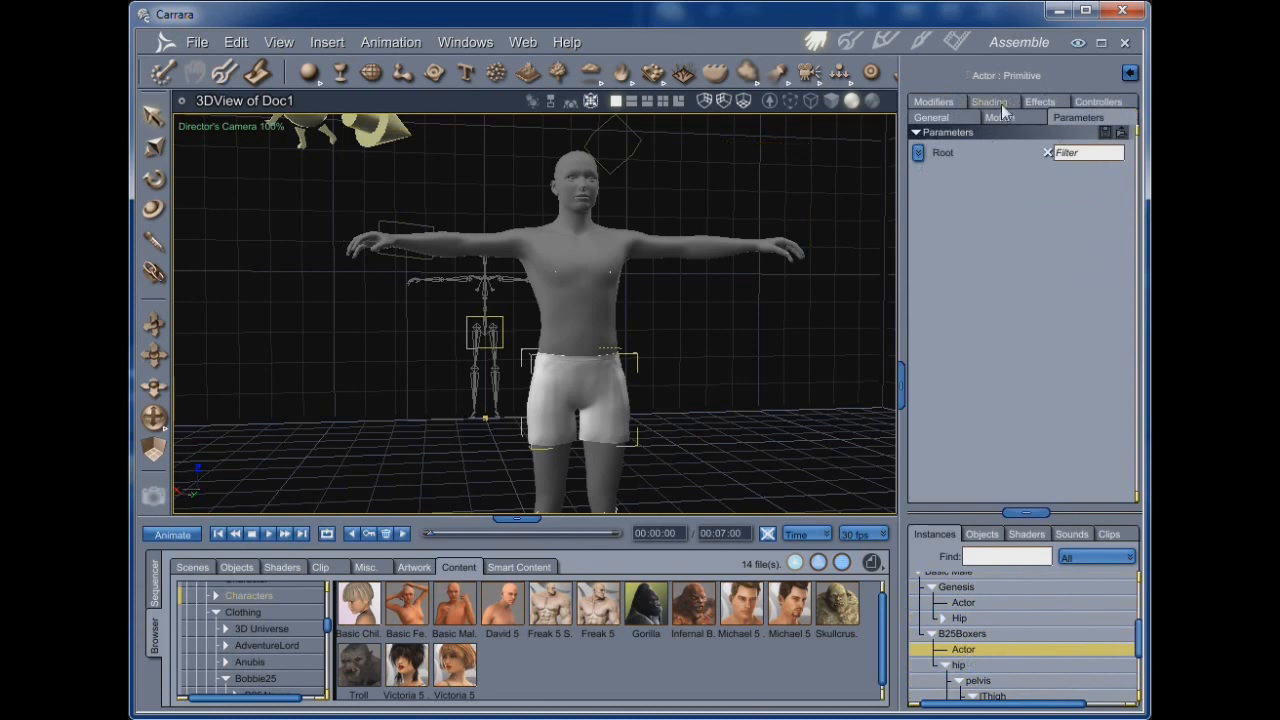
View the boxers' shader in the Texture room and return to the Assemble room.
{"action": "left_click", "coordinate": [918, 42]}
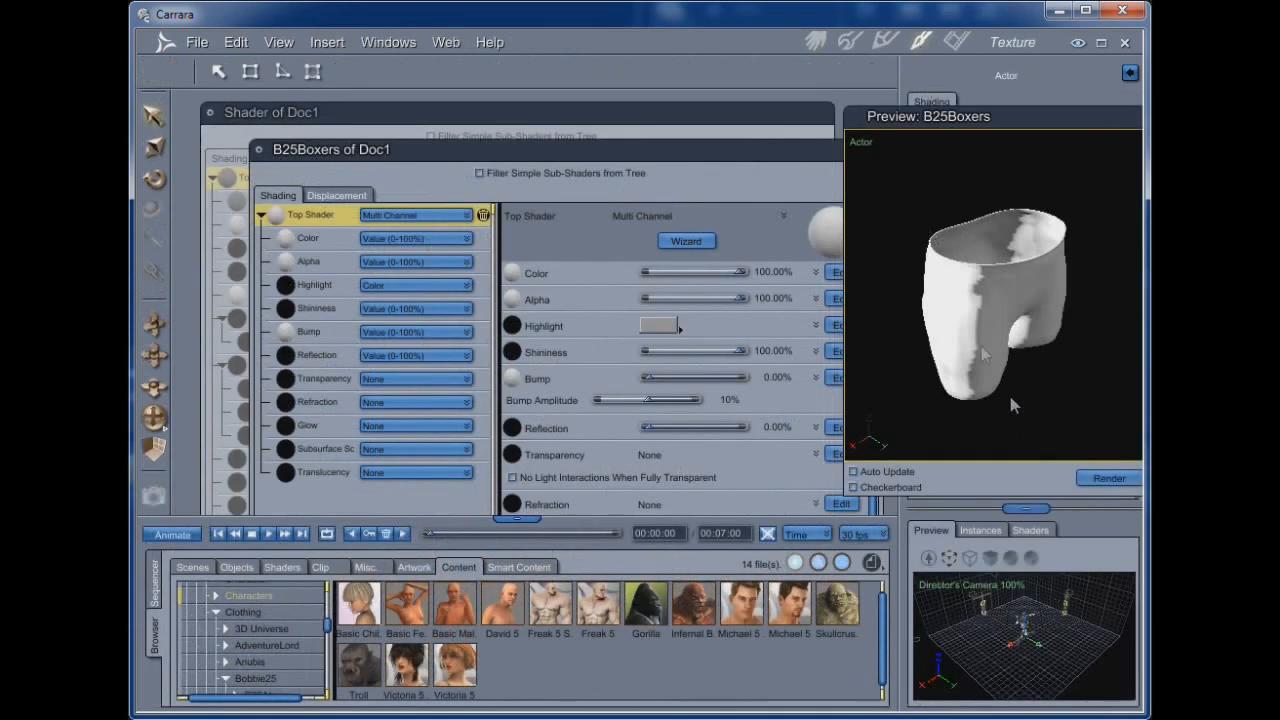
{"action": "left_click_drag", "start_coordinate": [938, 116], "coordinate": [617, 105]}
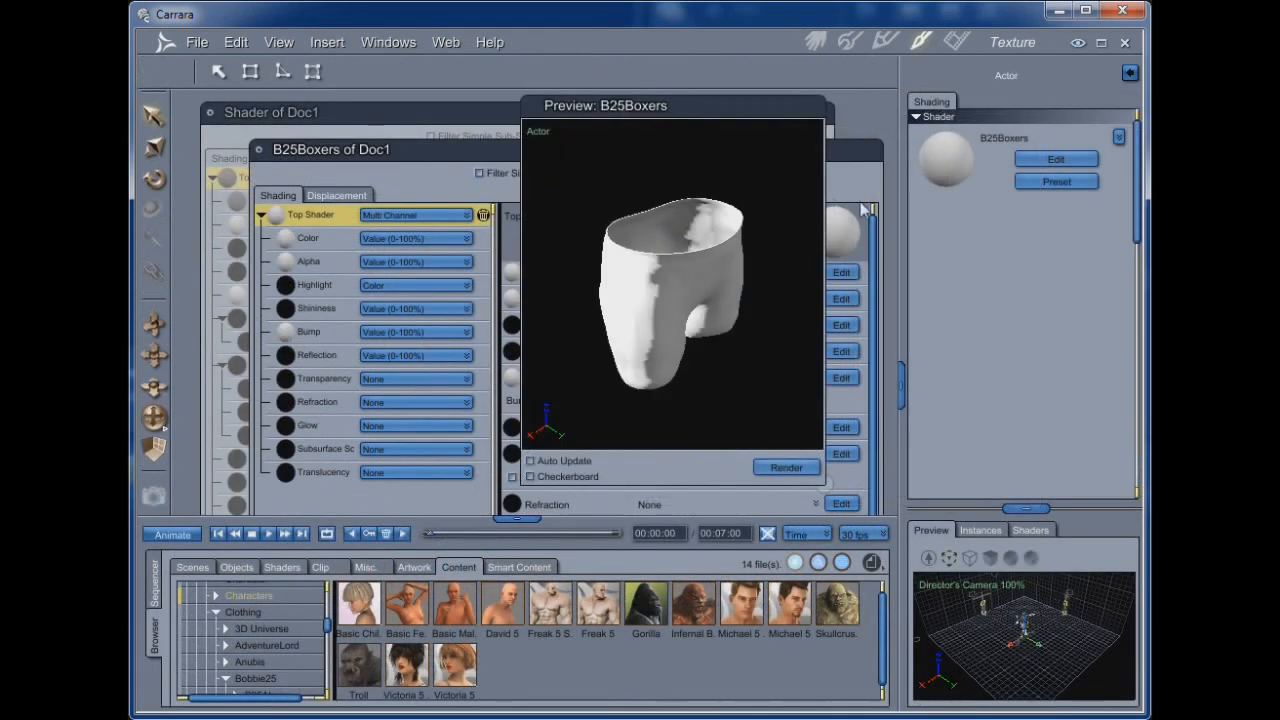
{"action": "left_click_drag", "start_coordinate": [728, 118], "coordinate": [871, 120]}
{"action": "left_click", "coordinate": [815, 42]}
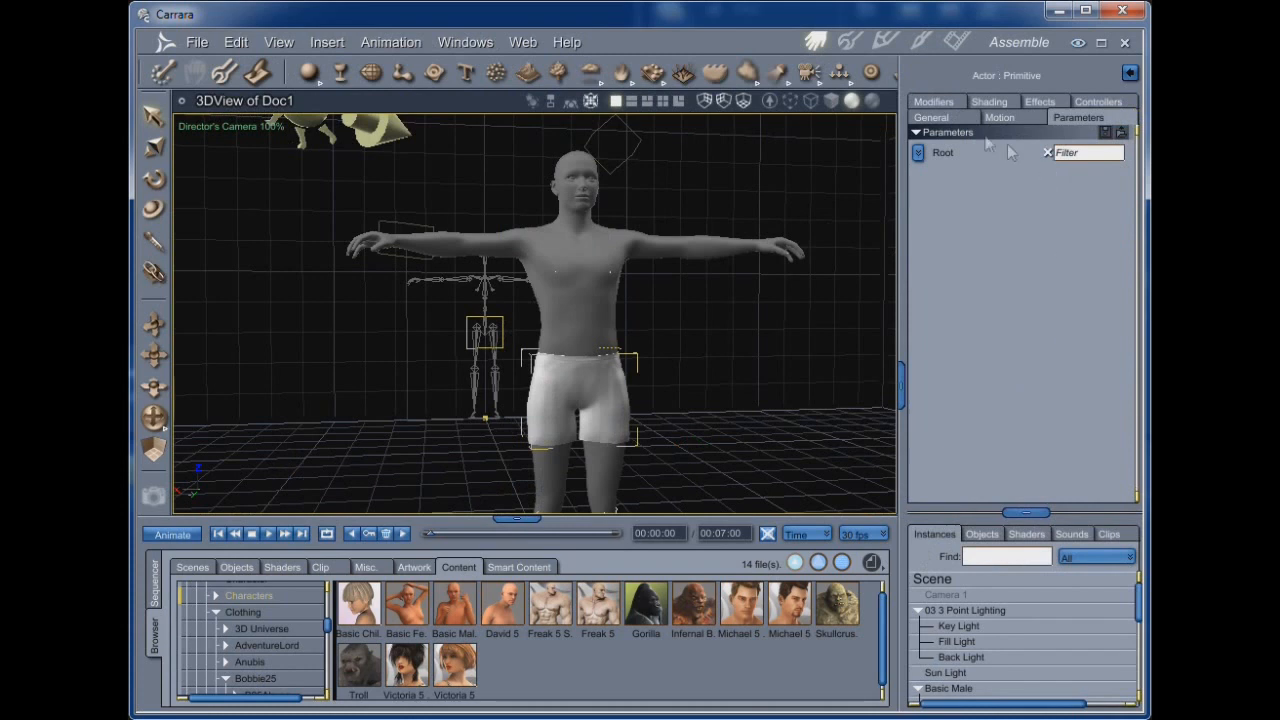
Assign the plain master shader named Shader to the boxers' Actor in its general properties.
{"action": "left_click", "coordinate": [932, 118]}
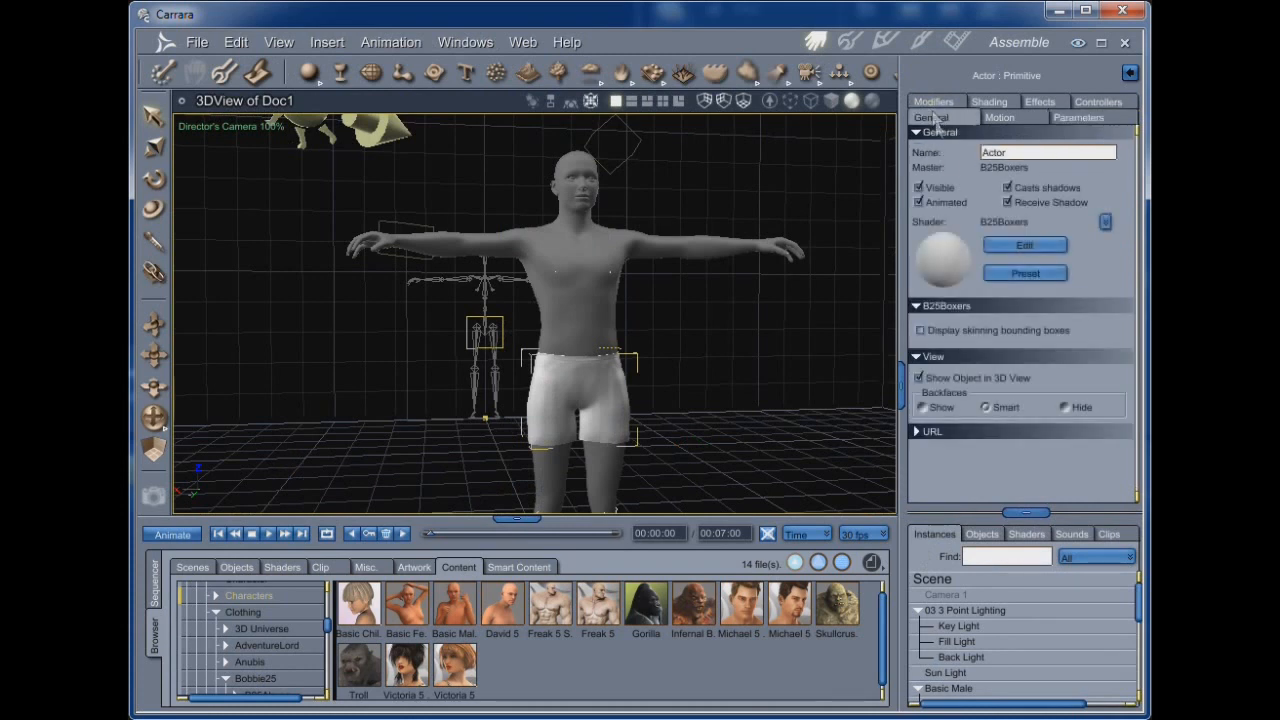
{"action": "left_click", "coordinate": [1105, 222]}
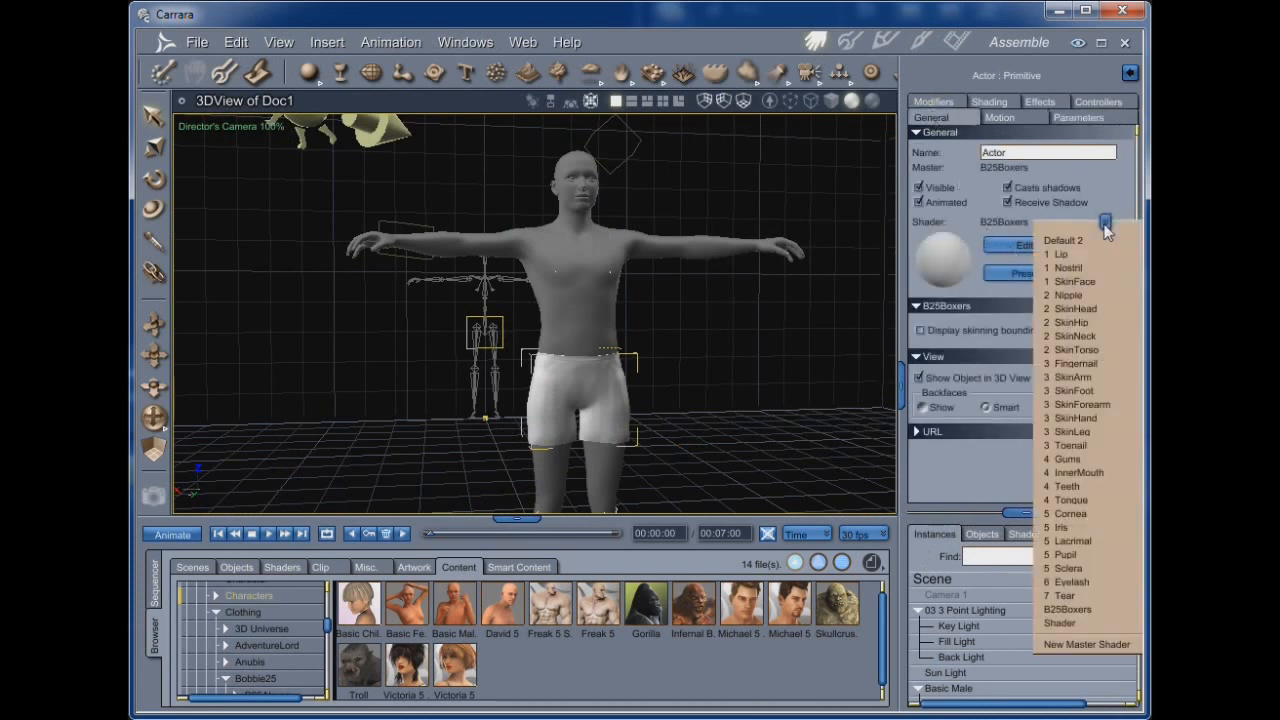
{"action": "left_click", "coordinate": [1067, 621]}
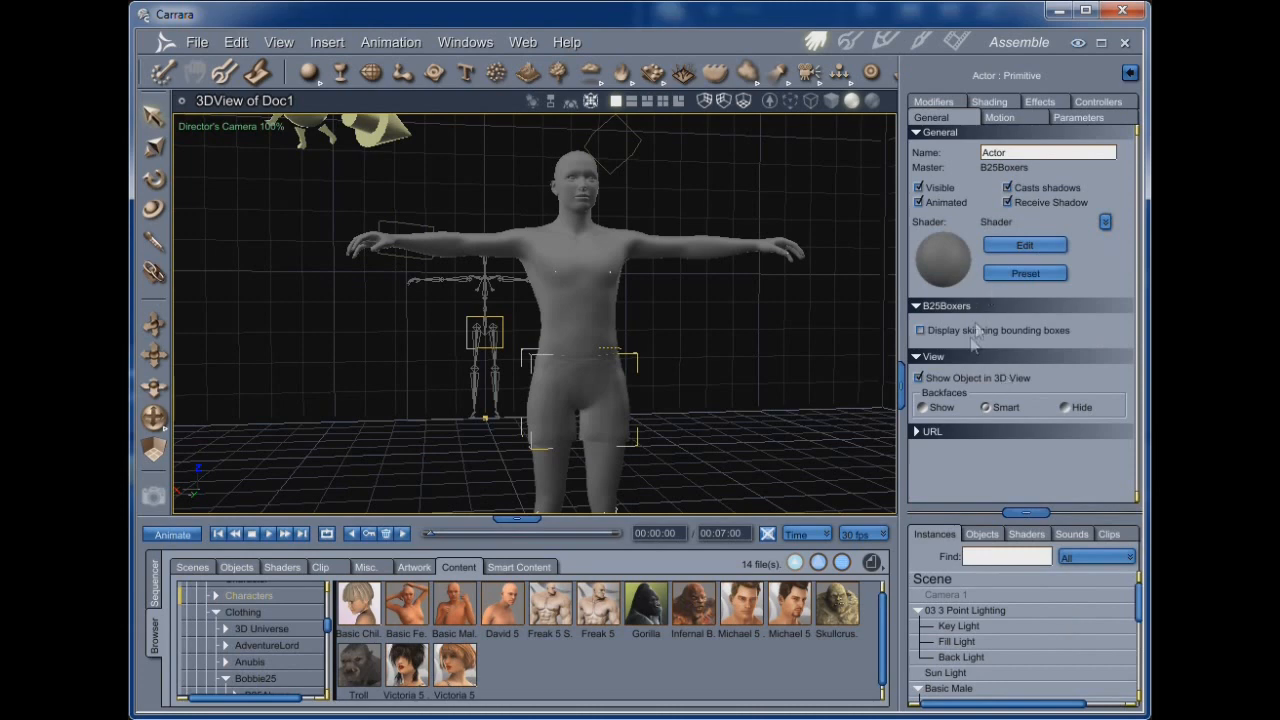
Remove the scene's unused master shaders and consolidate its duplicate shaders.
{"action": "left_click", "coordinate": [238, 43]}
{"action": "mouse_move", "coordinate": [282, 162]}
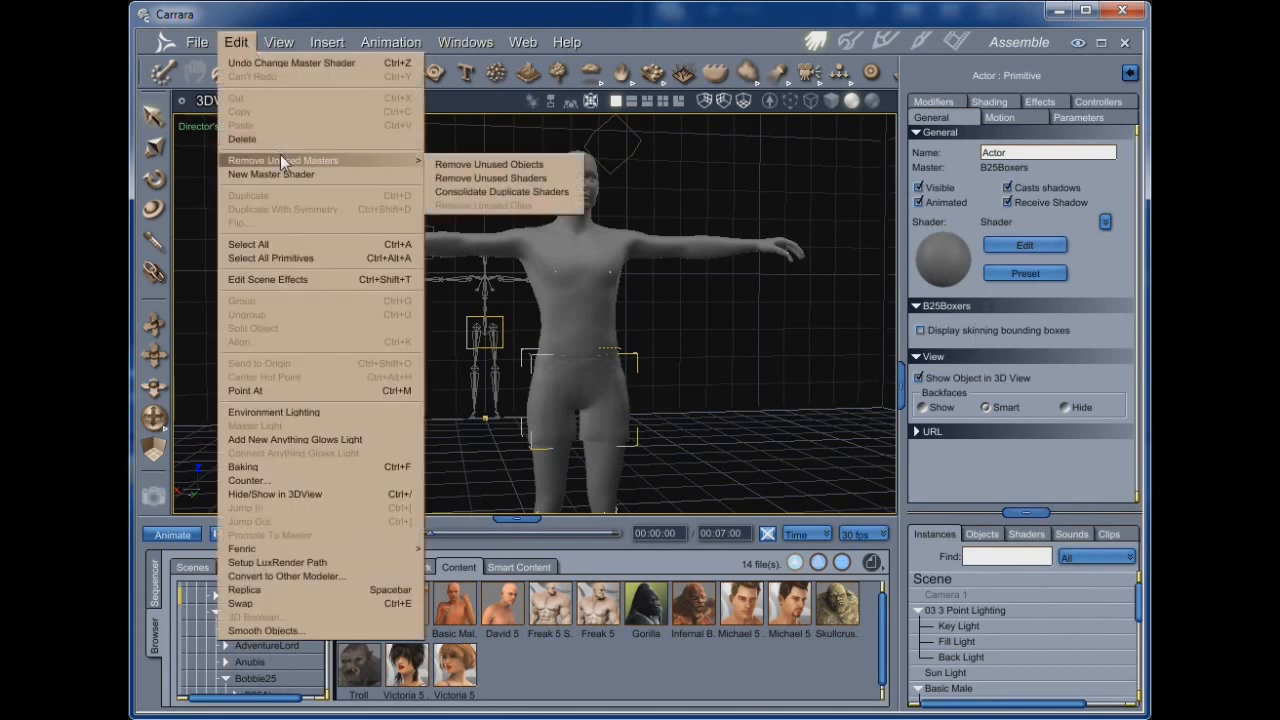
{"action": "left_click", "coordinate": [520, 178]}
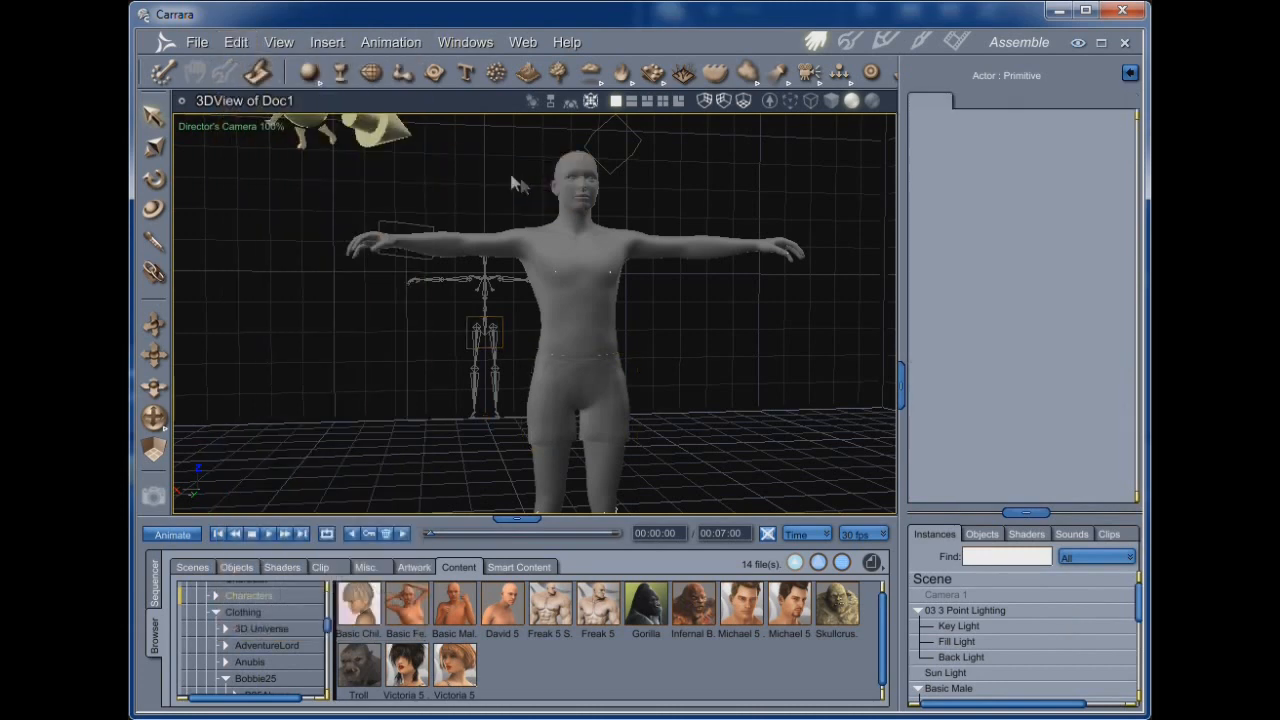
{"action": "left_click", "coordinate": [238, 43]}
{"action": "mouse_move", "coordinate": [294, 164]}
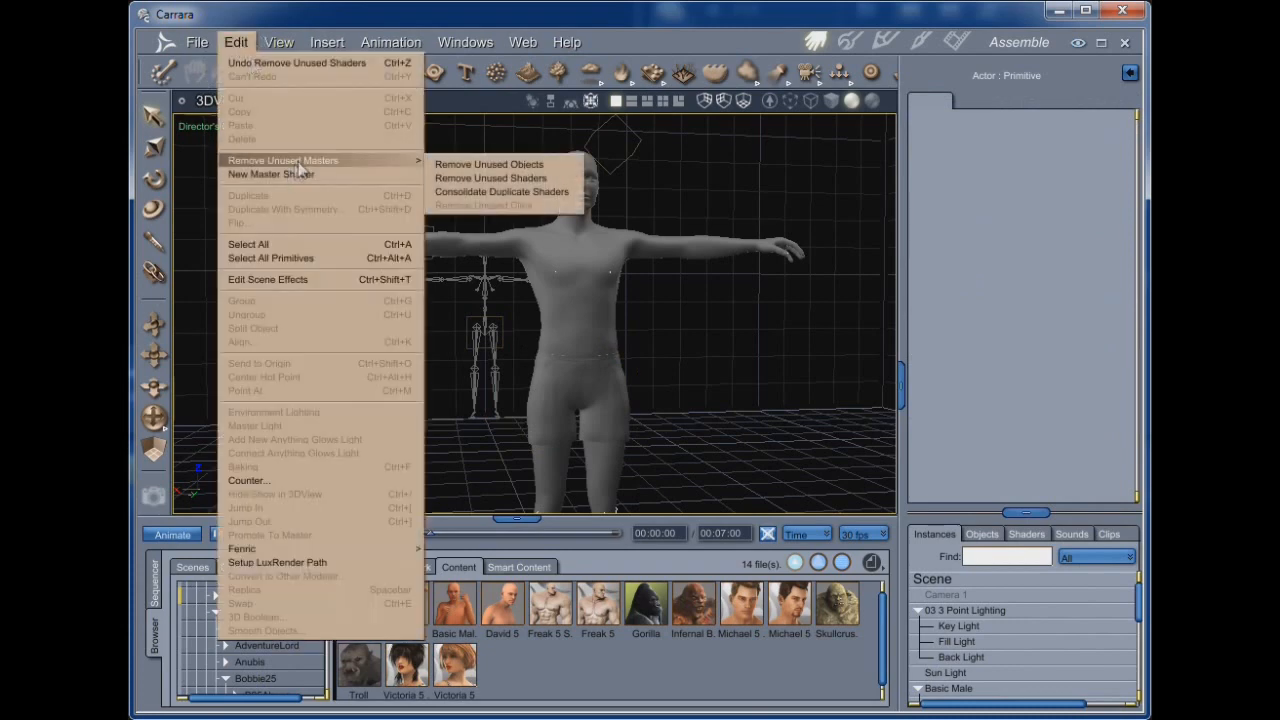
{"action": "left_click", "coordinate": [498, 192]}
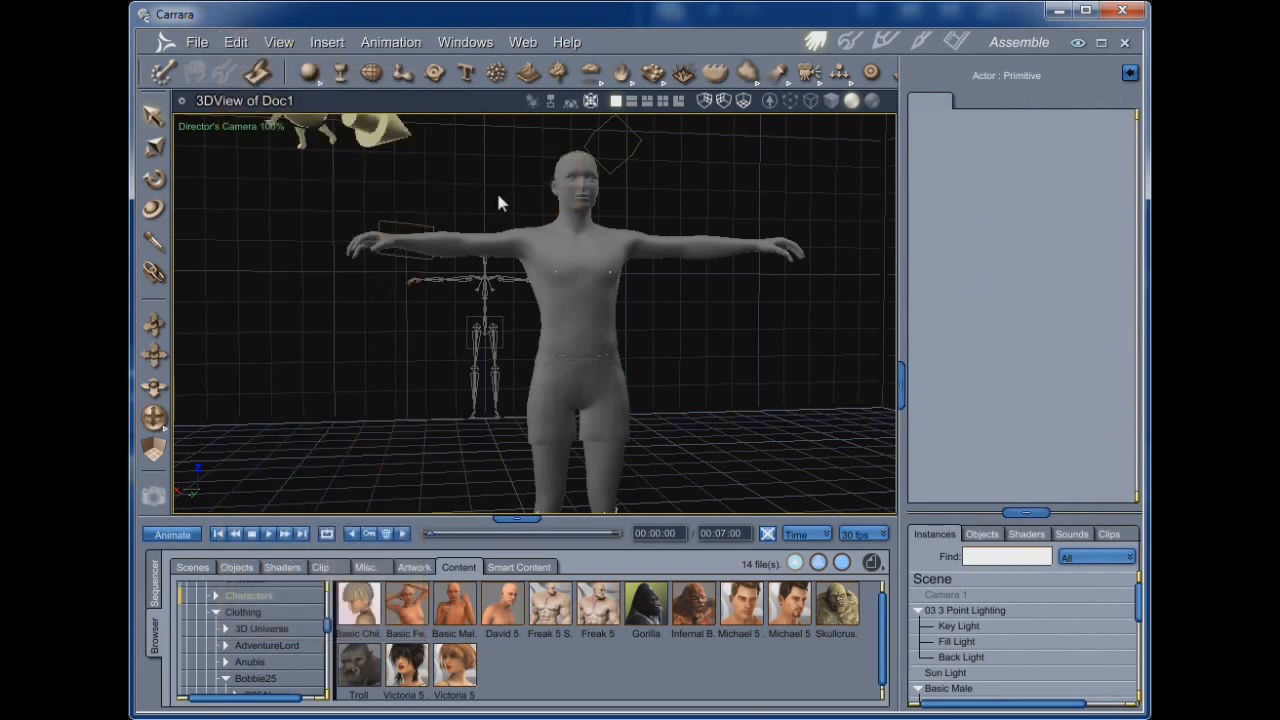
Remove the scene's unused master objects.
{"action": "left_click", "coordinate": [236, 43]}
{"action": "mouse_move", "coordinate": [417, 158]}
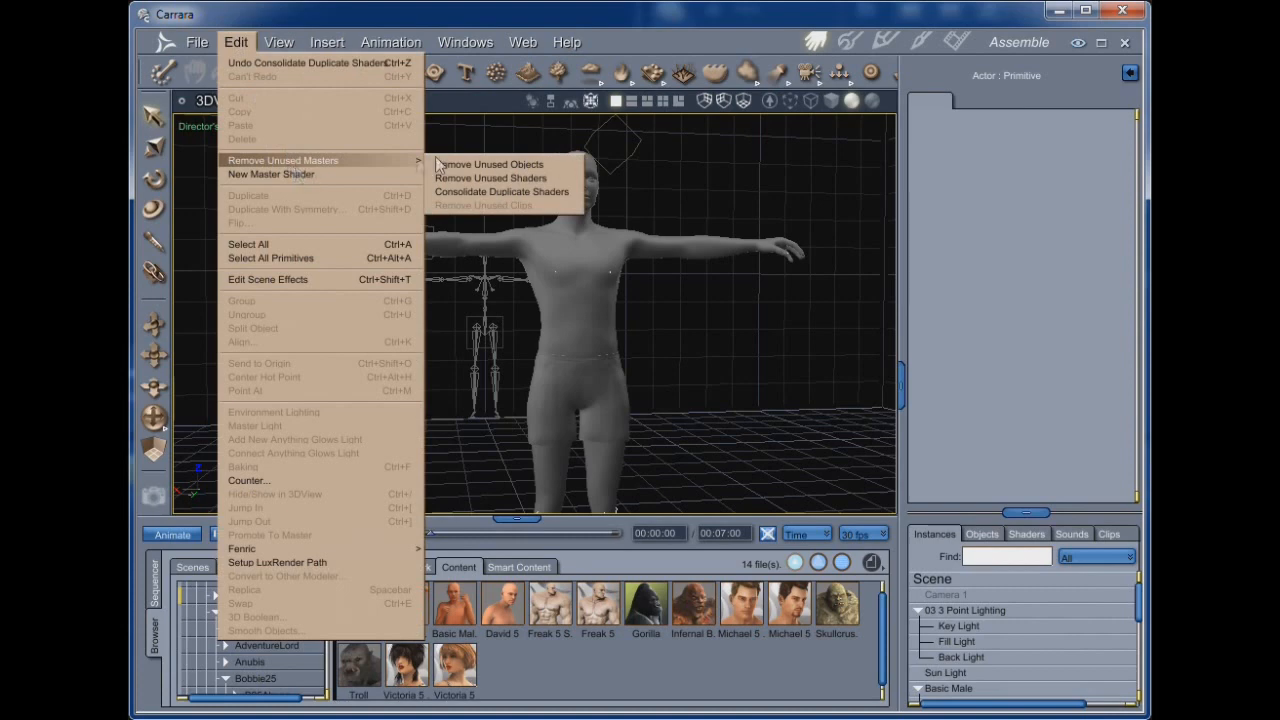
{"action": "left_click", "coordinate": [481, 156]}
{"action": "mouse_move", "coordinate": [154, 418]}
{"action": "left_mouse_down"}
{"action": "mouse_move", "coordinate": [230, 418]}
{"action": "mouse_move", "coordinate": [140, 418]}
{"action": "mouse_move", "coordinate": [157, 426]}
{"action": "left_mouse_up"}
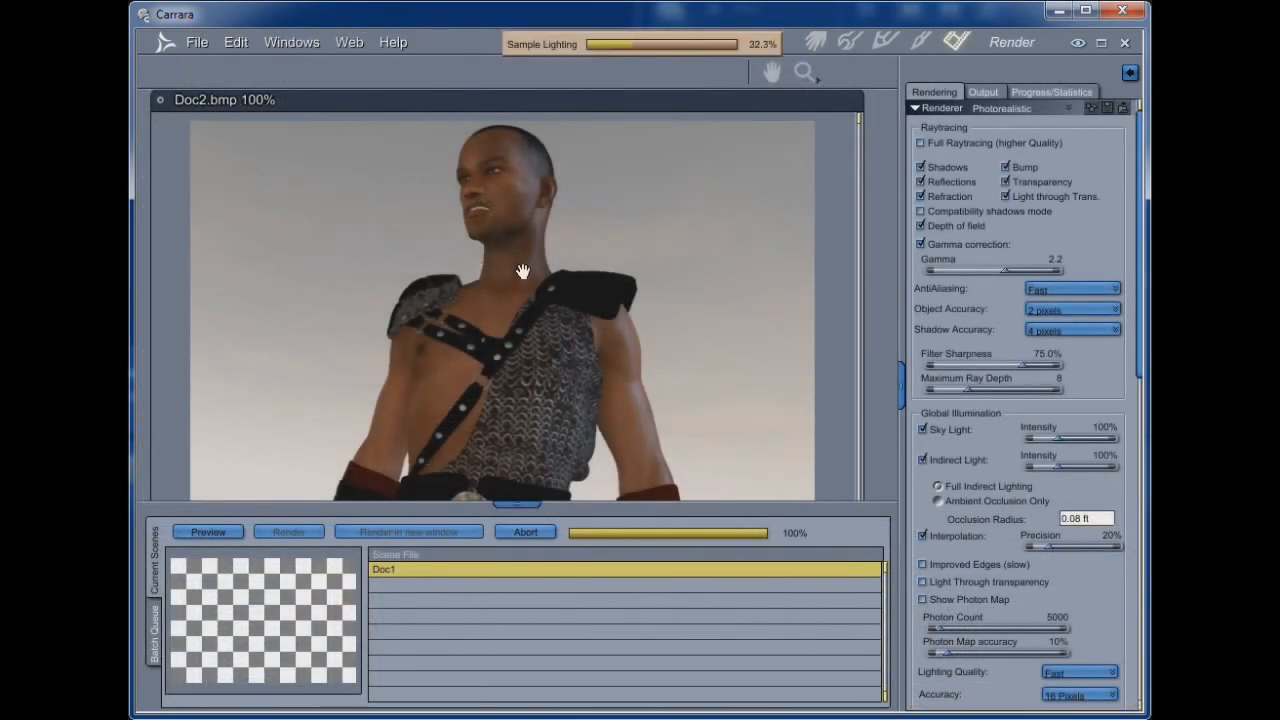
Abort the render in progress, save the image as Doc2.jpg in the Test folder at High JPEG quality, and close it.
{"action": "left_click", "coordinate": [542, 532]}
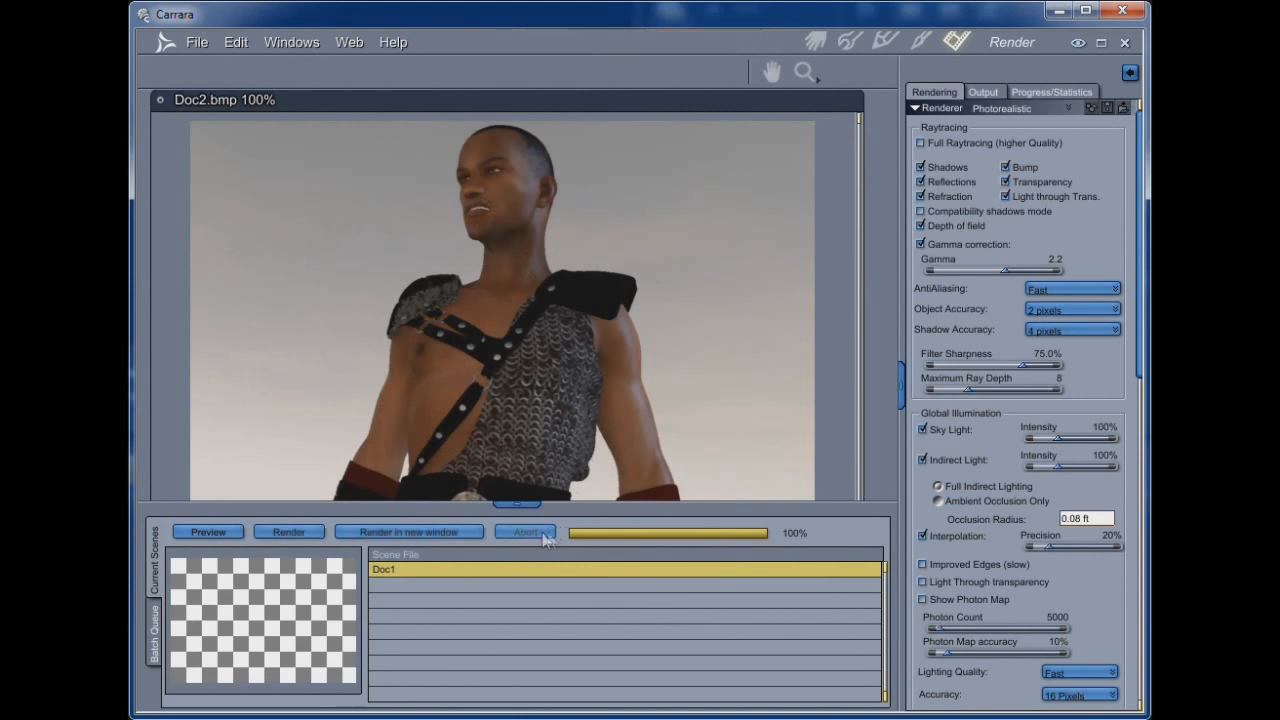
{"action": "left_click_drag", "start_coordinate": [538, 503], "coordinate": [540, 628]}
{"action": "left_click", "coordinate": [199, 41]}
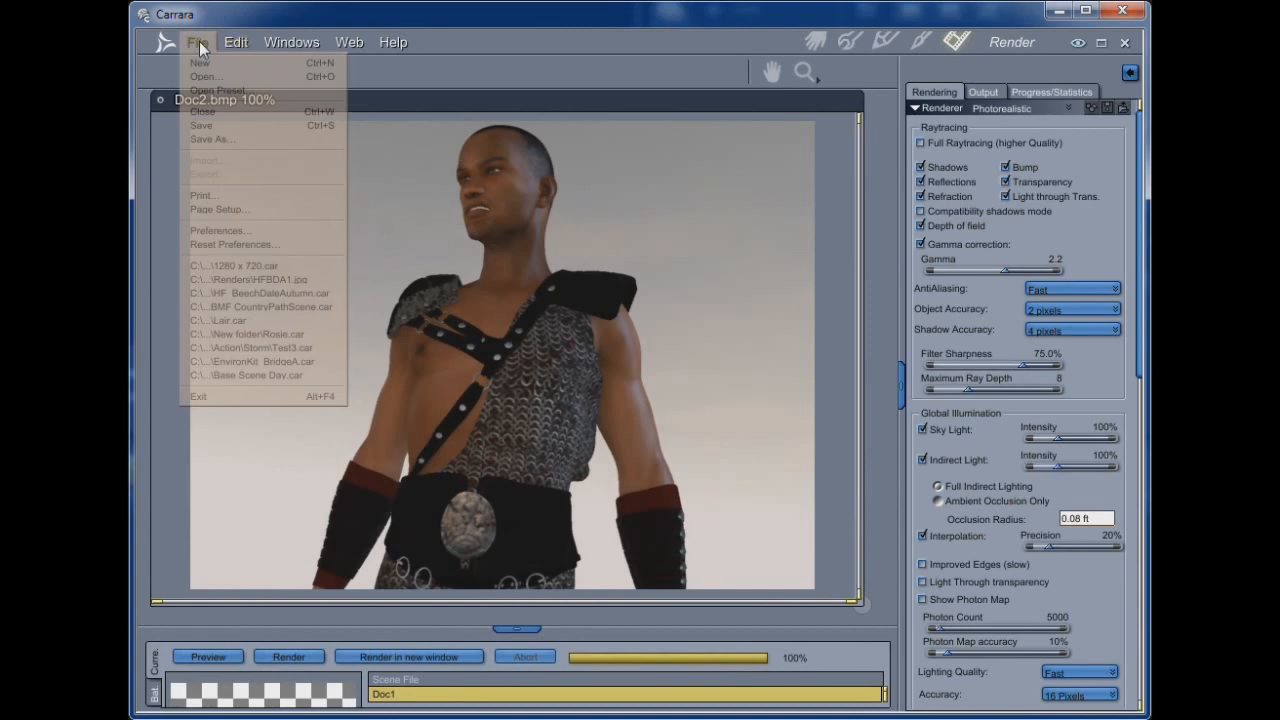
{"action": "left_click", "coordinate": [237, 139]}
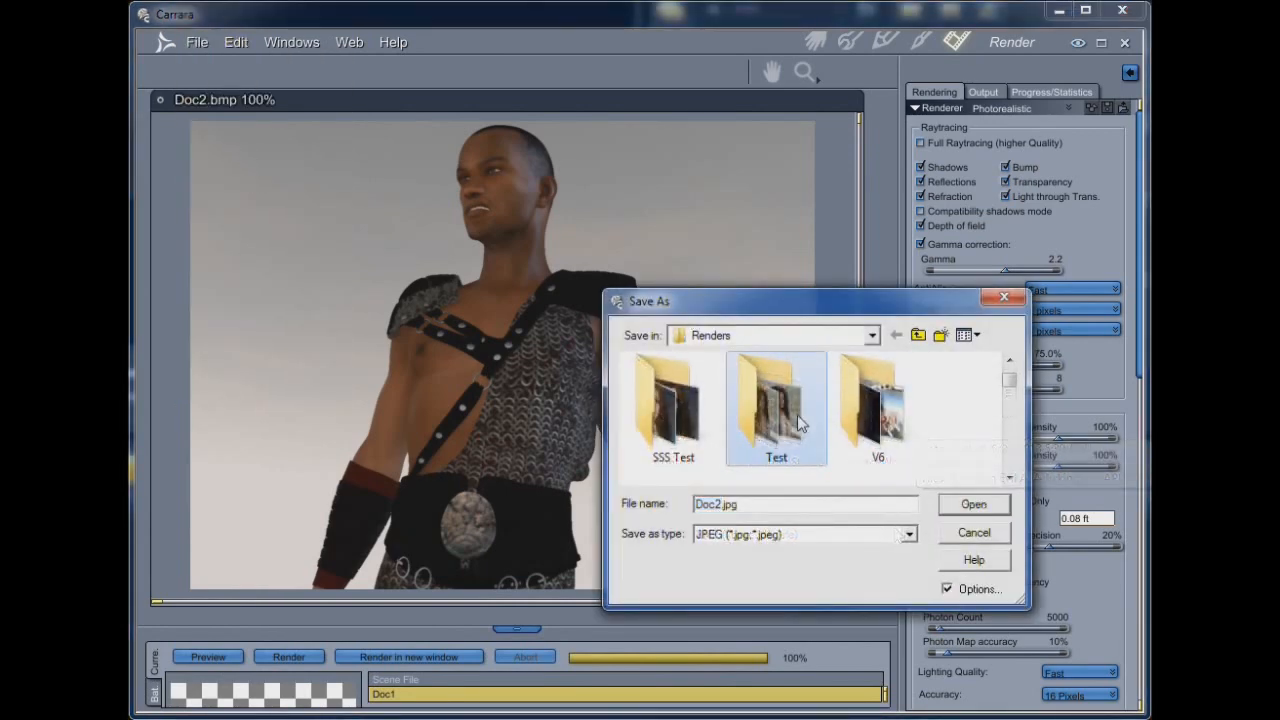
{"action": "double_click", "coordinate": [800, 425]}
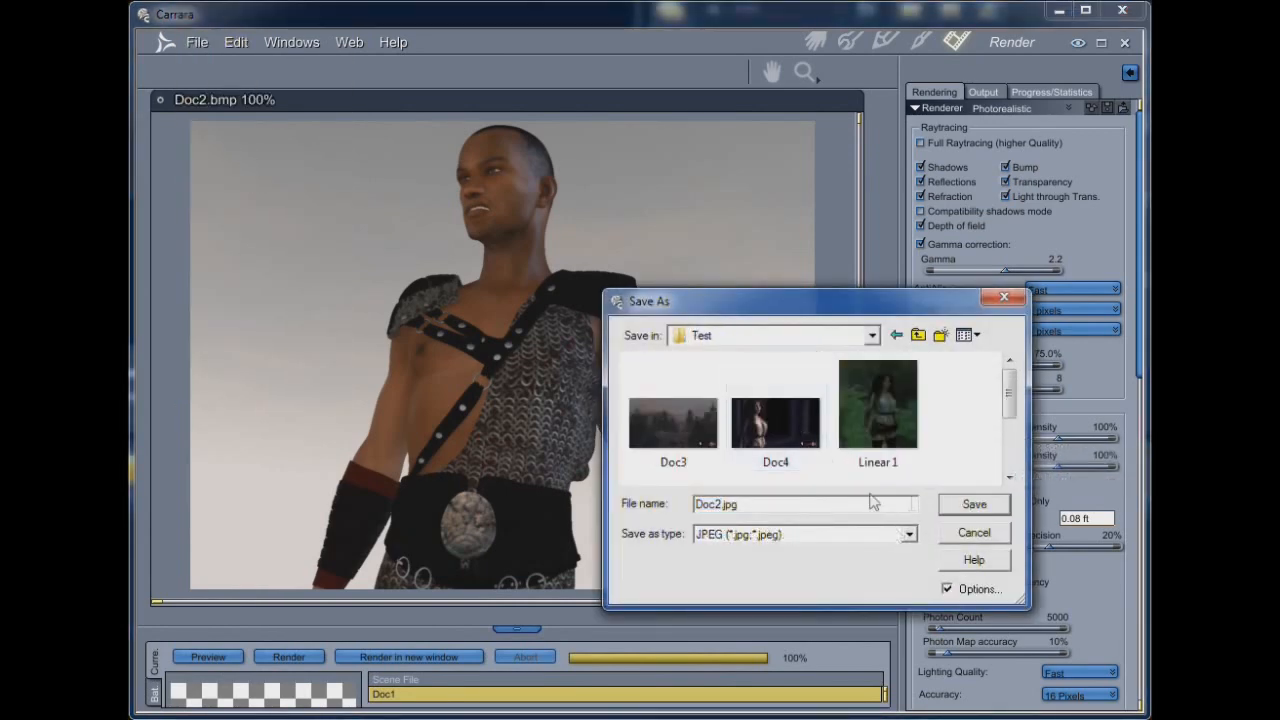
{"action": "left_click", "coordinate": [963, 504]}
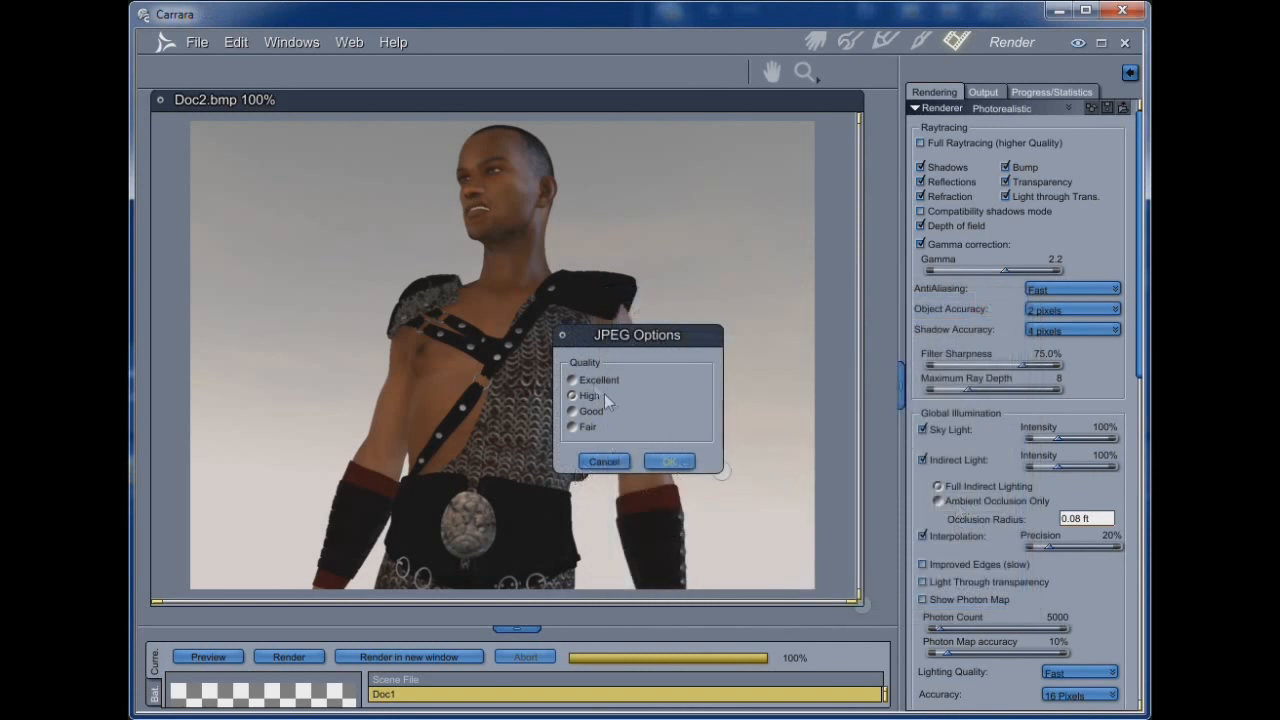
{"action": "left_click", "coordinate": [668, 462]}
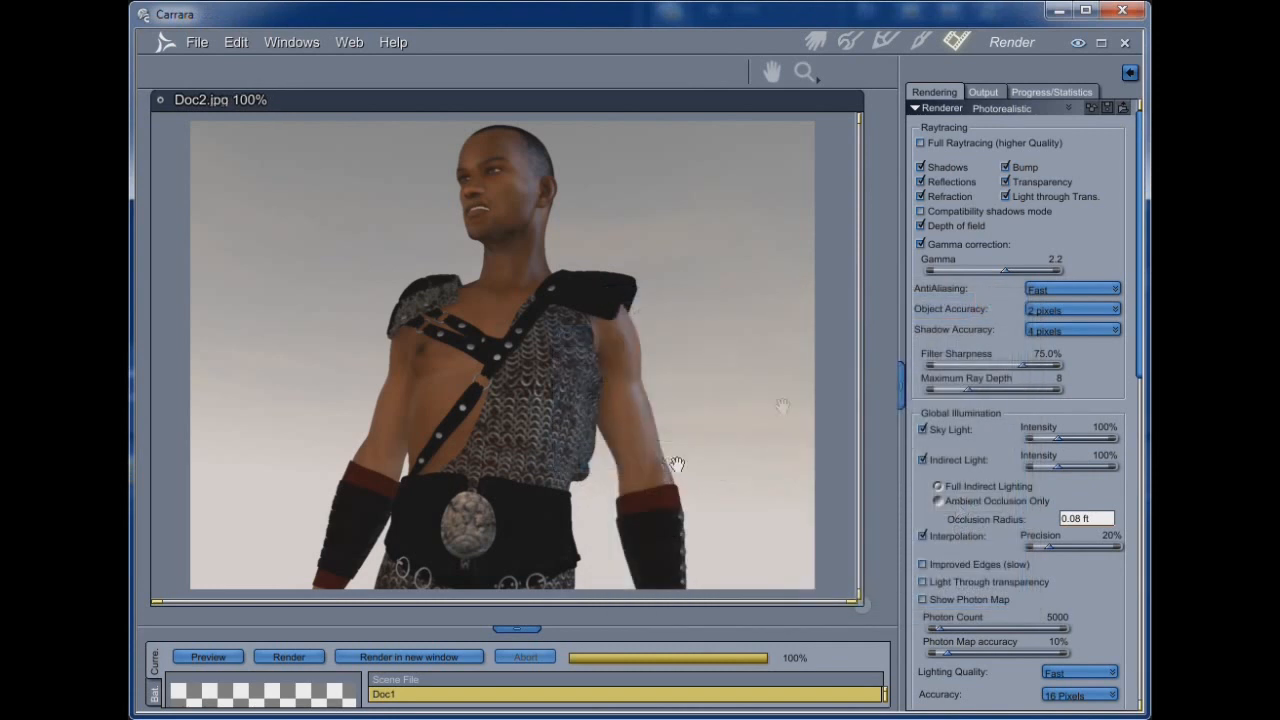
{"action": "left_click", "coordinate": [159, 100]}
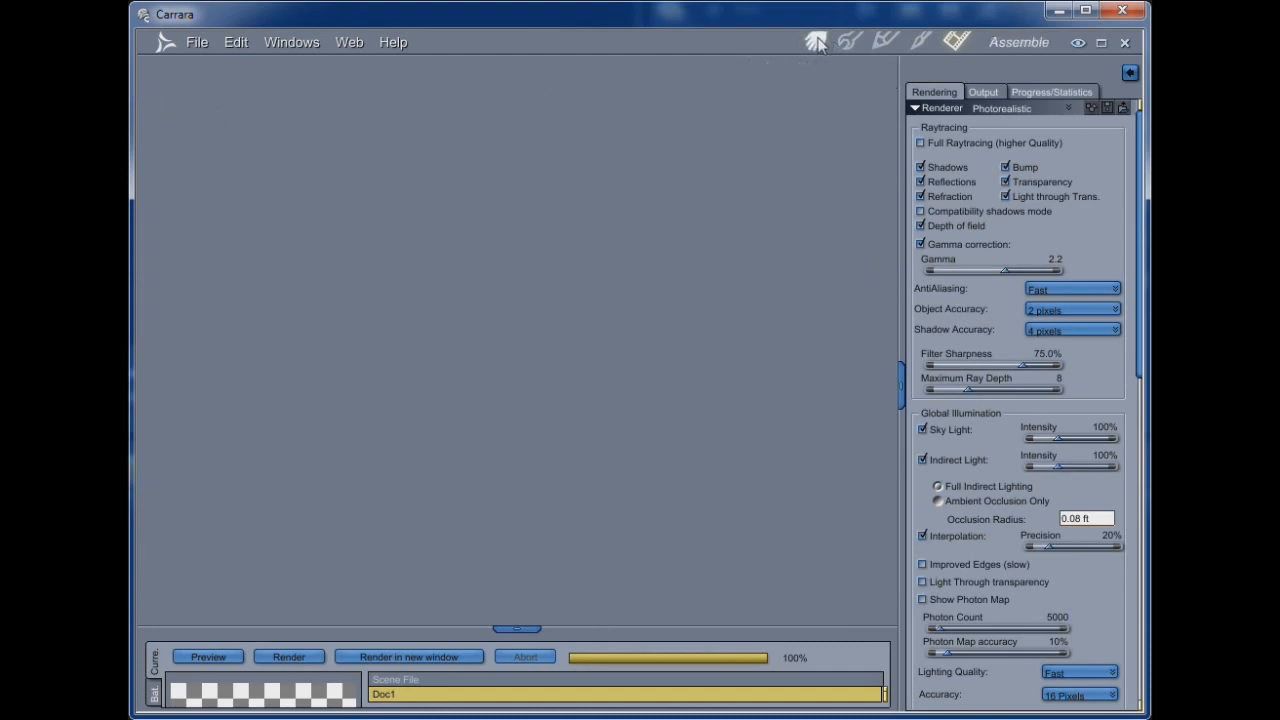
{"action": "left_click", "coordinate": [815, 42]}
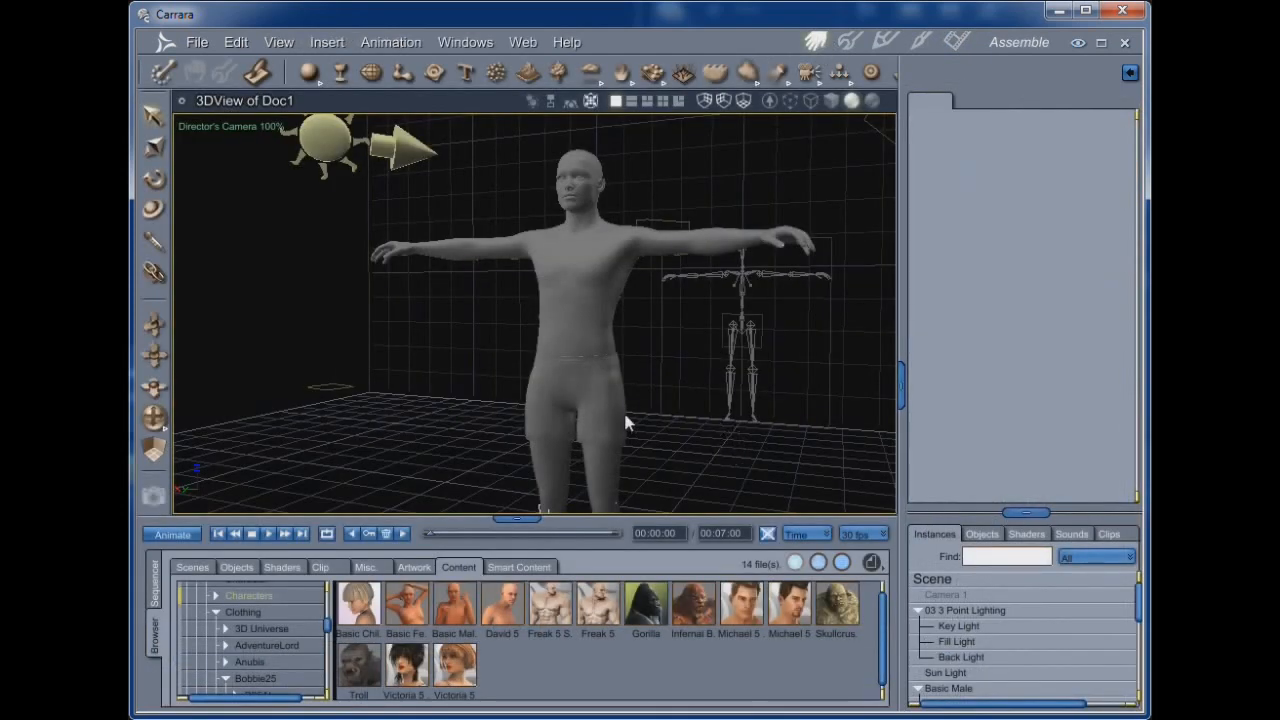
Render the plain figure in an enlarged image window alongside the output settings, and return to the Assemble room.
{"action": "key", "text": "ctrl+r"}
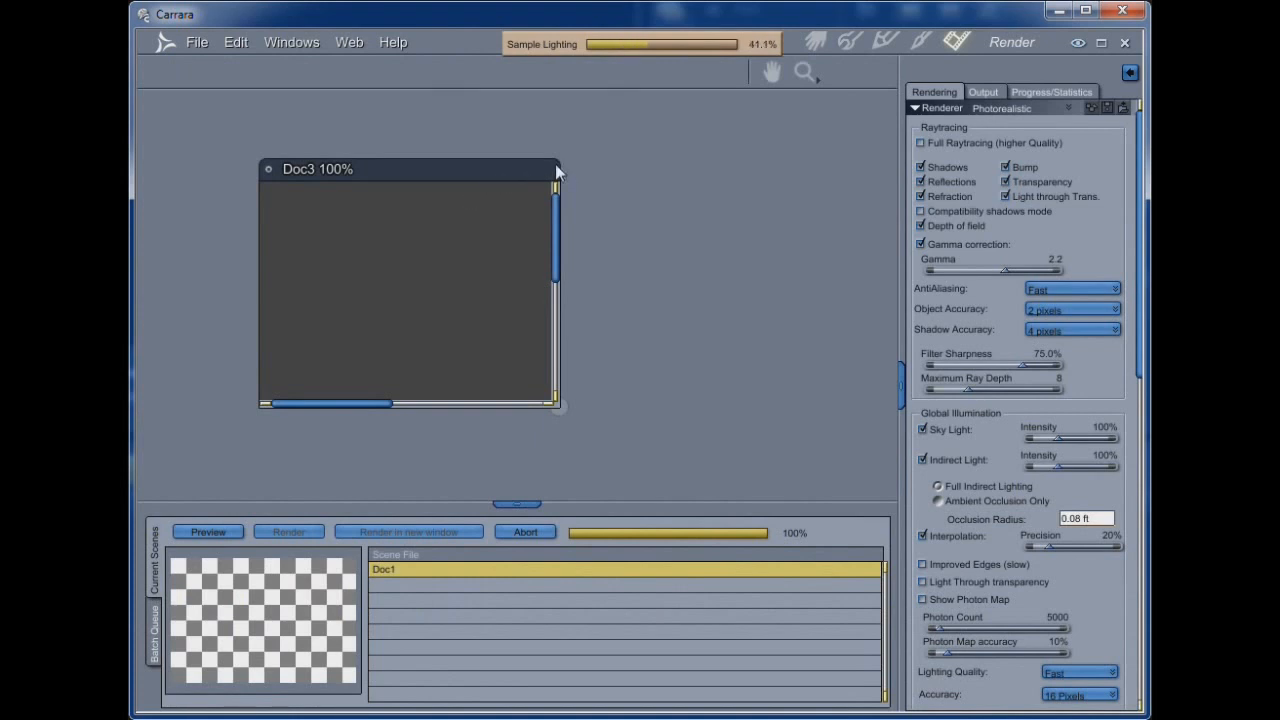
{"action": "left_click_drag", "start_coordinate": [511, 503], "coordinate": [507, 598]}
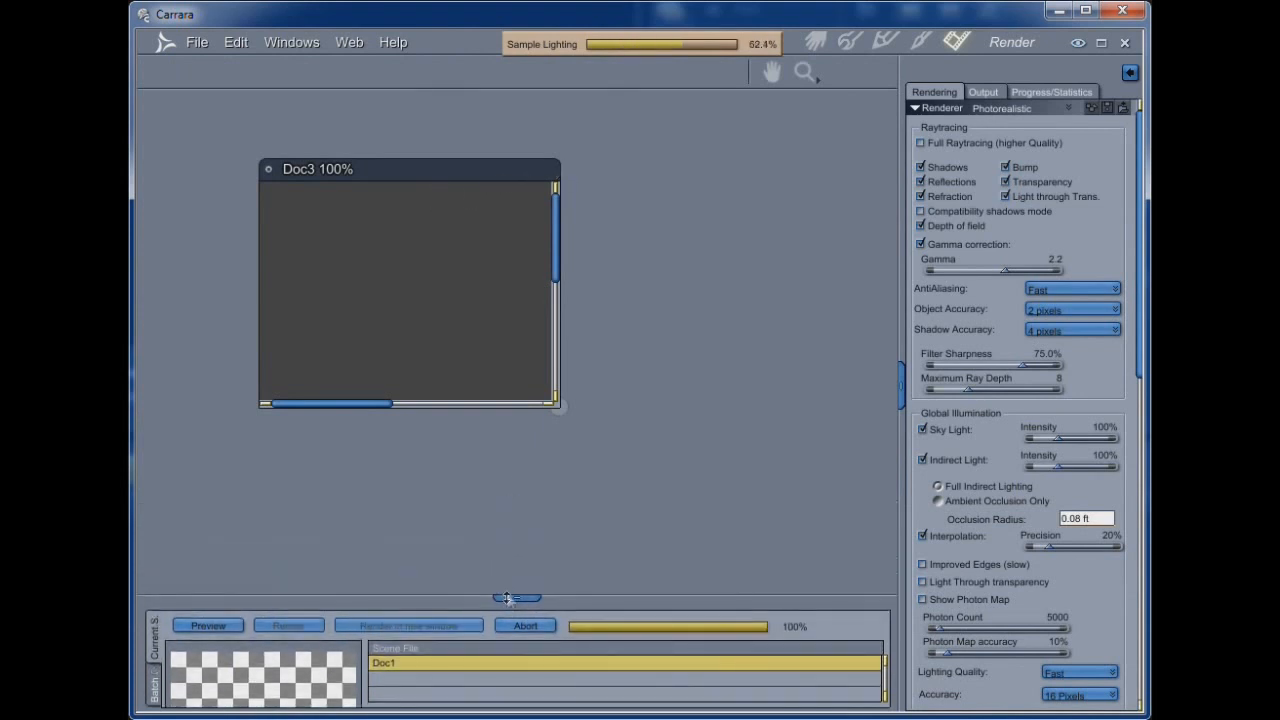
{"action": "left_click", "coordinate": [993, 92]}
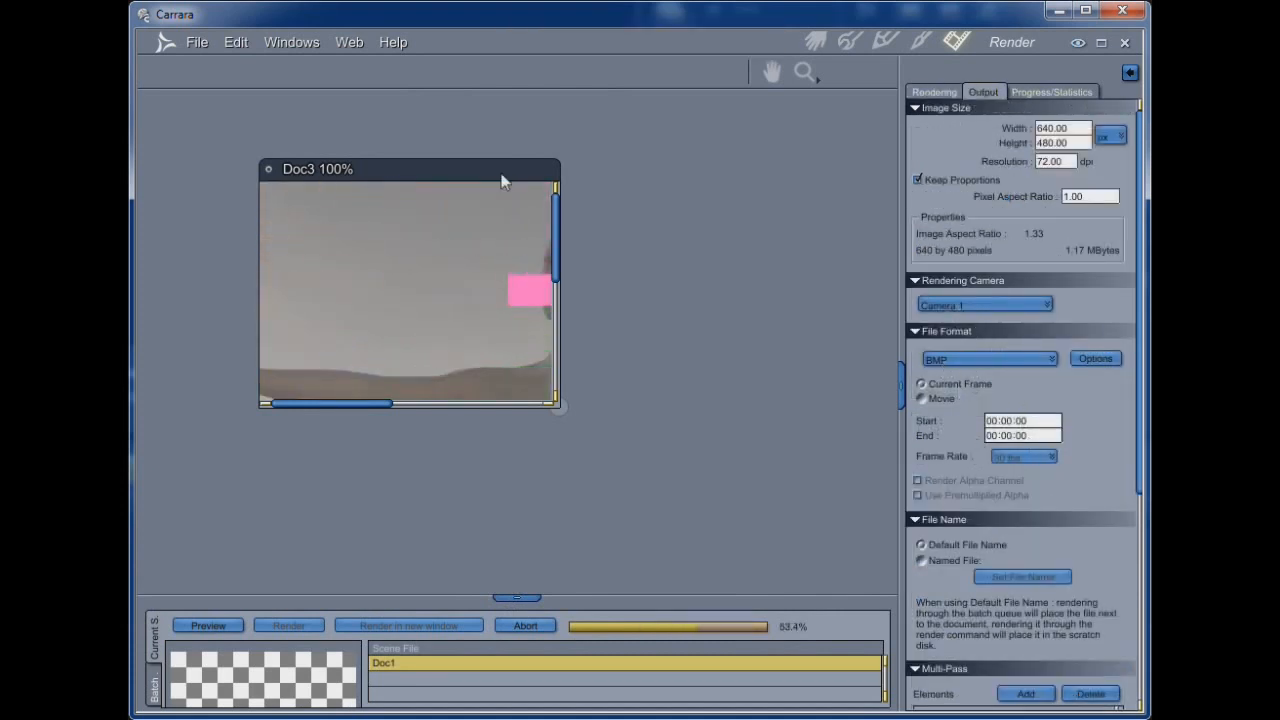
{"action": "left_click_drag", "start_coordinate": [437, 180], "coordinate": [337, 103]}
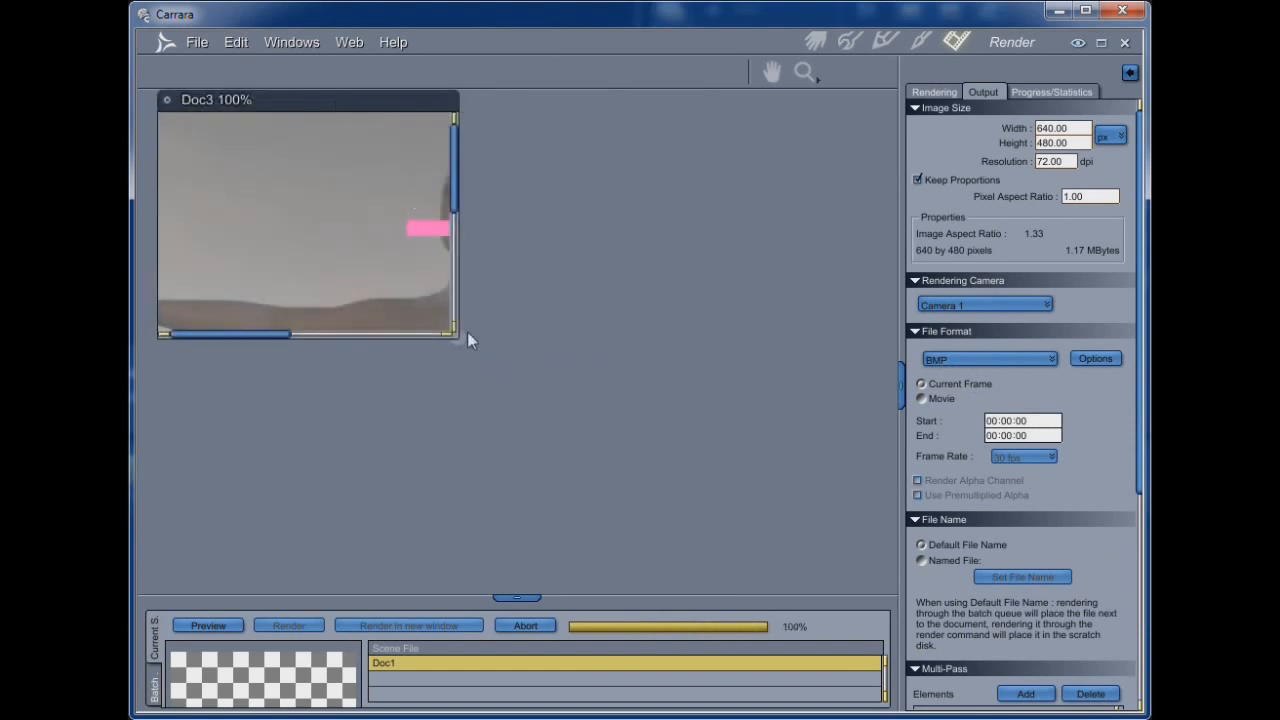
{"action": "left_click_drag", "start_coordinate": [457, 337], "coordinate": [884, 589]}
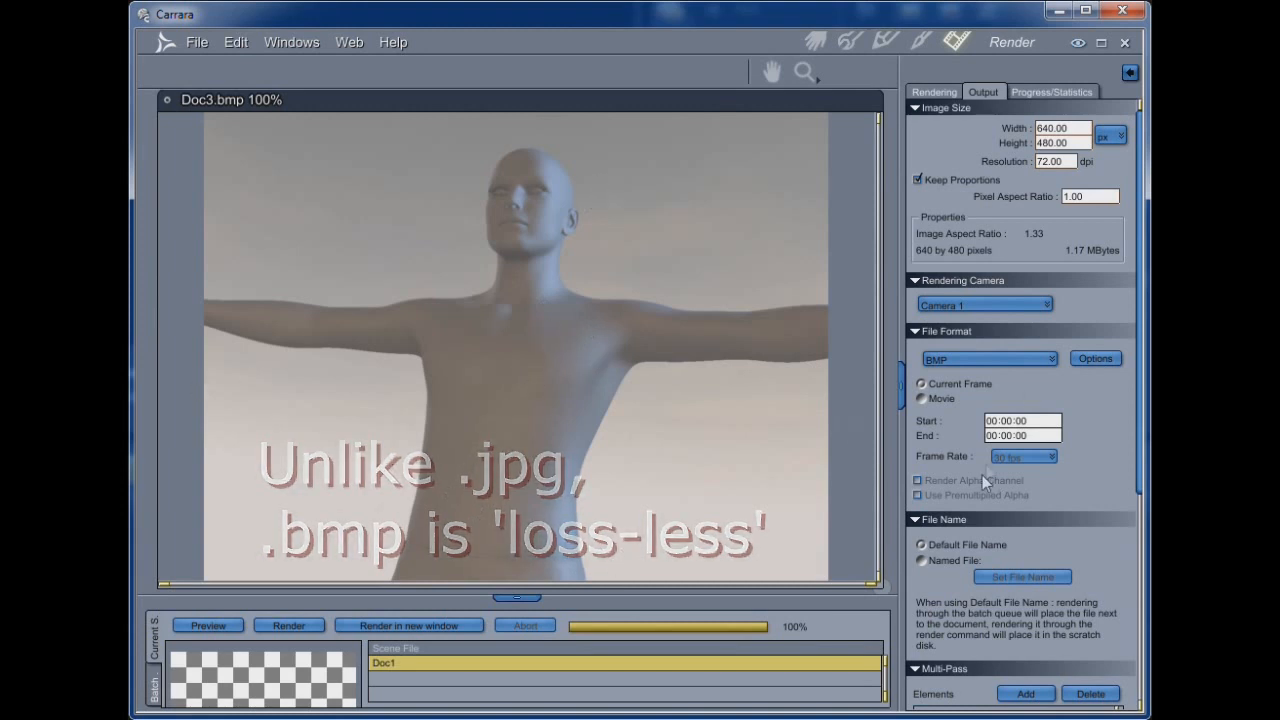
{"action": "left_click", "coordinate": [817, 42]}
{"action": "left_click_drag", "start_coordinate": [154, 420], "coordinate": [154, 420]}
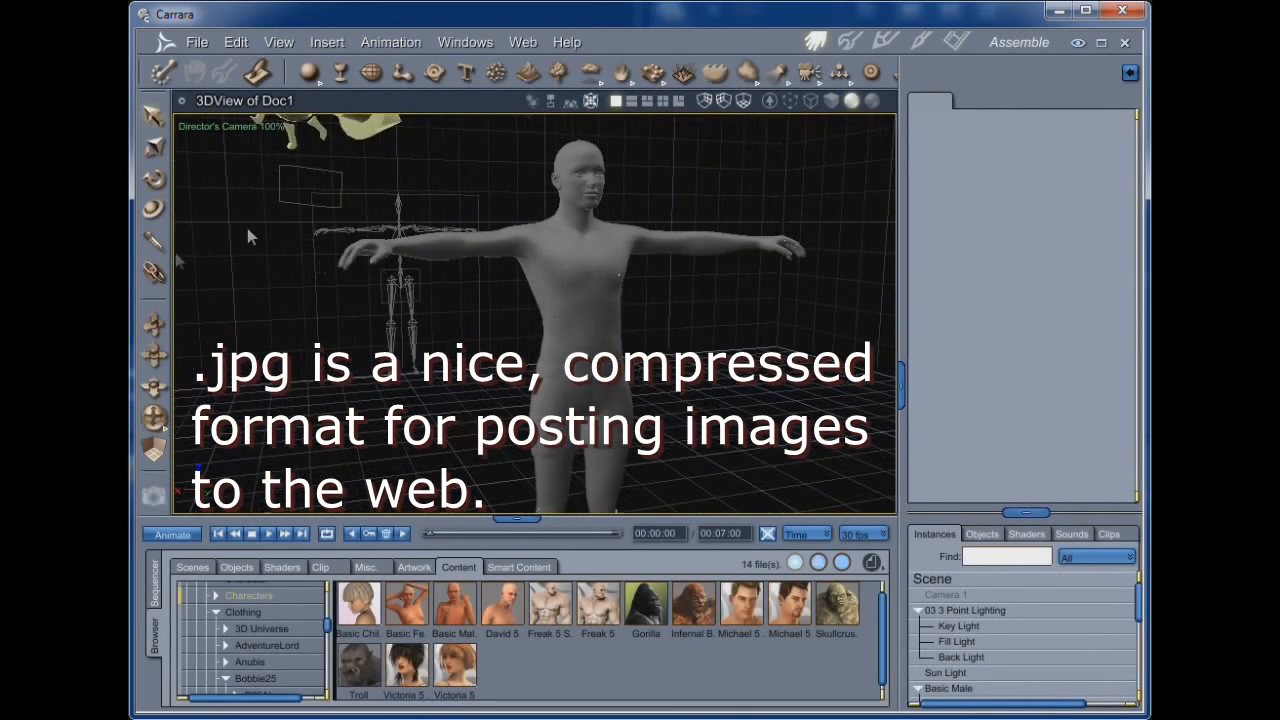
{"action": "left_click_drag", "start_coordinate": [154, 357], "coordinate": [151, 359]}
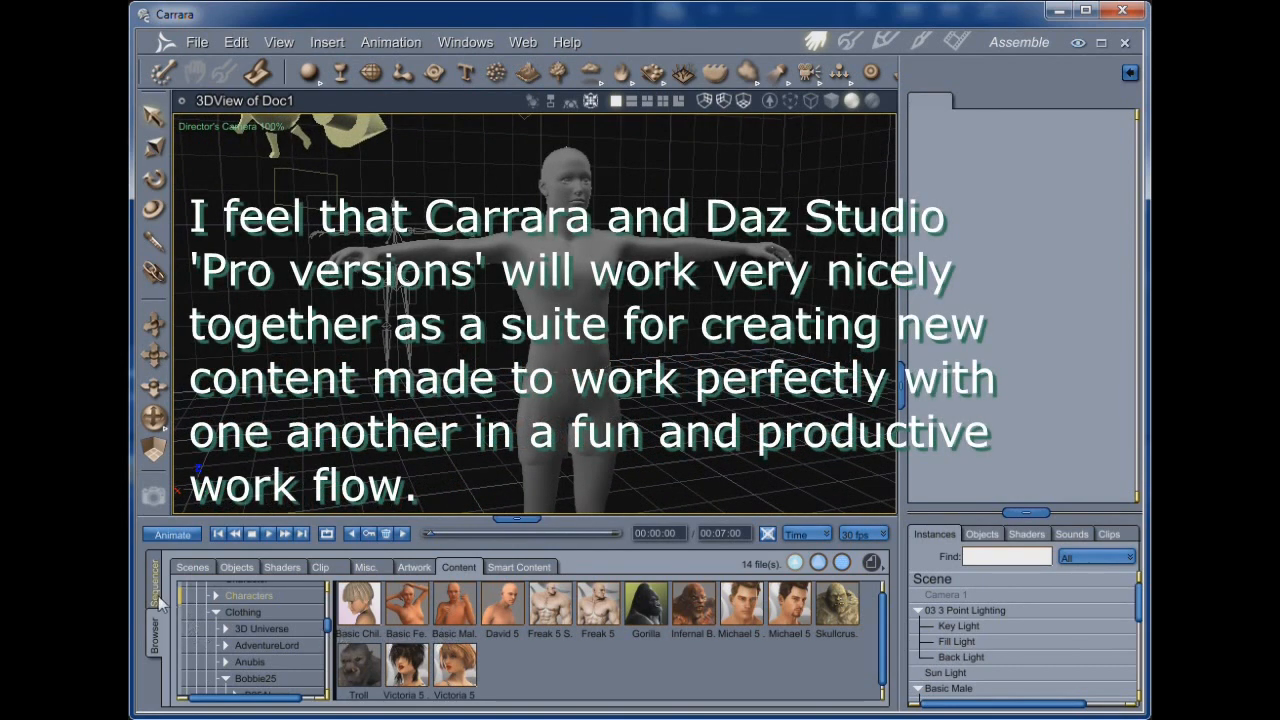
Show the Sequencer and collapse the Basic Male and 03 3 Point Lighting groups in the scene's instance list.
{"action": "left_click", "coordinate": [157, 598]}
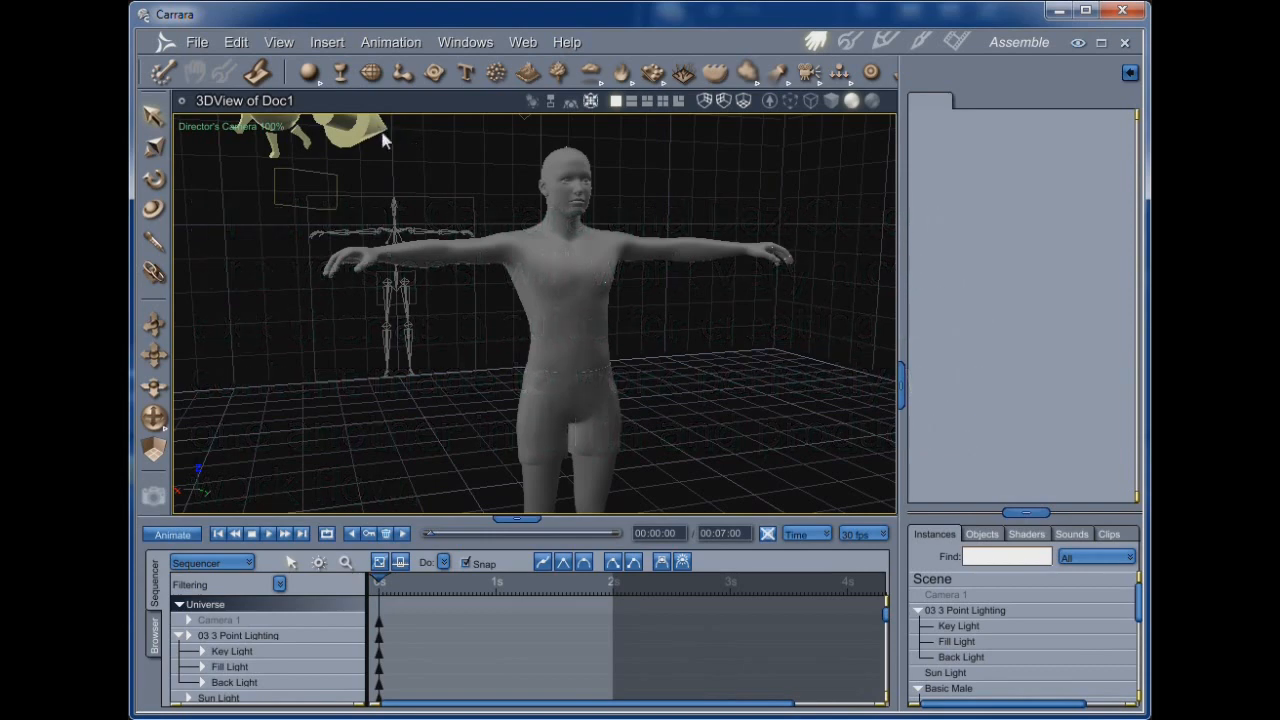
{"action": "left_click", "coordinate": [917, 688]}
{"action": "left_click", "coordinate": [917, 611]}
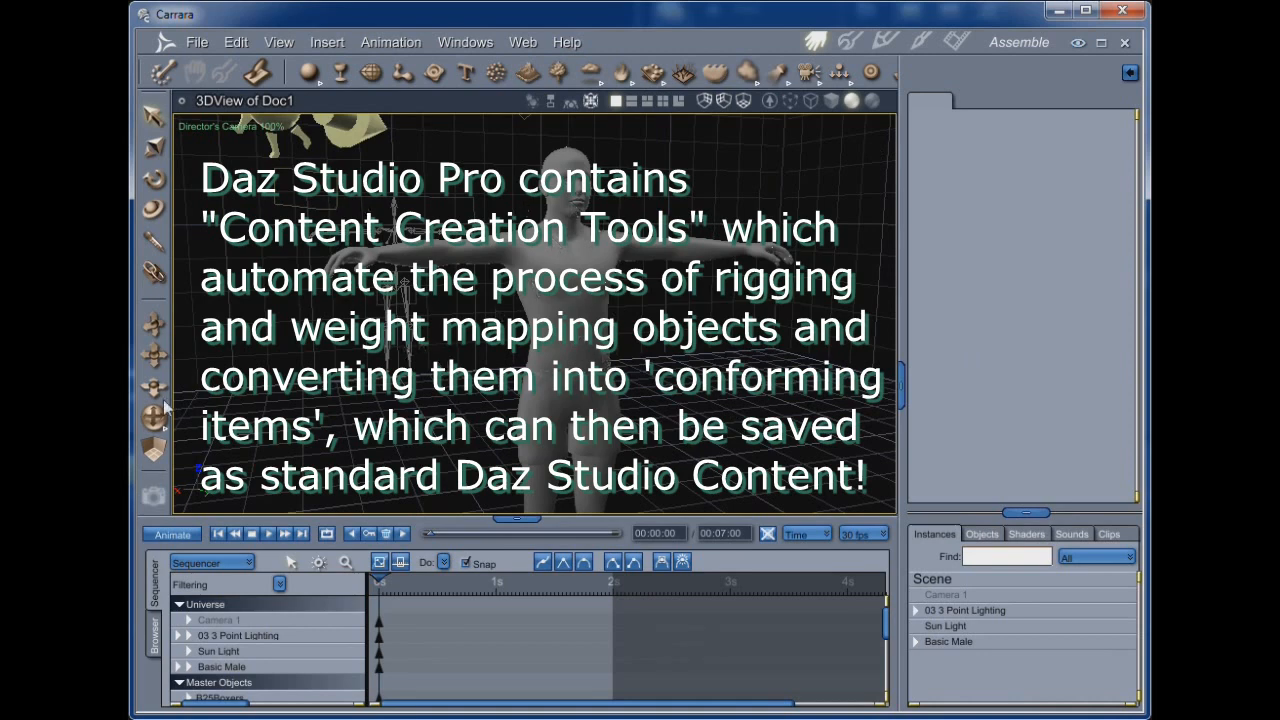
{"action": "mouse_move", "coordinate": [157, 420]}
{"action": "left_mouse_down"}
{"action": "mouse_move", "coordinate": [140, 410]}
{"action": "mouse_move", "coordinate": [155, 418]}
{"action": "left_mouse_up"}
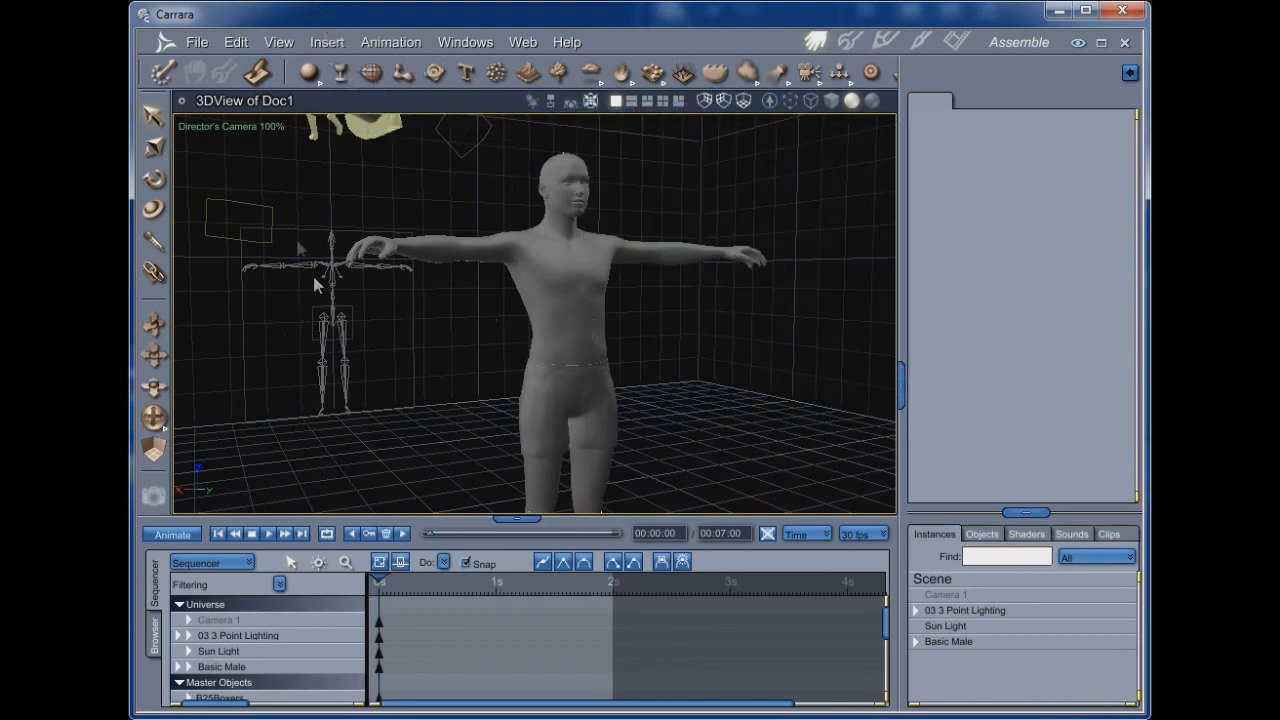
Add an empty Vertex Object to the scene and open it in the Model room.
{"action": "left_click", "coordinate": [328, 42]}
{"action": "left_click", "coordinate": [328, 42]}
{"action": "left_click", "coordinate": [330, 43]}
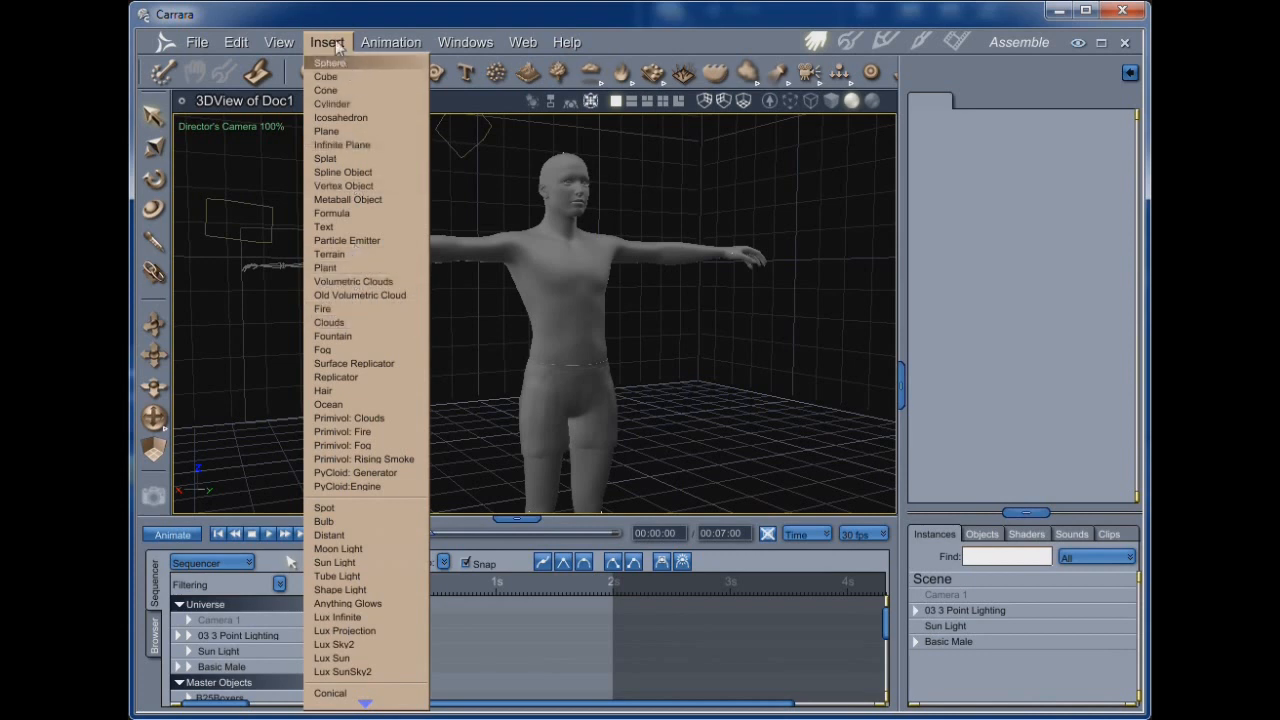
{"action": "left_click", "coordinate": [334, 43]}
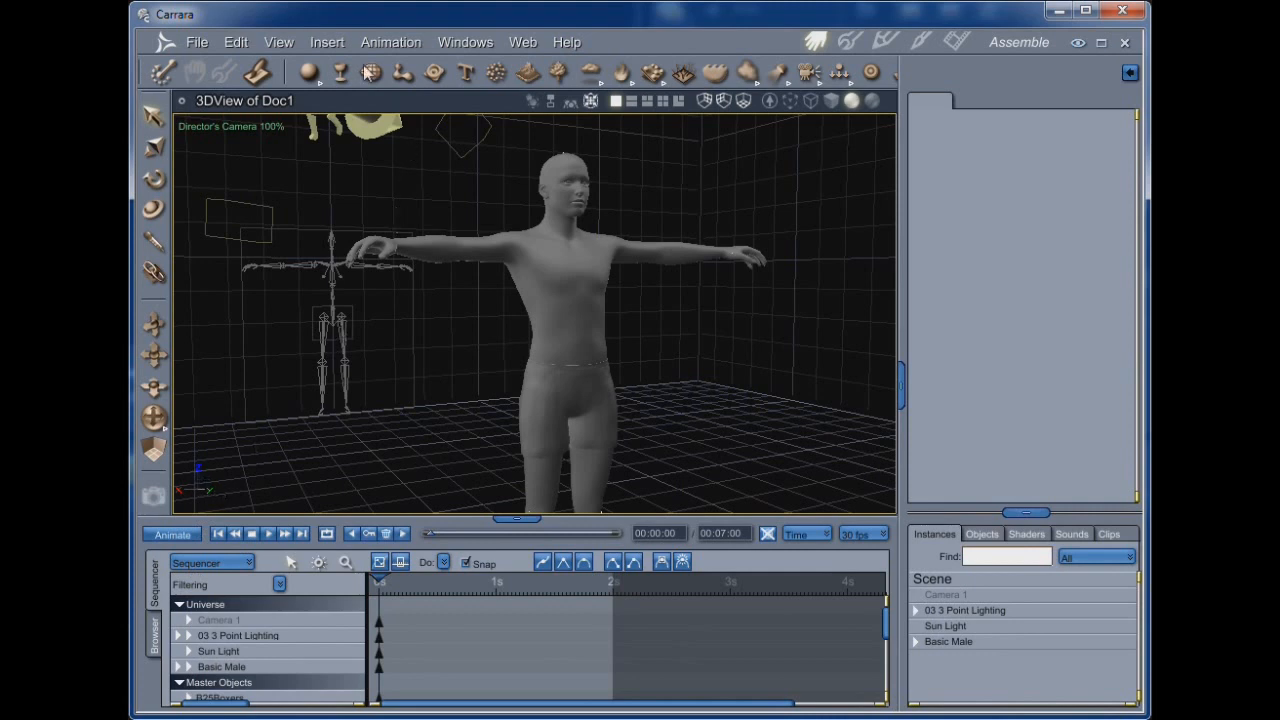
{"action": "left_click_drag", "start_coordinate": [374, 77], "coordinate": [945, 576]}
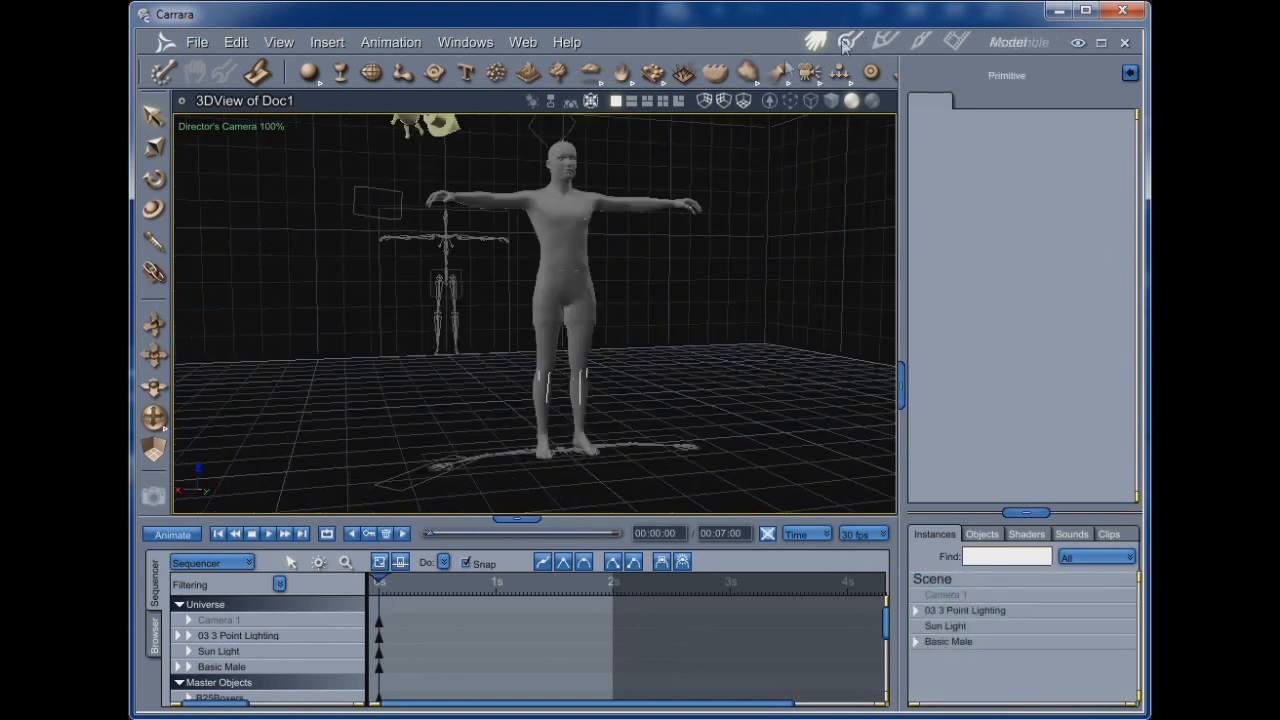
{"action": "left_click_drag", "start_coordinate": [500, 138], "coordinate": [941, 587]}
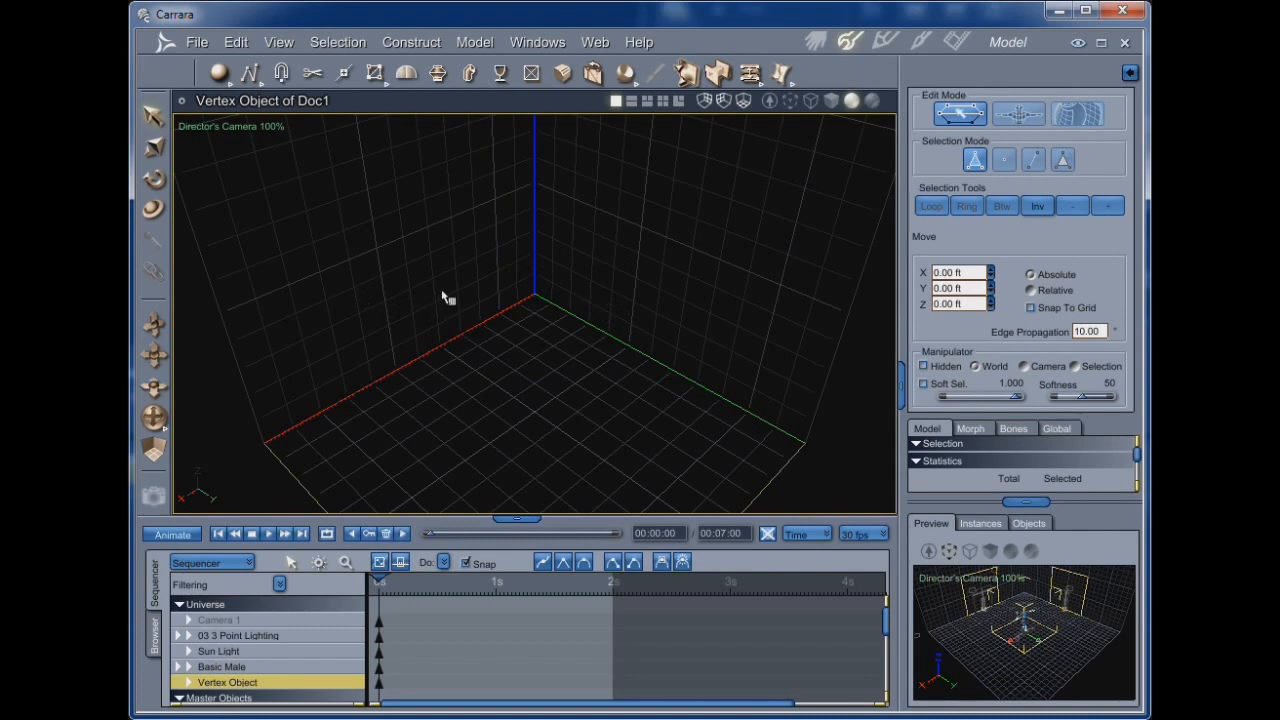
Insert a cube with X, Y and Z sizes of 1 into the Vertex Object and return to the Assemble room.
{"action": "left_click", "coordinate": [434, 50]}
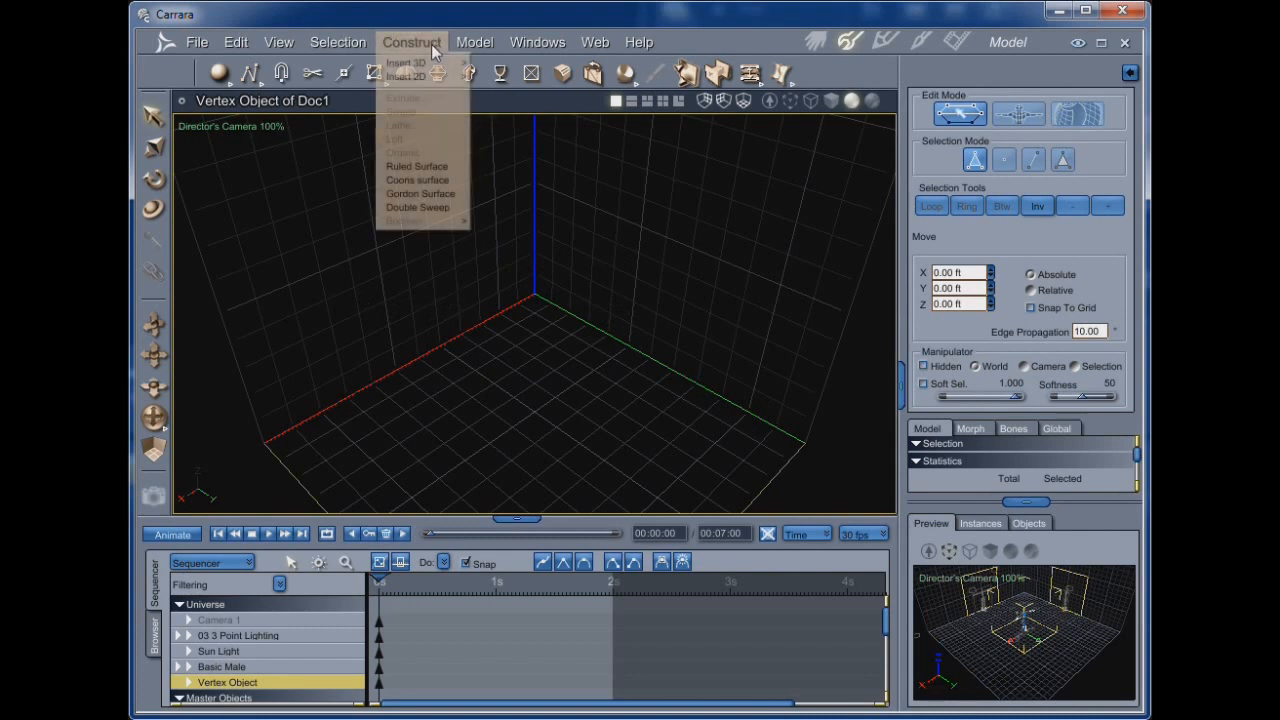
{"action": "mouse_move", "coordinate": [432, 68]}
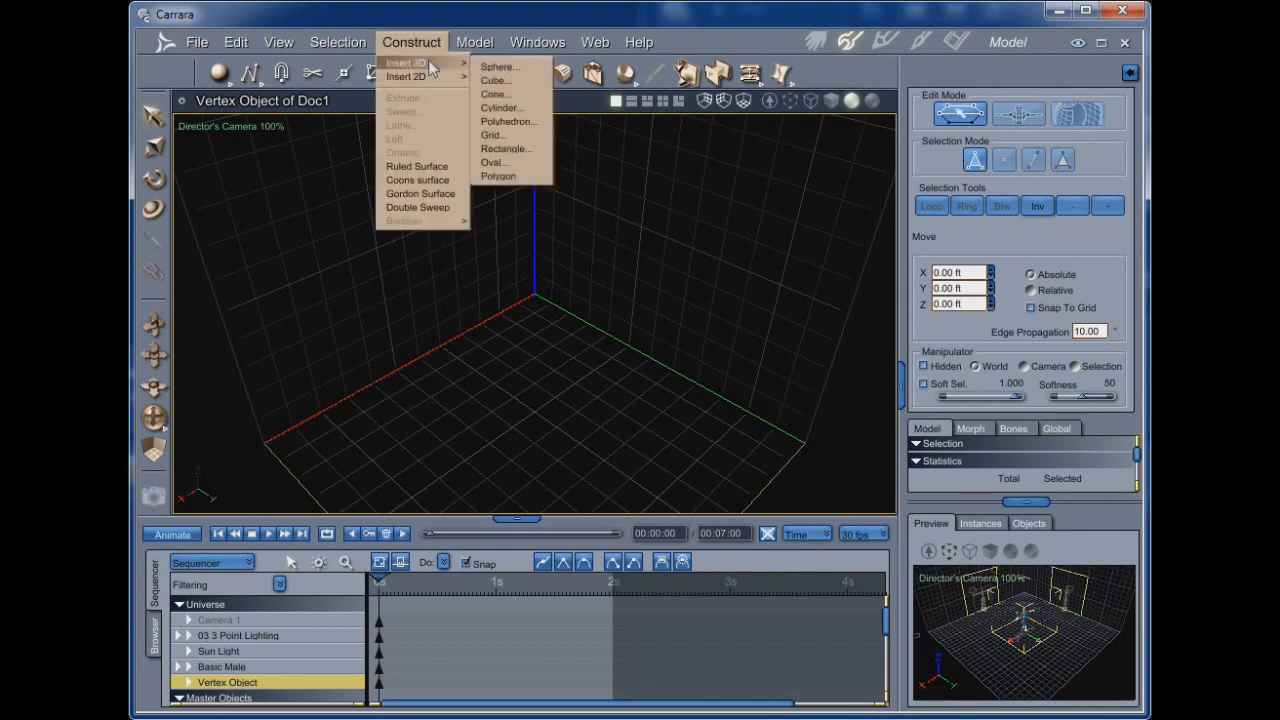
{"action": "left_click", "coordinate": [496, 81]}
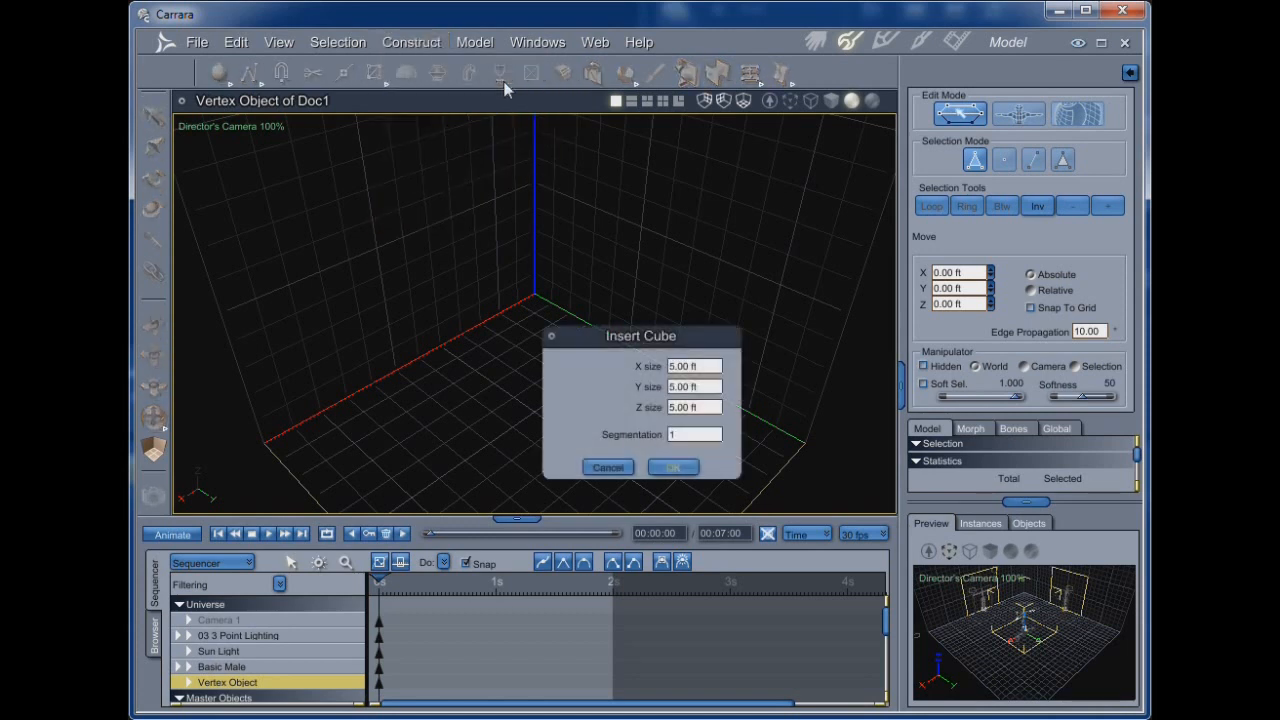
{"action": "double_click", "coordinate": [719, 407]}
{"action": "type", "text": "1"}
{"action": "double_click", "coordinate": [696, 387]}
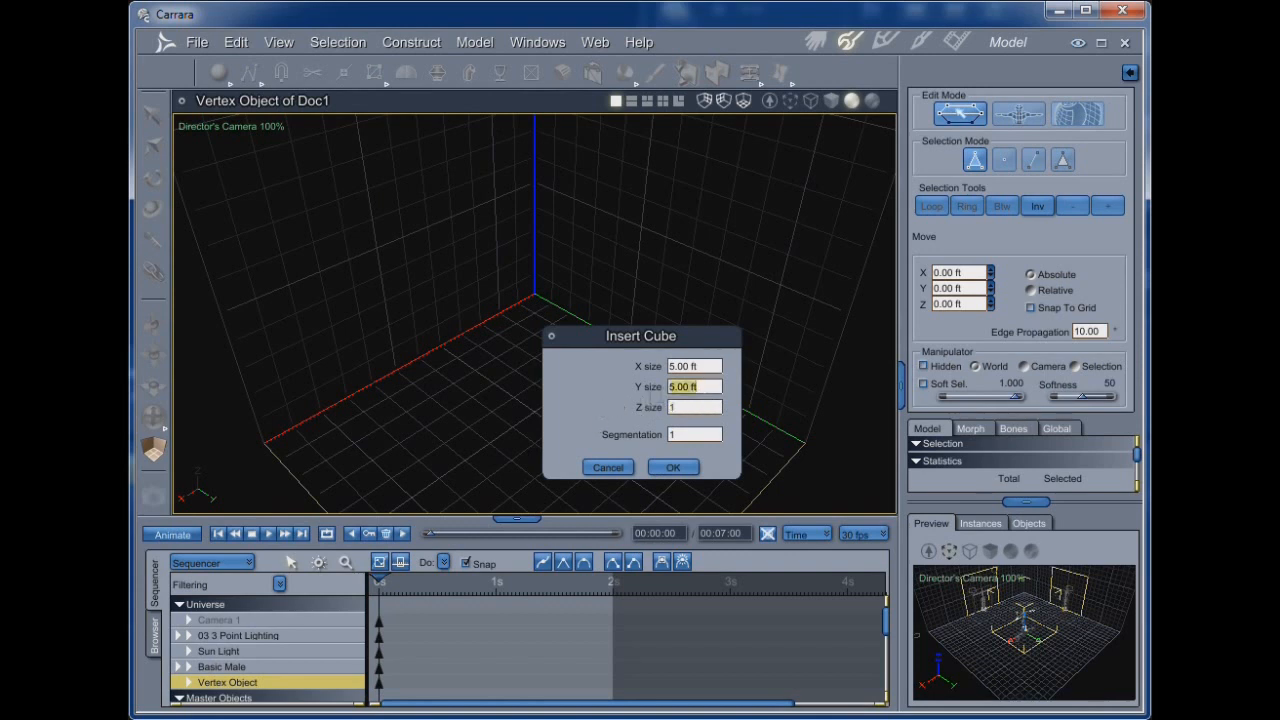
{"action": "type", "text": "1"}
{"action": "double_click", "coordinate": [716, 367]}
{"action": "type", "text": "1"}
{"action": "left_click", "coordinate": [674, 468]}
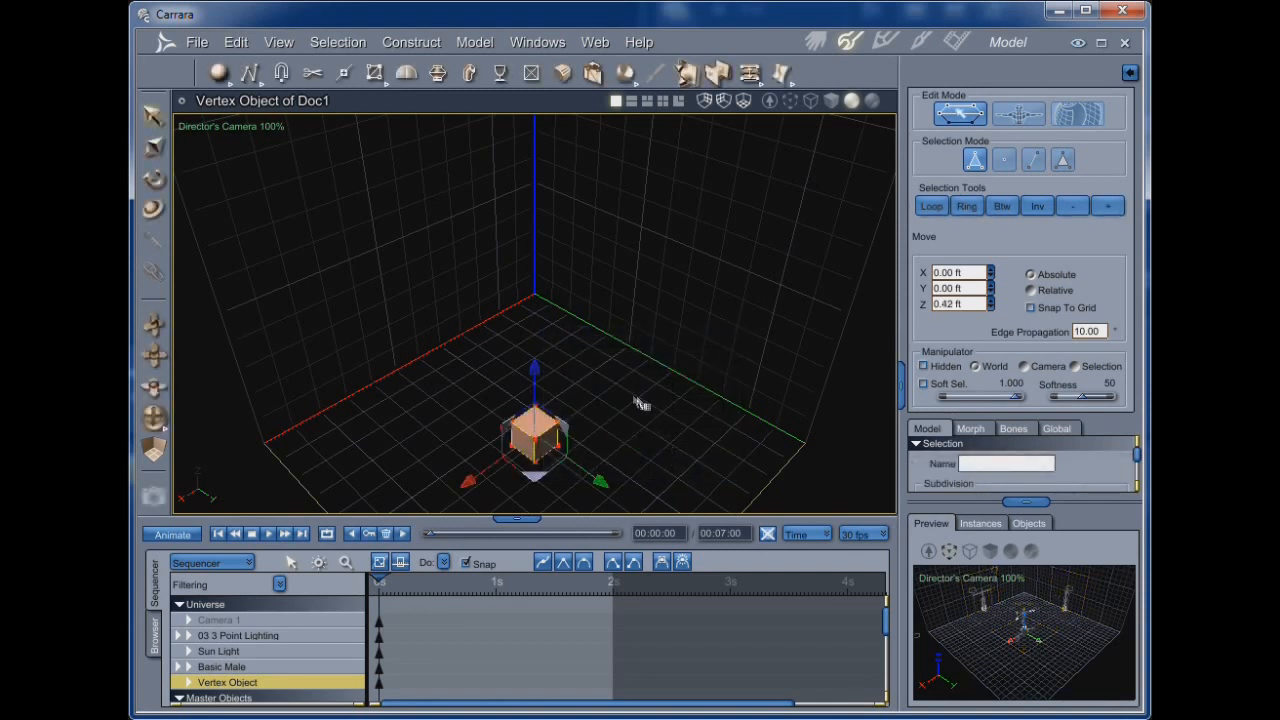
{"action": "left_click", "coordinate": [182, 101]}
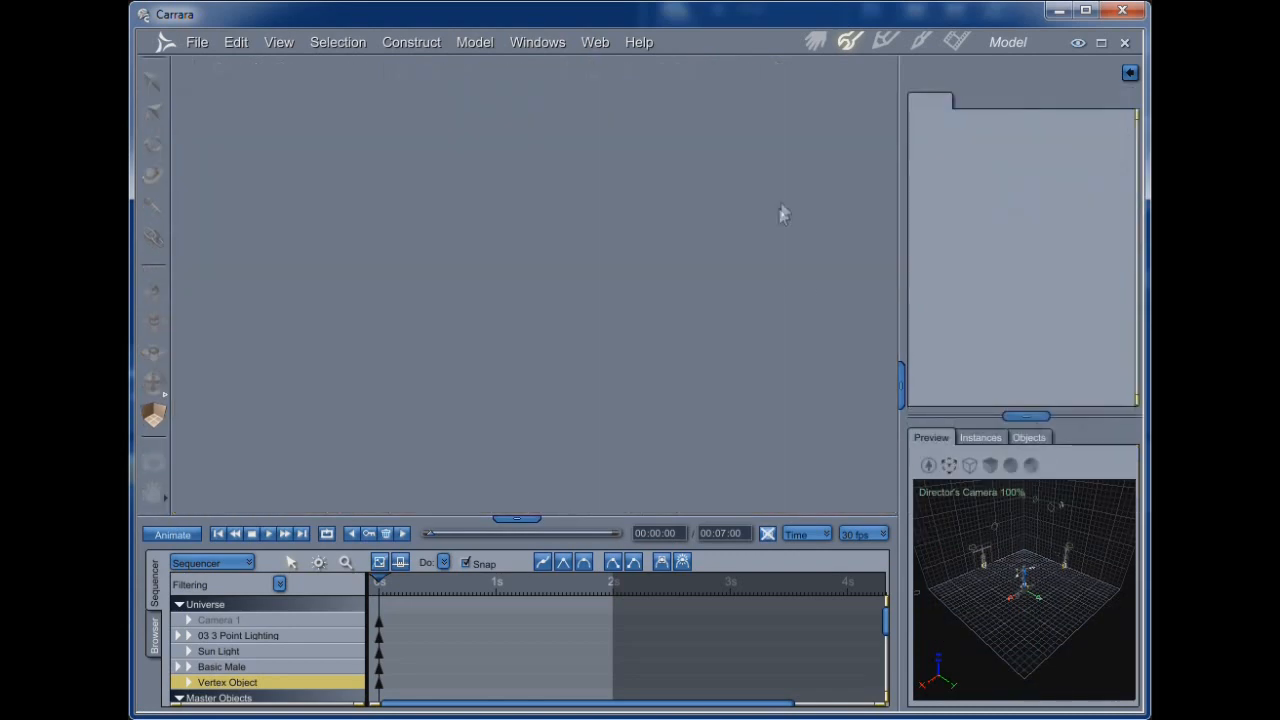
{"action": "left_click", "coordinate": [814, 42]}
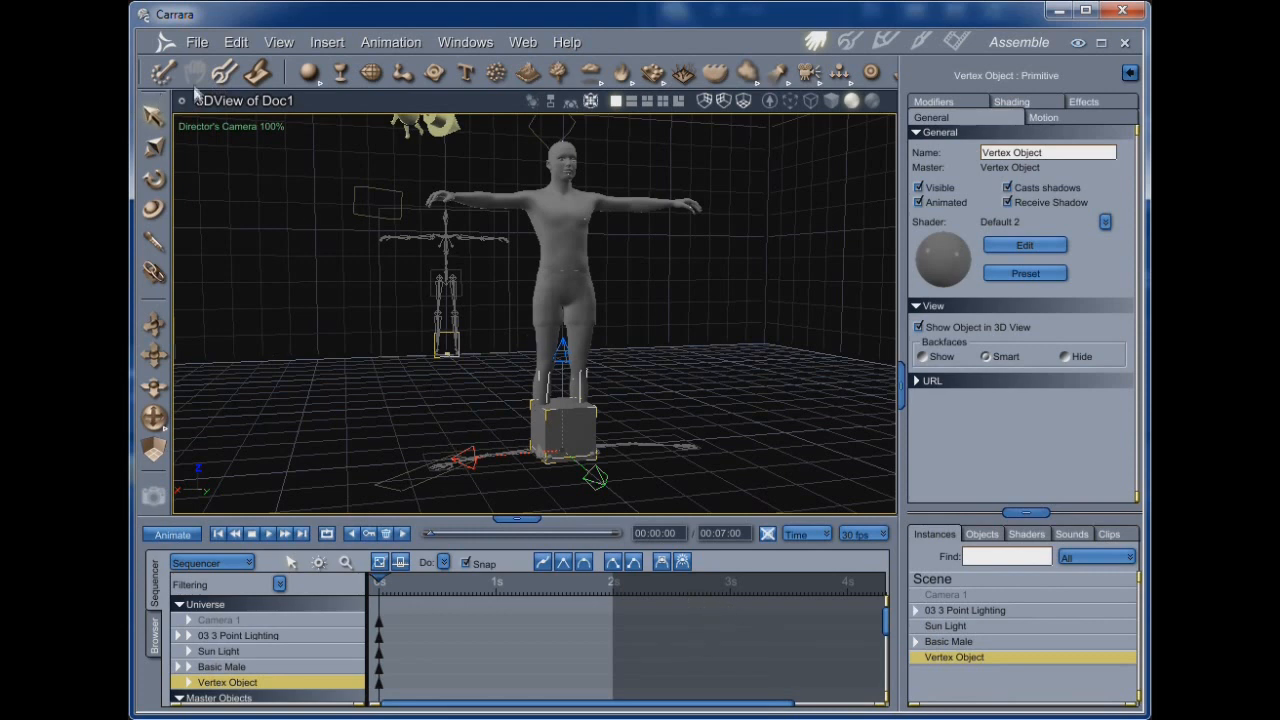
View the cube in in-scene modeling mode beside the figure and return to normal scene assembly.
{"action": "left_click", "coordinate": [222, 79]}
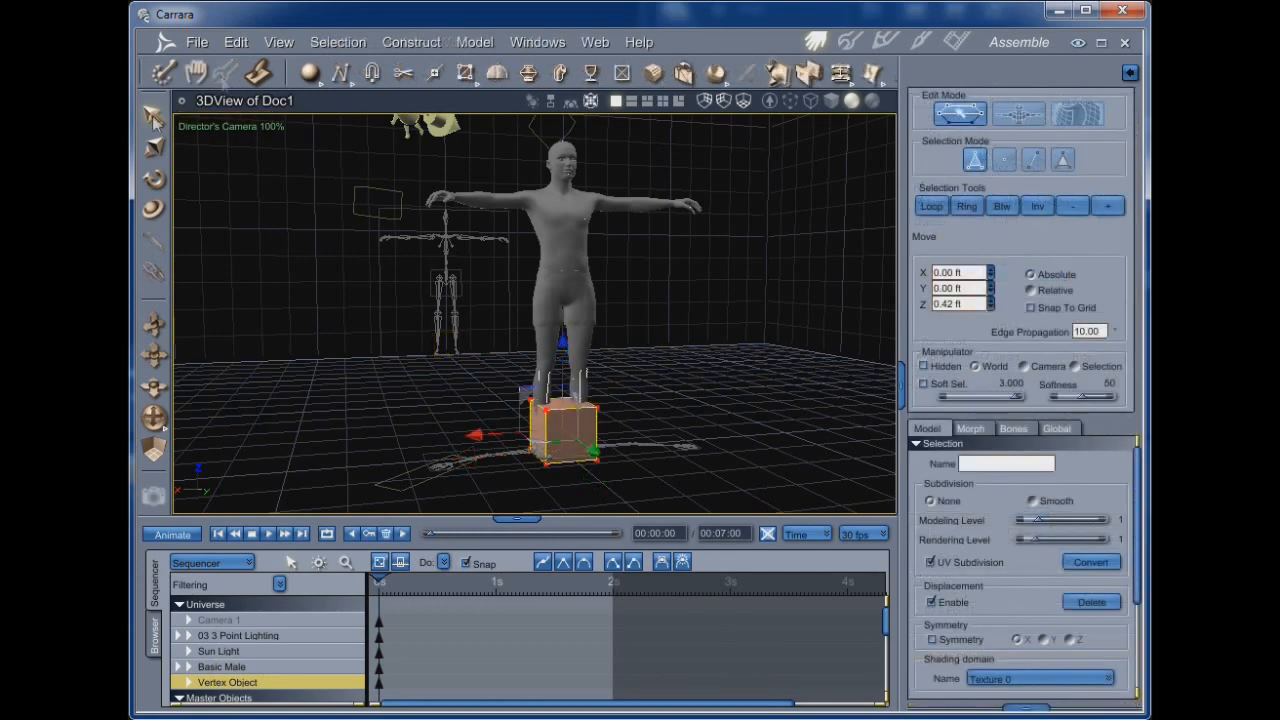
{"action": "scroll", "coordinate": [733, 410], "scroll_direction": "up", "scroll_amount": 2}
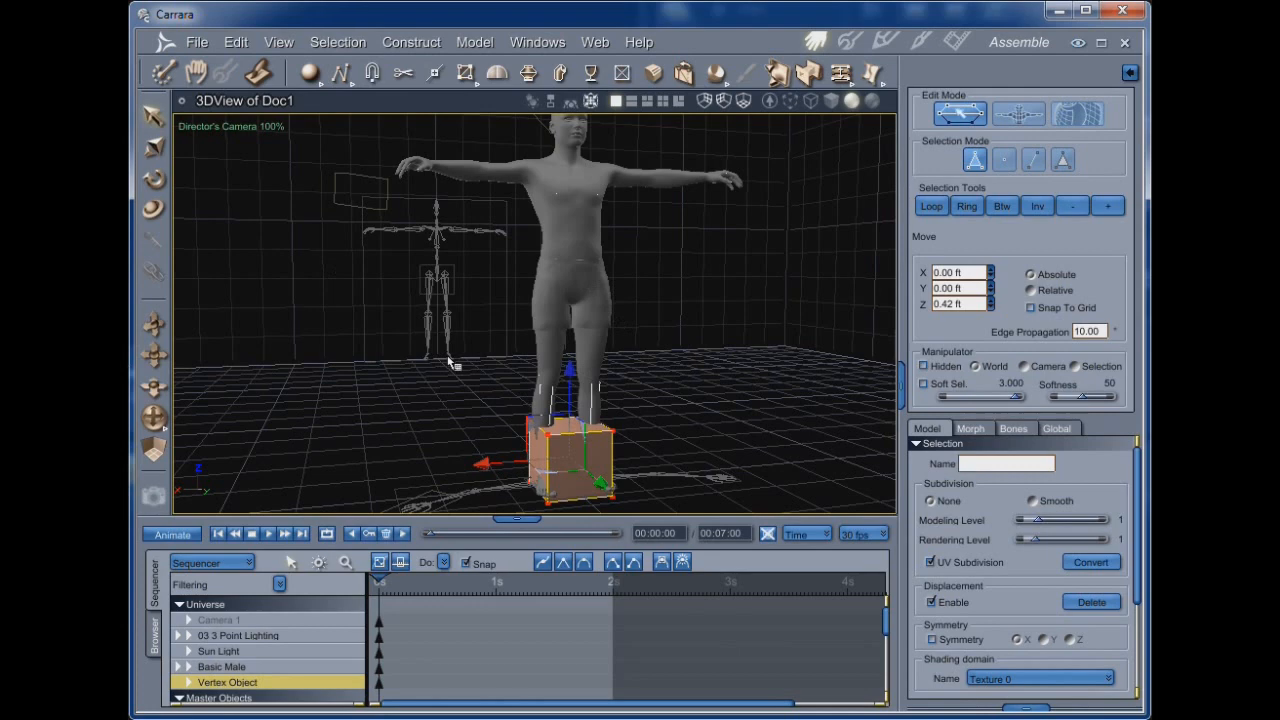
{"action": "scroll", "coordinate": [720, 399], "scroll_direction": "down", "scroll_amount": 2}
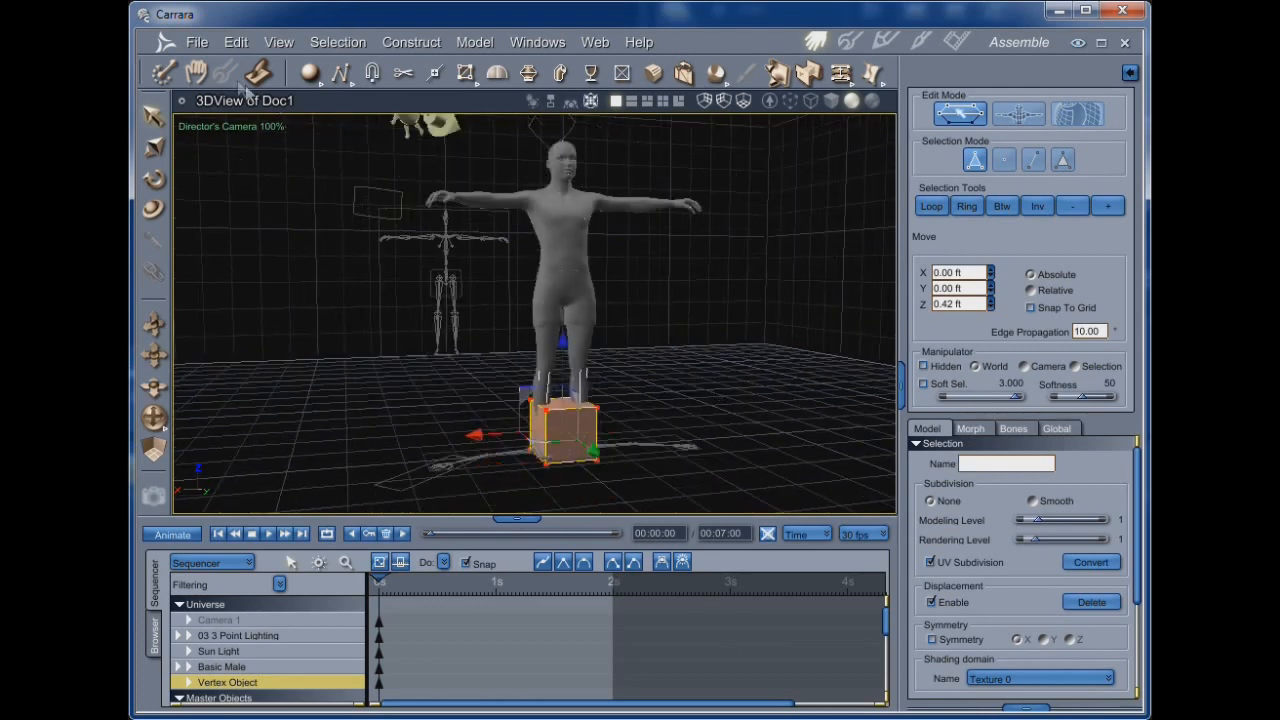
{"action": "left_click", "coordinate": [197, 75]}
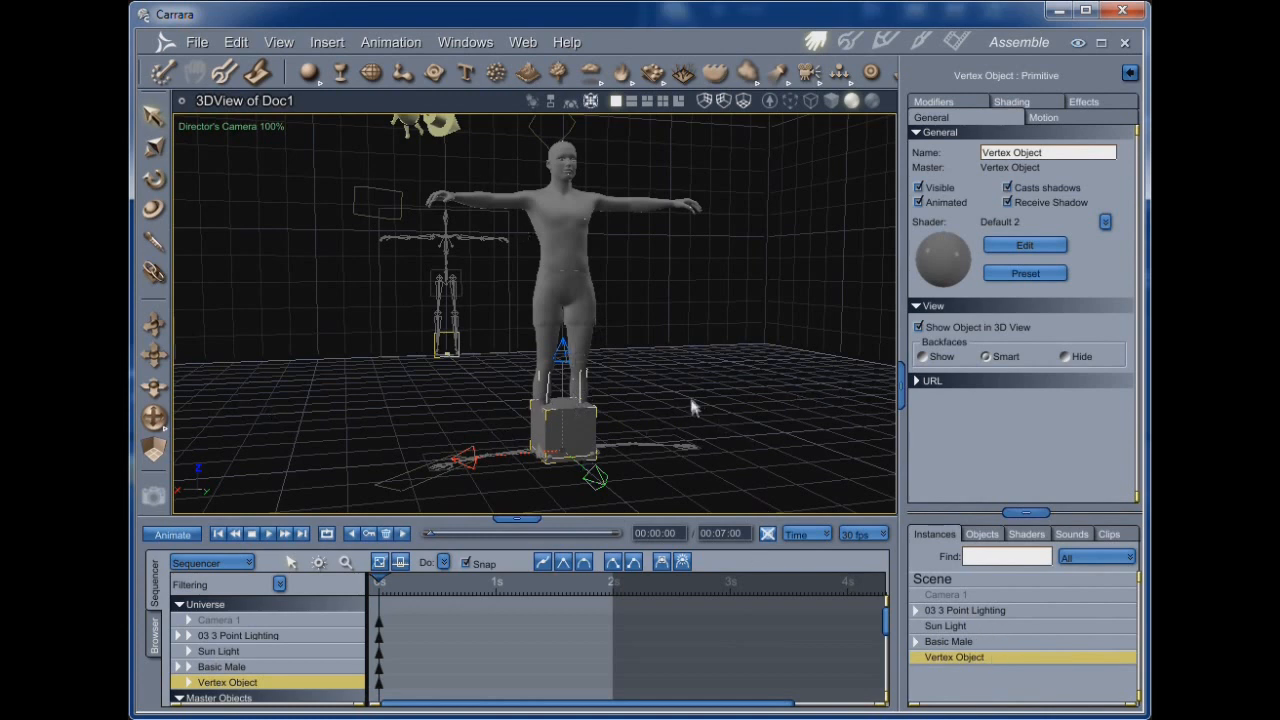
Examine the cube in in-scene modeling mode from several angles and show its scale settings.
{"action": "left_click", "coordinate": [223, 75]}
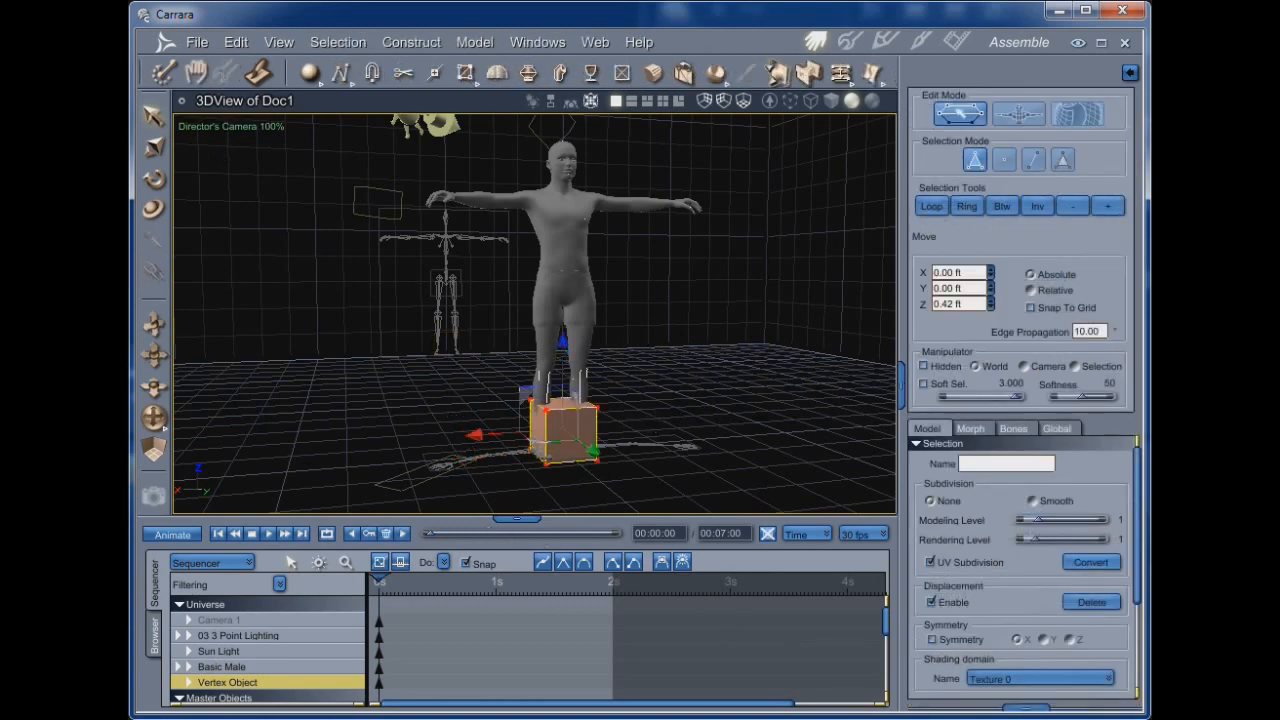
{"action": "left_click_drag", "start_coordinate": [154, 418], "coordinate": [280, 492]}
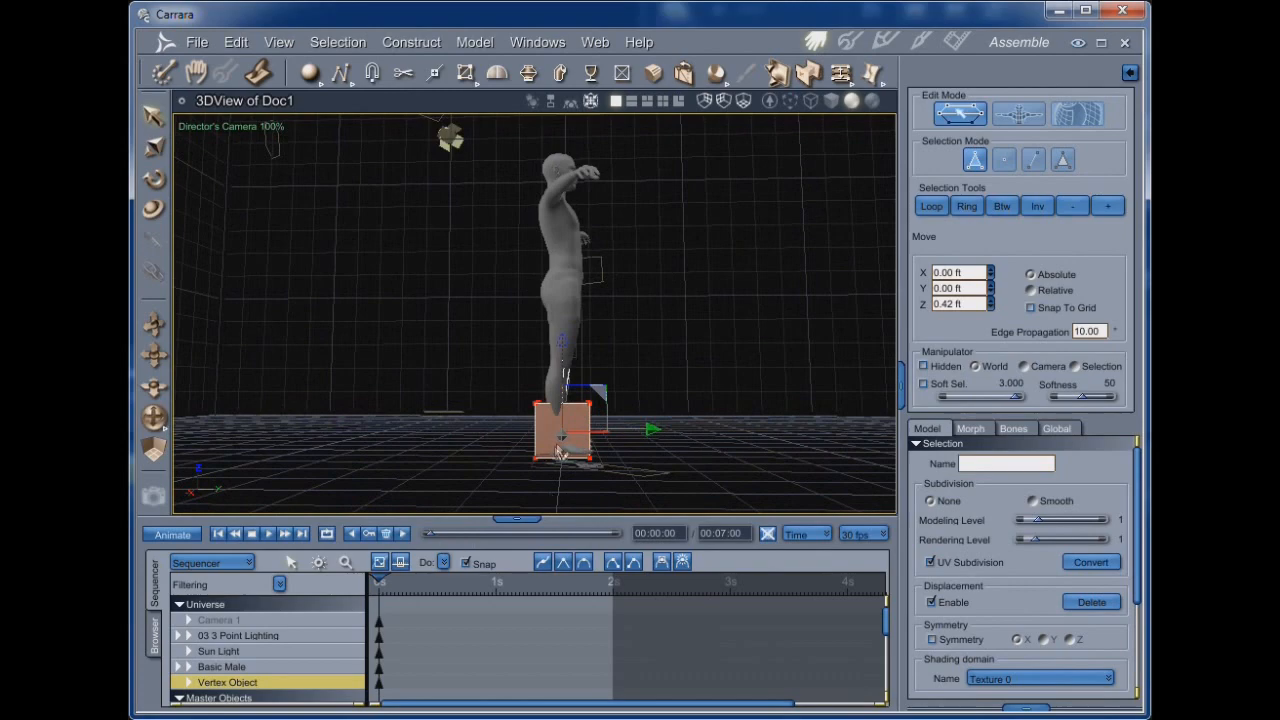
{"action": "left_click_drag", "start_coordinate": [154, 418], "coordinate": [186, 430]}
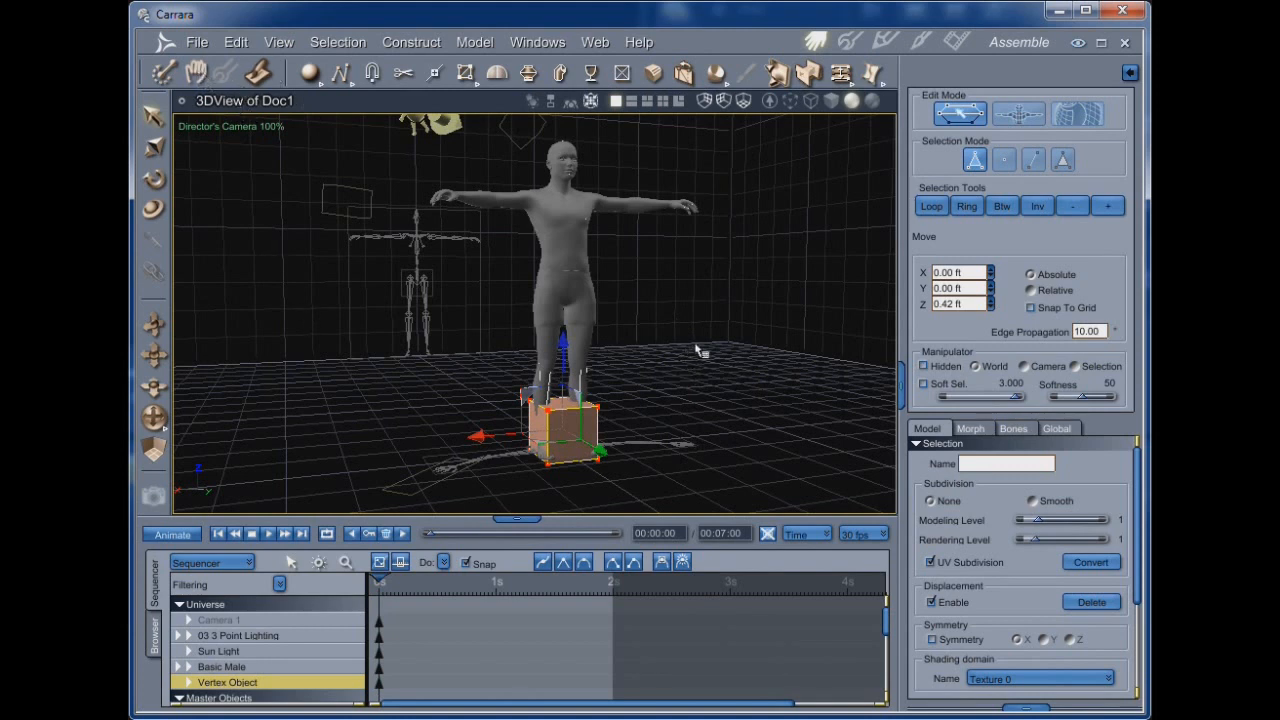
{"action": "left_click", "coordinate": [153, 147]}
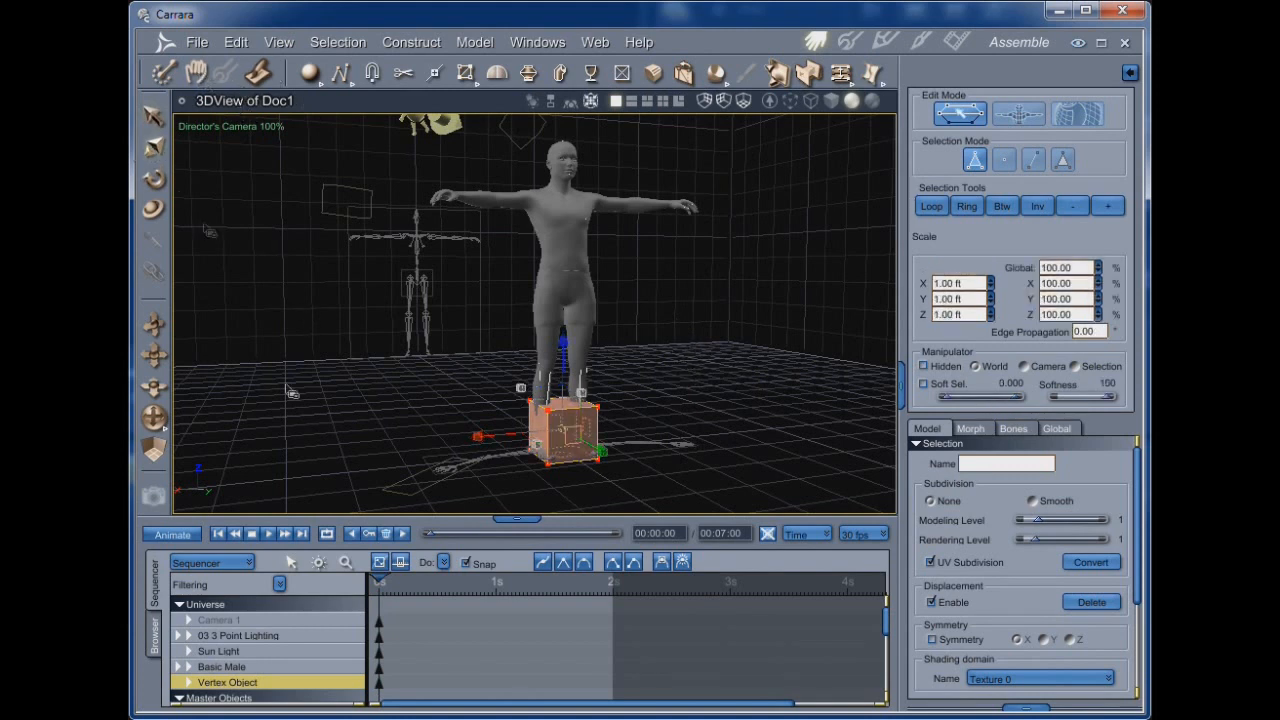
Return to scene assembly, show the Vertex Object's motion and transform settings, and go back to its general settings.
{"action": "left_click", "coordinate": [198, 76]}
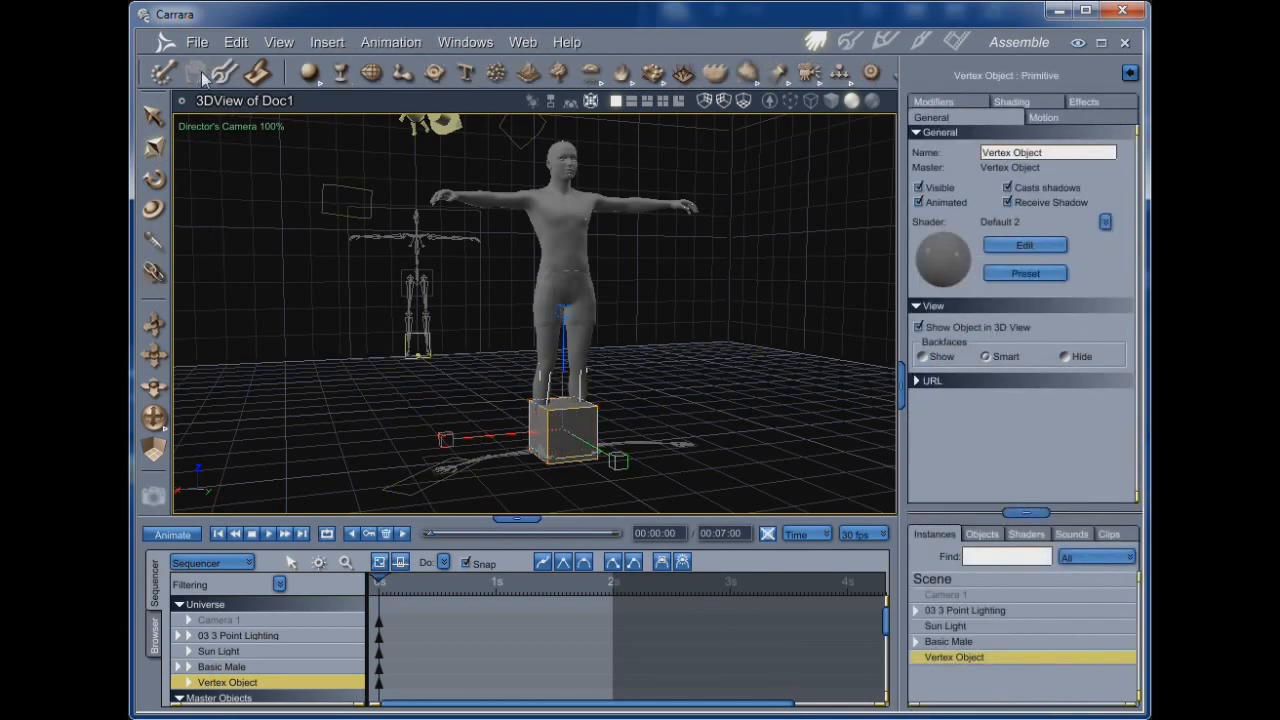
{"action": "left_click", "coordinate": [1061, 120]}
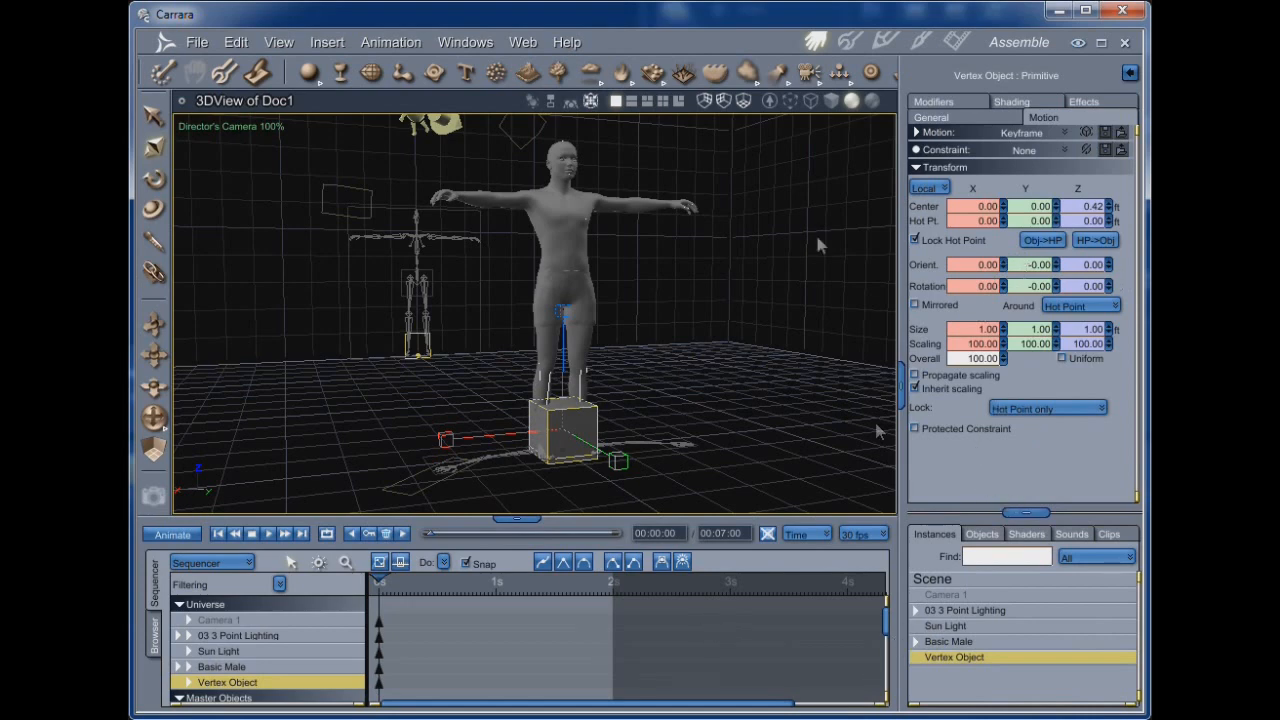
{"action": "left_click", "coordinate": [957, 119]}
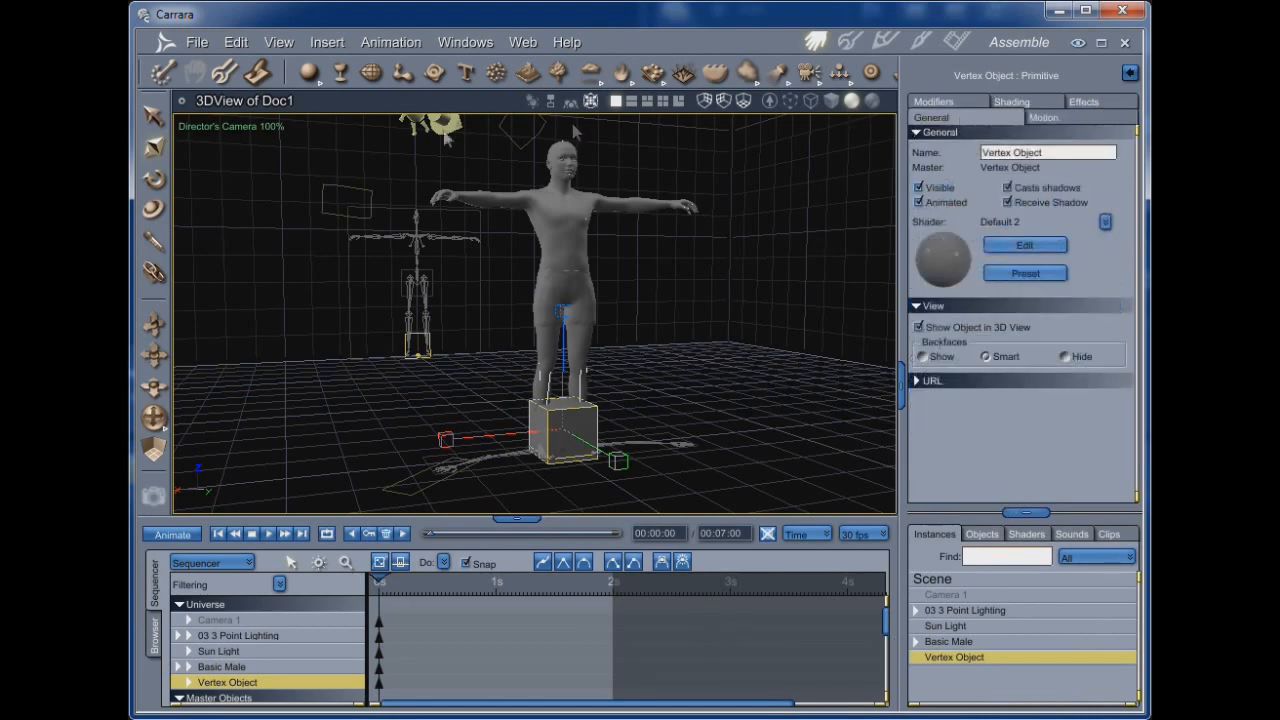
Reopen the Vertex Object in in-scene modeling mode and scale the cube uniformly down to about 0.70 ft.
{"action": "left_click", "coordinate": [225, 74]}
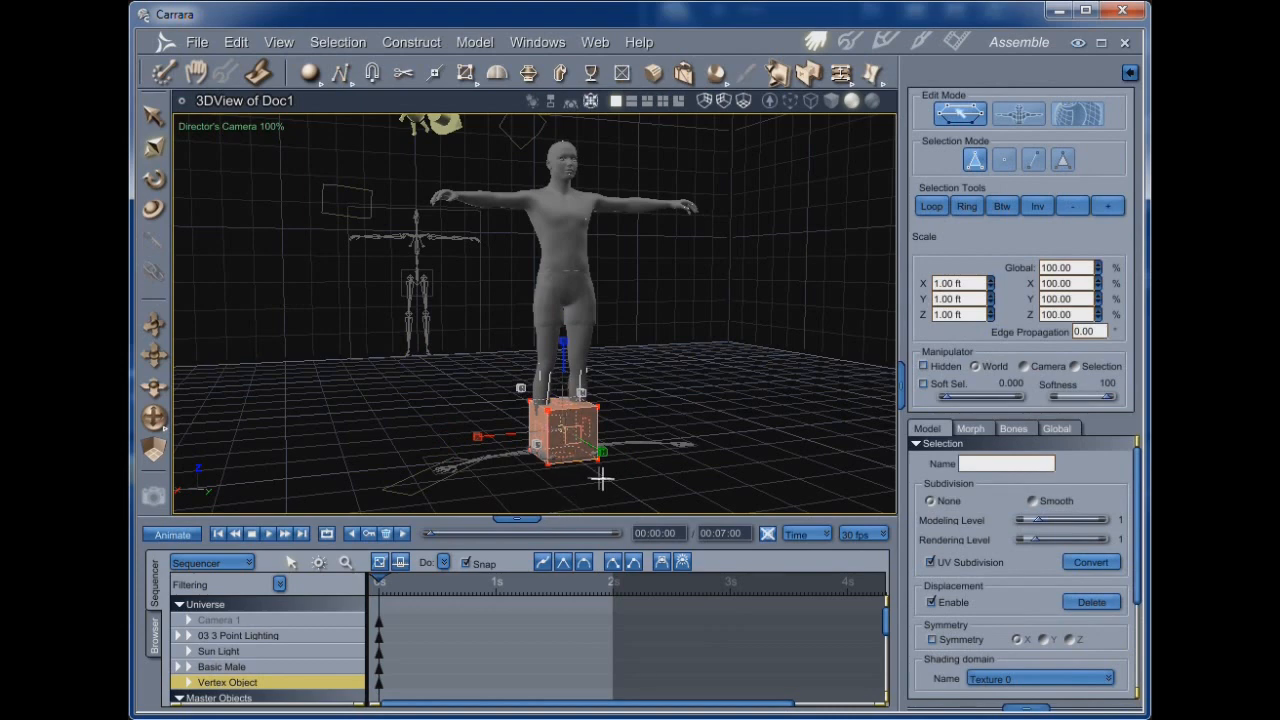
{"action": "scroll", "coordinate": [604, 479], "scroll_direction": "up", "scroll_amount": 4}
{"action": "scroll", "coordinate": [753, 250], "scroll_direction": "down", "scroll_amount": 2}
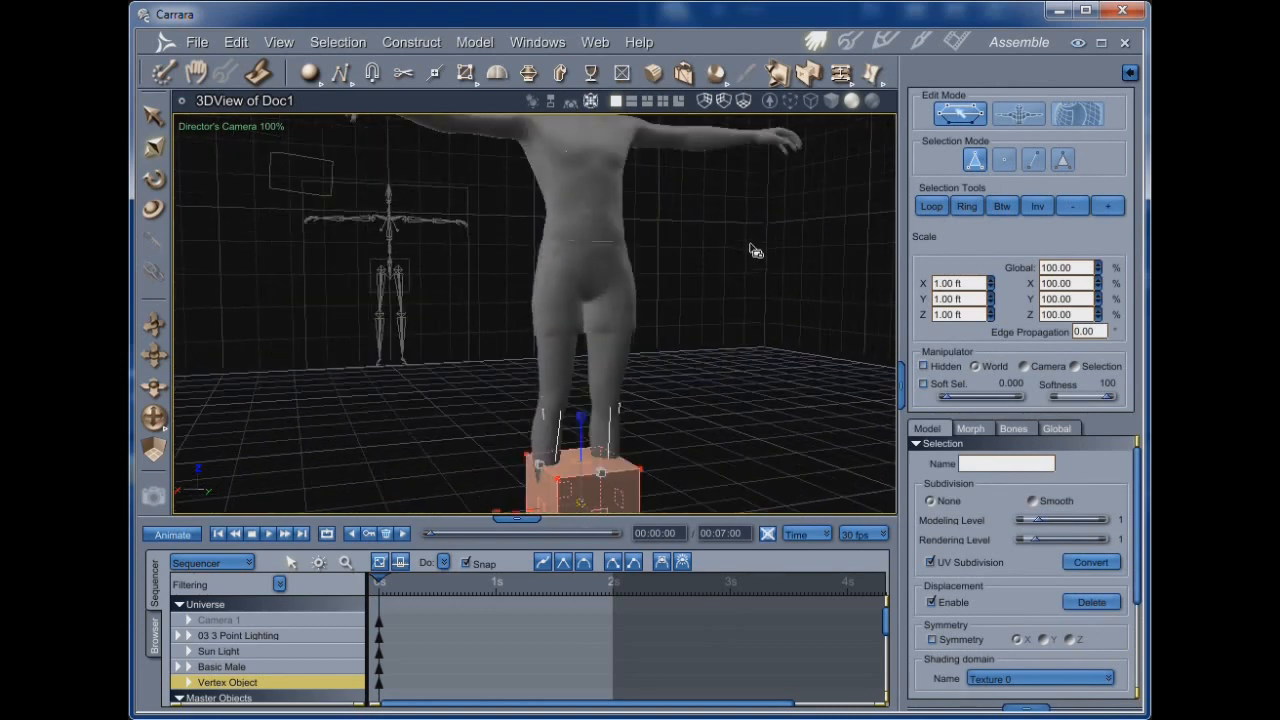
{"action": "middle_click_drag", "start_coordinate": [604, 320], "coordinate": [725, 283]}
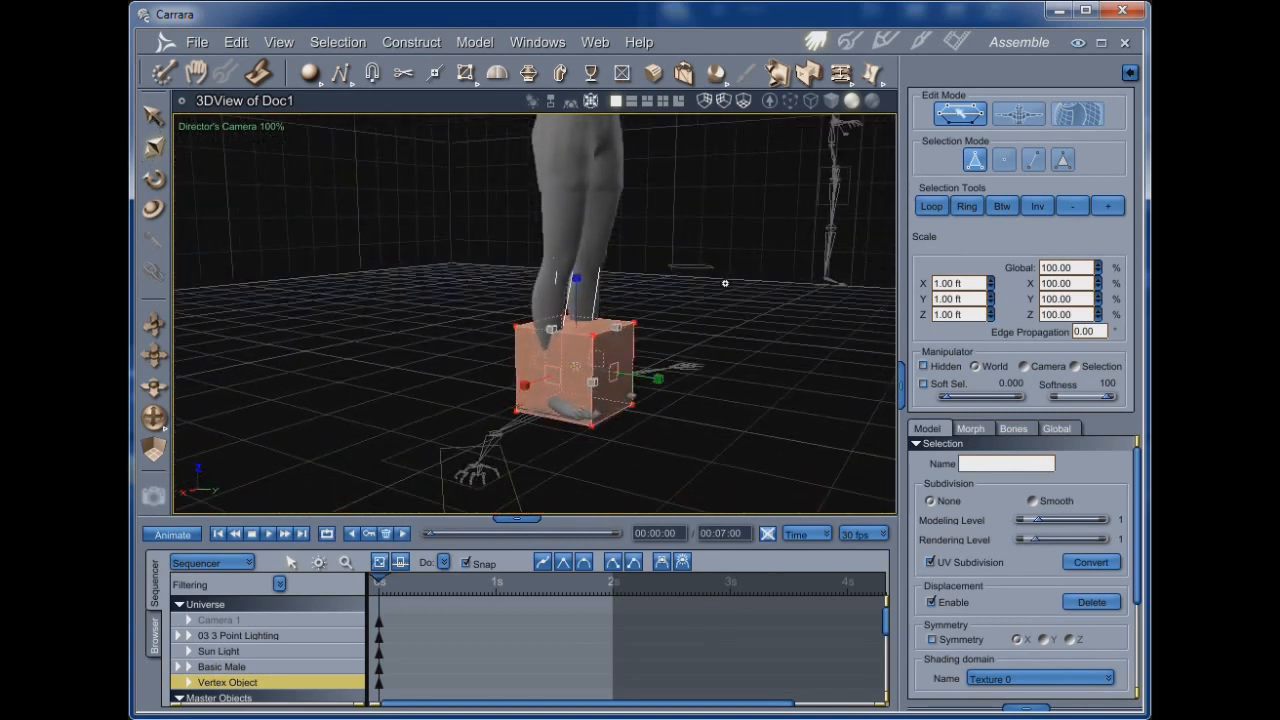
{"action": "left_click_drag", "start_coordinate": [574, 366], "coordinate": [544, 420]}
Move the cube up to the figure's chest, centred at a Z height of about 4.63 ft, and deselect it.
{"action": "middle_click_drag", "start_coordinate": [680, 360], "coordinate": [545, 368]}
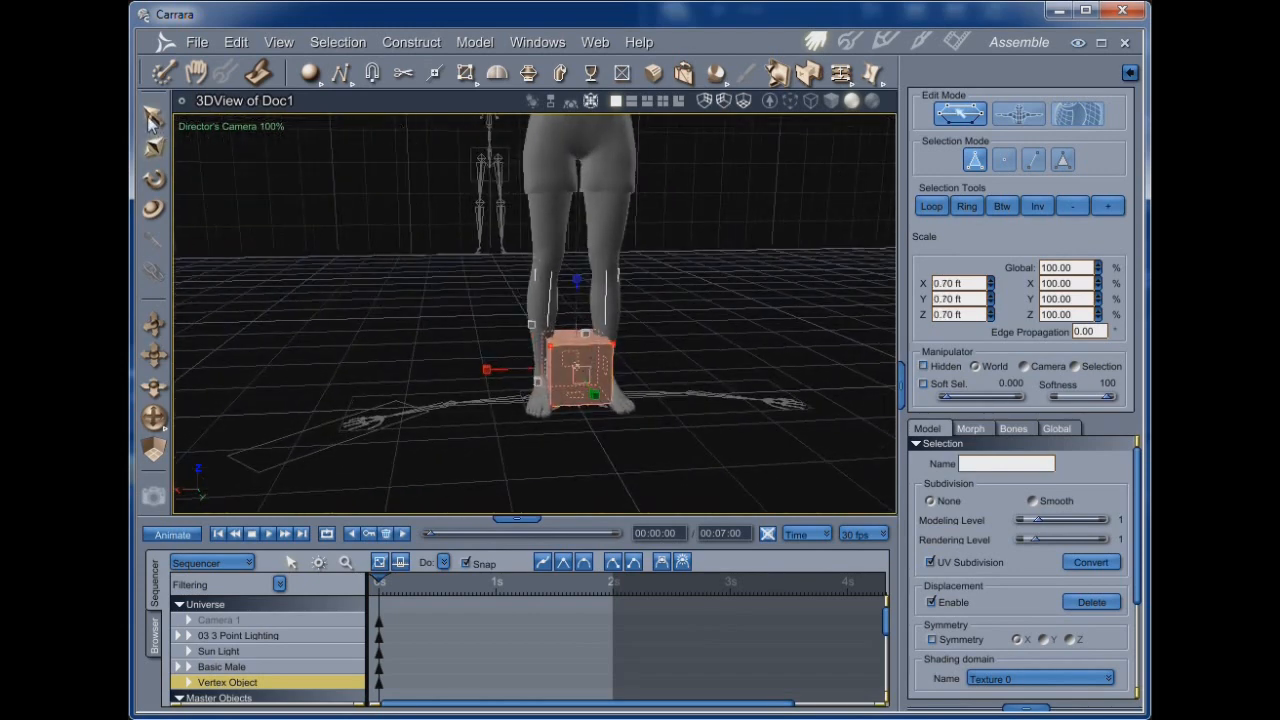
{"action": "left_click", "coordinate": [151, 118]}
{"action": "left_click_drag", "start_coordinate": [576, 281], "coordinate": [634, 152]}
{"action": "middle_click_drag", "start_coordinate": [656, 188], "coordinate": [674, 465]}
{"action": "left_click_drag", "start_coordinate": [590, 368], "coordinate": [598, 141]}
{"action": "middle_click_drag", "start_coordinate": [697, 337], "coordinate": [737, 306]}
{"action": "left_click", "coordinate": [740, 308]}
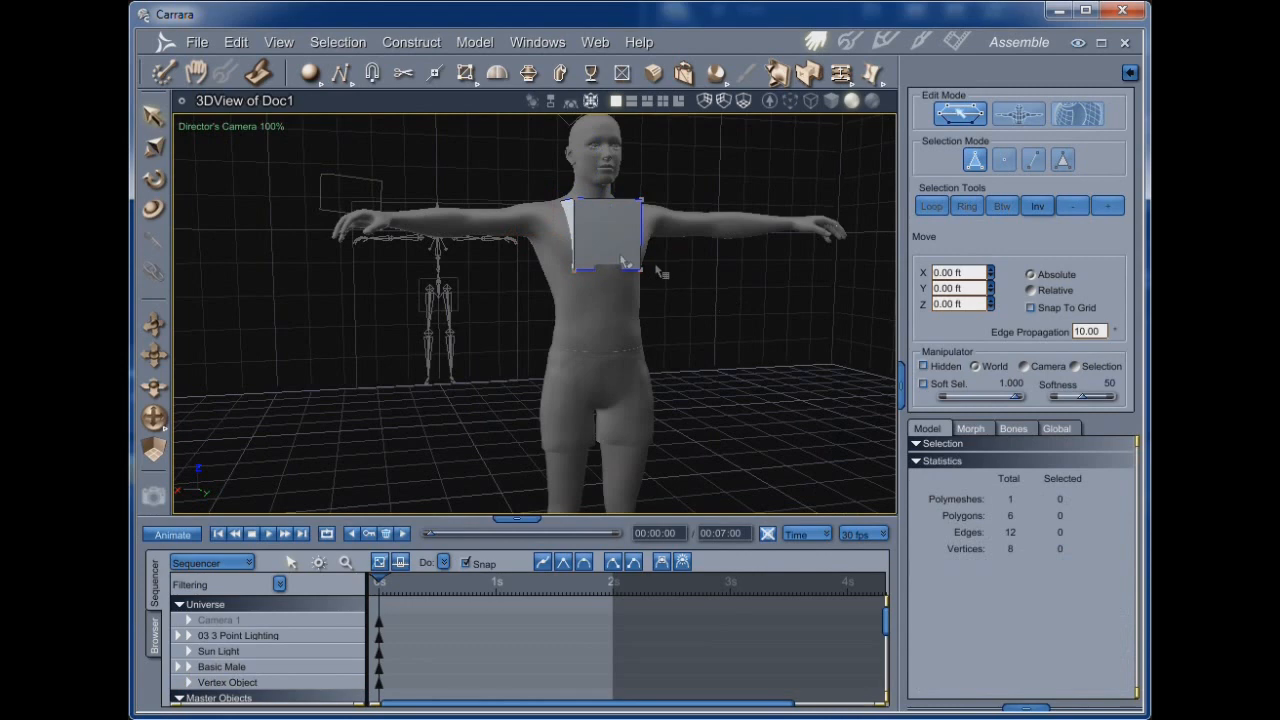
Turn on X-axis symmetry for the model and select the cube's side faces.
{"action": "left_click", "coordinate": [570, 220]}
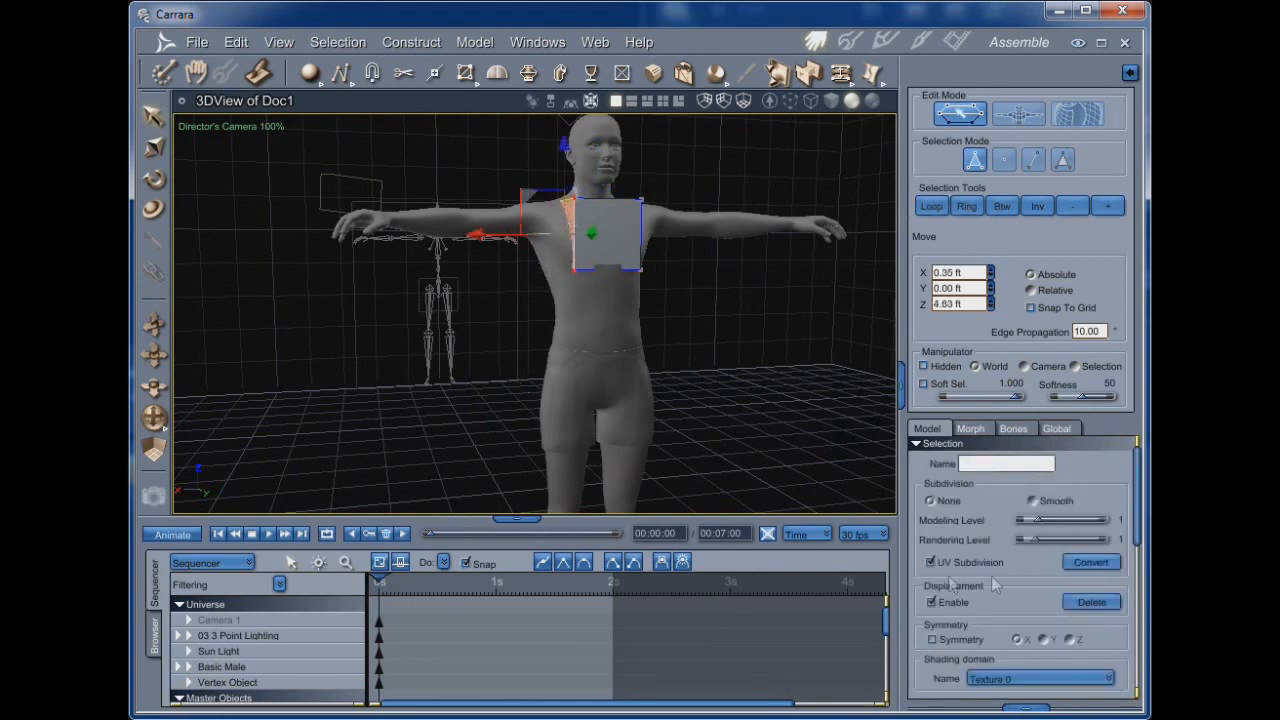
{"action": "middle_click_drag", "start_coordinate": [652, 365], "coordinate": [599, 345]}
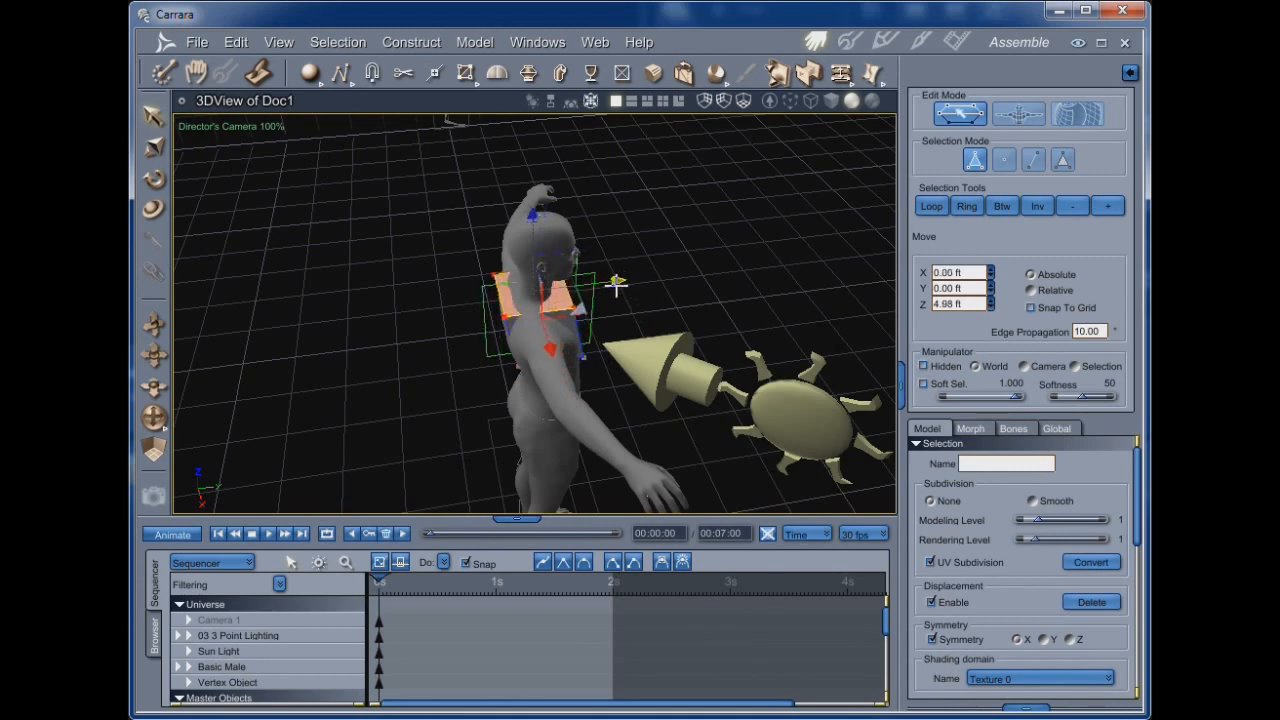
{"action": "middle_click_drag", "start_coordinate": [614, 286], "coordinate": [668, 238]}
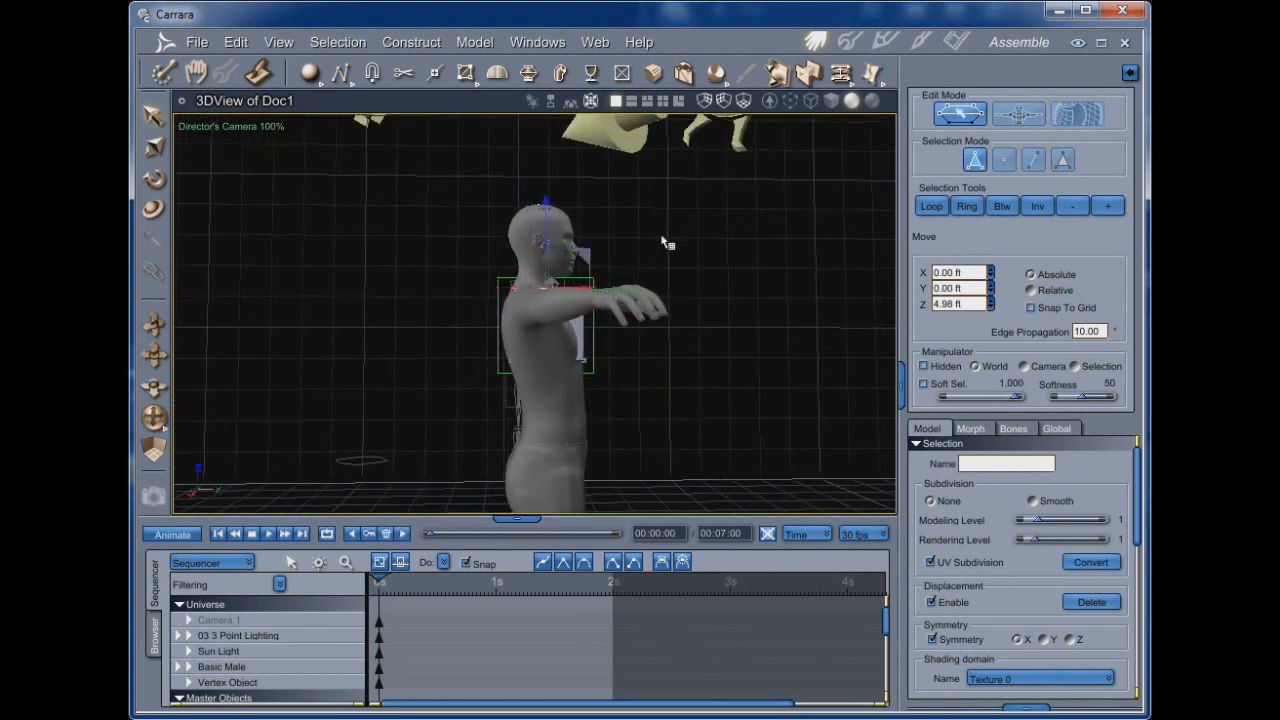
{"action": "middle_click_drag", "start_coordinate": [770, 441], "coordinate": [379, 239]}
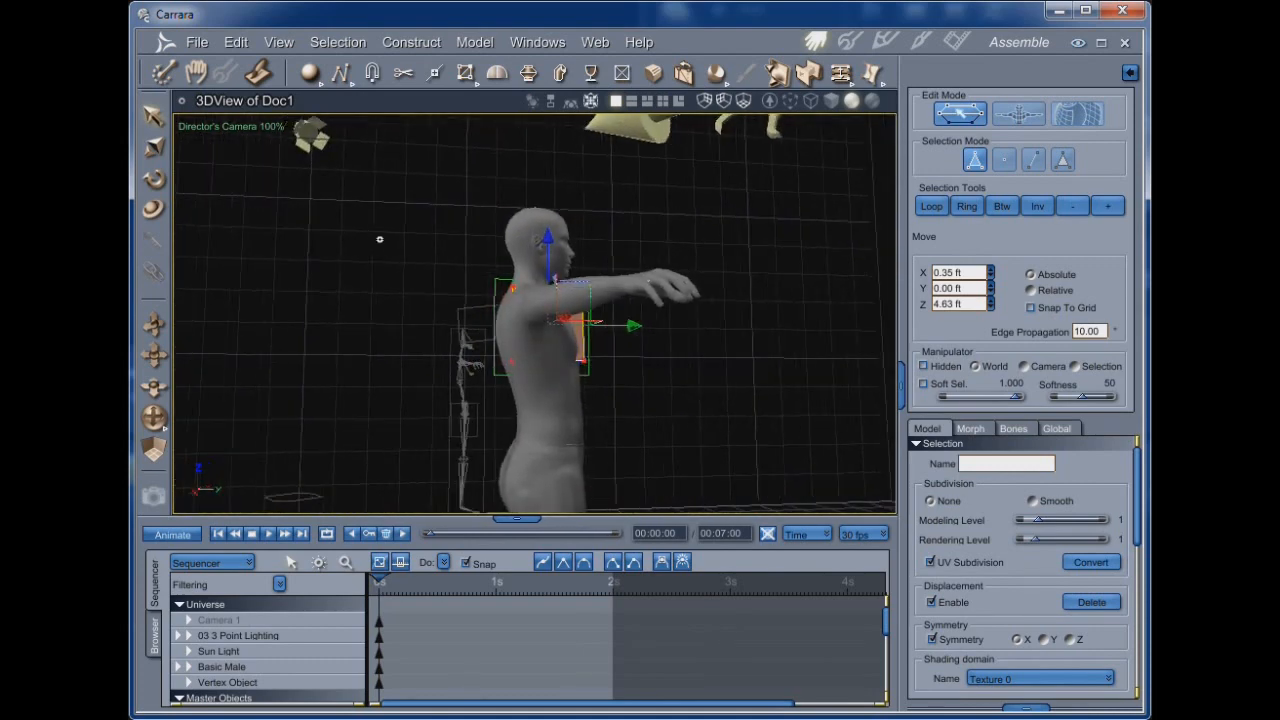
Scale the cube's side faces to about 0.79 ft deep in Y and shift them to about -0.03 ft in Y.
{"action": "left_click", "coordinate": [153, 147]}
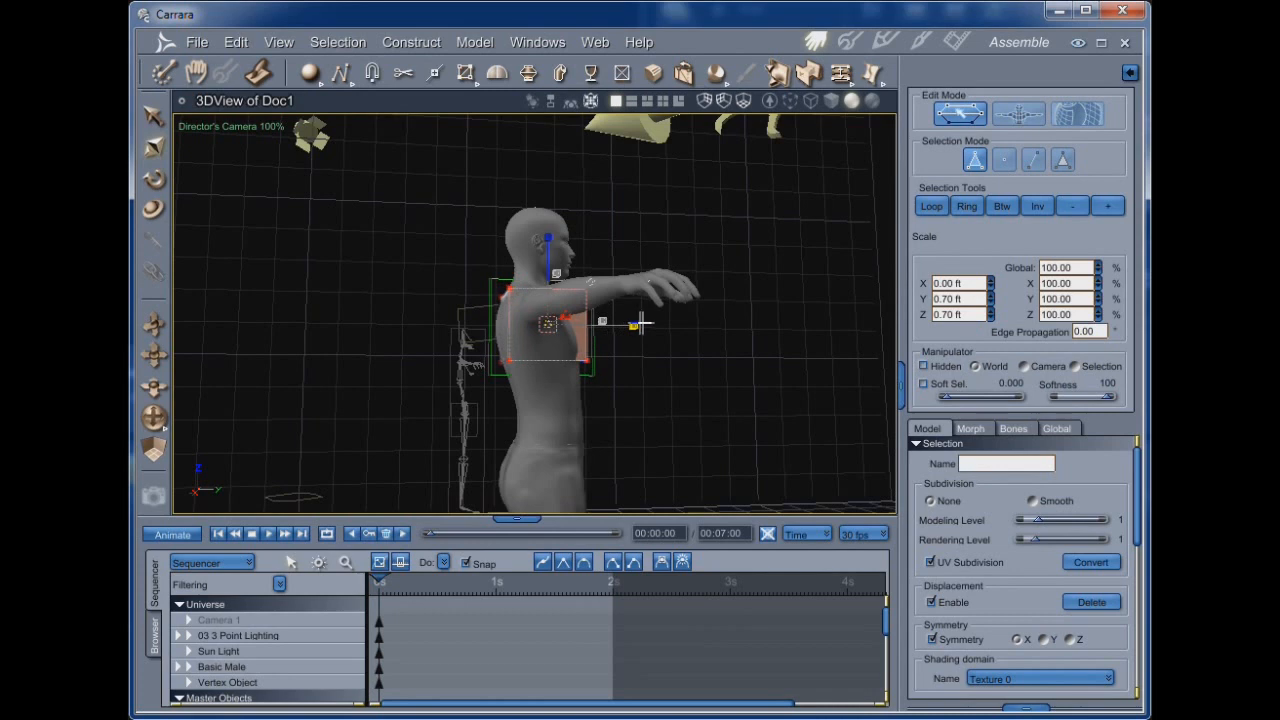
{"action": "left_click", "coordinate": [155, 118]}
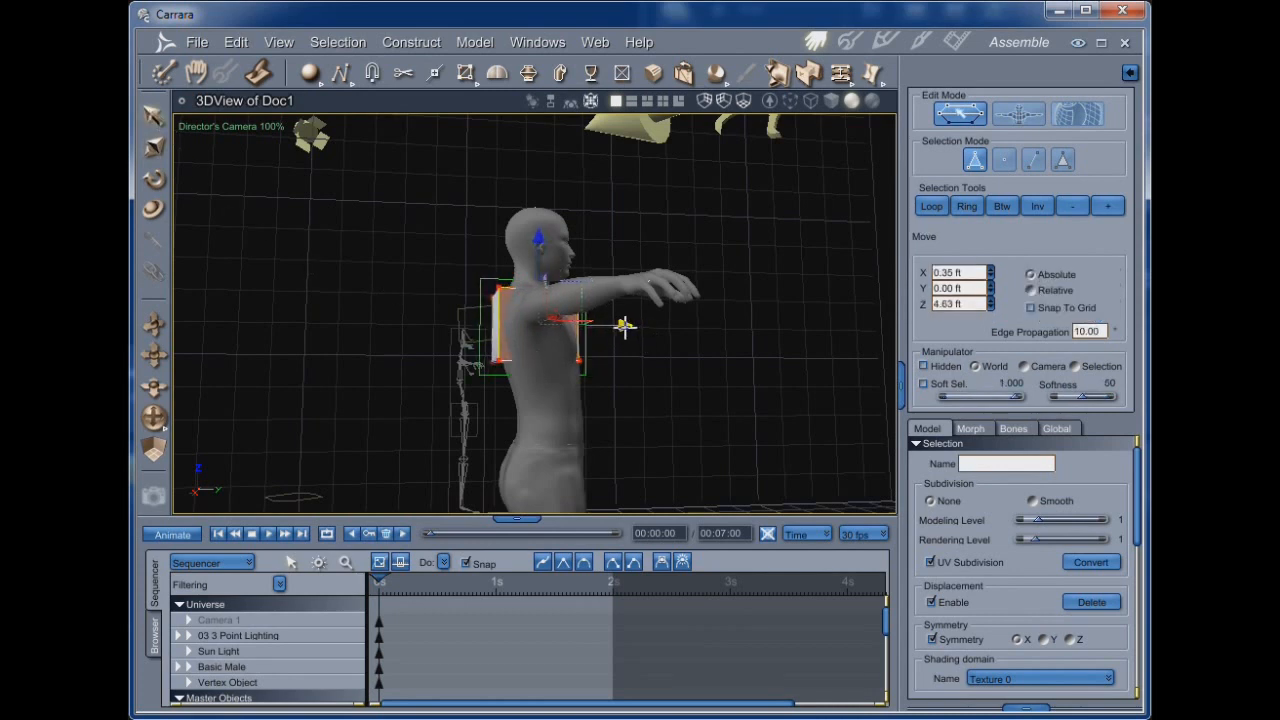
{"action": "left_click_drag", "start_coordinate": [626, 328], "coordinate": [617, 326]}
{"action": "mouse_move", "coordinate": [668, 410]}
{"action": "middle_mouse_down"}
{"action": "mouse_move", "coordinate": [469, 412]}
{"action": "mouse_move", "coordinate": [658, 410]}
{"action": "middle_mouse_up"}
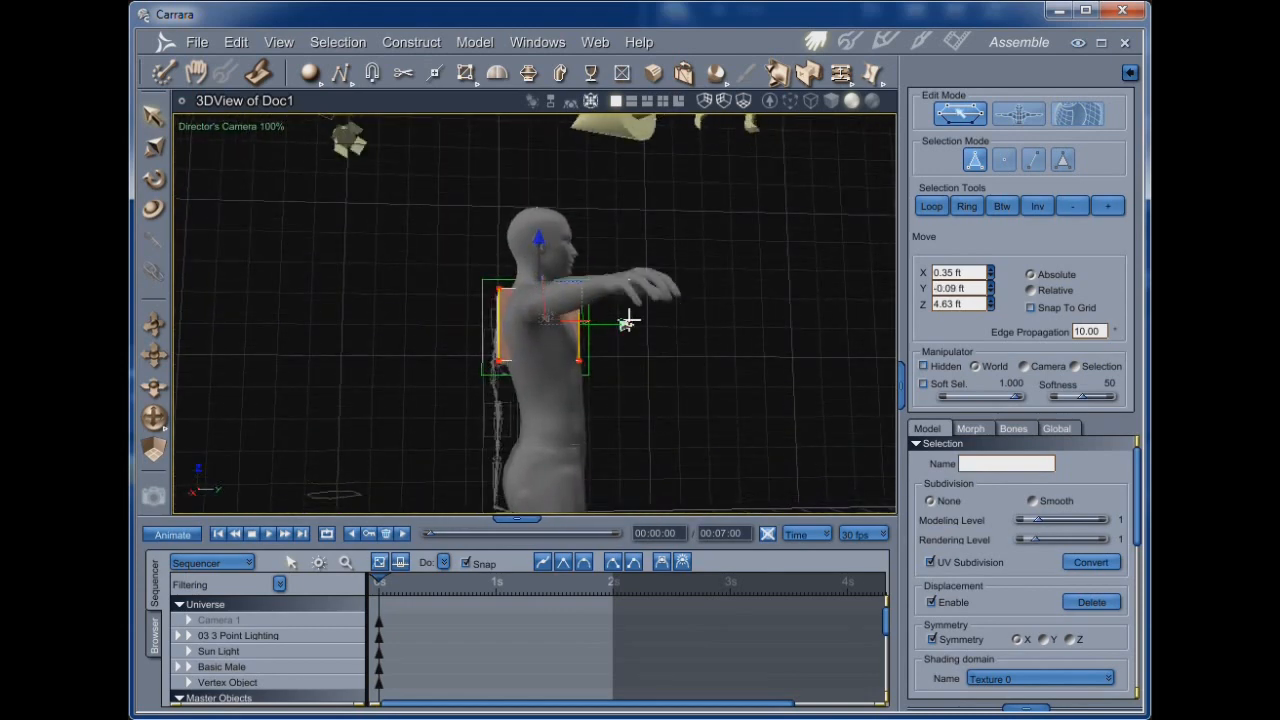
{"action": "left_click_drag", "start_coordinate": [628, 322], "coordinate": [631, 321]}
{"action": "middle_click_drag", "start_coordinate": [620, 389], "coordinate": [722, 344]}
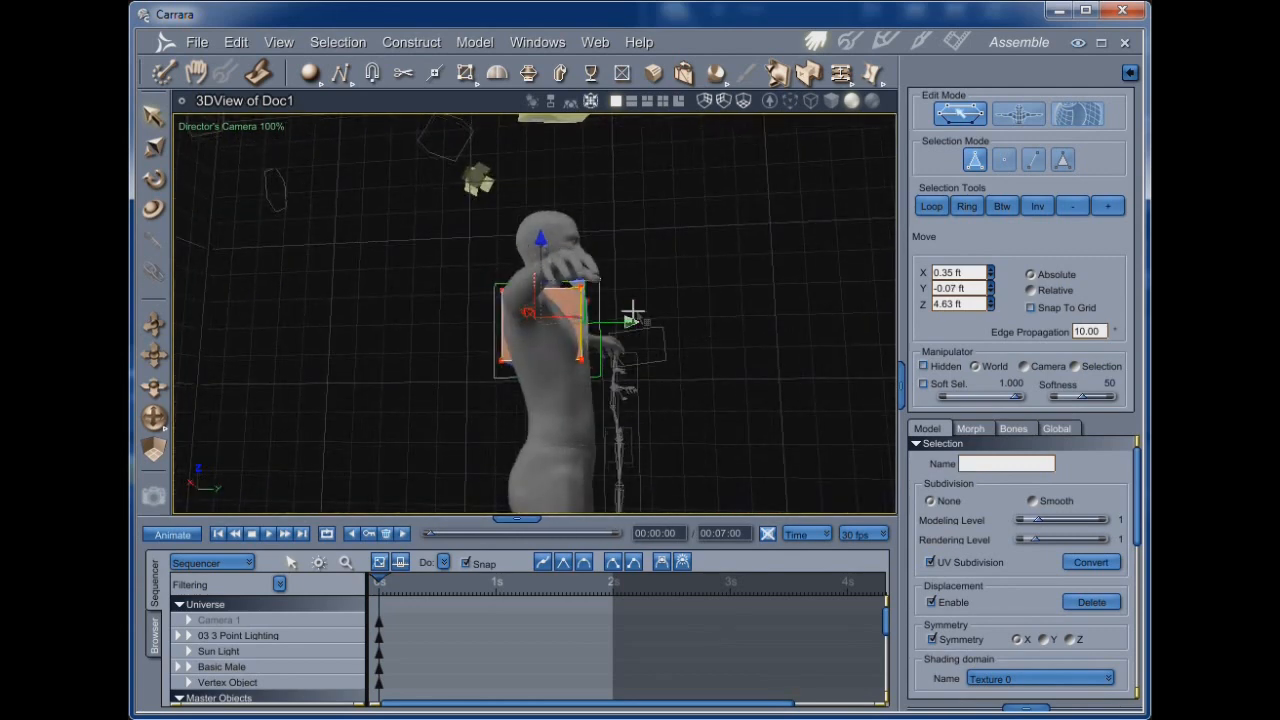
{"action": "left_click_drag", "start_coordinate": [632, 320], "coordinate": [637, 320]}
{"action": "middle_click_drag", "start_coordinate": [606, 388], "coordinate": [634, 397]}
Widen the side faces to about 0.83 ft in Y and move them back to about -0.06 ft in Y.
{"action": "left_click", "coordinate": [159, 147]}
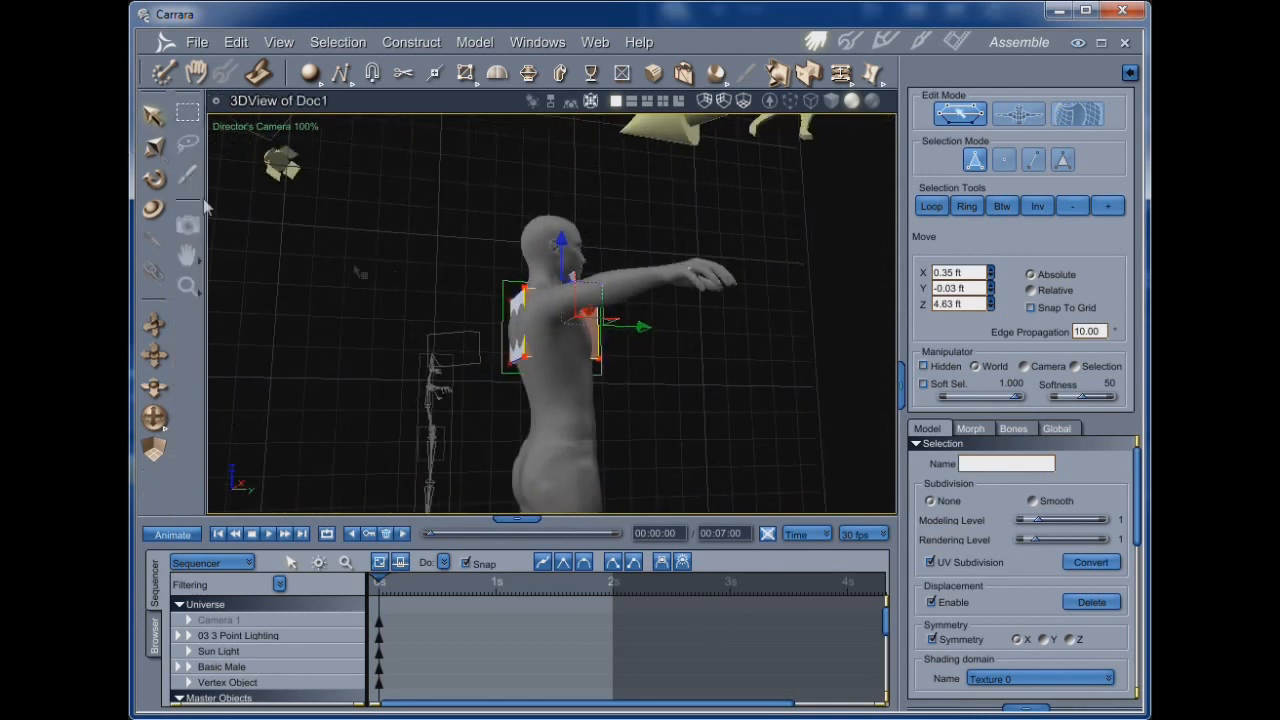
{"action": "left_click", "coordinate": [160, 152]}
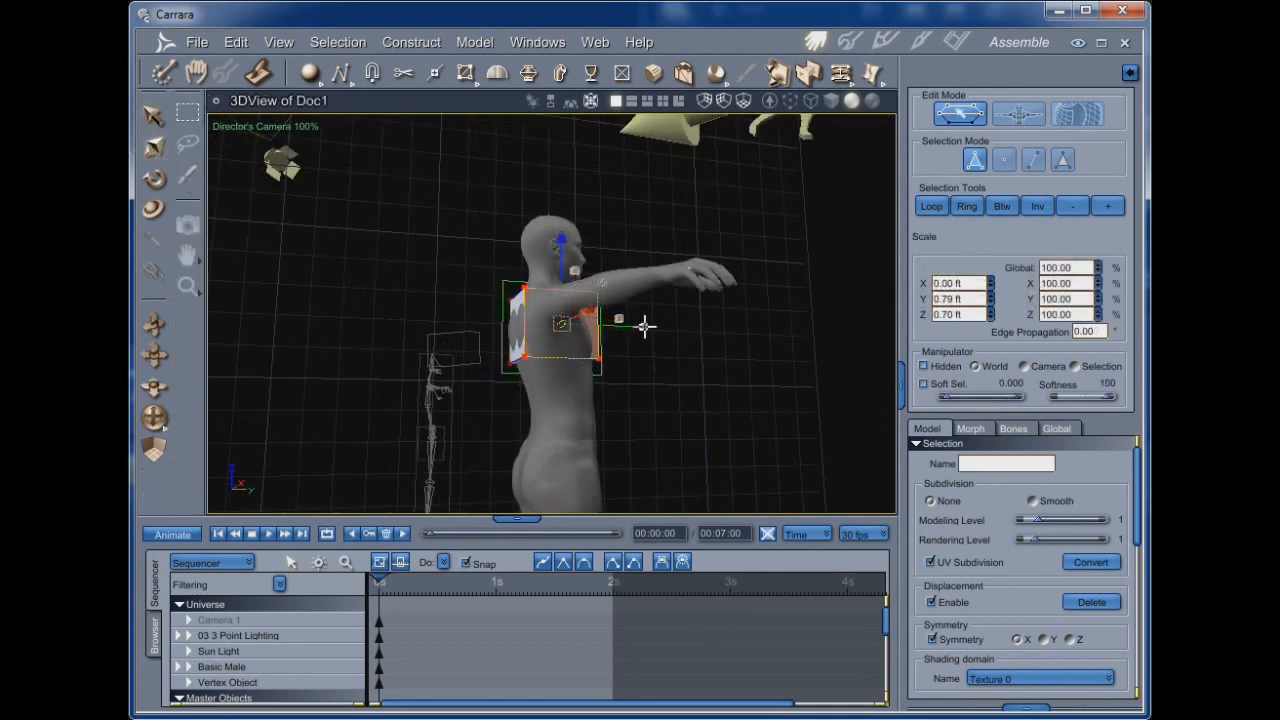
{"action": "left_click_drag", "start_coordinate": [644, 326], "coordinate": [648, 326]}
{"action": "left_click", "coordinate": [153, 115]}
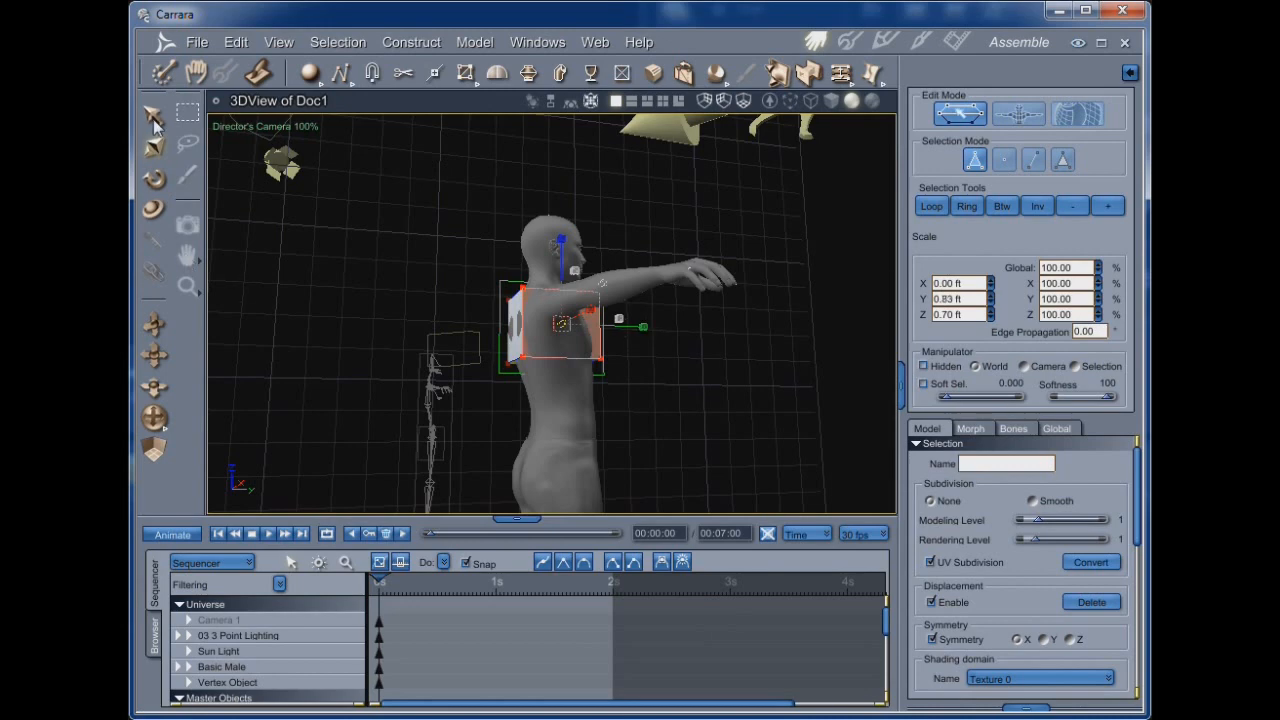
{"action": "left_click_drag", "start_coordinate": [642, 326], "coordinate": [637, 325]}
Extrude the side faces outward over the shoulders with Dynamic Extrusion, to about 0.80 ft in X.
{"action": "middle_click_drag", "start_coordinate": [650, 393], "coordinate": [621, 512]}
{"action": "middle_click_drag", "start_coordinate": [725, 438], "coordinate": [714, 400]}
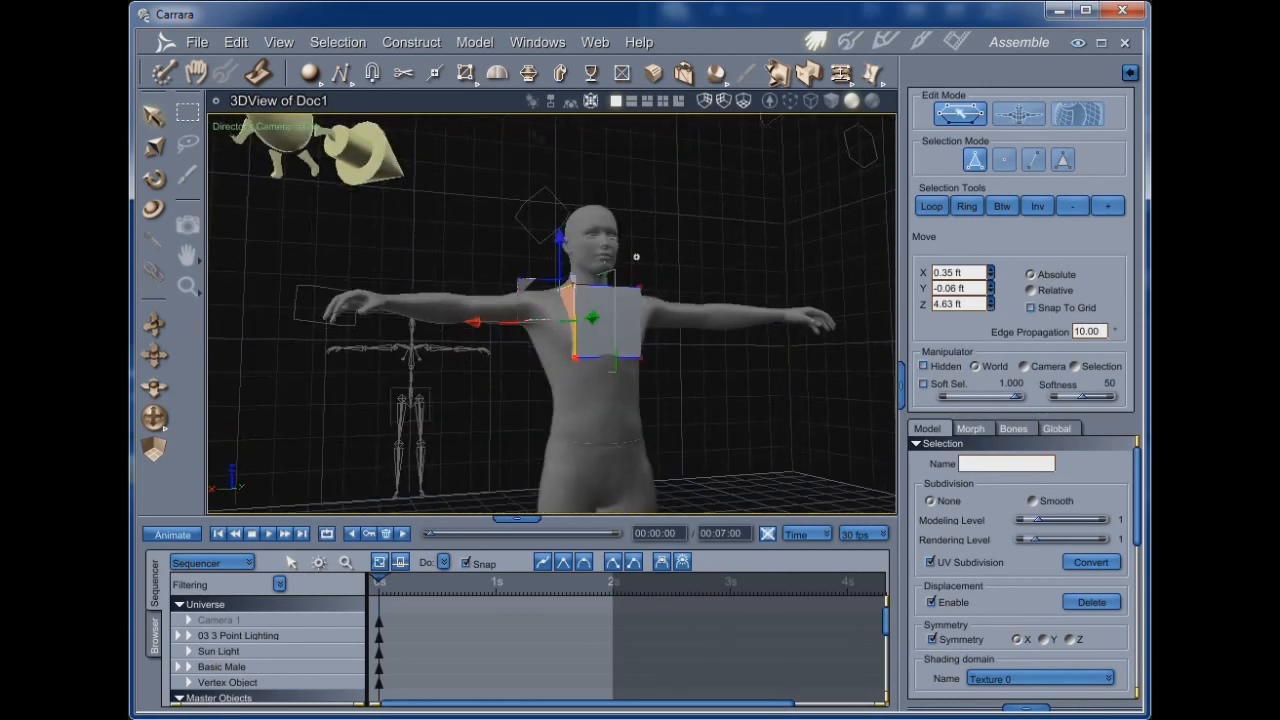
{"action": "left_click", "coordinate": [528, 74]}
{"action": "middle_click_drag", "start_coordinate": [691, 387], "coordinate": [708, 388]}
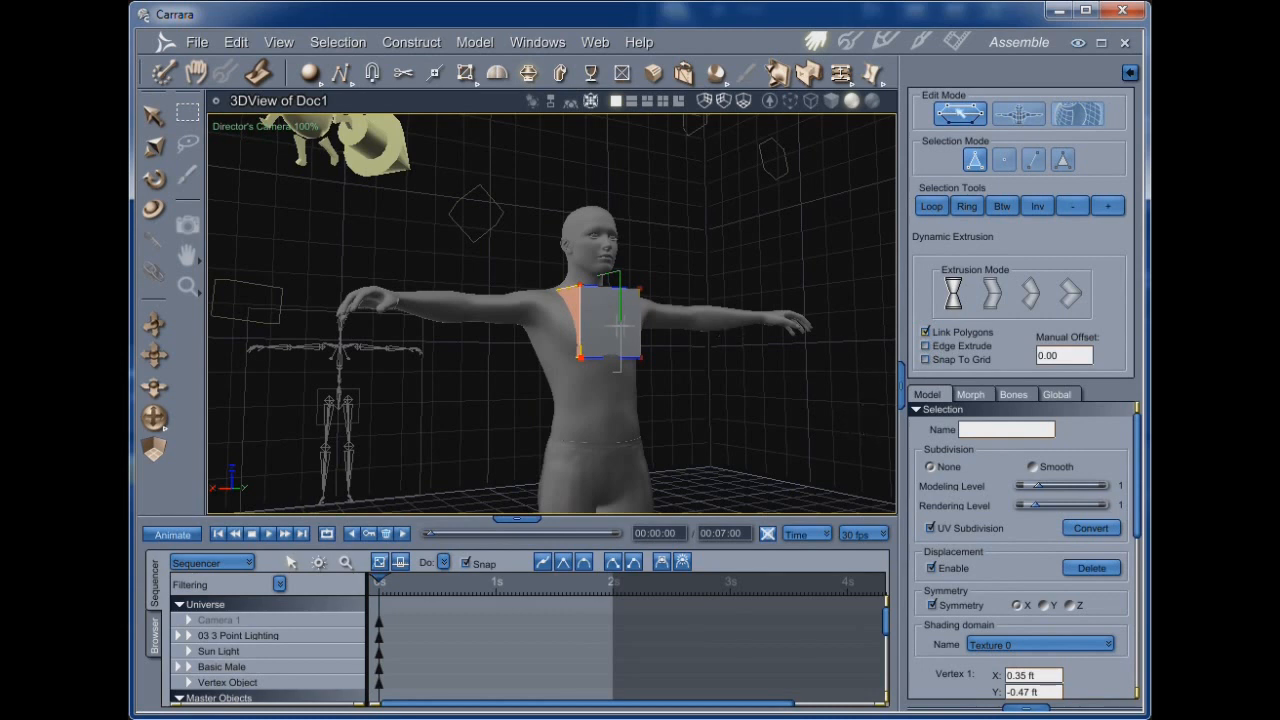
{"action": "left_click_drag", "start_coordinate": [580, 300], "coordinate": [521, 284]}
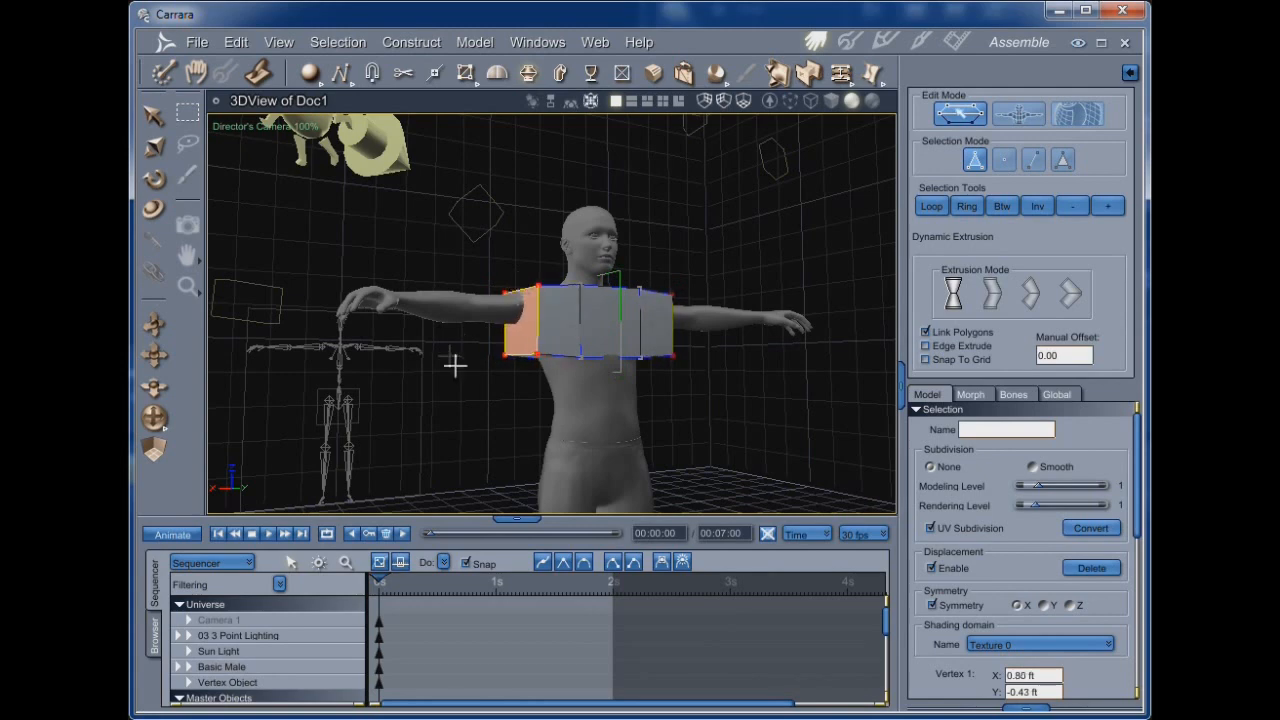
Select the top faces of the extruded shoulder sections and raise them to about 5.04 ft in Z.
{"action": "middle_click_drag", "start_coordinate": [723, 442], "coordinate": [666, 488]}
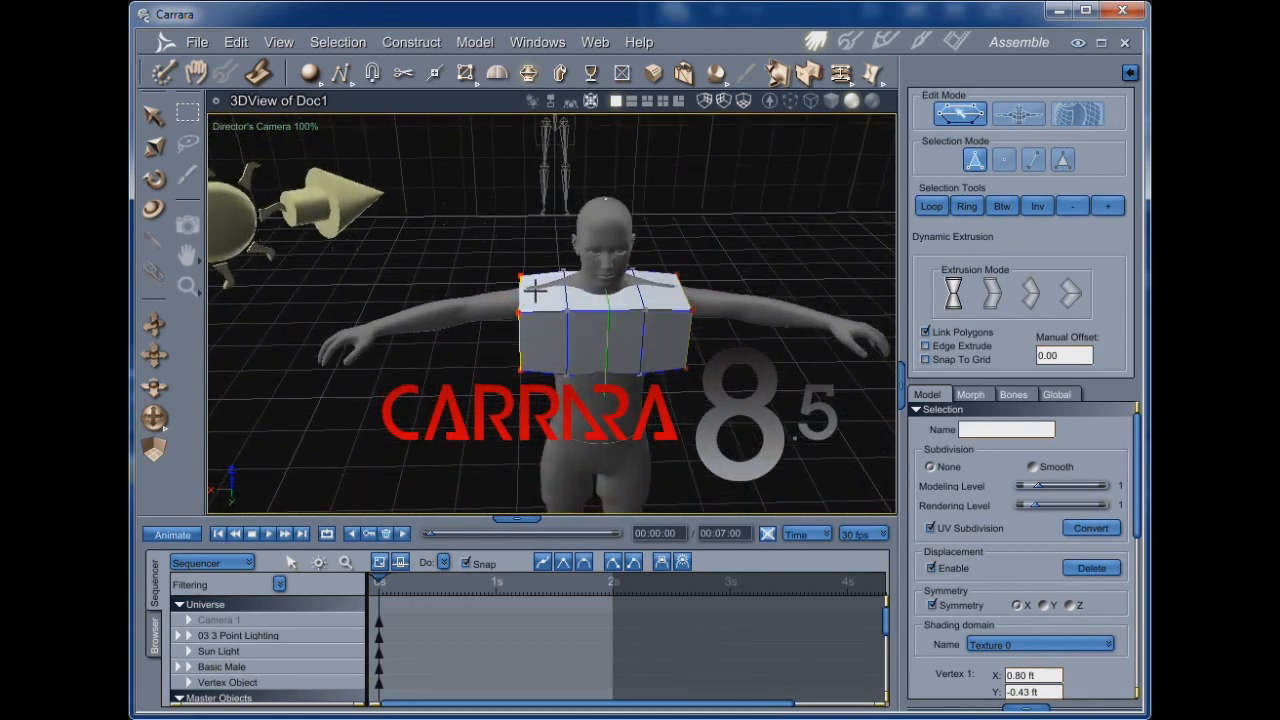
{"action": "left_click", "coordinate": [151, 144]}
{"action": "left_click", "coordinate": [541, 300]}
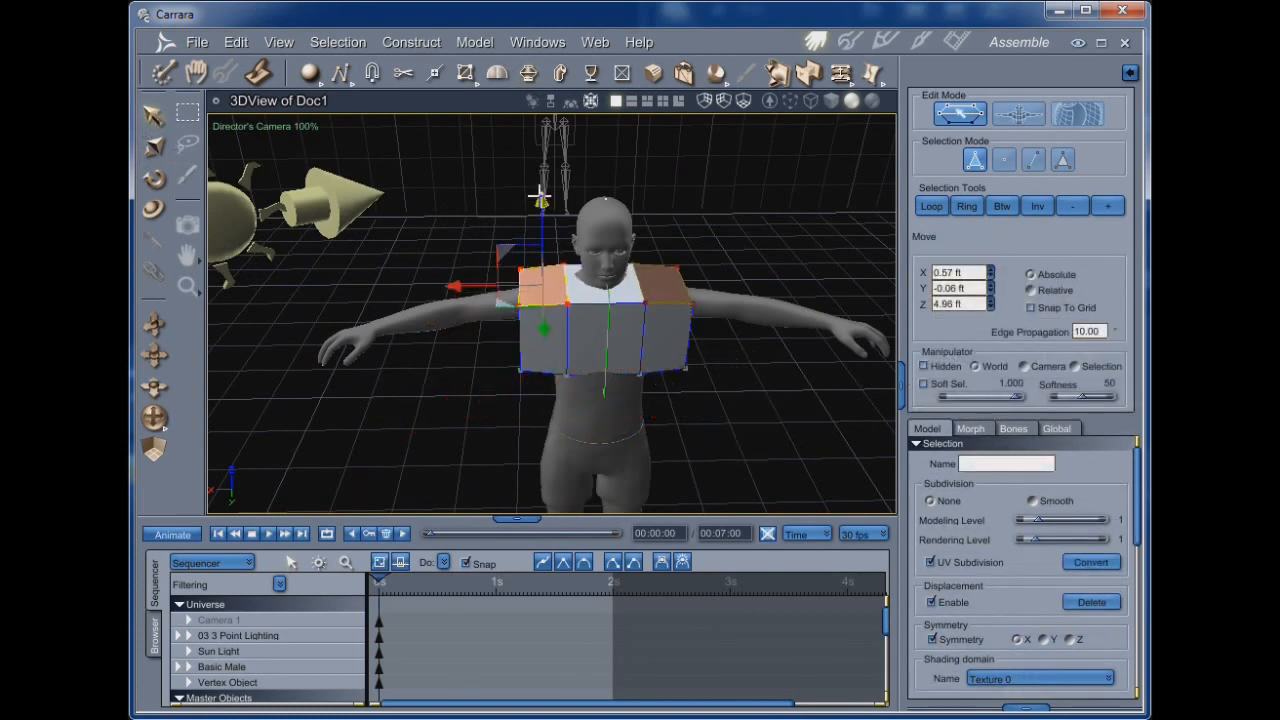
{"action": "left_click_drag", "start_coordinate": [541, 196], "coordinate": [541, 186]}
Select the underside faces of the shoulder sections and raise them to about 4.47 ft in Z.
{"action": "middle_click_drag", "start_coordinate": [550, 325], "coordinate": [587, 292]}
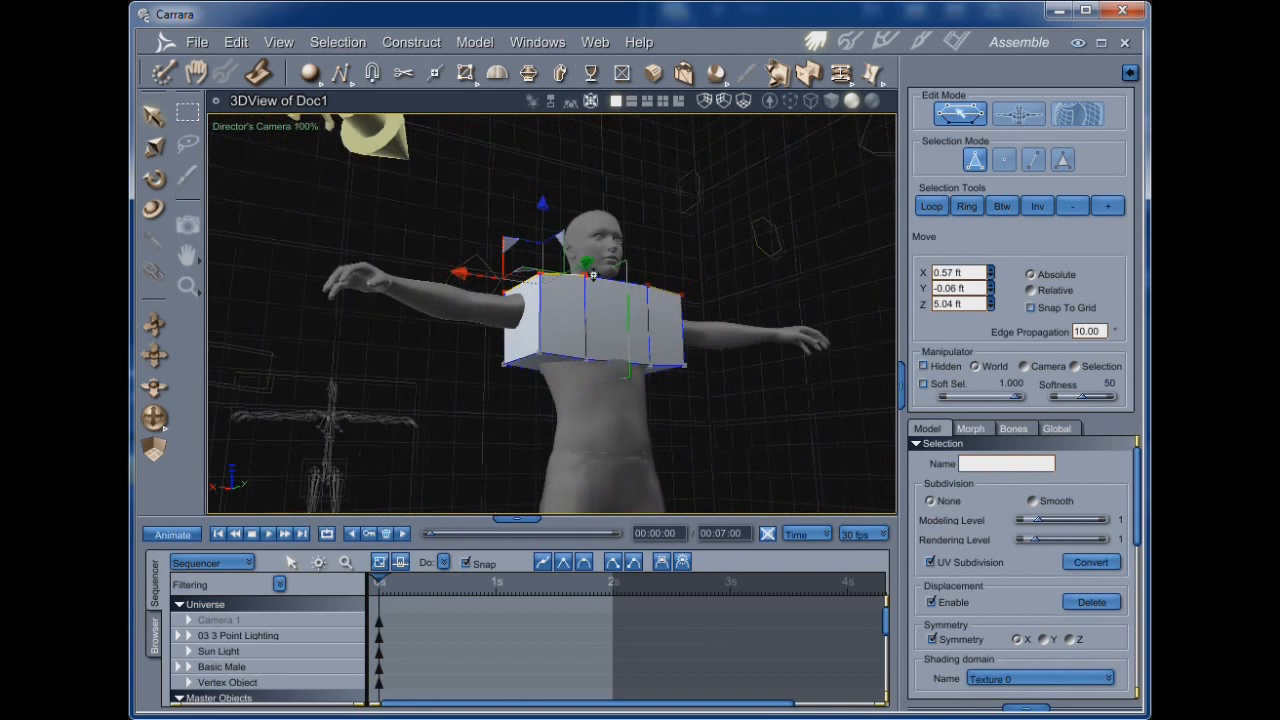
{"action": "left_click", "coordinate": [539, 364]}
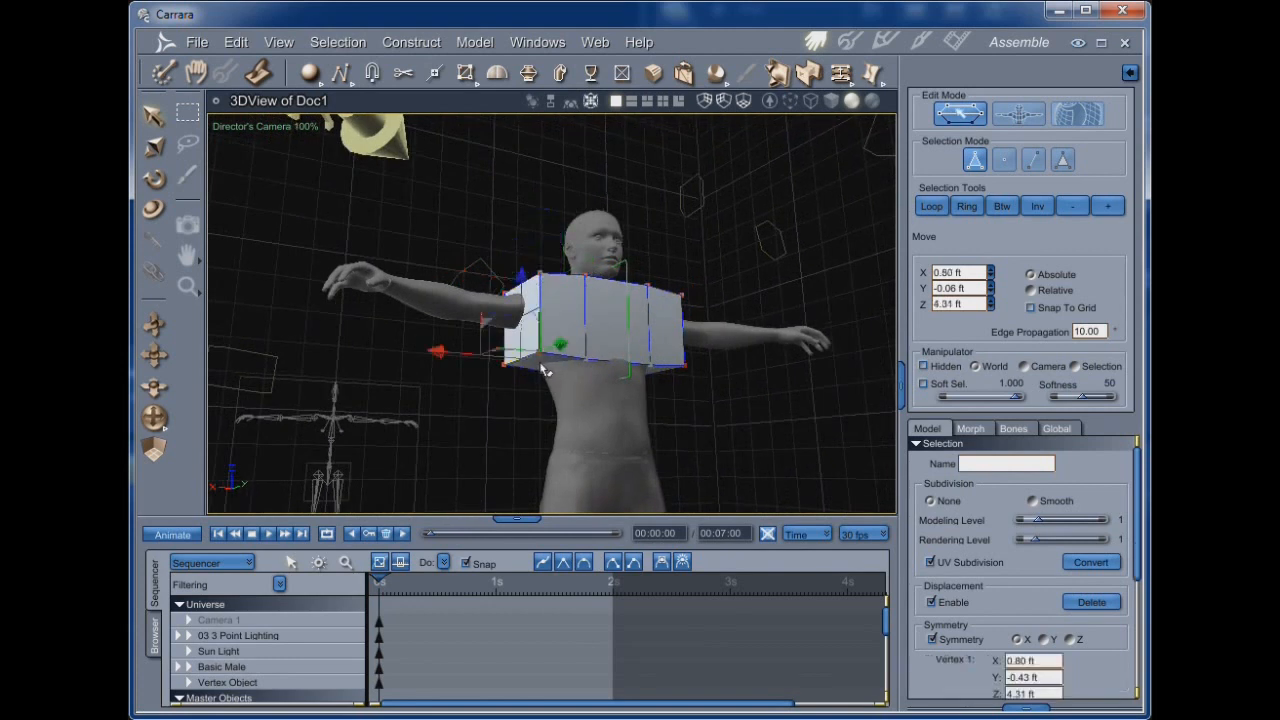
{"action": "left_click", "coordinate": [542, 366]}
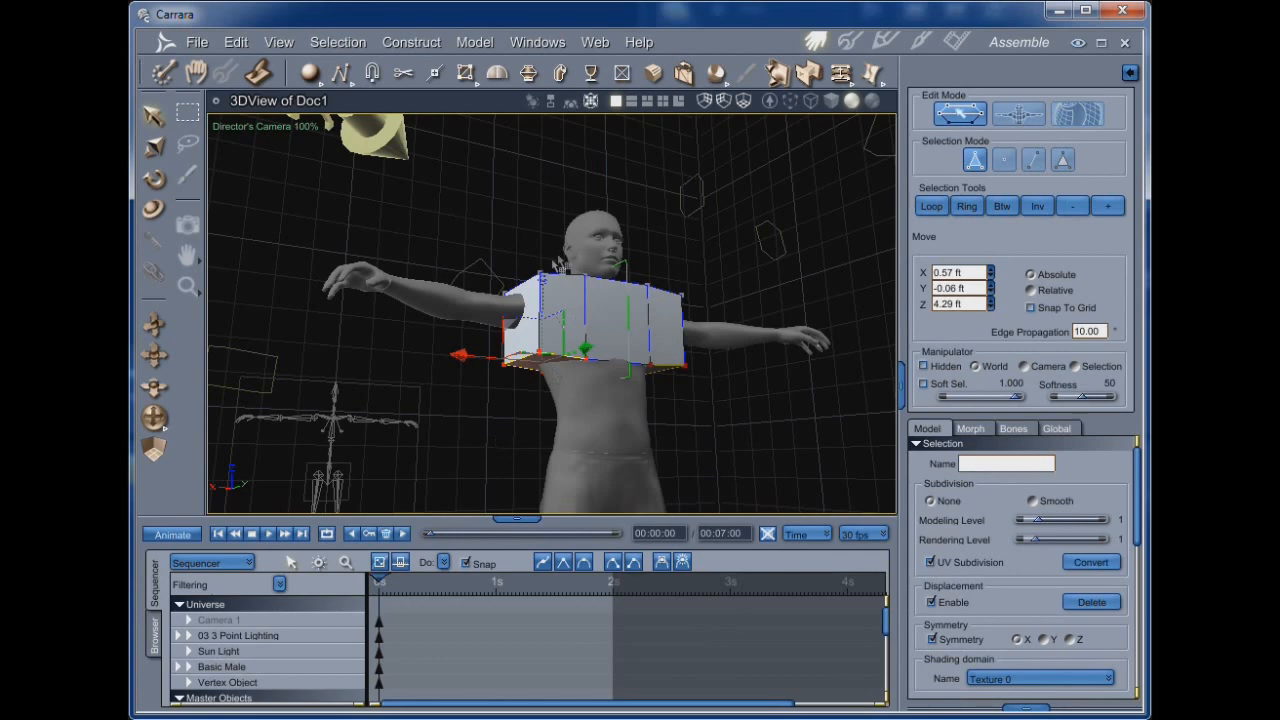
{"action": "left_click_drag", "start_coordinate": [557, 266], "coordinate": [550, 253]}
Select the front outer edges of the shoulder sections and push them back along Y toward the arms.
{"action": "middle_click_drag", "start_coordinate": [600, 311], "coordinate": [562, 333]}
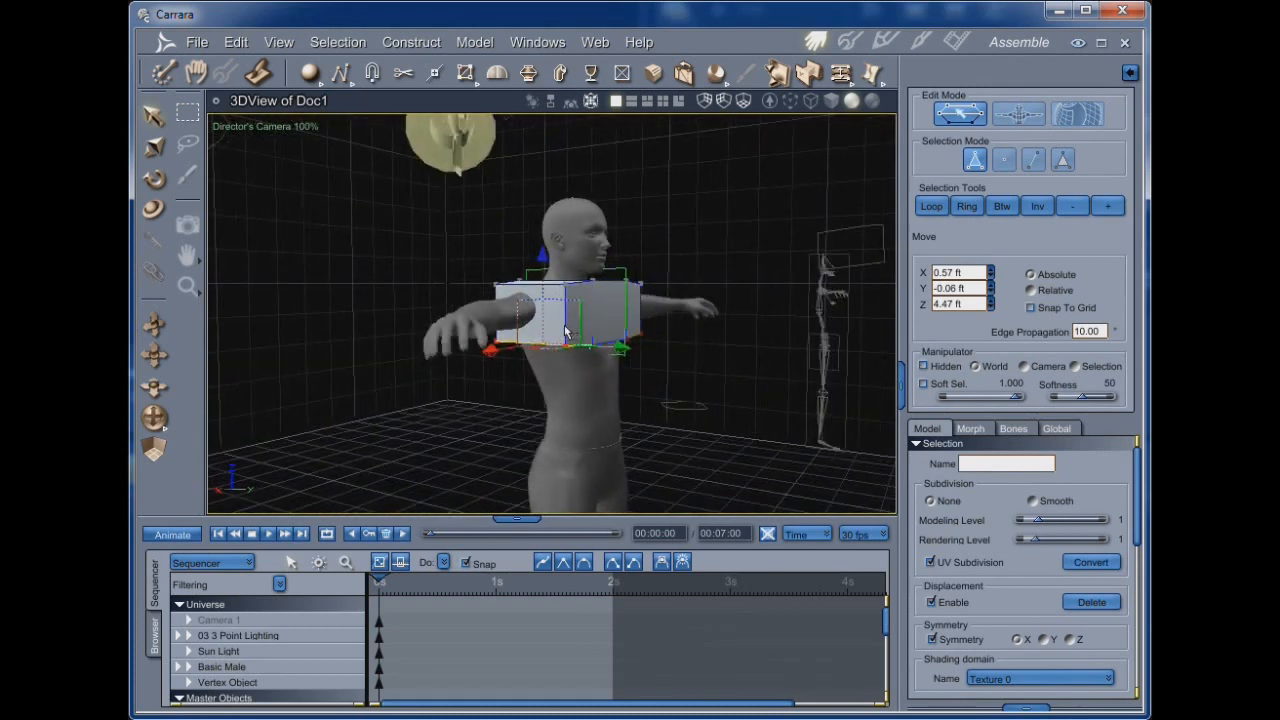
{"action": "left_click", "coordinate": [565, 333]}
{"action": "left_click_drag", "start_coordinate": [648, 320], "coordinate": [614, 320]}
Select the underside faces of the shirt block and extrude them downward with Dynamic Extrusion to about 4.18 ft in Z.
{"action": "middle_click_drag", "start_coordinate": [690, 382], "coordinate": [557, 375]}
{"action": "left_click", "coordinate": [558, 354]}
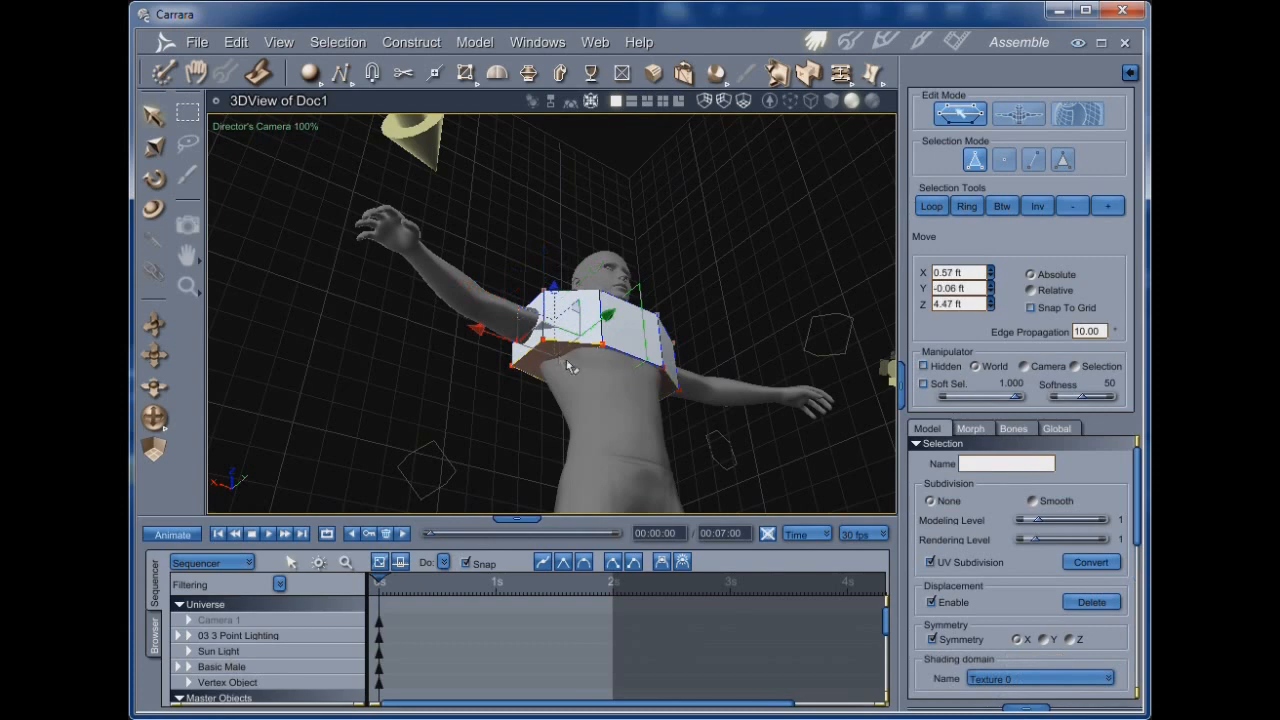
{"action": "left_click", "coordinate": [616, 372]}
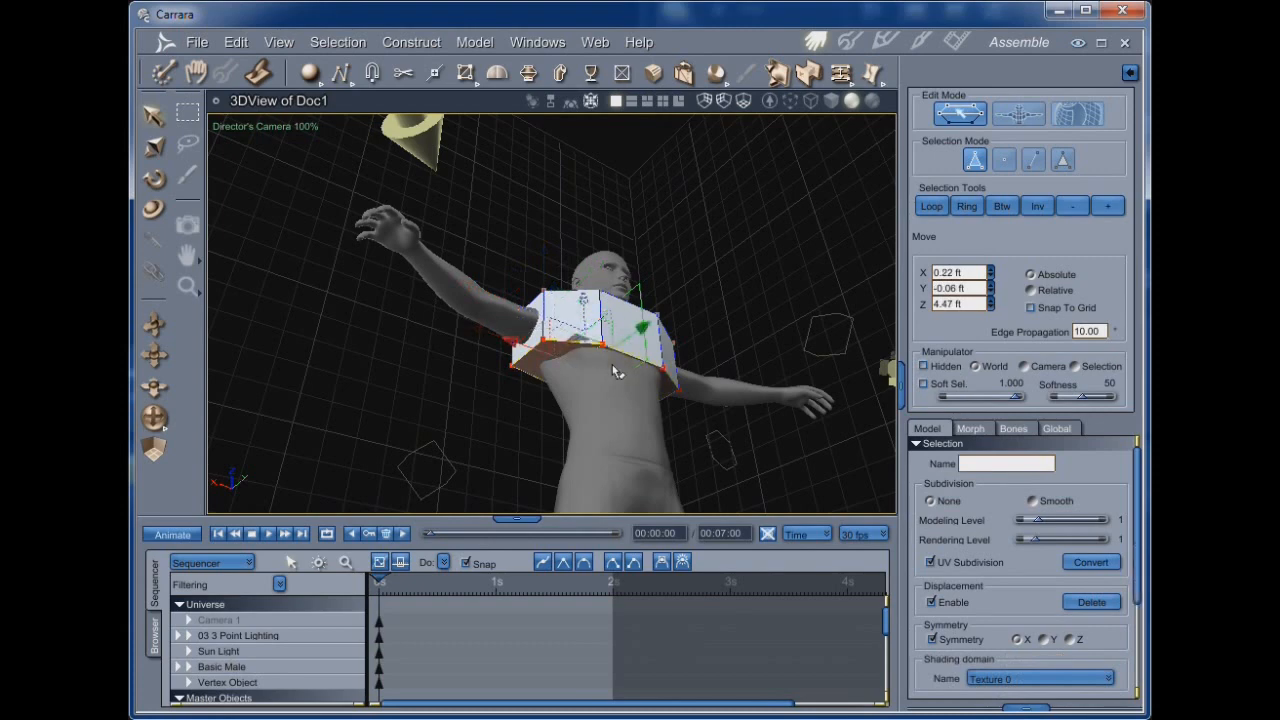
{"action": "middle_click_drag", "start_coordinate": [606, 390], "coordinate": [674, 469]}
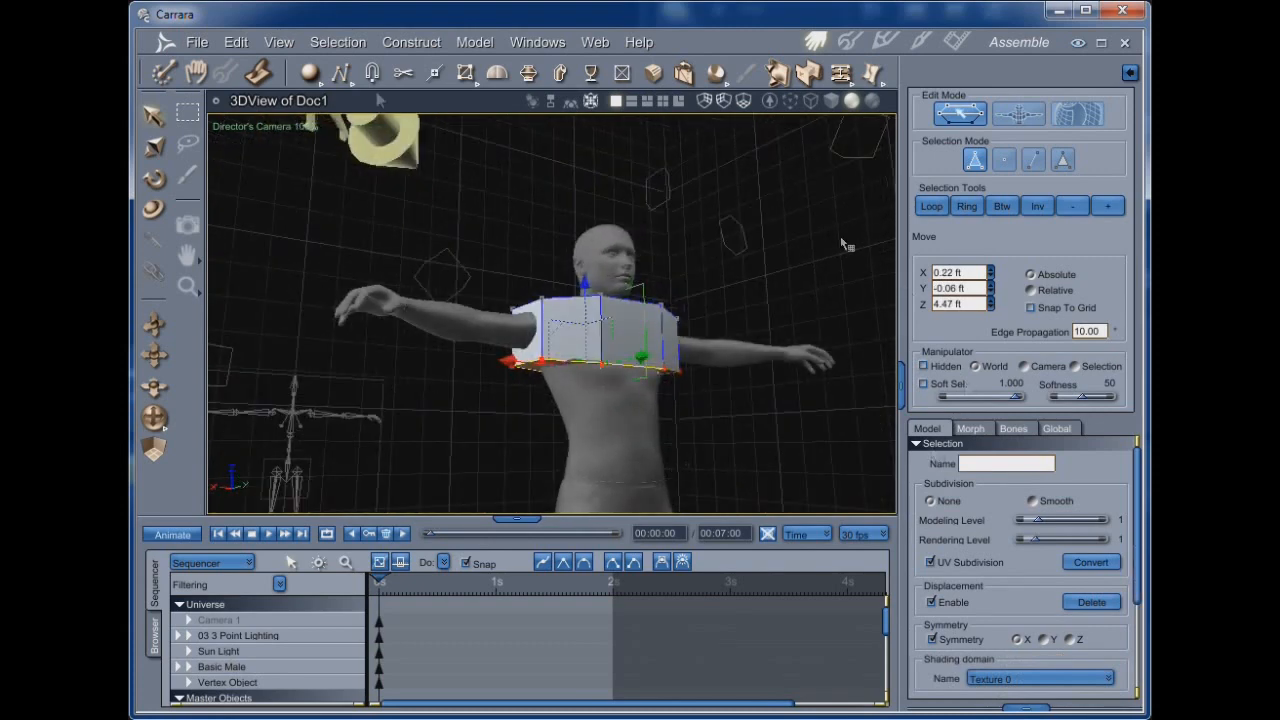
{"action": "left_click", "coordinate": [530, 74]}
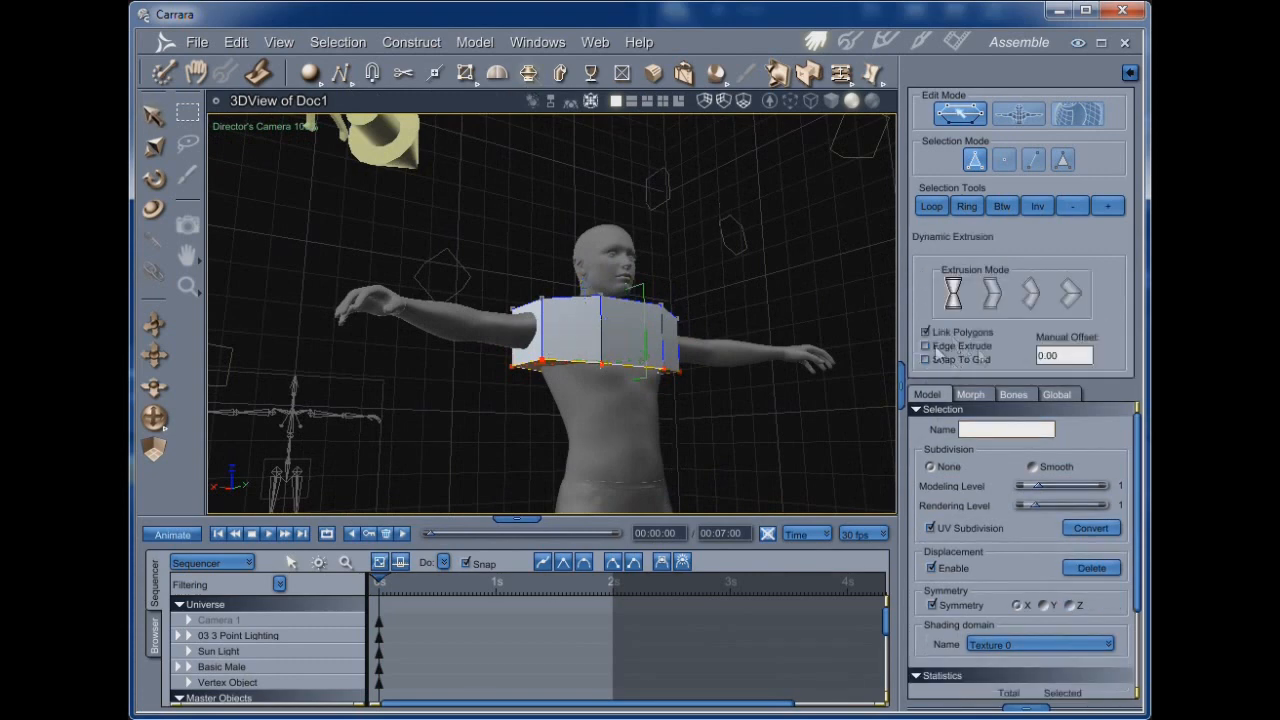
{"action": "middle_click_drag", "start_coordinate": [757, 416], "coordinate": [806, 391]}
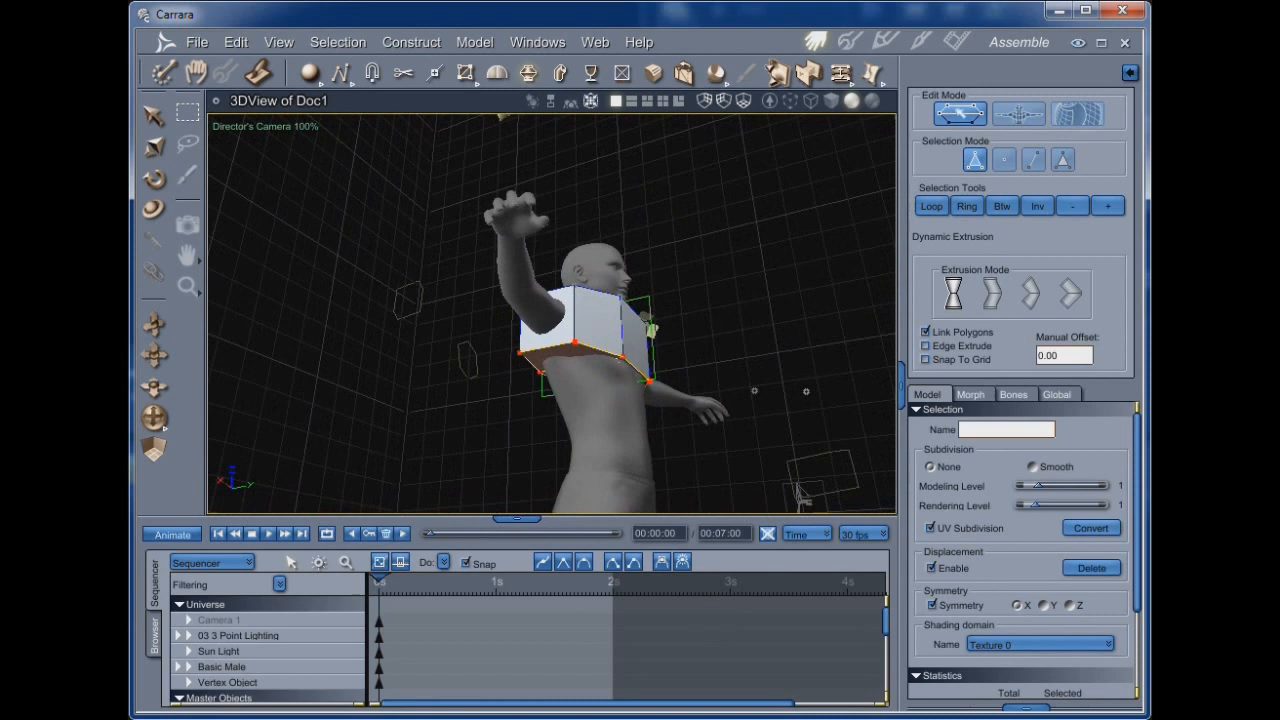
{"action": "left_click_drag", "start_coordinate": [571, 354], "coordinate": [561, 386]}
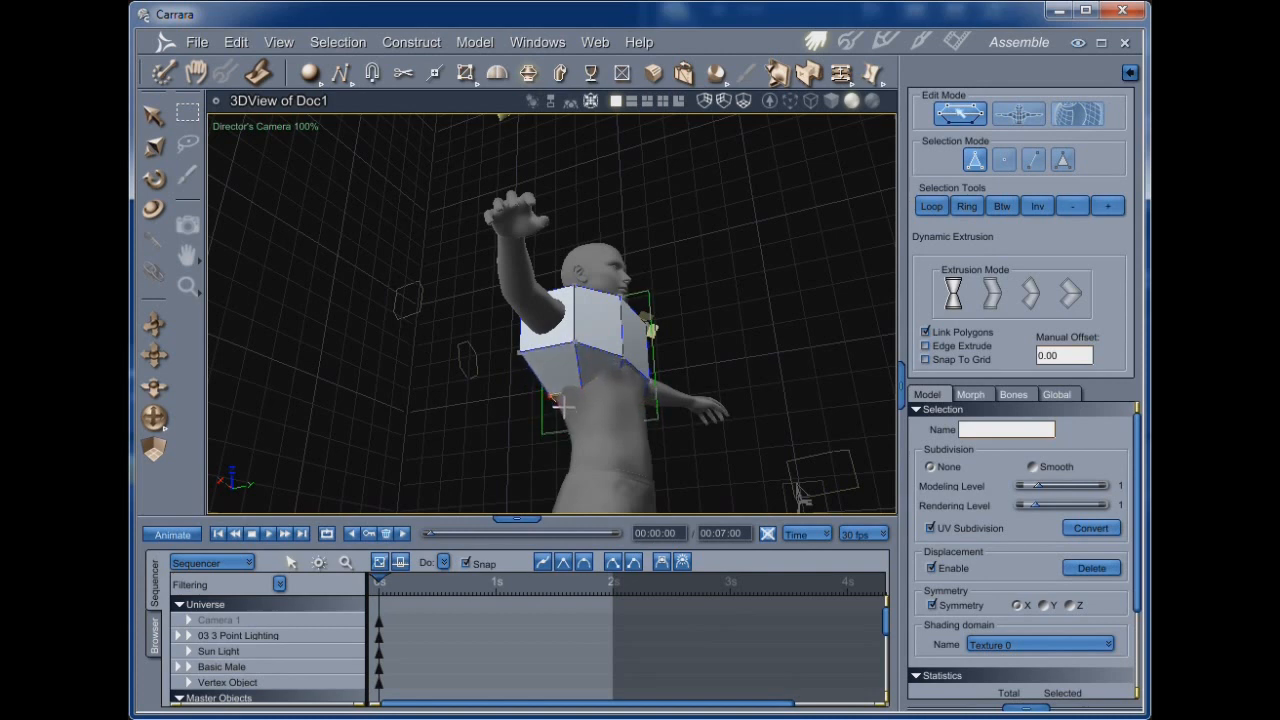
Fit the extruded lower section to the torso, moving it forward along Y and scaling it to about 0.84 ft in Y.
{"action": "middle_click_drag", "start_coordinate": [564, 405], "coordinate": [606, 485]}
{"action": "left_click", "coordinate": [154, 146]}
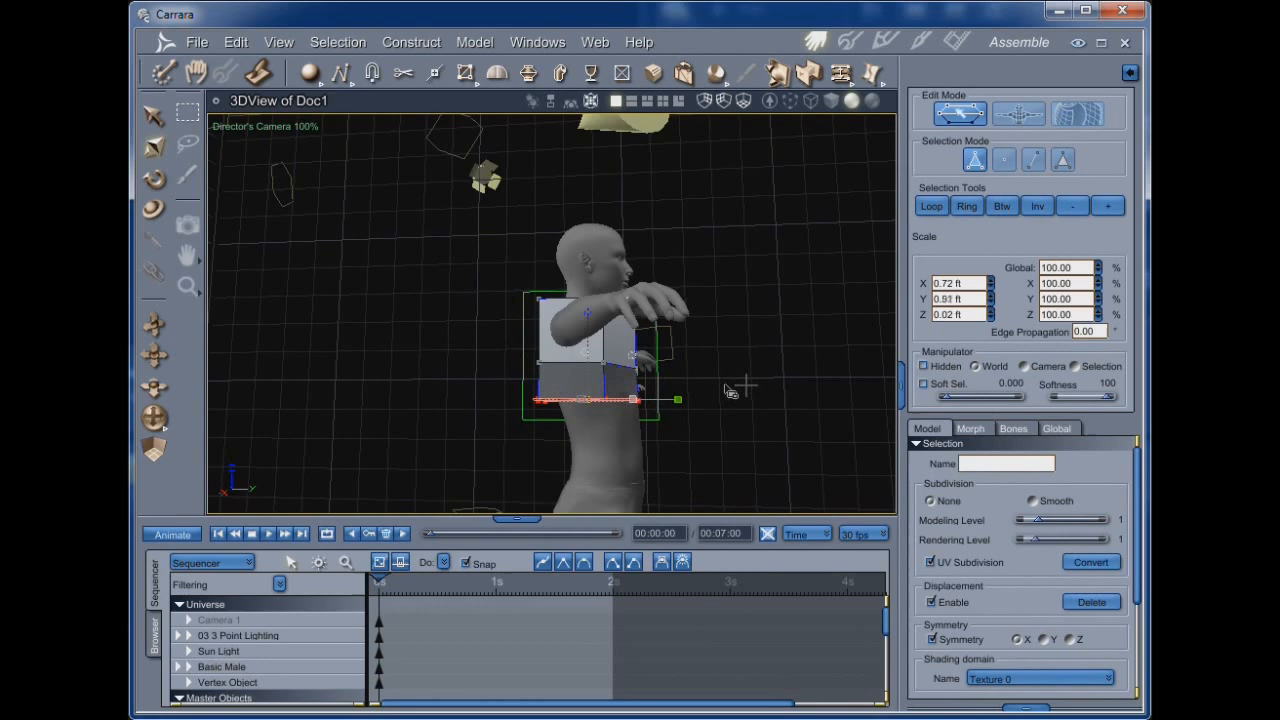
{"action": "left_click", "coordinate": [154, 115]}
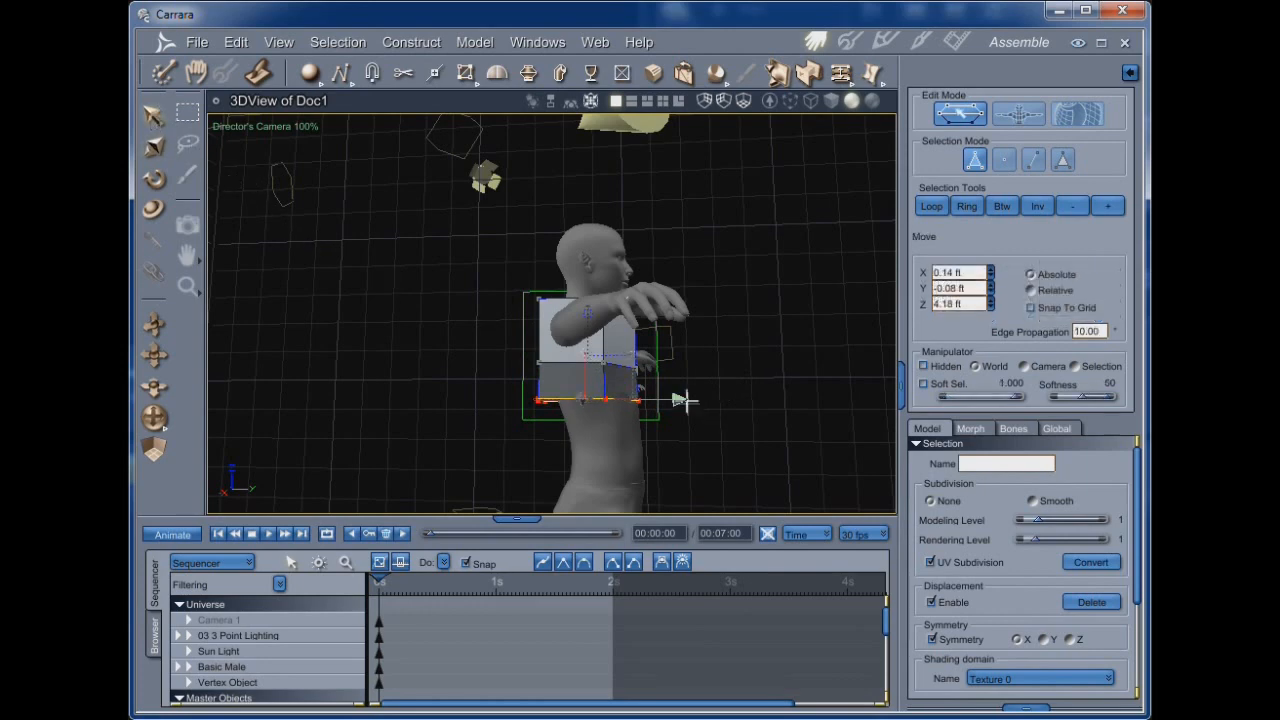
{"action": "mouse_move", "coordinate": [690, 397]}
{"action": "middle_mouse_down"}
{"action": "mouse_move", "coordinate": [760, 410]}
{"action": "mouse_move", "coordinate": [730, 385]}
{"action": "mouse_move", "coordinate": [749, 406]}
{"action": "mouse_move", "coordinate": [737, 414]}
{"action": "mouse_move", "coordinate": [710, 392]}
{"action": "middle_mouse_up"}
{"action": "left_click", "coordinate": [162, 148]}
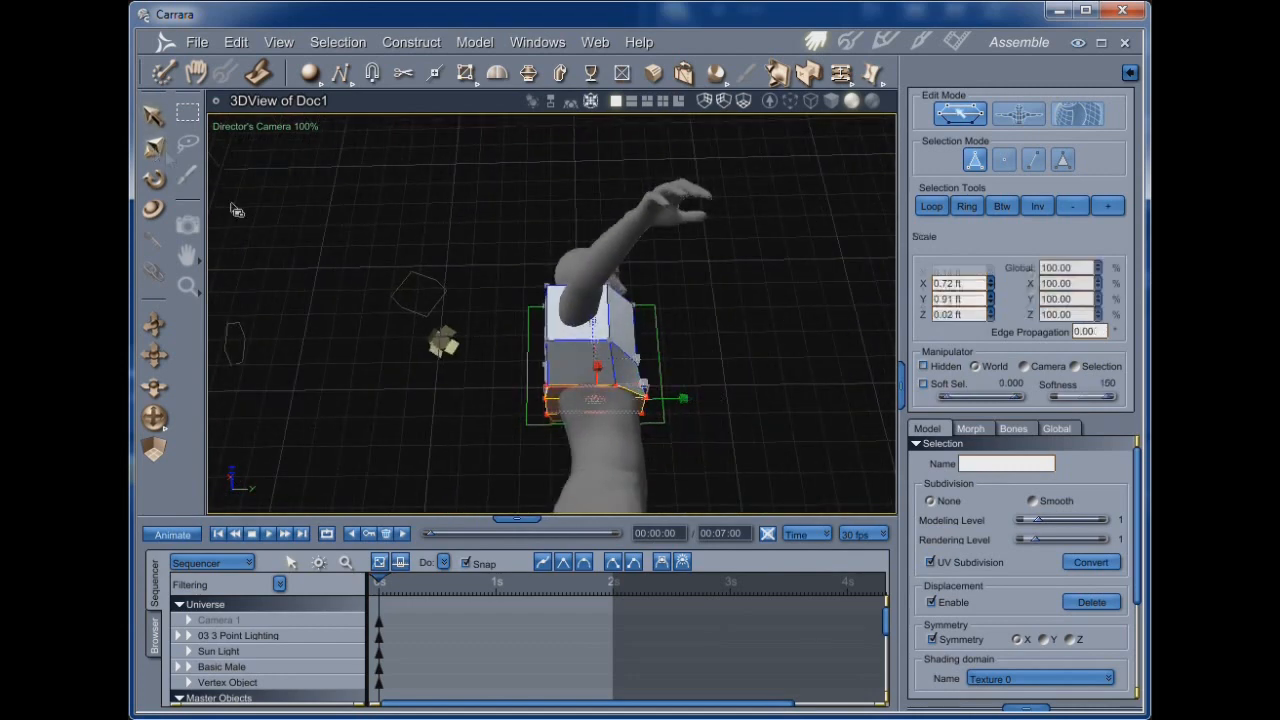
{"action": "middle_click_drag", "start_coordinate": [676, 397], "coordinate": [616, 425]}
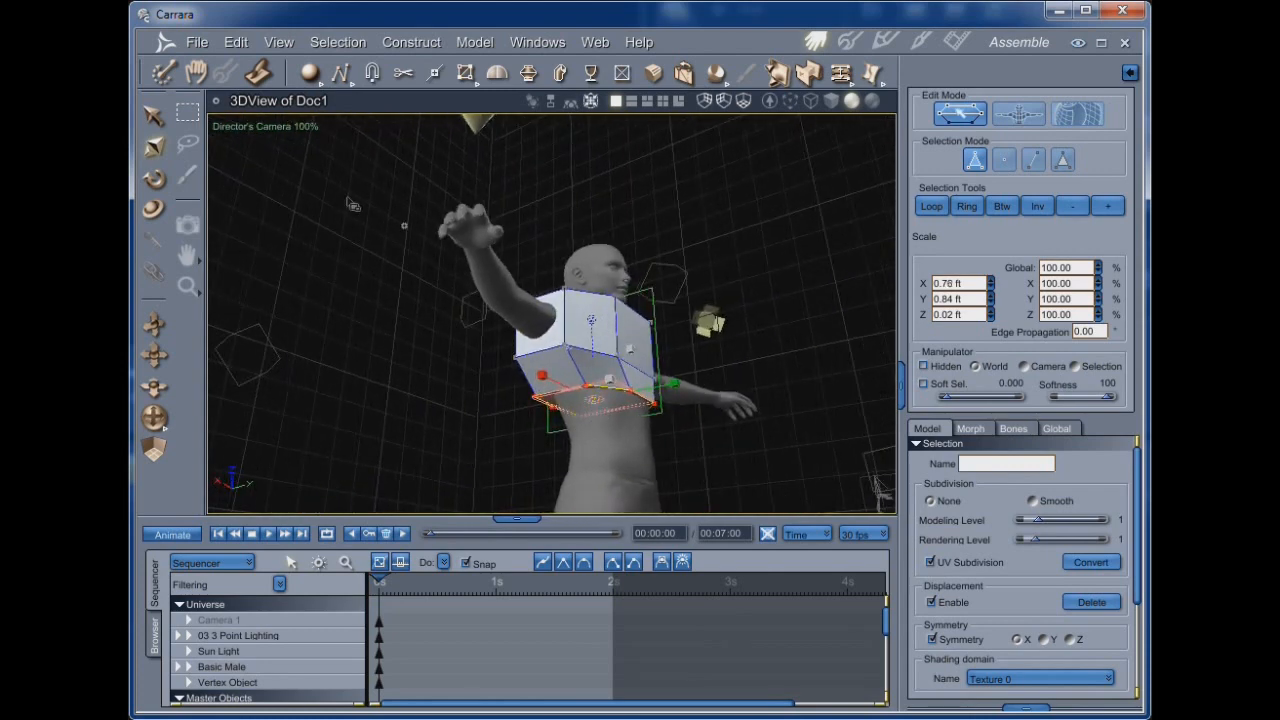
{"action": "left_click", "coordinate": [155, 149]}
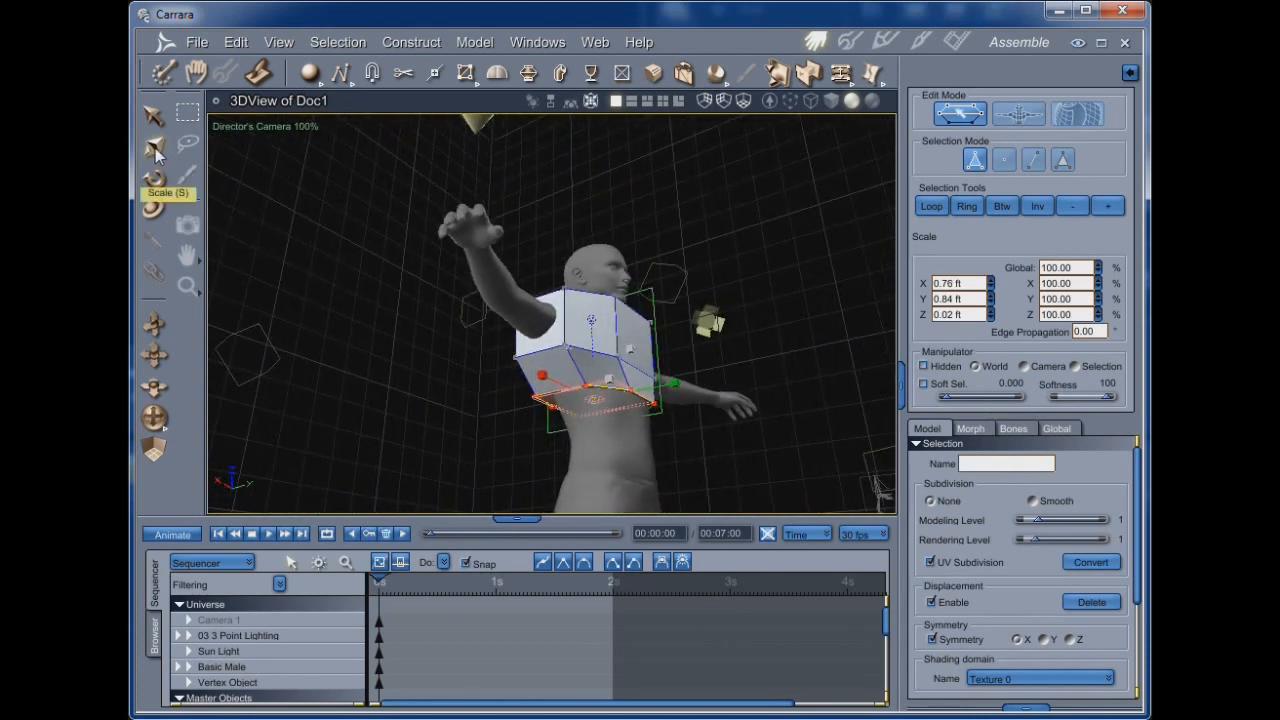
Extrude the underside down again to about 3.78 ft in Z and move it forward to about 0.04 ft in Y.
{"action": "left_click", "coordinate": [532, 76]}
{"action": "left_click_drag", "start_coordinate": [580, 428], "coordinate": [558, 455]}
{"action": "left_click_drag", "start_coordinate": [551, 447], "coordinate": [553, 450]}
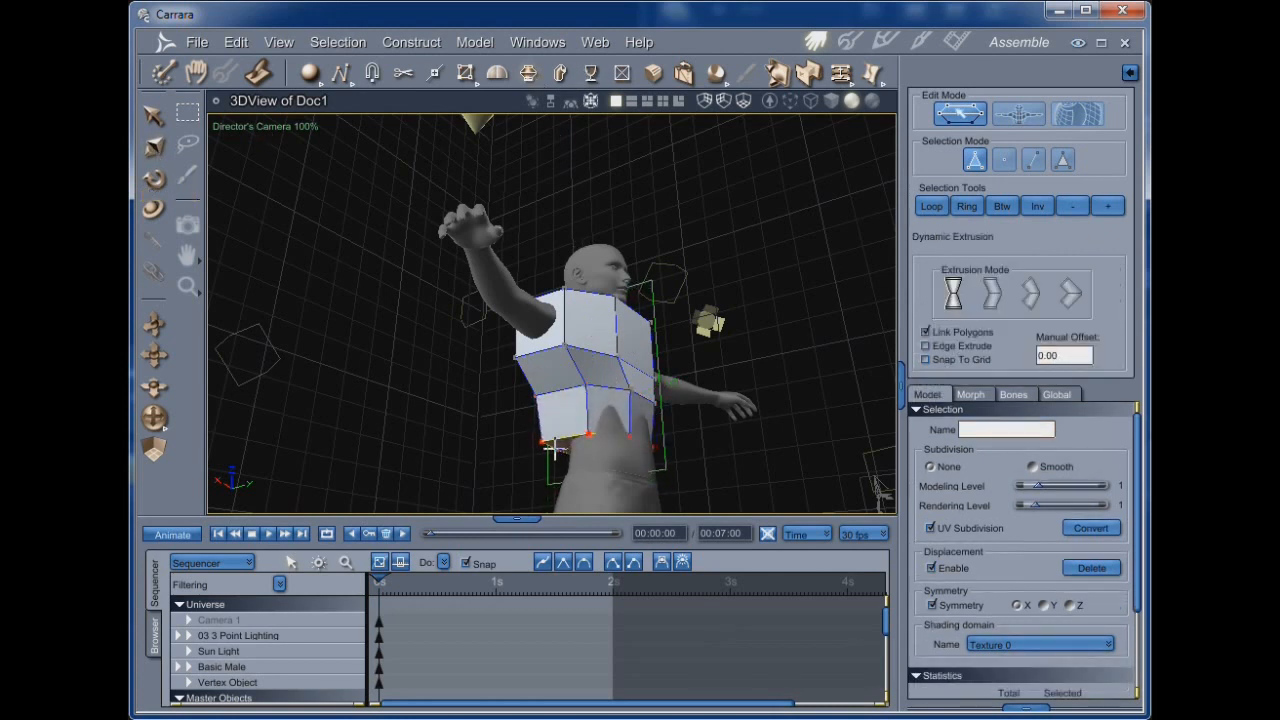
{"action": "middle_click_drag", "start_coordinate": [551, 463], "coordinate": [604, 490]}
{"action": "left_click", "coordinate": [152, 118]}
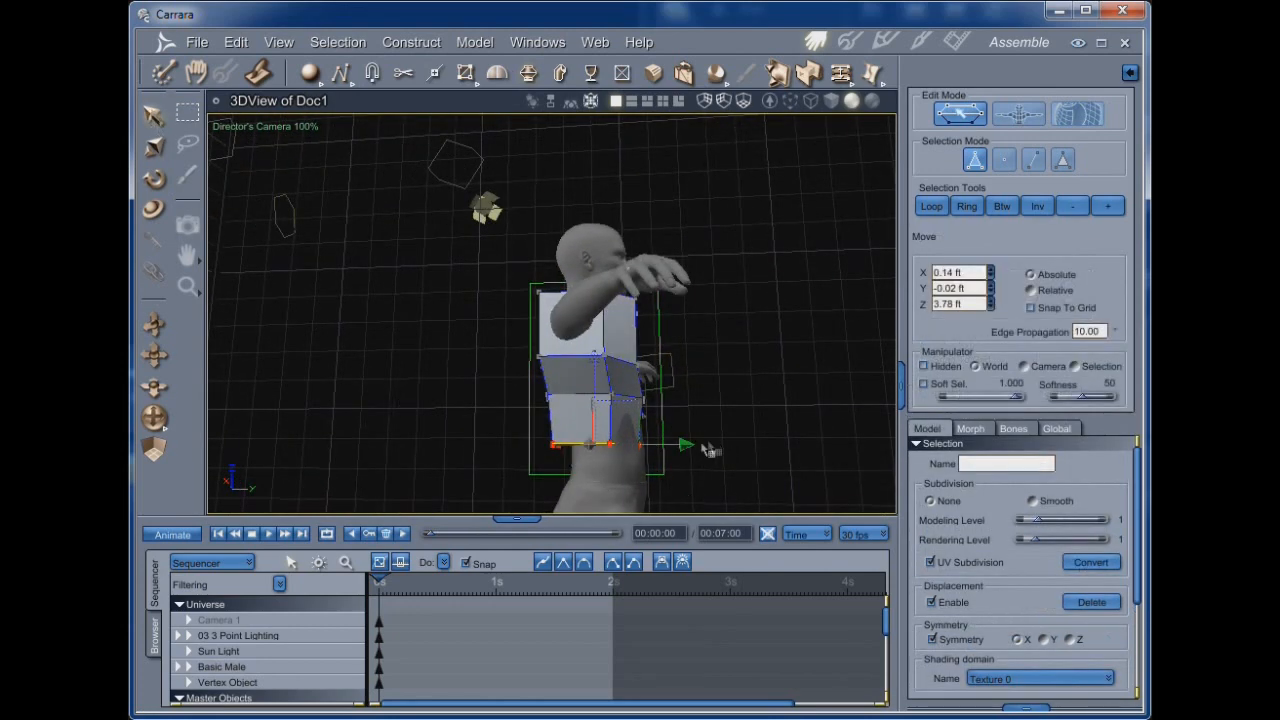
{"action": "left_click_drag", "start_coordinate": [689, 437], "coordinate": [694, 437]}
{"action": "middle_click_drag", "start_coordinate": [694, 440], "coordinate": [620, 437]}
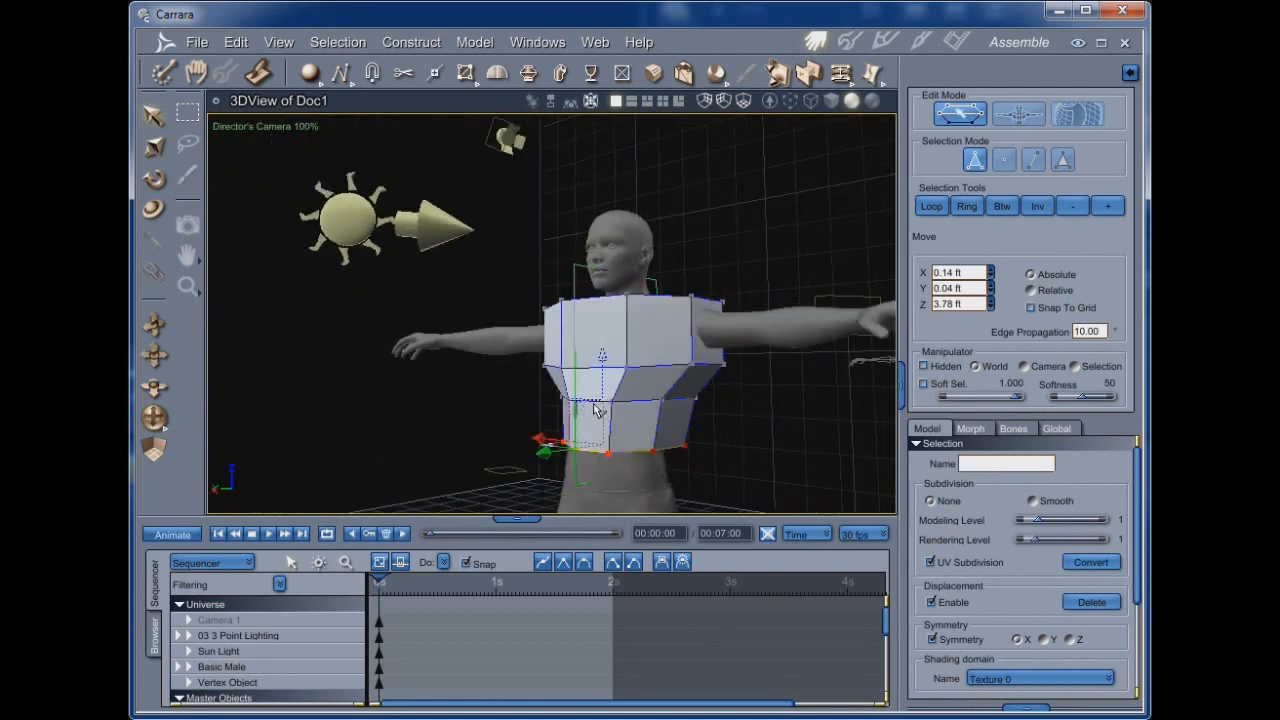
Lower the edge loop below the chest slightly and raise the chest edge loop to about 4.53 ft in Z.
{"action": "left_click", "coordinate": [610, 403]}
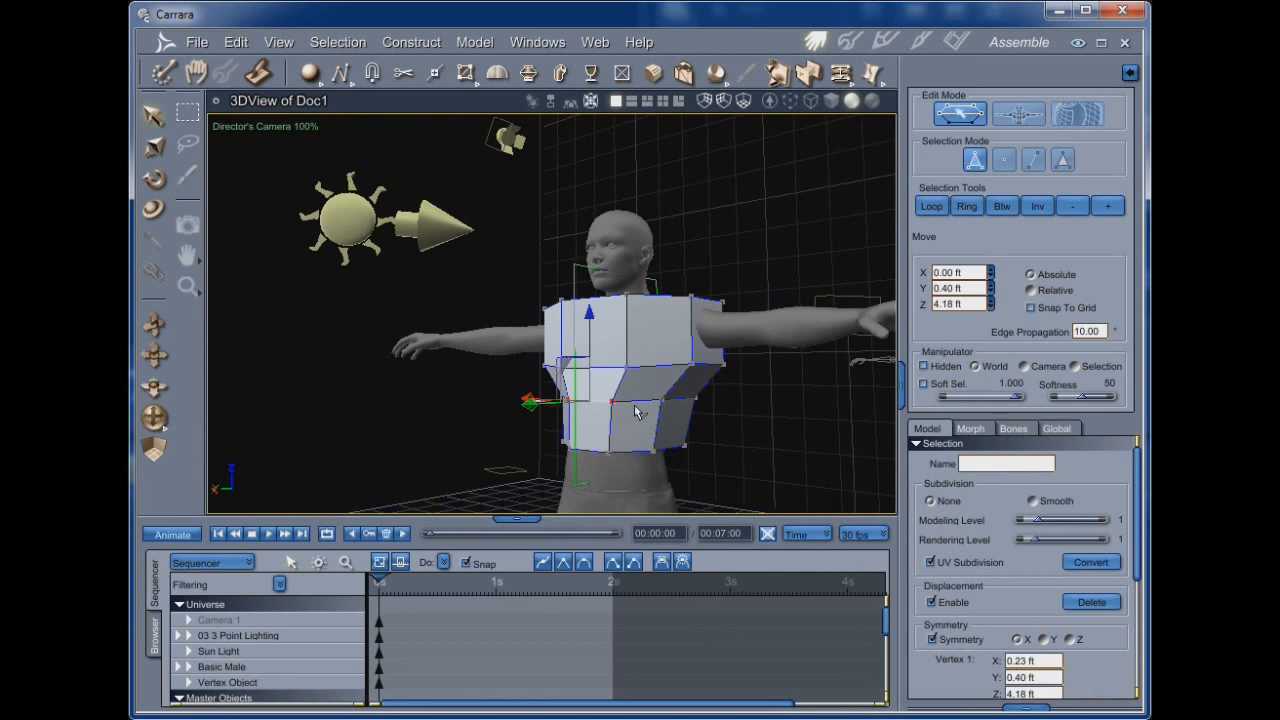
{"action": "left_click", "coordinate": [636, 412]}
{"action": "left_click", "coordinate": [931, 206]}
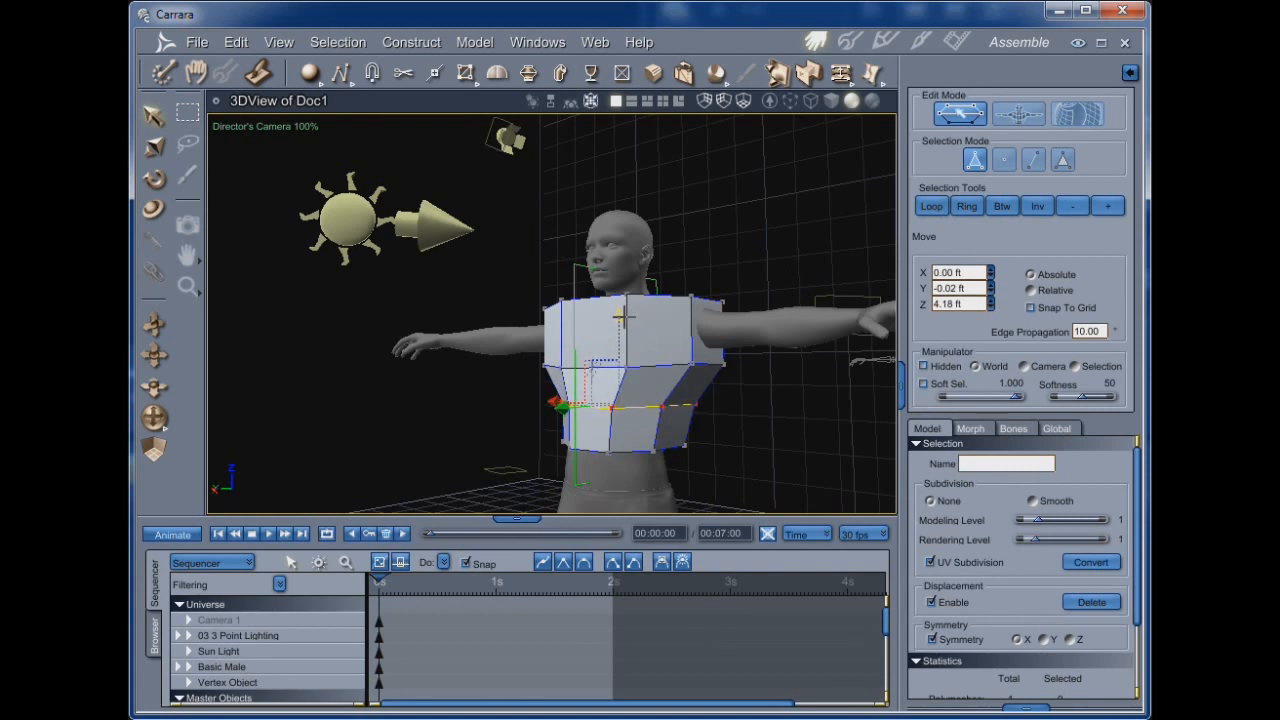
{"action": "left_click", "coordinate": [575, 372]}
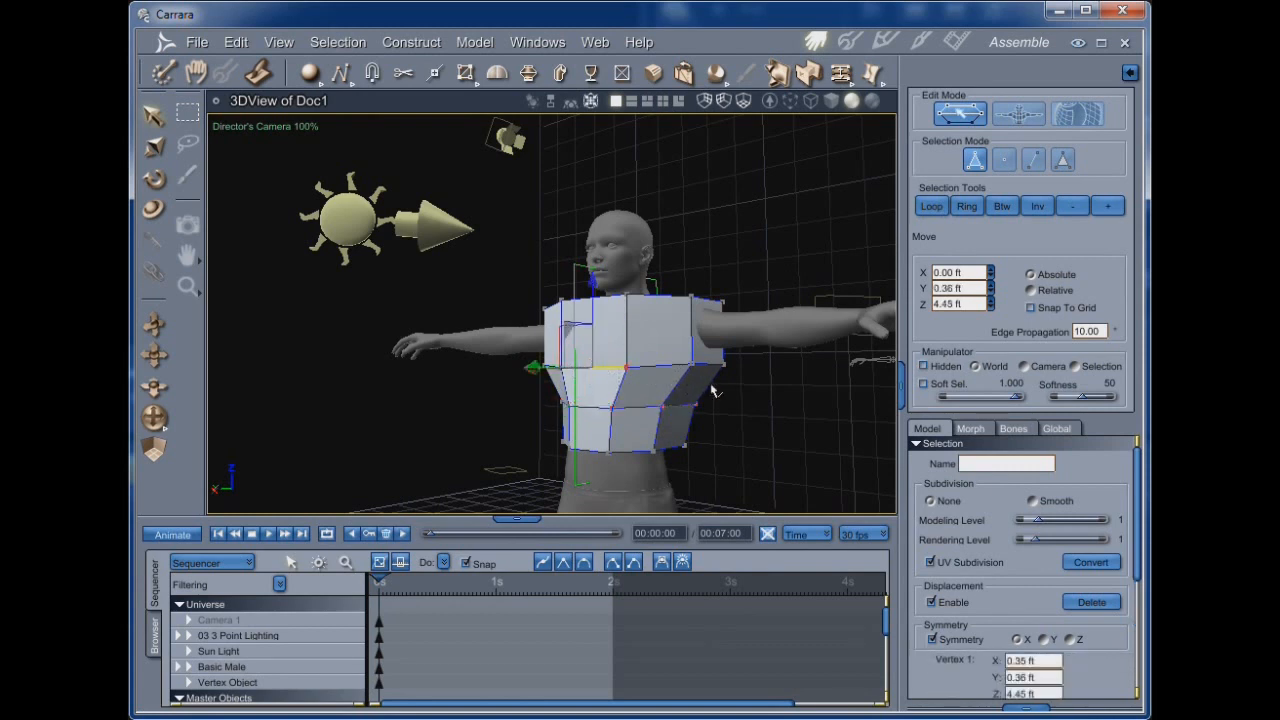
{"action": "left_click", "coordinate": [936, 208]}
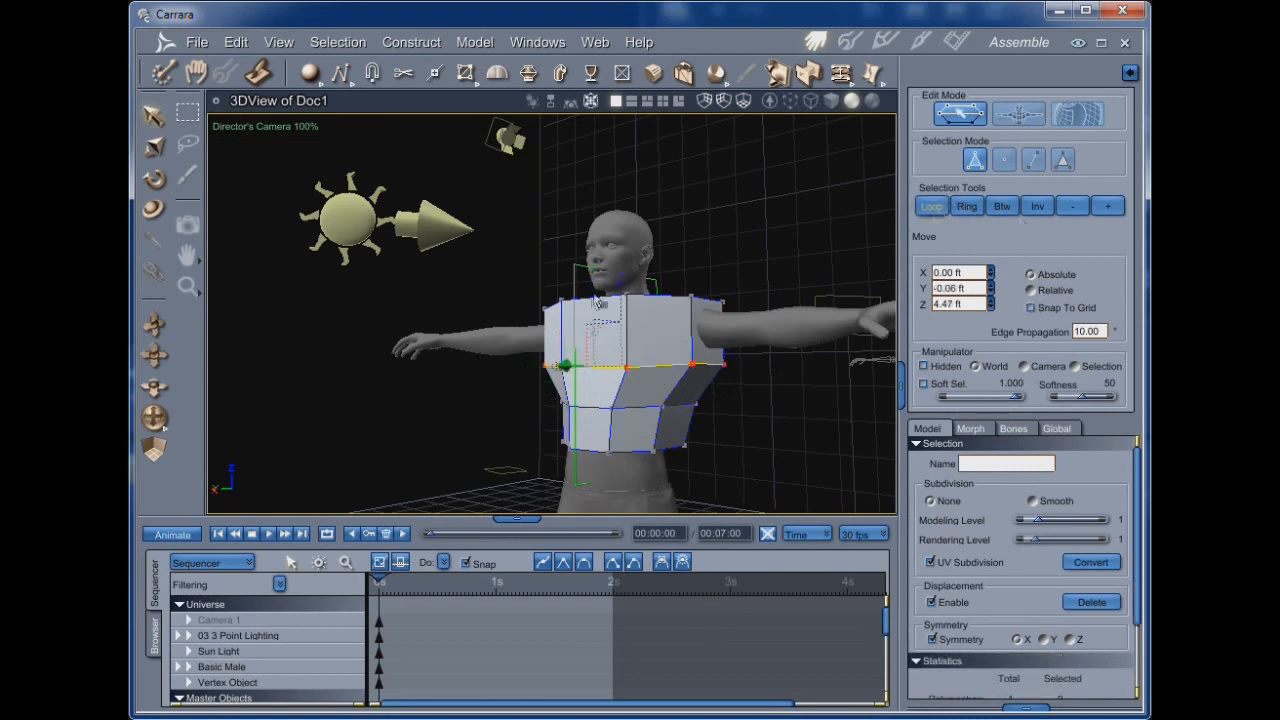
{"action": "left_click_drag", "start_coordinate": [624, 281], "coordinate": [621, 272]}
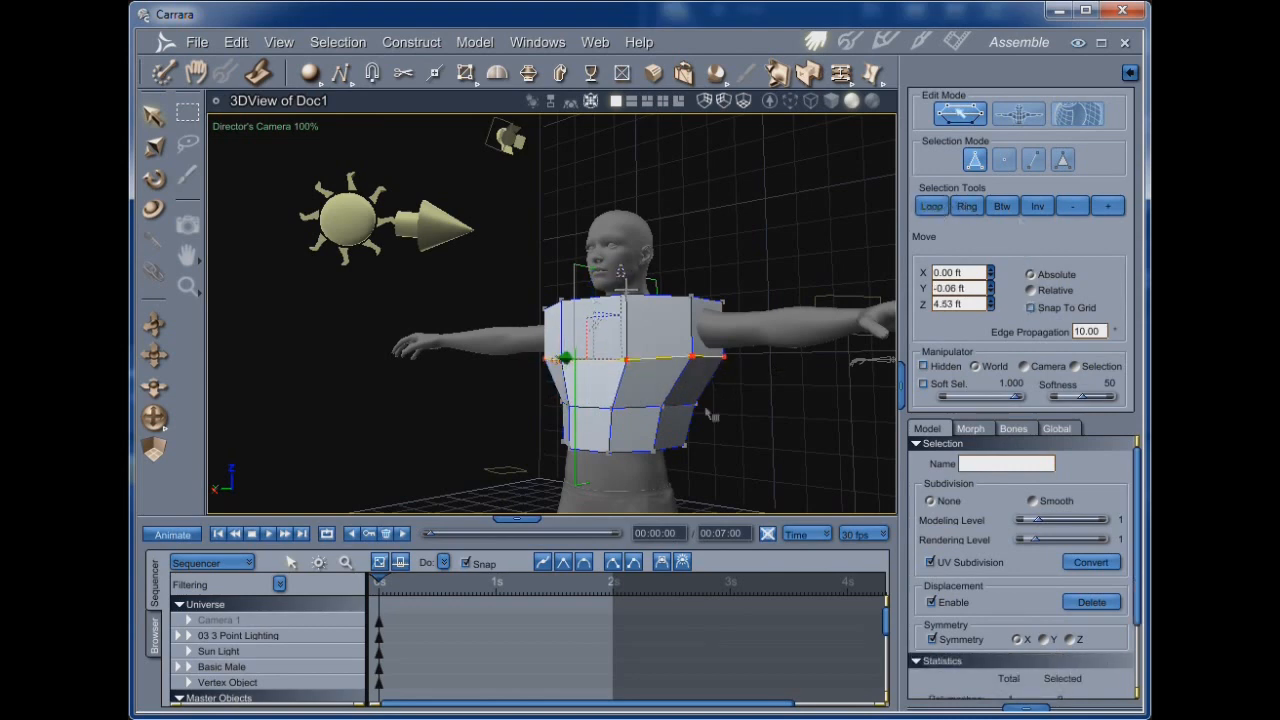
Move the front neckline edge back to about 0.15 ft in Y and the back neckline edge to about -0.48 ft.
{"action": "middle_click_drag", "start_coordinate": [742, 445], "coordinate": [704, 433]}
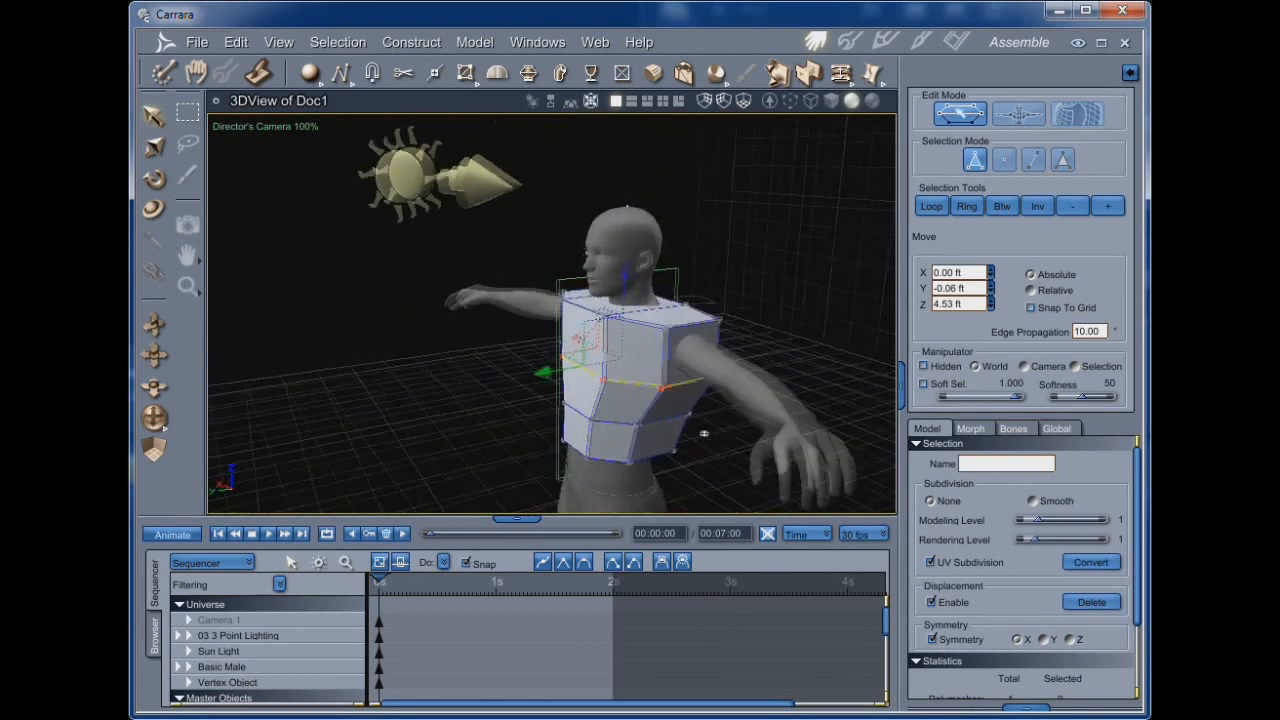
{"action": "left_click", "coordinate": [597, 316]}
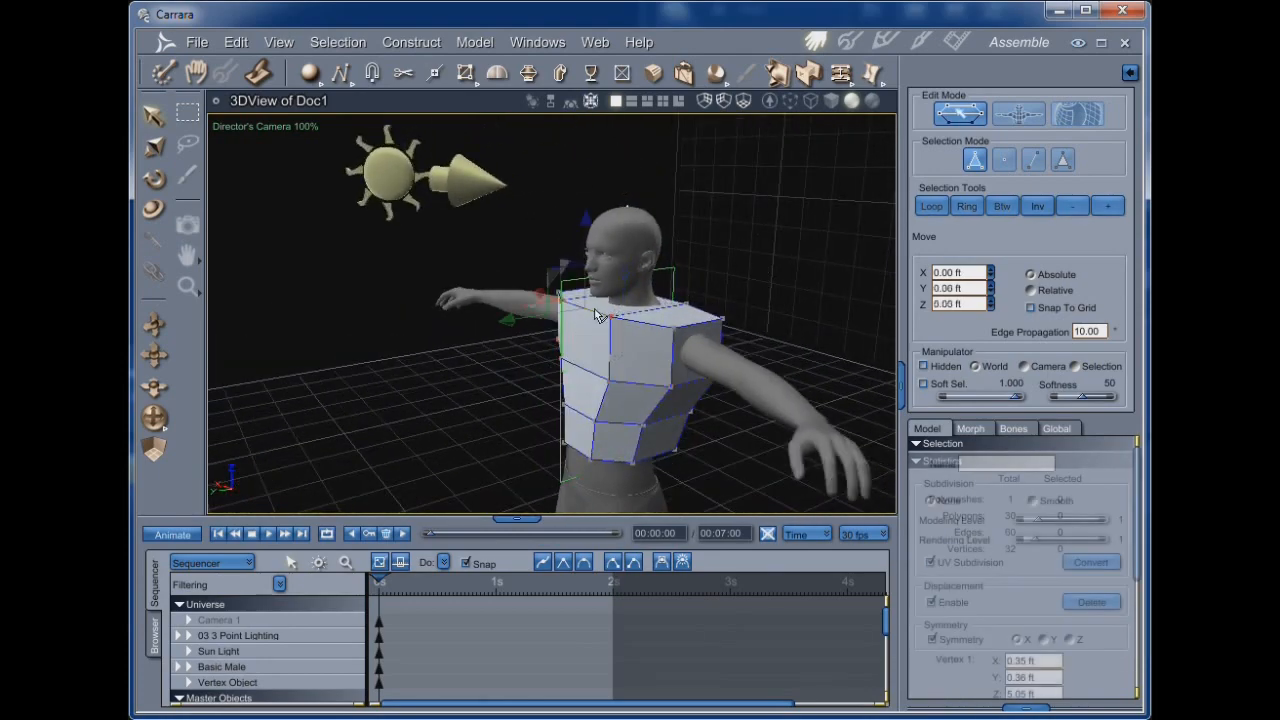
{"action": "middle_click_drag", "start_coordinate": [597, 316], "coordinate": [492, 380]}
{"action": "left_click_drag", "start_coordinate": [494, 299], "coordinate": [522, 306]}
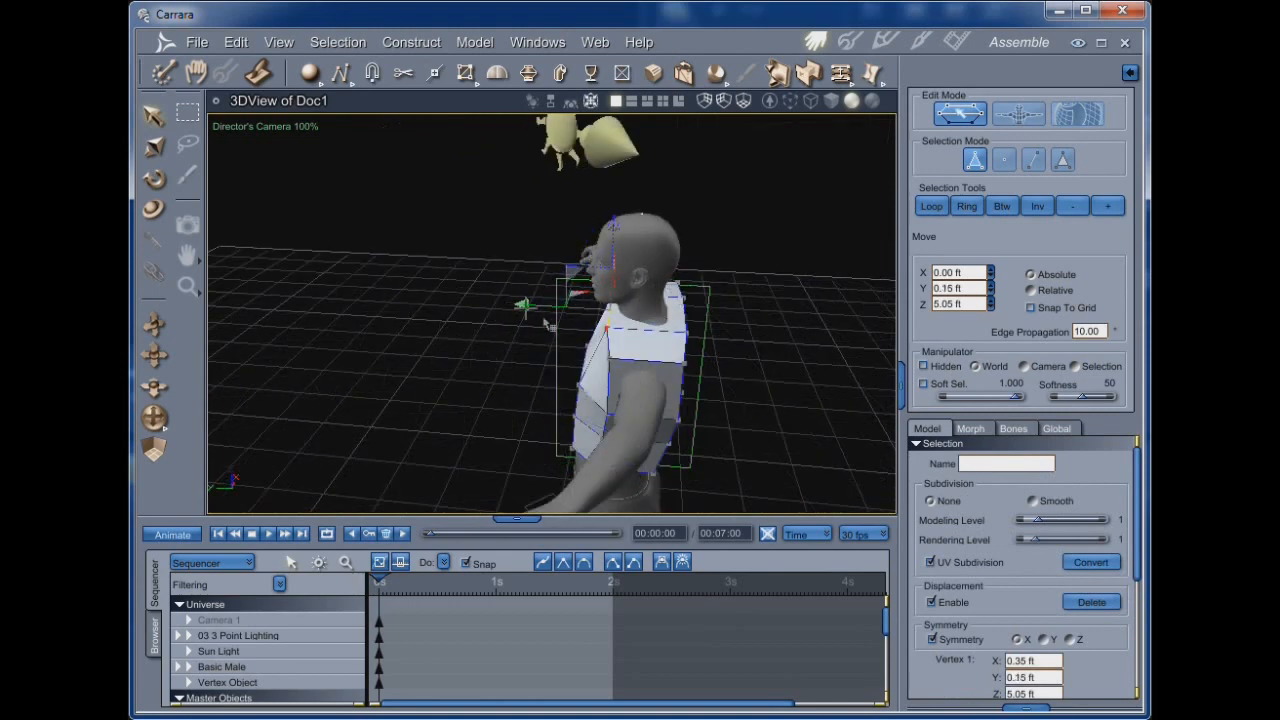
{"action": "left_click", "coordinate": [690, 322]}
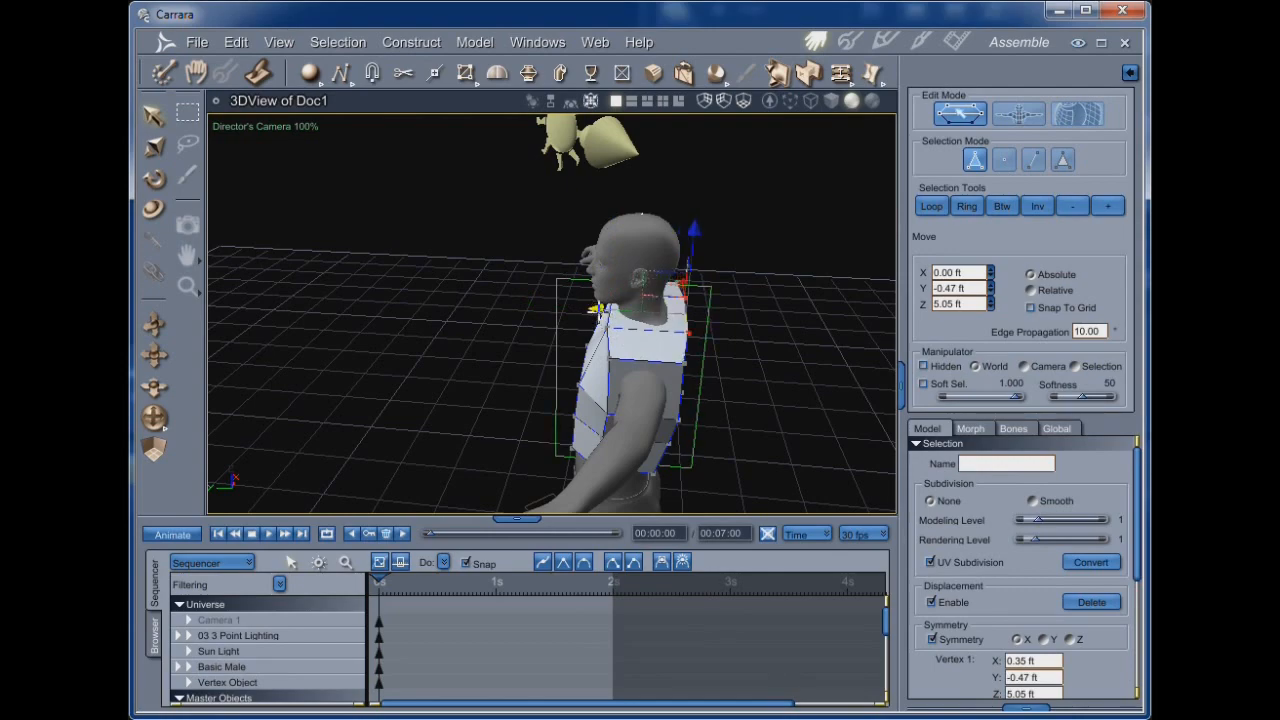
{"action": "middle_click_drag", "start_coordinate": [602, 326], "coordinate": [591, 366]}
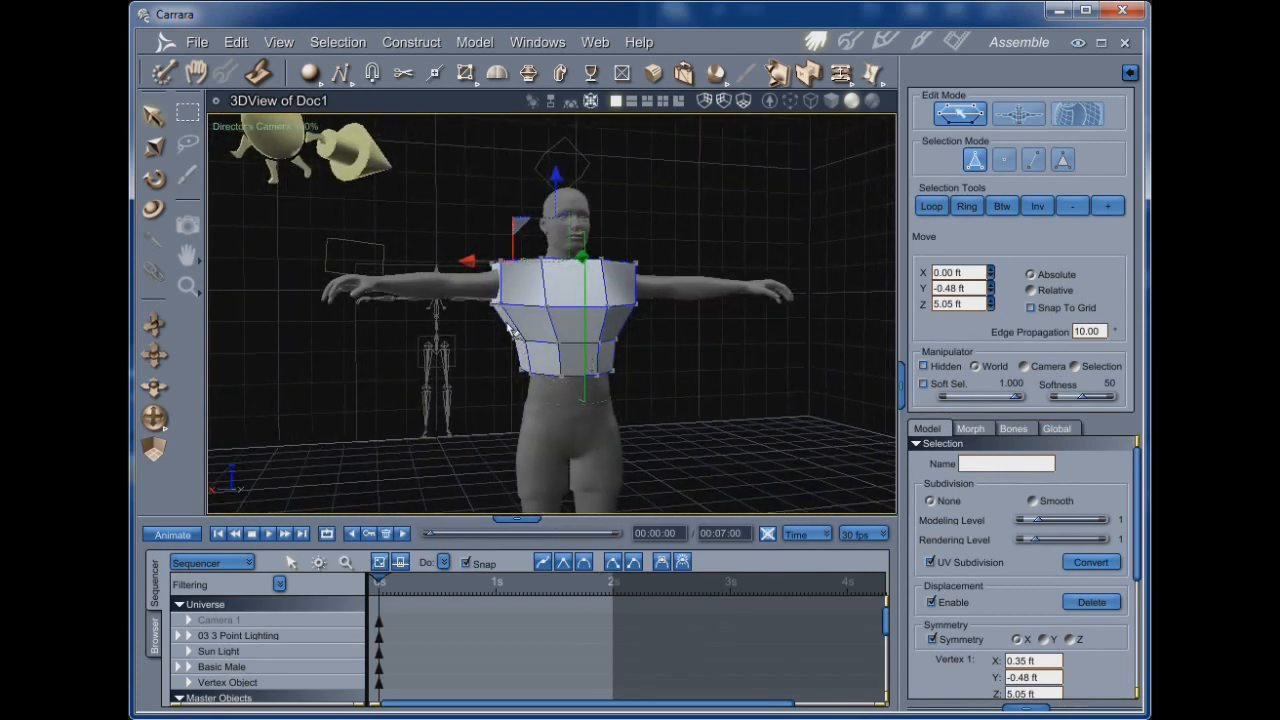
Set the shirt's subdivision to Smooth and apply Smooth Edges to the entire mesh with the All option.
{"action": "middle_click_drag", "start_coordinate": [638, 355], "coordinate": [649, 371]}
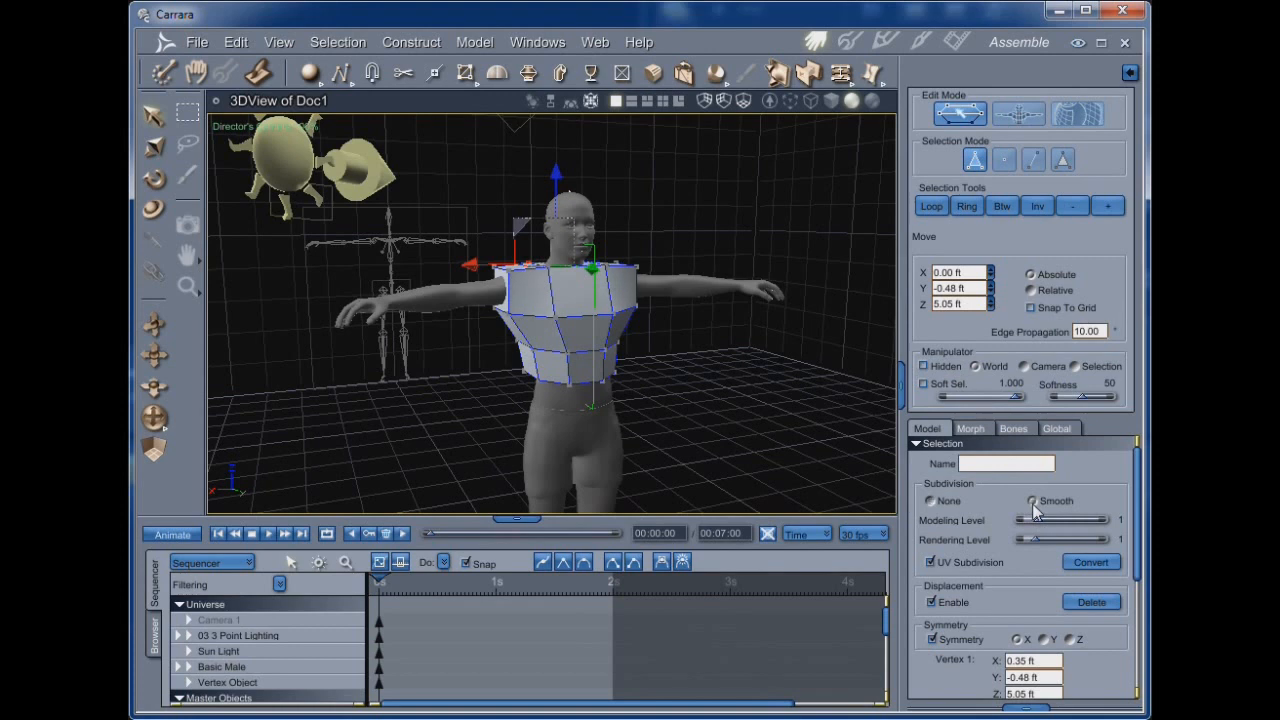
{"action": "left_click", "coordinate": [540, 311]}
{"action": "left_click_drag", "start_coordinate": [452, 206], "coordinate": [677, 438]}
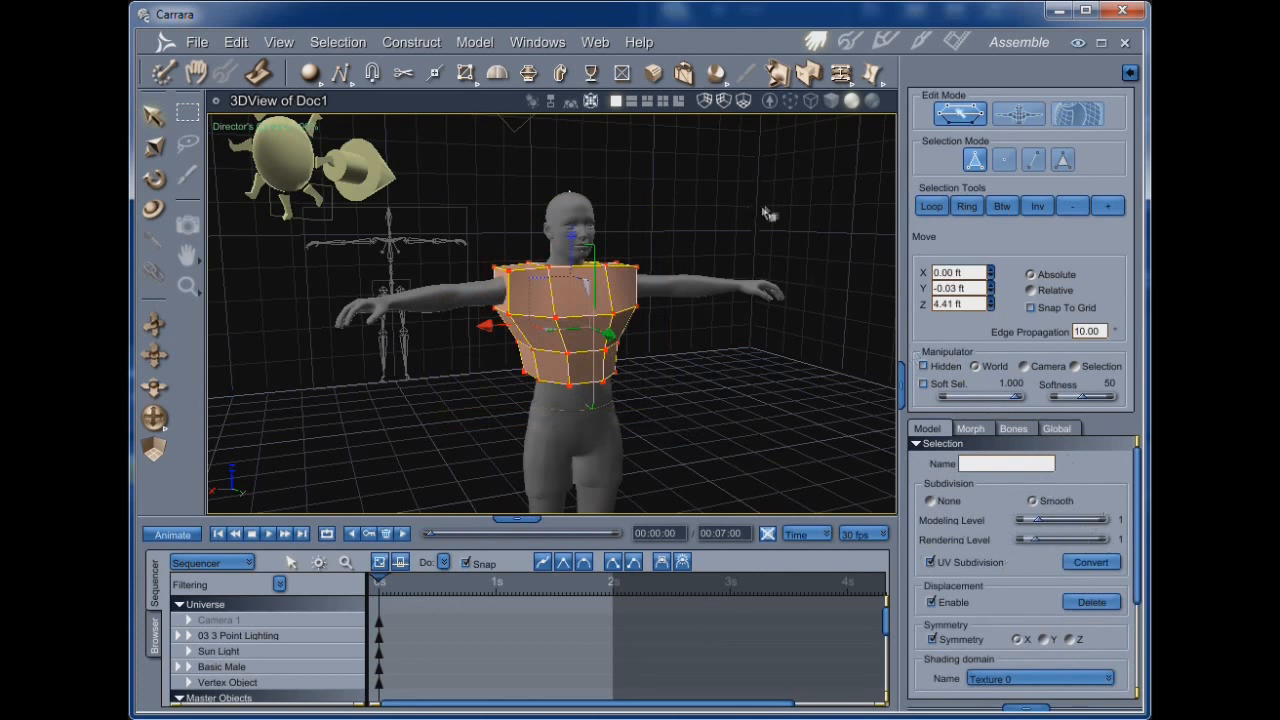
{"action": "left_click", "coordinate": [476, 43]}
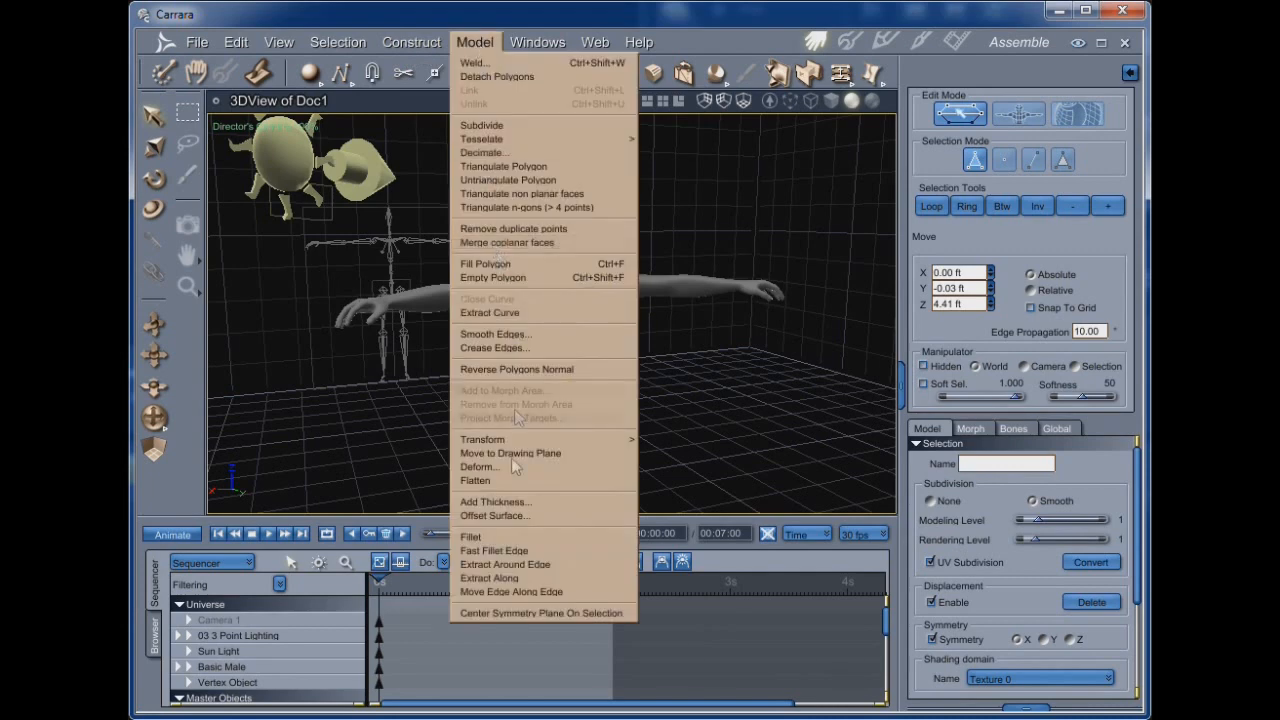
{"action": "left_click", "coordinate": [533, 334]}
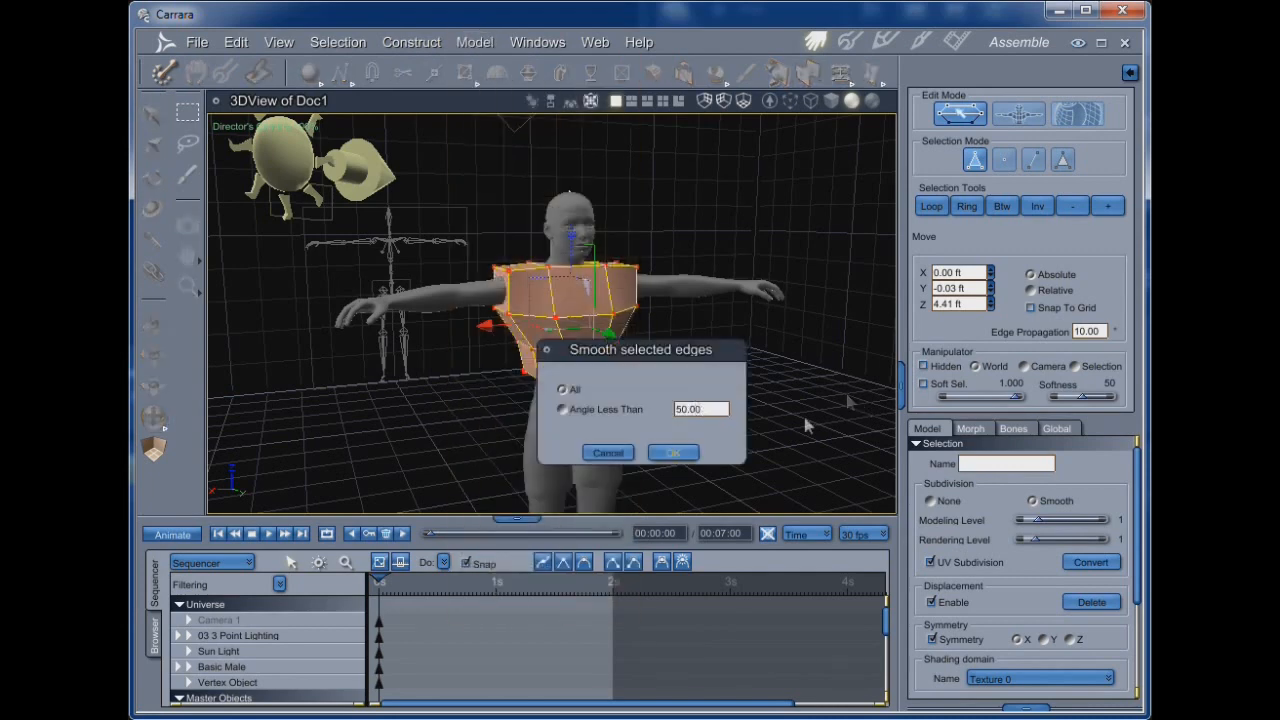
{"action": "left_click", "coordinate": [673, 453]}
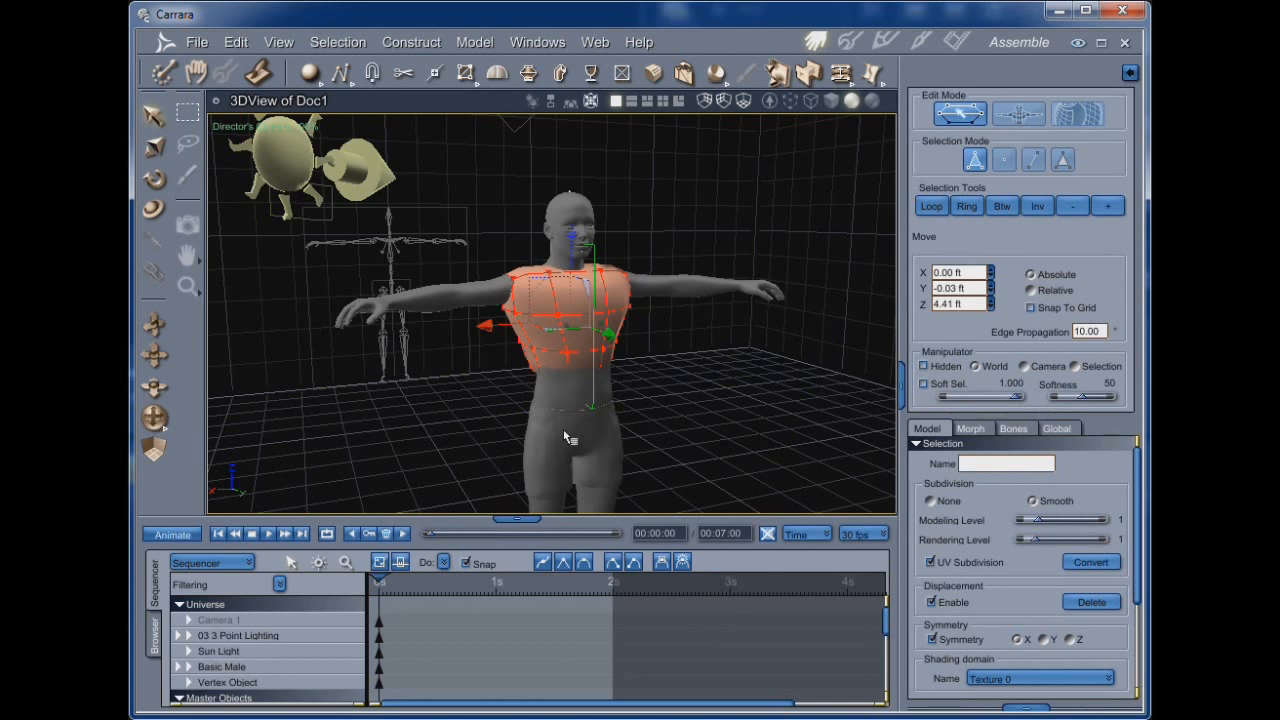
Select the edges around both armholes and the bottom opening of the shirt and crease them with the All option.
{"action": "left_click_drag", "start_coordinate": [461, 241], "coordinate": [516, 341]}
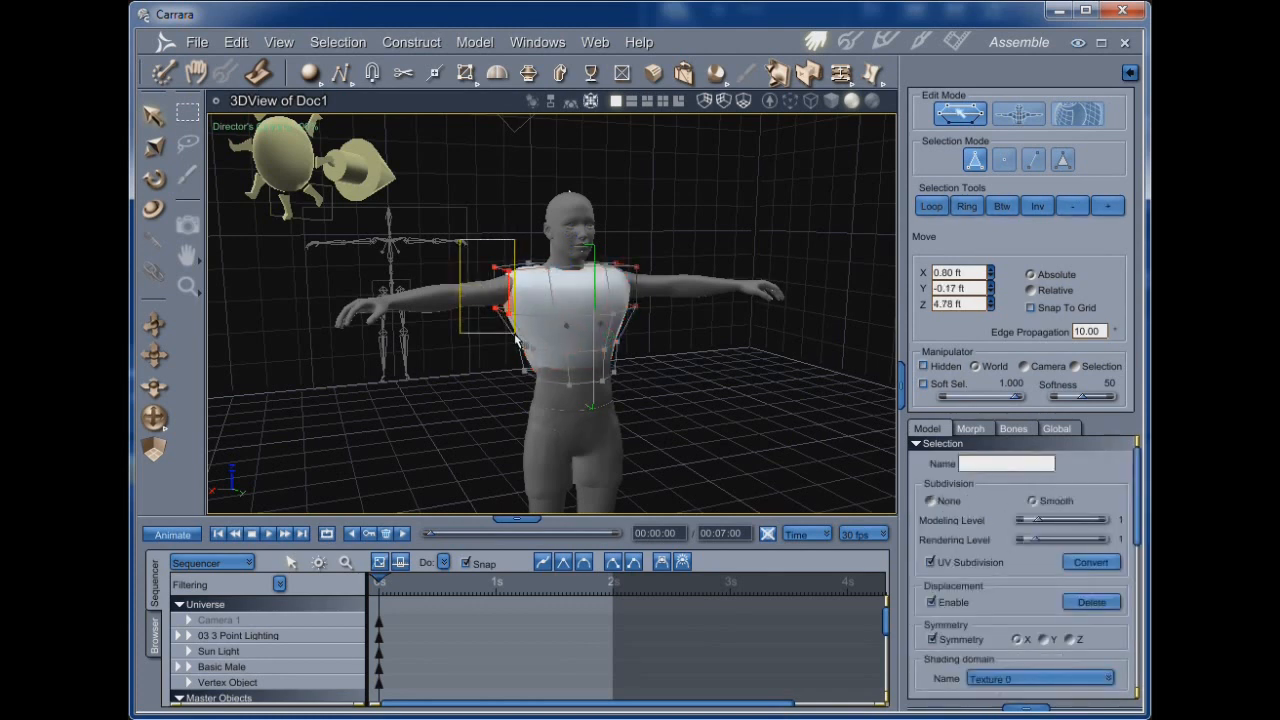
{"action": "left_click_drag", "start_coordinate": [516, 341], "coordinate": [516, 341]}
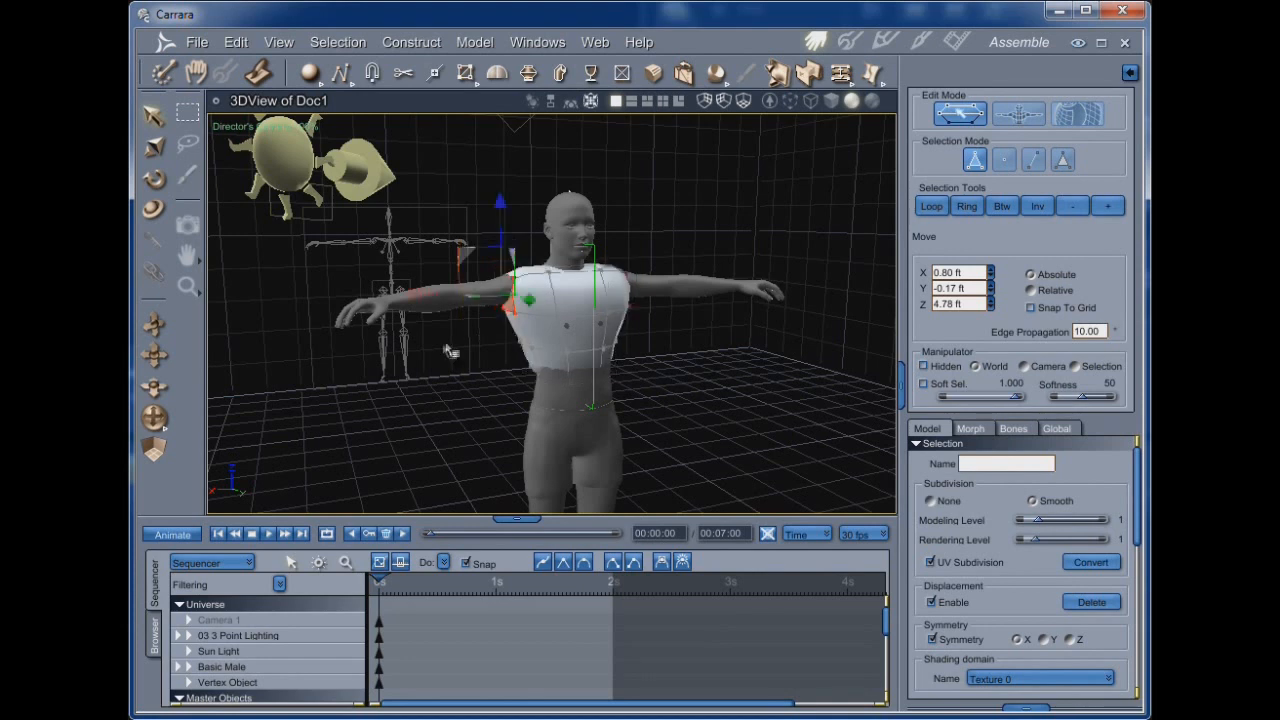
{"action": "left_click", "coordinate": [476, 42]}
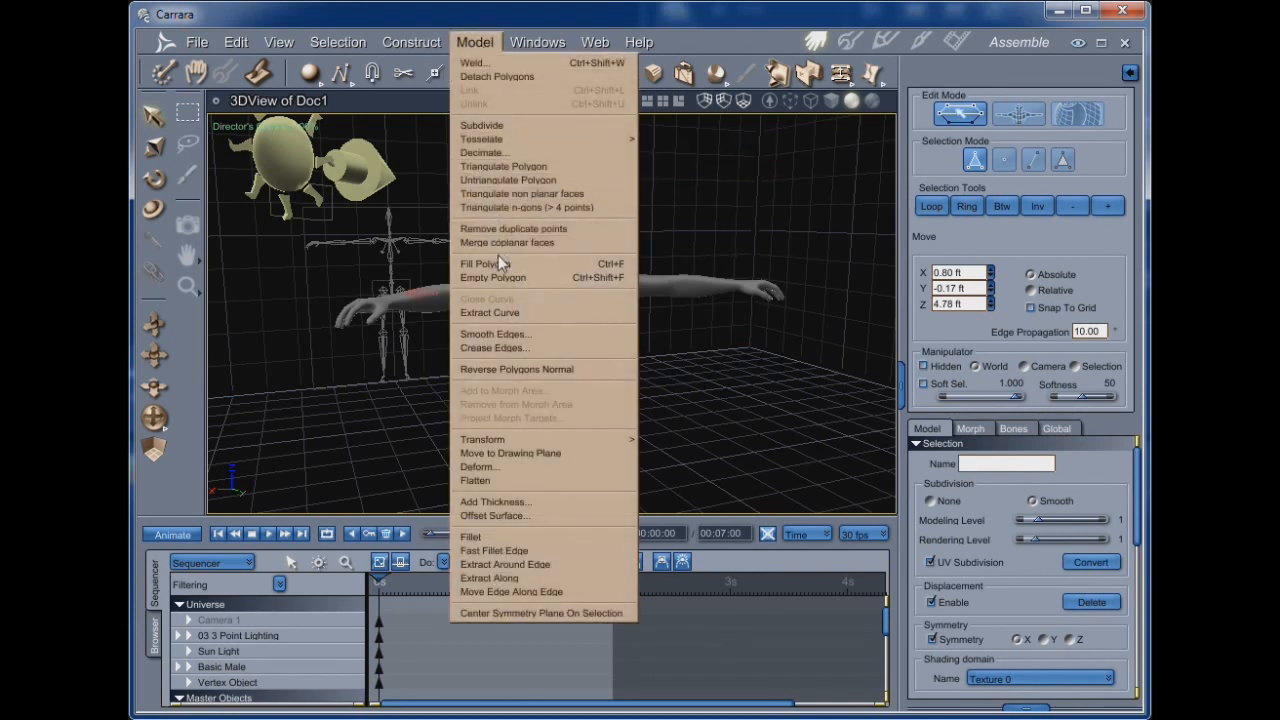
{"action": "left_click", "coordinate": [478, 42]}
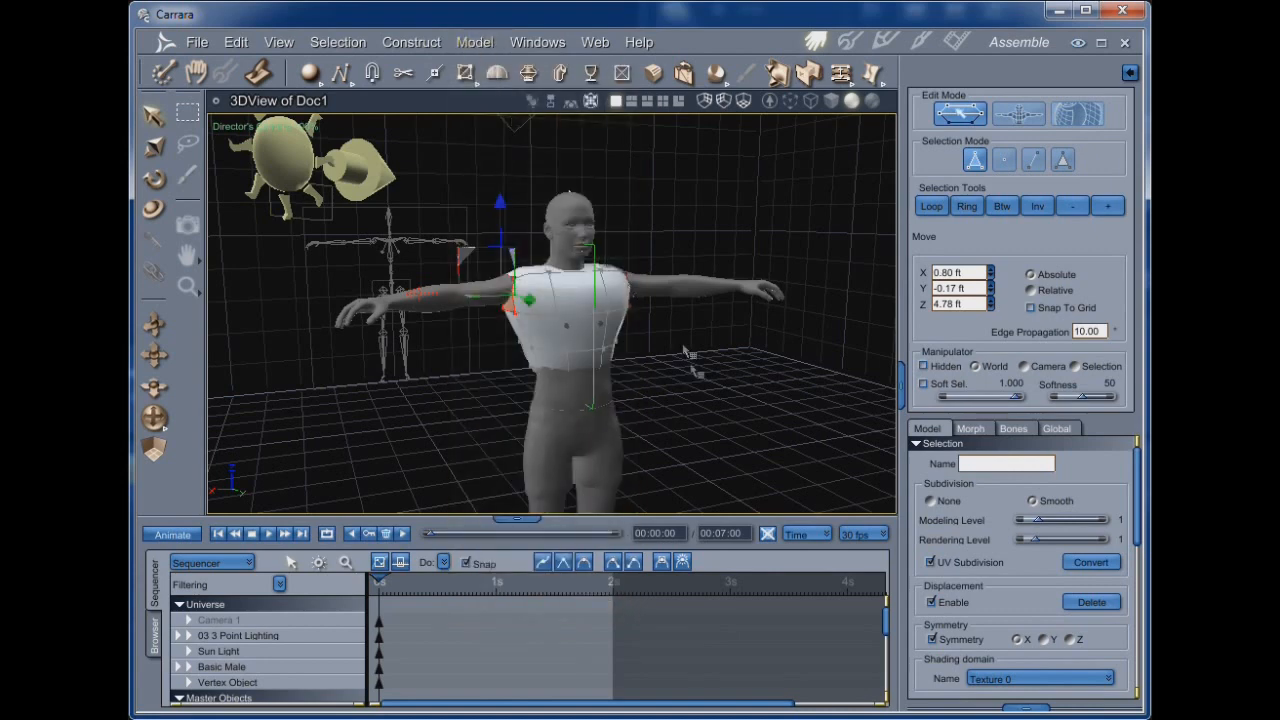
{"action": "middle_click_drag", "start_coordinate": [716, 354], "coordinate": [646, 351]}
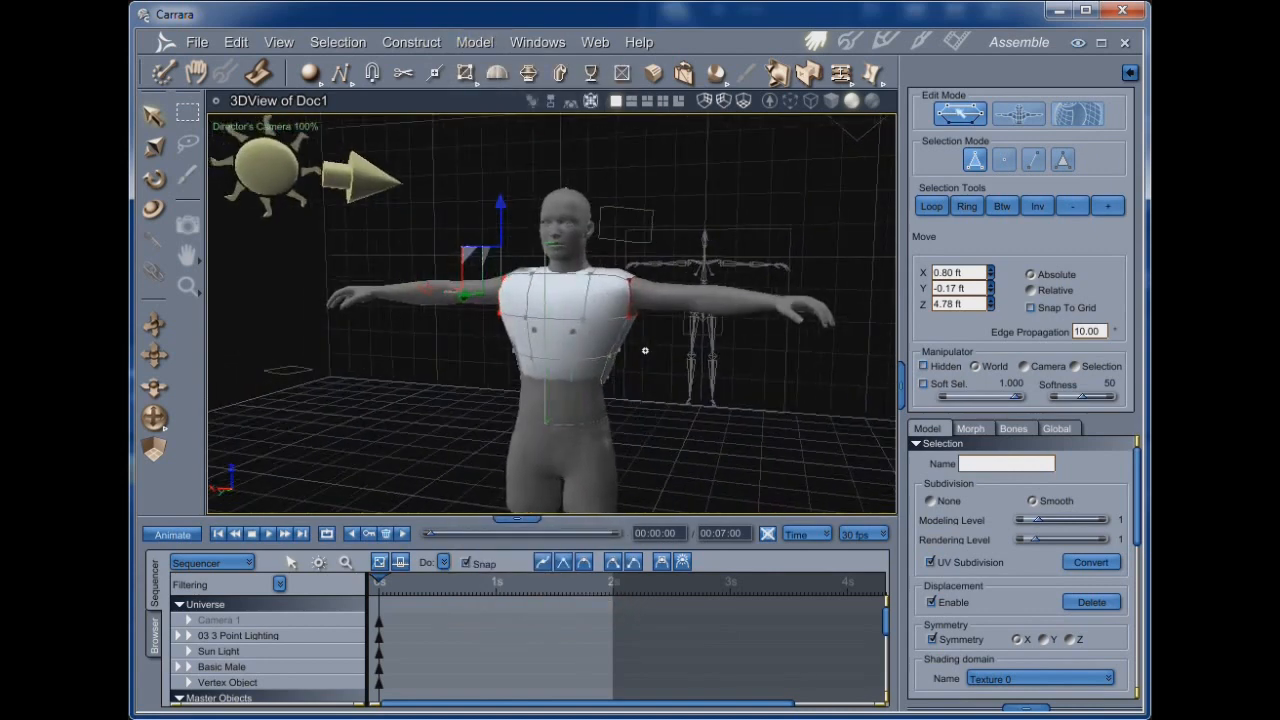
{"action": "left_click_drag", "start_coordinate": [678, 225], "coordinate": [632, 344], "text": "shift"}
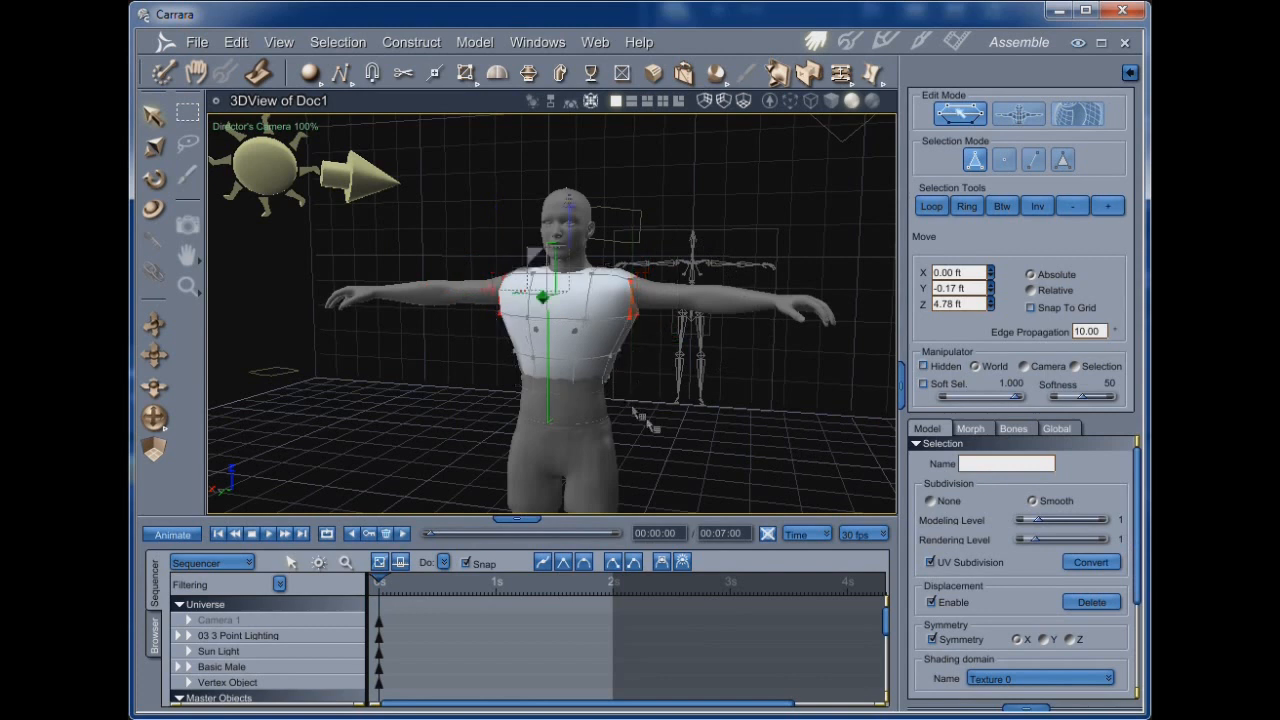
{"action": "left_click_drag", "start_coordinate": [670, 419], "coordinate": [428, 395], "text": "shift"}
{"action": "mouse_move", "coordinate": [154, 418]}
{"action": "left_mouse_down"}
{"action": "mouse_move", "coordinate": [276, 418]}
{"action": "mouse_move", "coordinate": [178, 416]}
{"action": "left_mouse_up"}
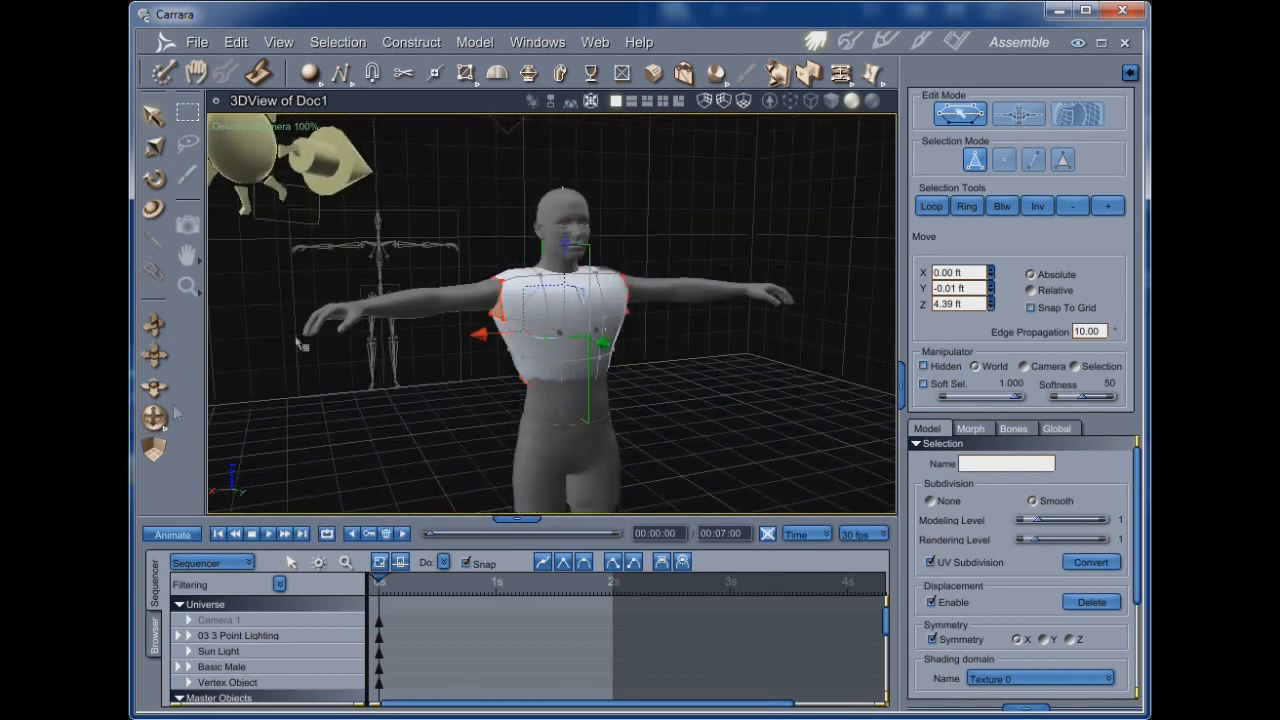
{"action": "left_click_drag", "start_coordinate": [521, 190], "coordinate": [607, 283], "text": "shift"}
{"action": "left_click", "coordinate": [475, 42]}
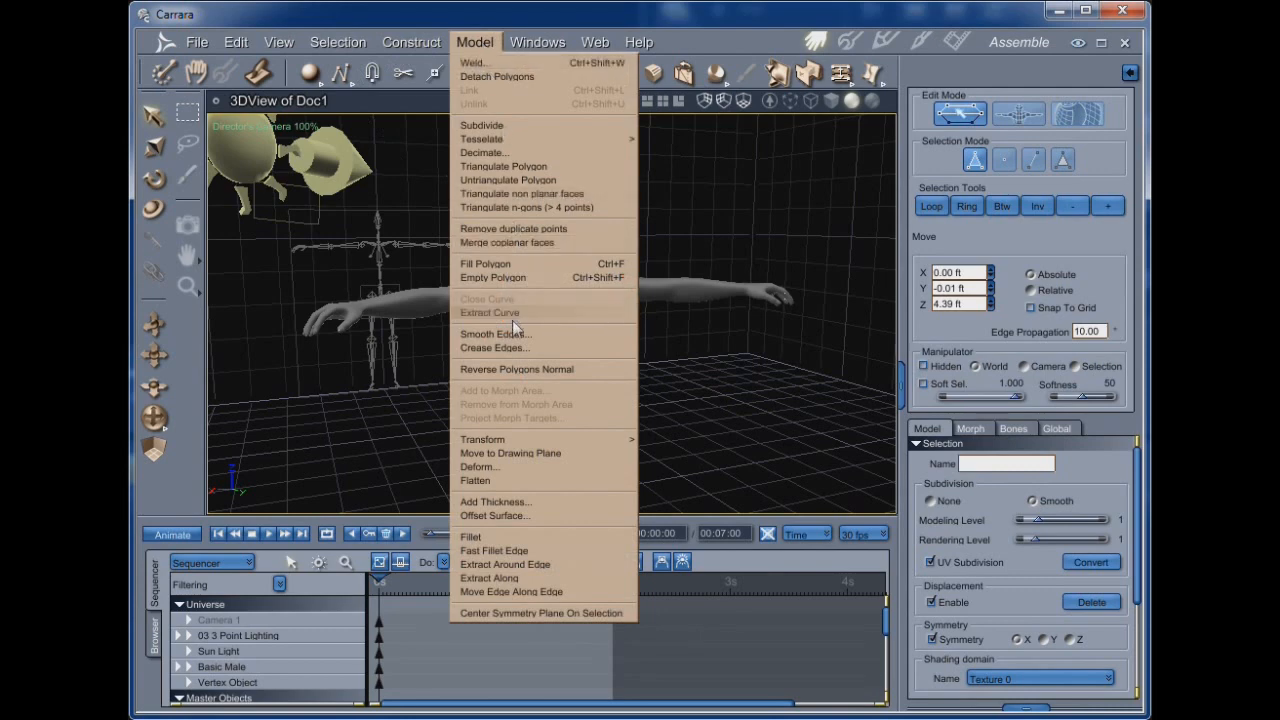
{"action": "left_click", "coordinate": [512, 348]}
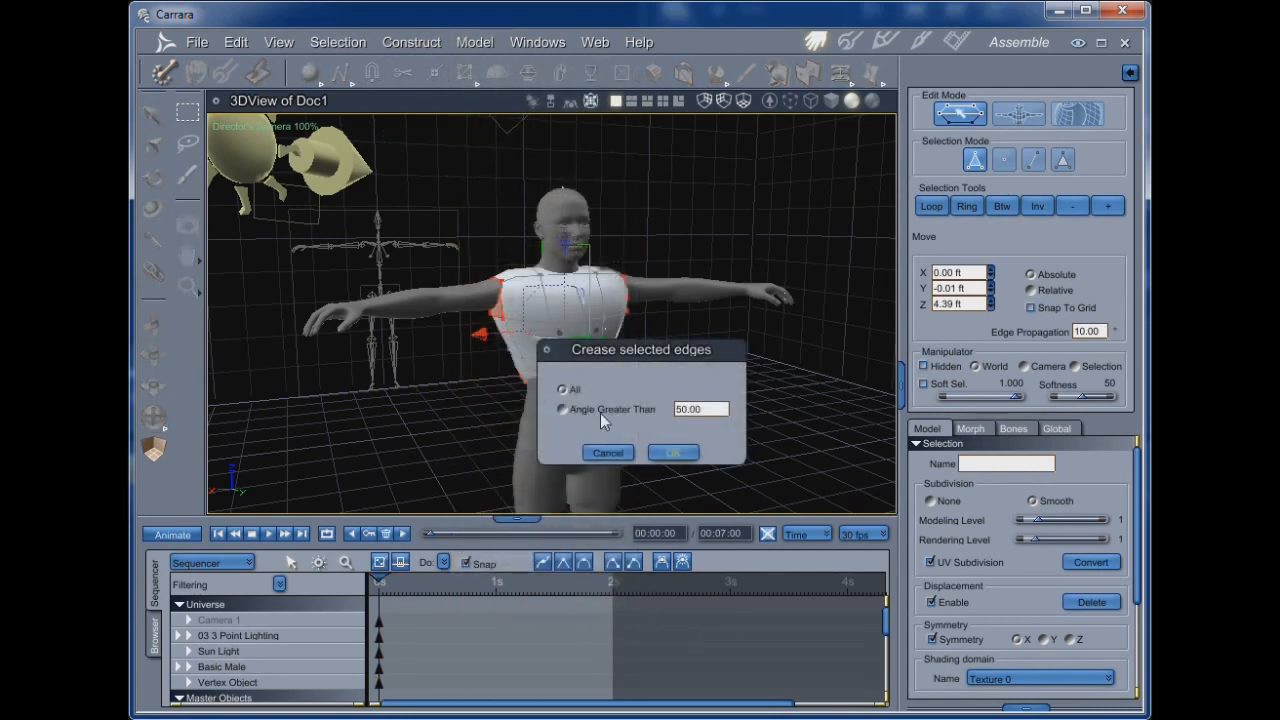
{"action": "left_click", "coordinate": [674, 453]}
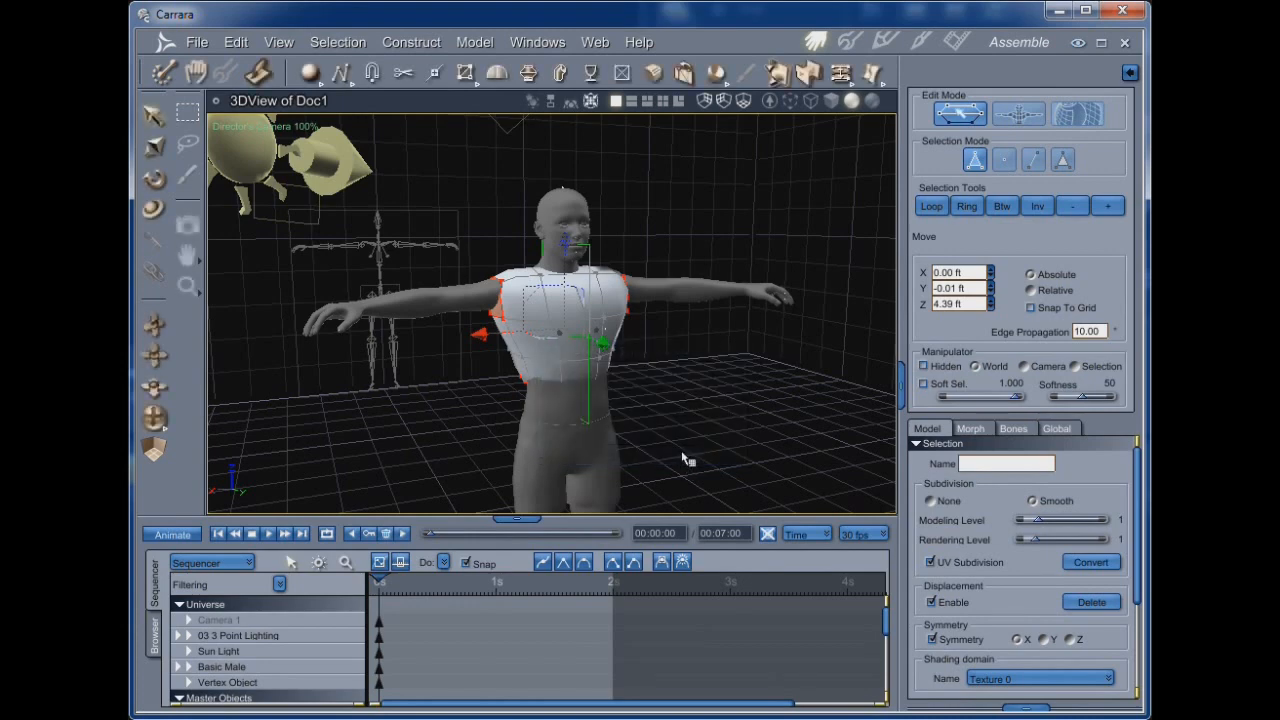
Select the edges around the shirt's neck opening and crease them with the All option.
{"action": "scroll", "coordinate": [707, 416], "scroll_direction": "up", "scroll_amount": 3}
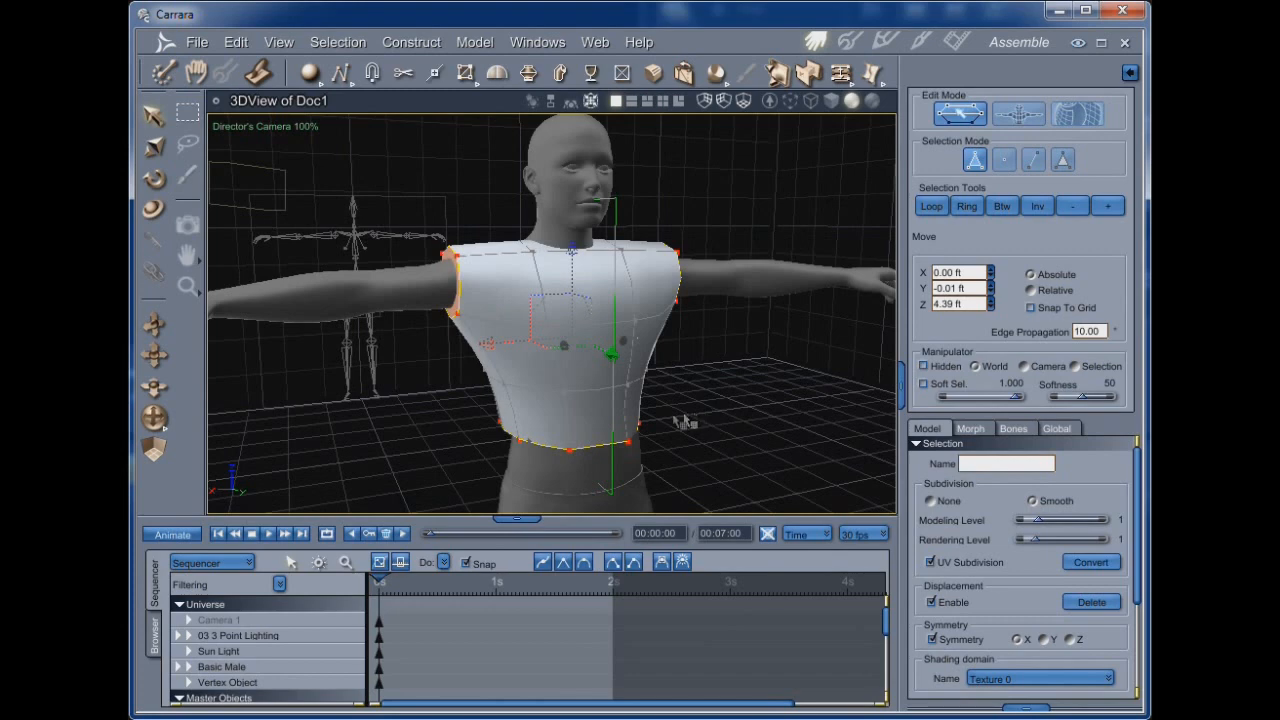
{"action": "middle_click_drag", "start_coordinate": [800, 505], "coordinate": [765, 499]}
{"action": "left_click_drag", "start_coordinate": [494, 185], "coordinate": [641, 277]}
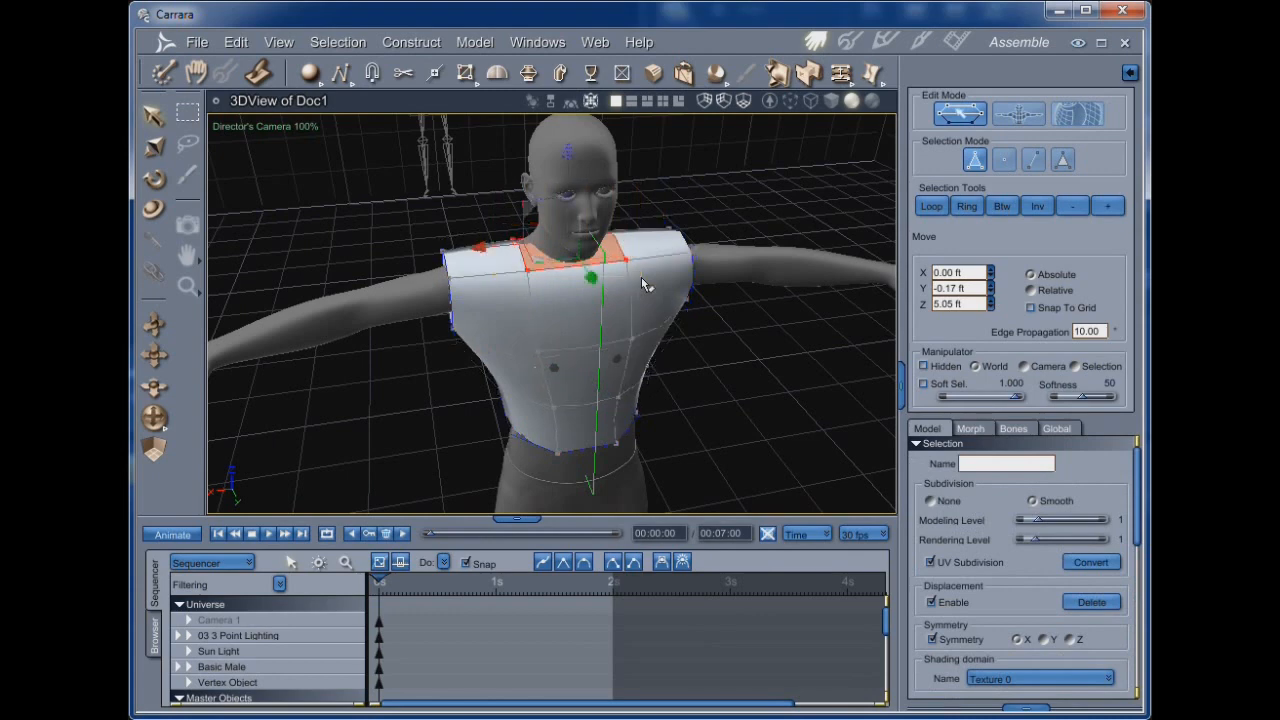
{"action": "left_click", "coordinate": [474, 42]}
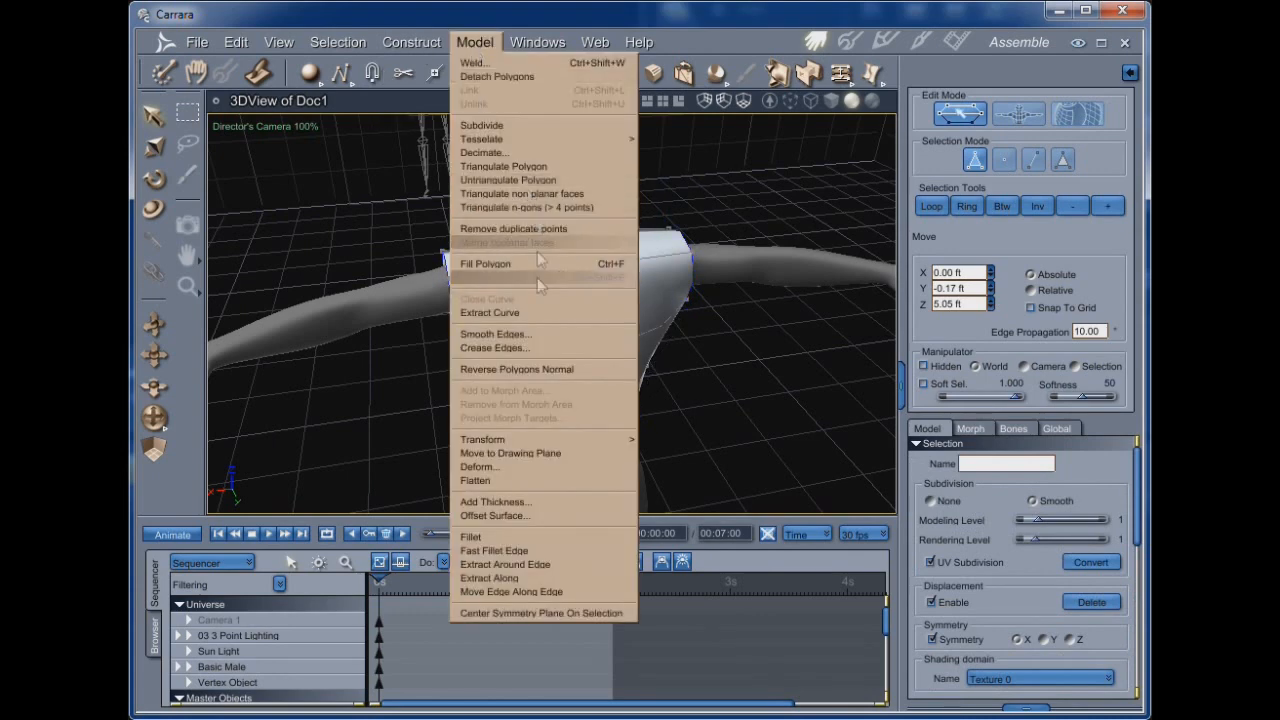
{"action": "left_click", "coordinate": [524, 349]}
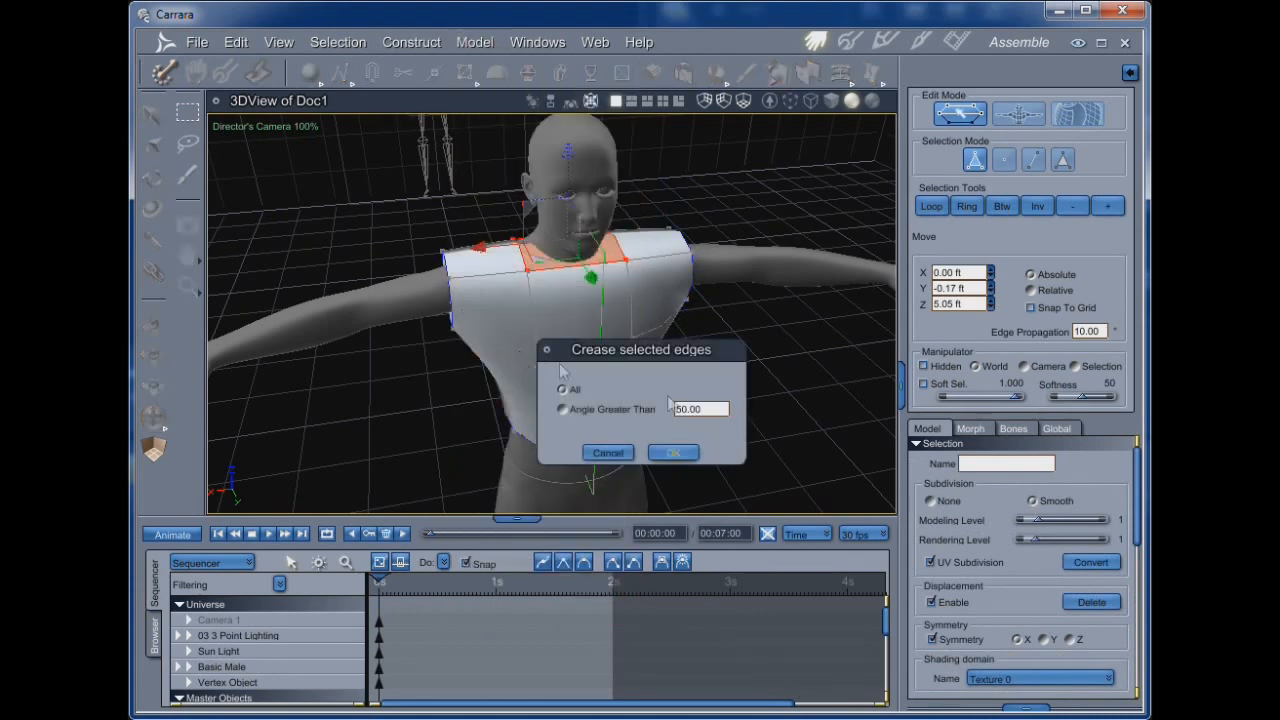
{"action": "left_click", "coordinate": [674, 453]}
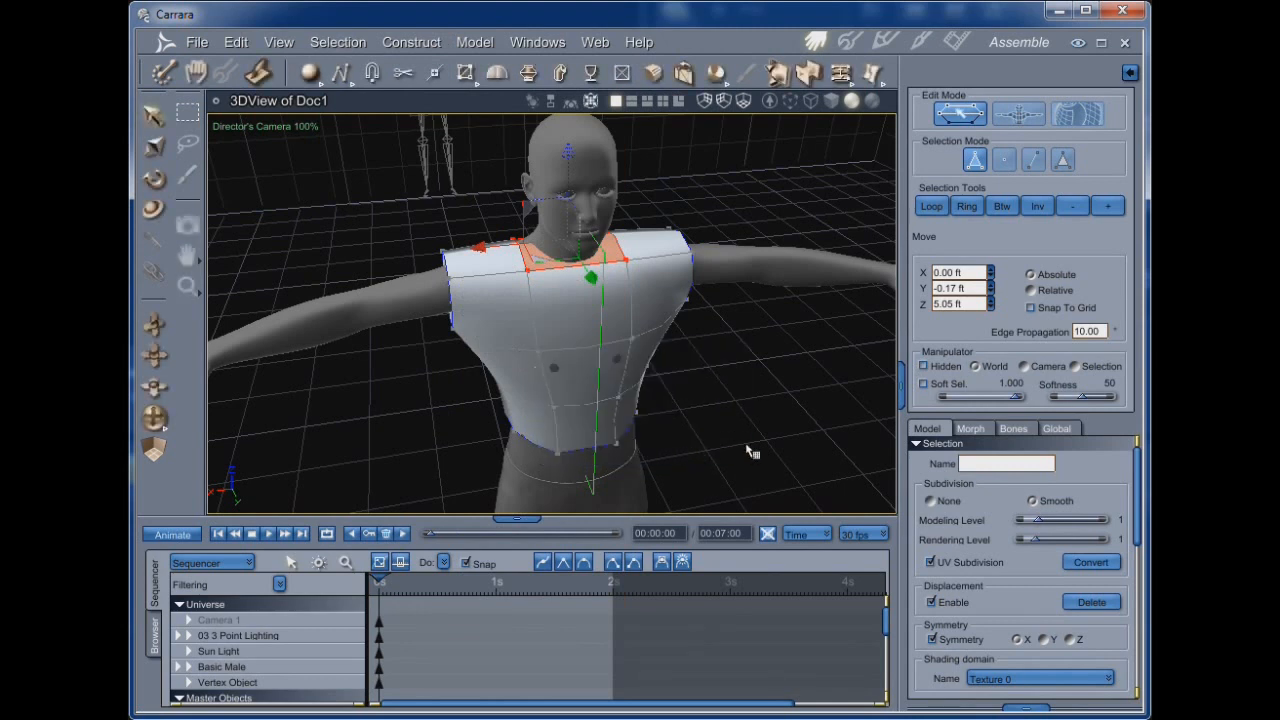
Move the front chest edge forward to about 0.38 ft in Y and the hem's front side edge outward to about 0.36 ft in X.
{"action": "middle_click_drag", "start_coordinate": [746, 446], "coordinate": [778, 319]}
{"action": "middle_click_drag", "start_coordinate": [734, 434], "coordinate": [524, 441]}
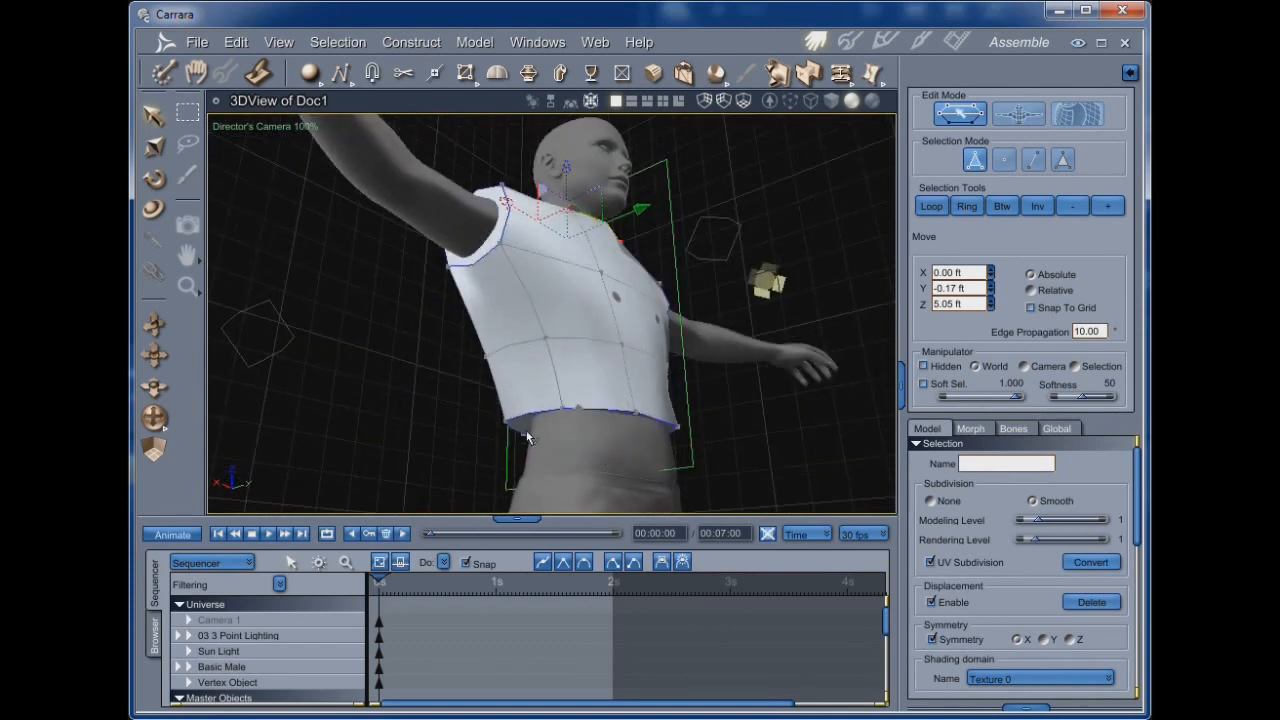
{"action": "middle_click_drag", "start_coordinate": [721, 428], "coordinate": [715, 468]}
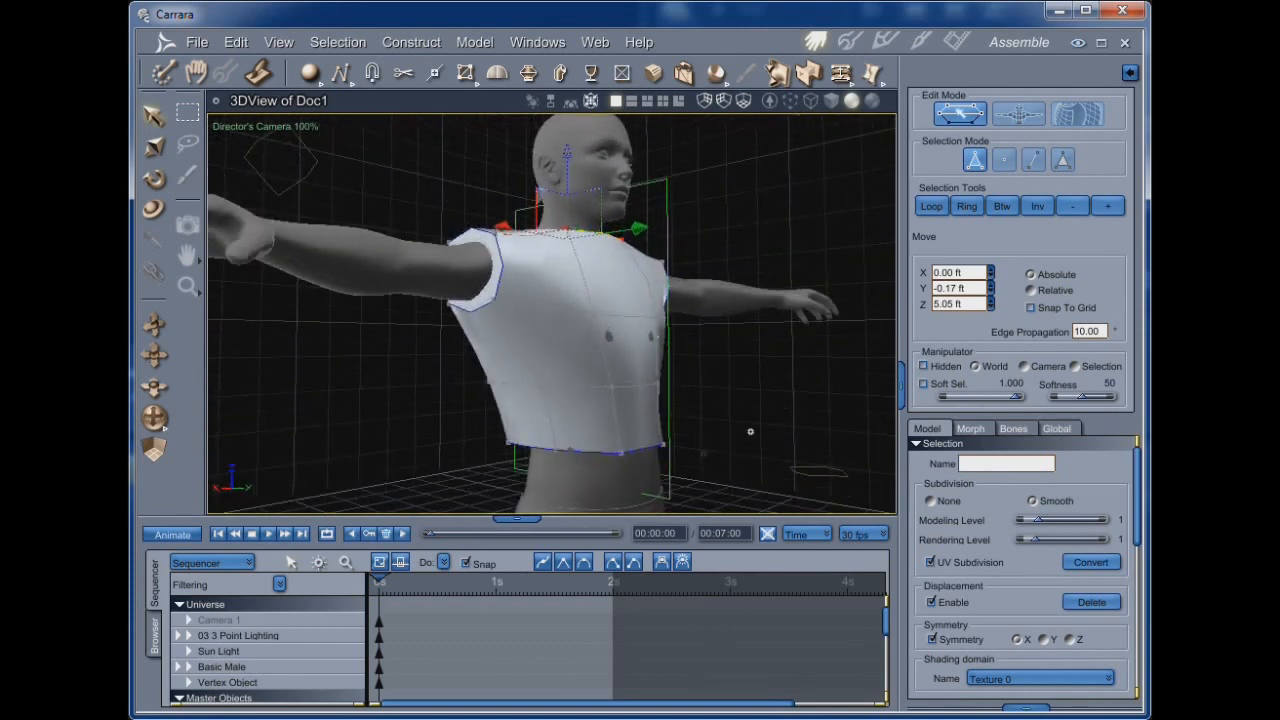
{"action": "mouse_move", "coordinate": [689, 351]}
{"action": "middle_mouse_down"}
{"action": "mouse_move", "coordinate": [591, 371]}
{"action": "mouse_move", "coordinate": [626, 346]}
{"action": "mouse_move", "coordinate": [648, 372]}
{"action": "mouse_move", "coordinate": [666, 349]}
{"action": "mouse_move", "coordinate": [720, 357]}
{"action": "mouse_move", "coordinate": [705, 369]}
{"action": "middle_mouse_up"}
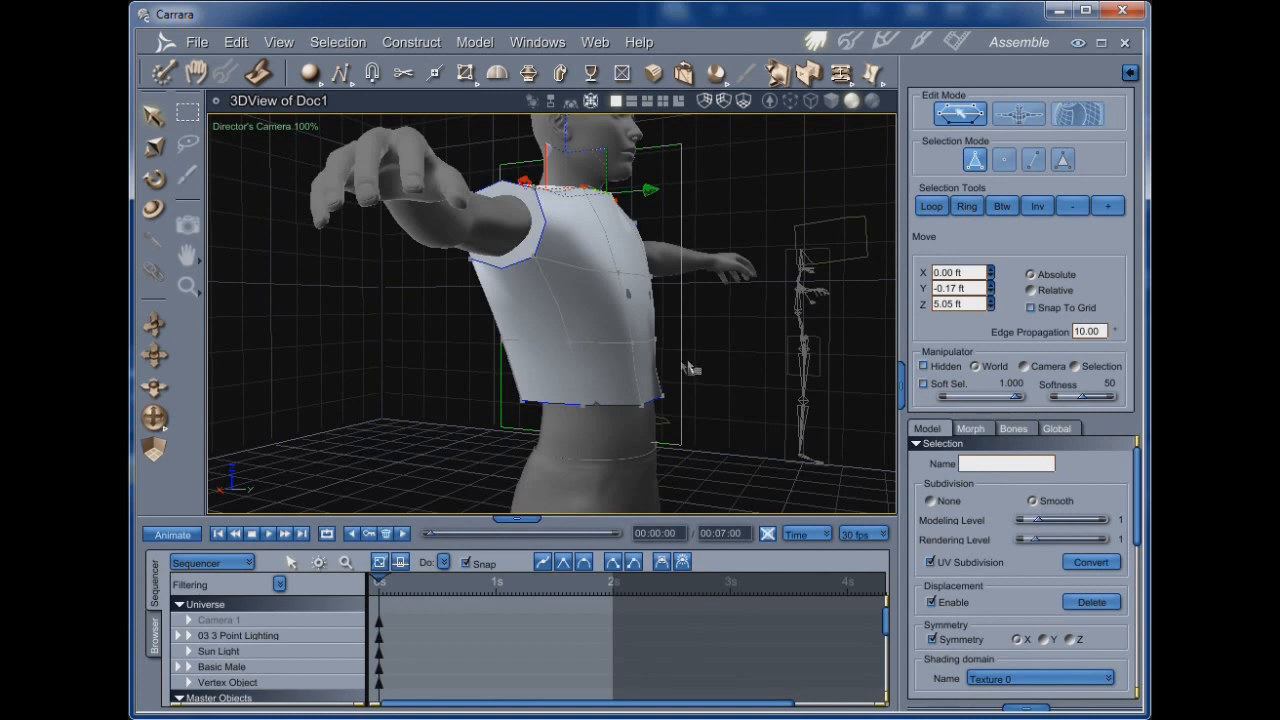
{"action": "left_click", "coordinate": [637, 280]}
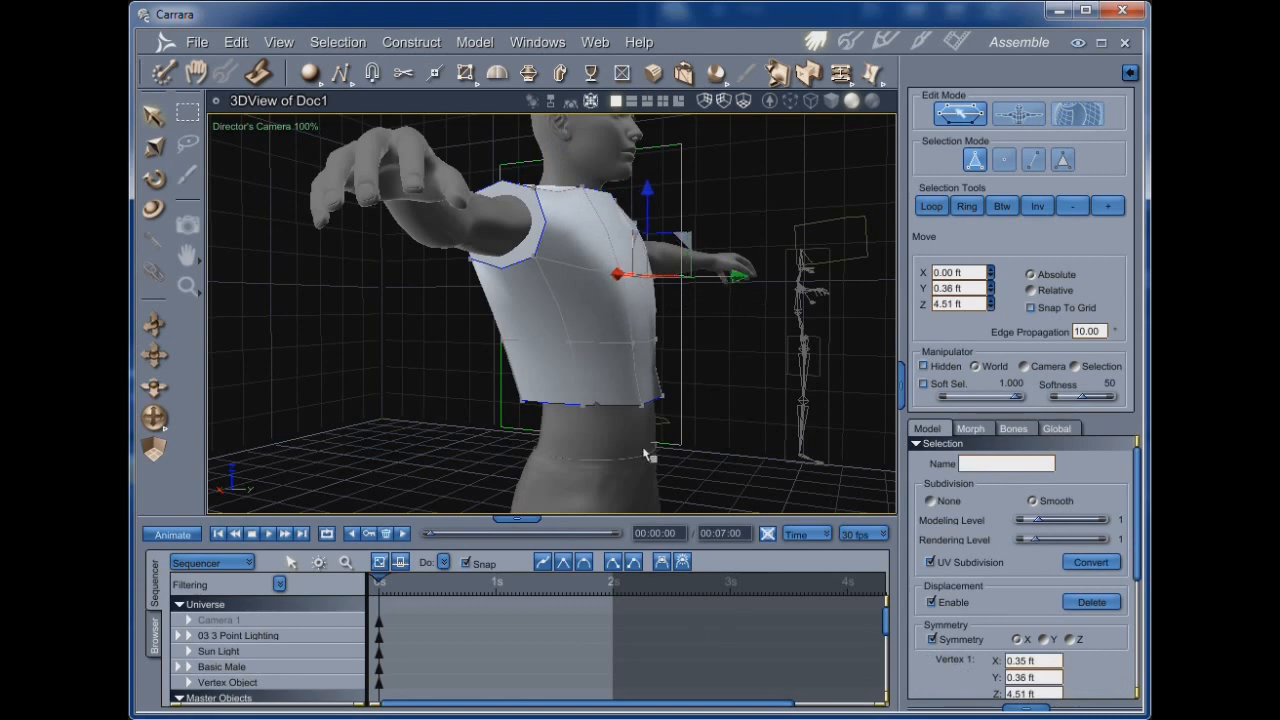
{"action": "left_click_drag", "start_coordinate": [155, 419], "coordinate": [218, 374]}
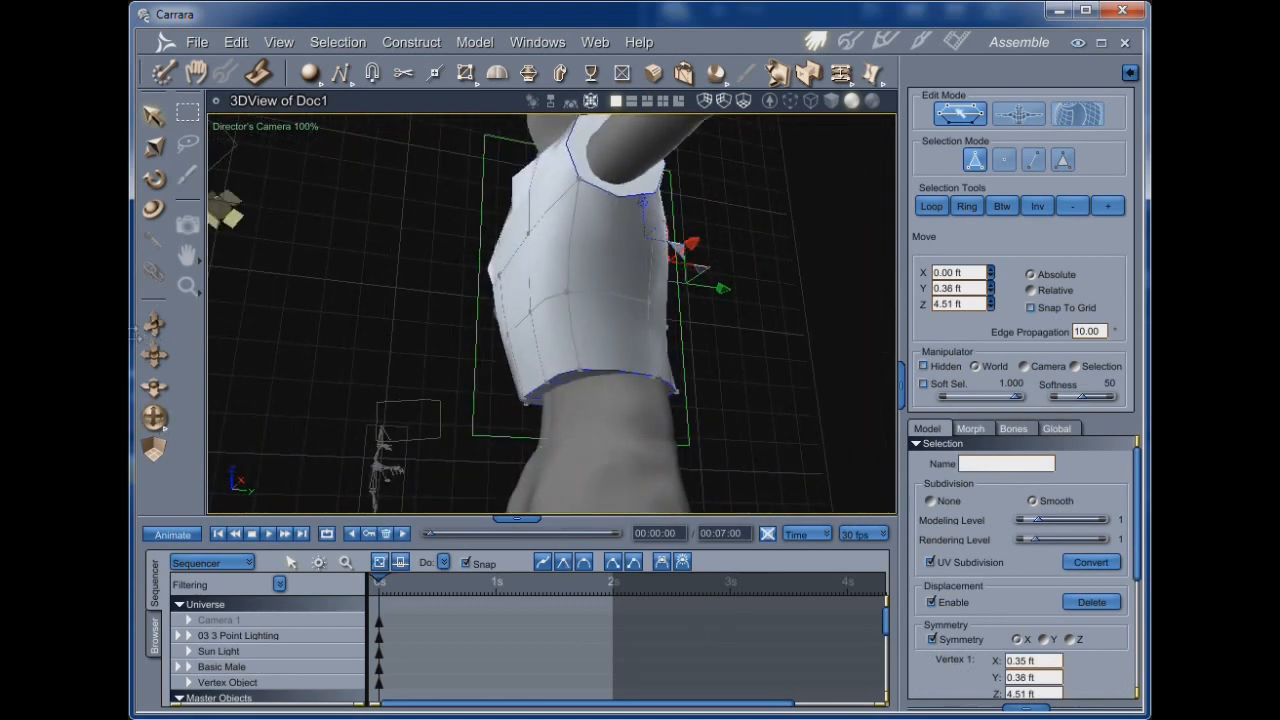
{"action": "left_click_drag", "start_coordinate": [155, 419], "coordinate": [500, 483]}
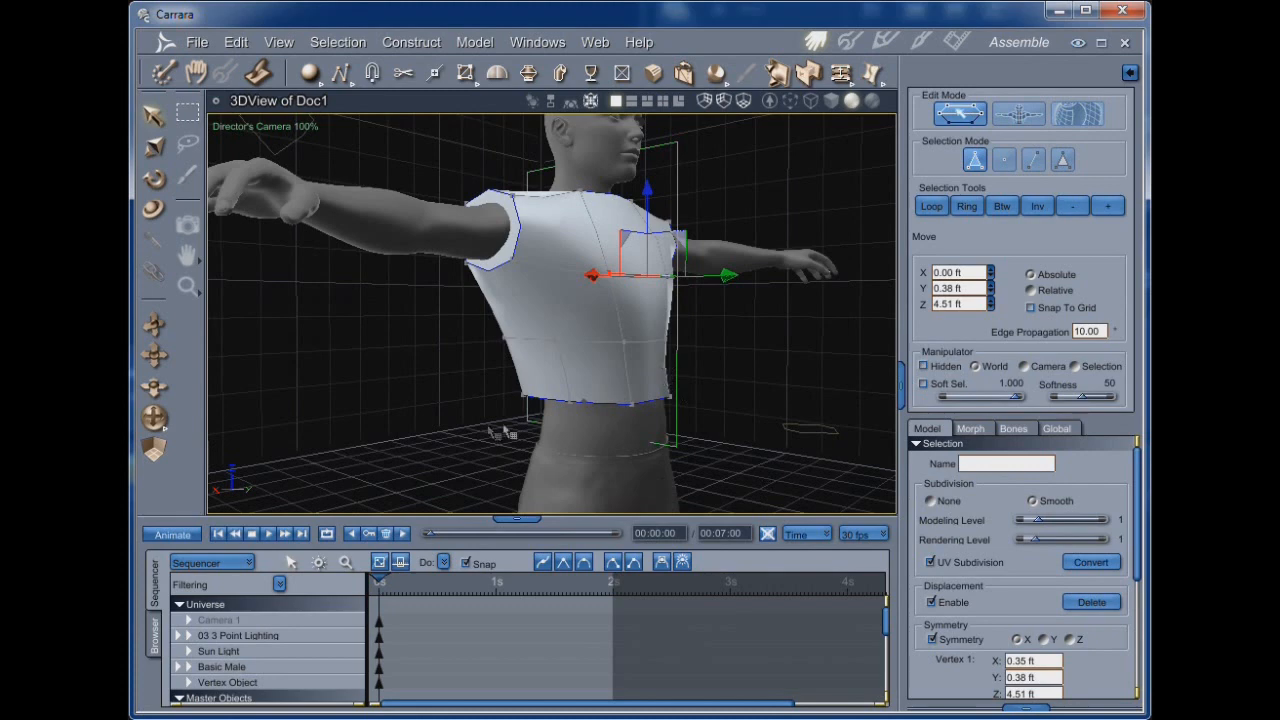
{"action": "left_click_drag", "start_coordinate": [155, 418], "coordinate": [760, 496]}
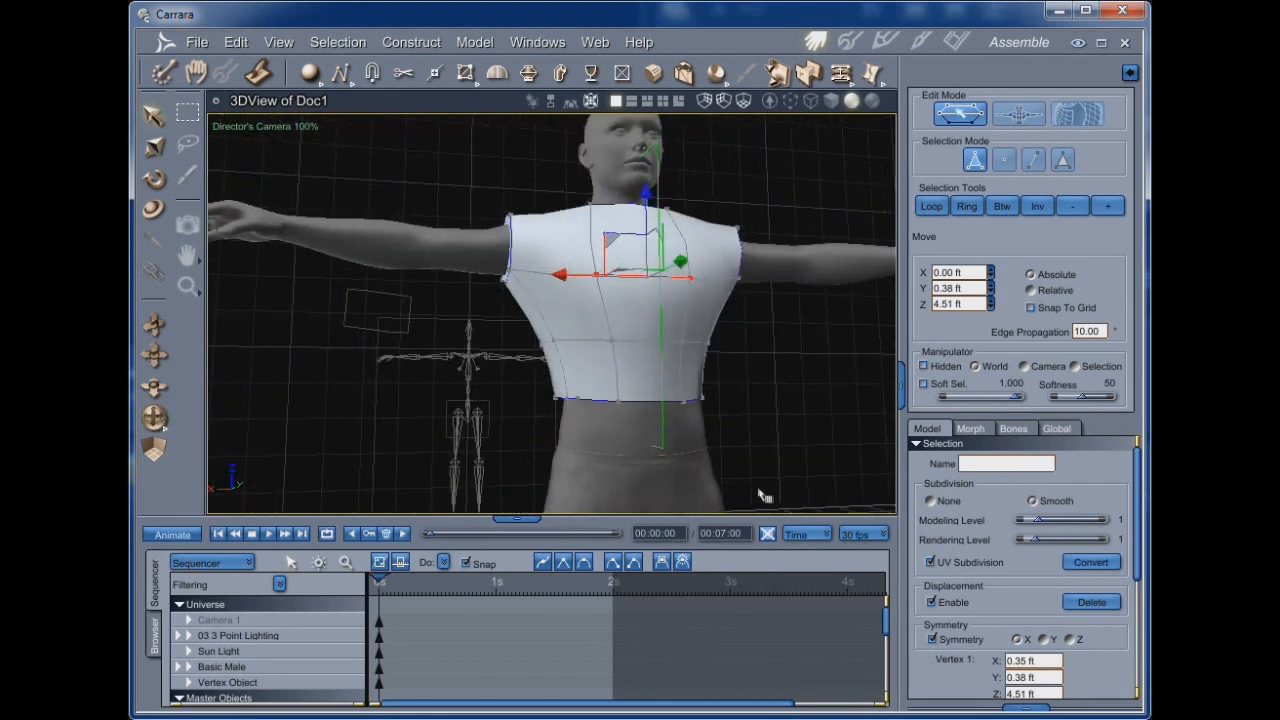
{"action": "left_click", "coordinate": [590, 403]}
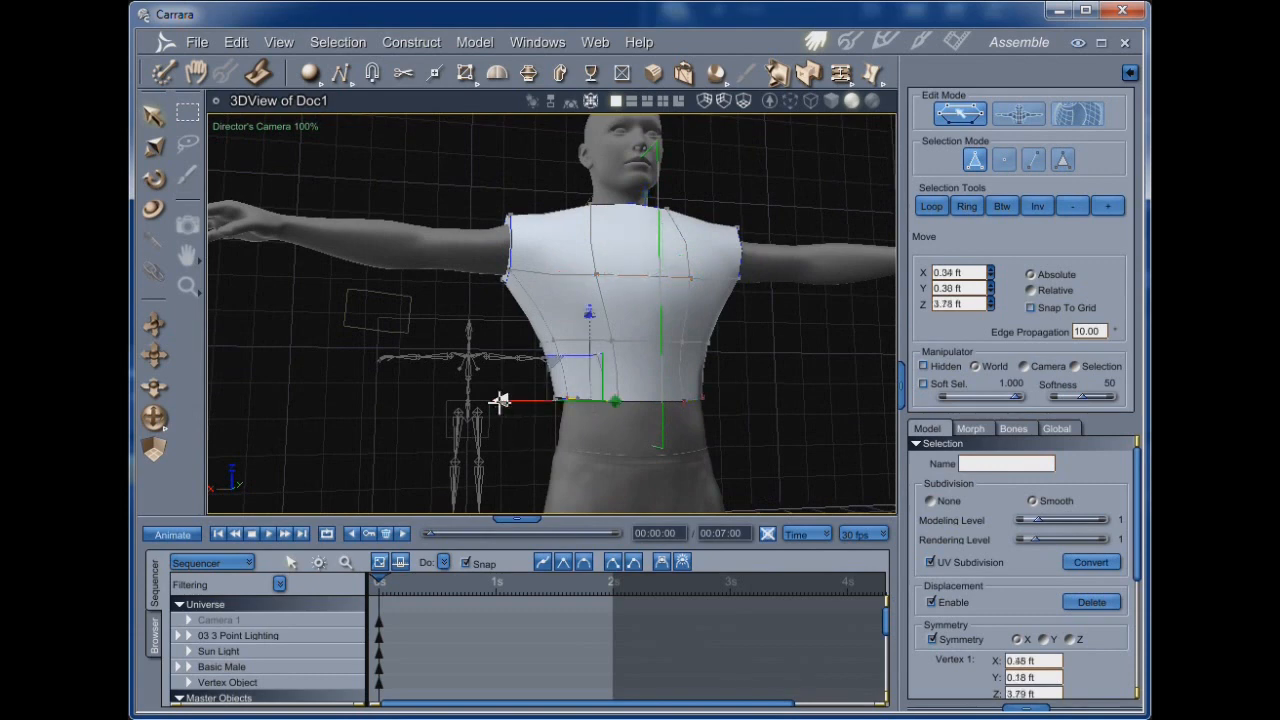
{"action": "left_click_drag", "start_coordinate": [498, 402], "coordinate": [491, 401]}
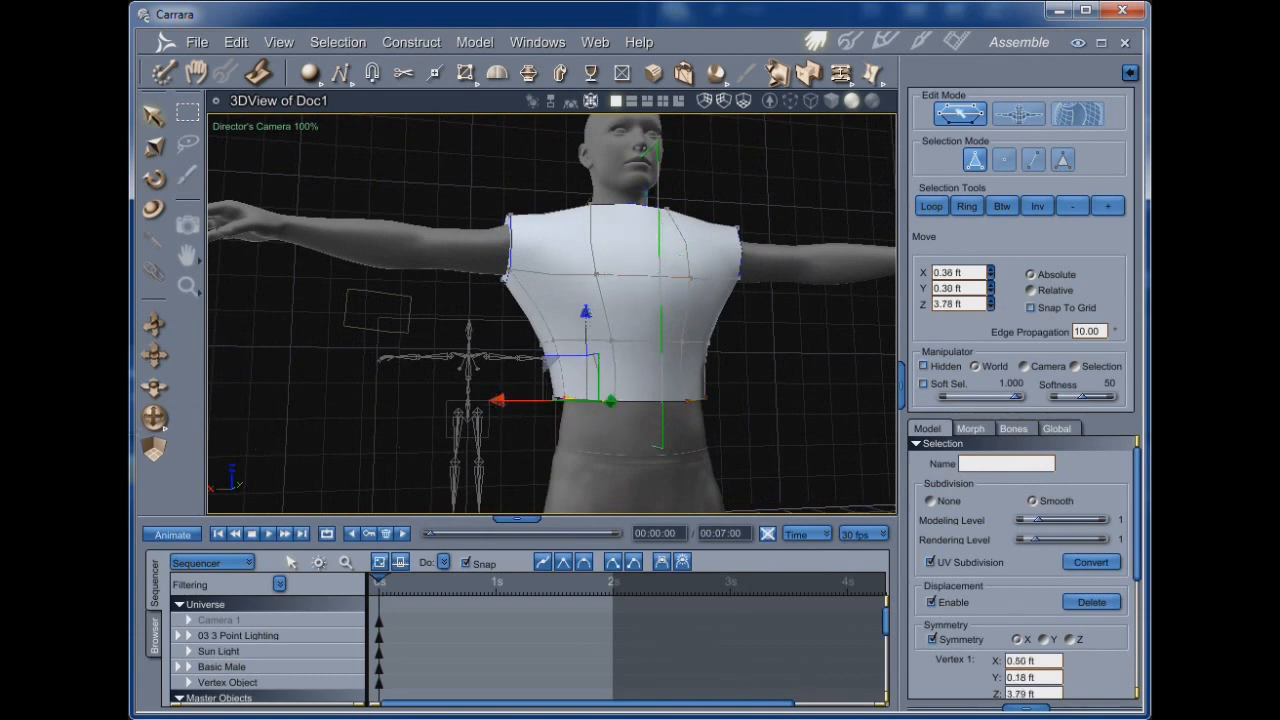
Lower the shirt's front neckline edge to about 4.93 ft in Z.
{"action": "mouse_move", "coordinate": [155, 423]}
{"action": "left_mouse_down"}
{"action": "mouse_move", "coordinate": [600, 430]}
{"action": "mouse_move", "coordinate": [120, 430]}
{"action": "mouse_move", "coordinate": [160, 432]}
{"action": "left_mouse_up"}
{"action": "scroll", "coordinate": [469, 446], "scroll_direction": "down", "scroll_amount": 3}
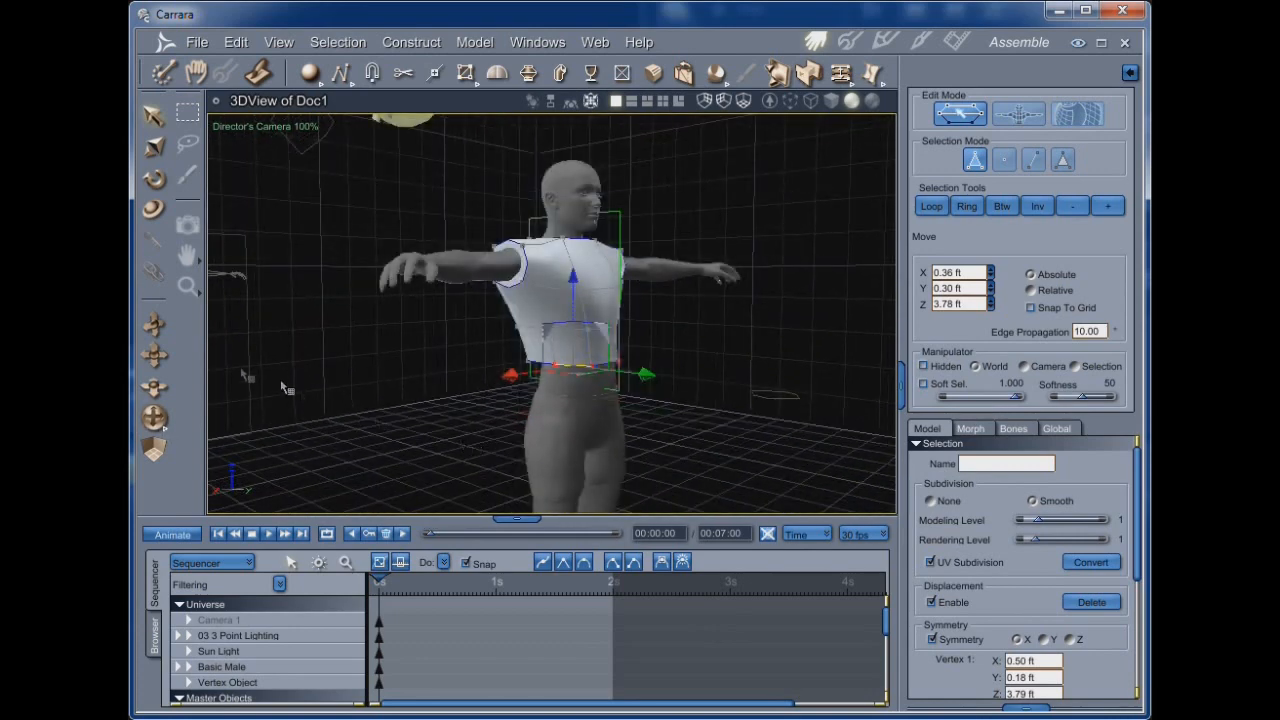
{"action": "left_click_drag", "start_coordinate": [156, 358], "coordinate": [156, 356]}
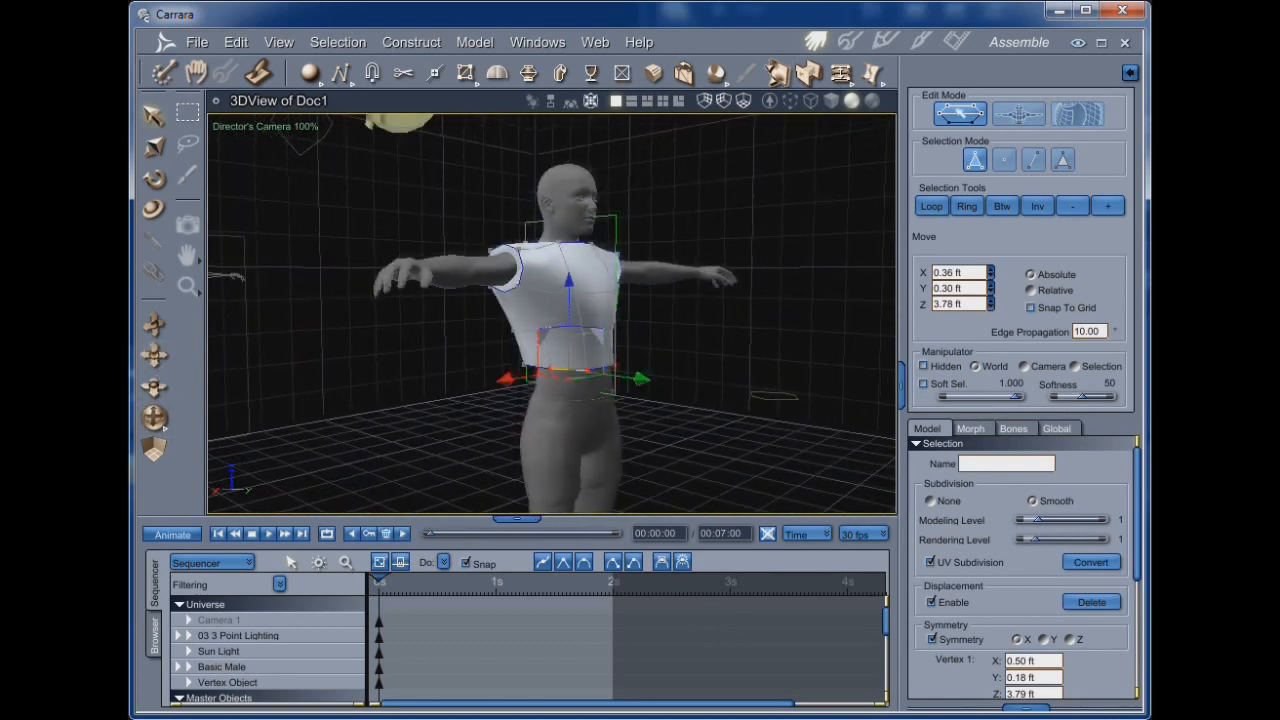
{"action": "mouse_move", "coordinate": [160, 430]}
{"action": "left_mouse_down"}
{"action": "mouse_move", "coordinate": [120, 430]}
{"action": "mouse_move", "coordinate": [160, 418]}
{"action": "left_mouse_up"}
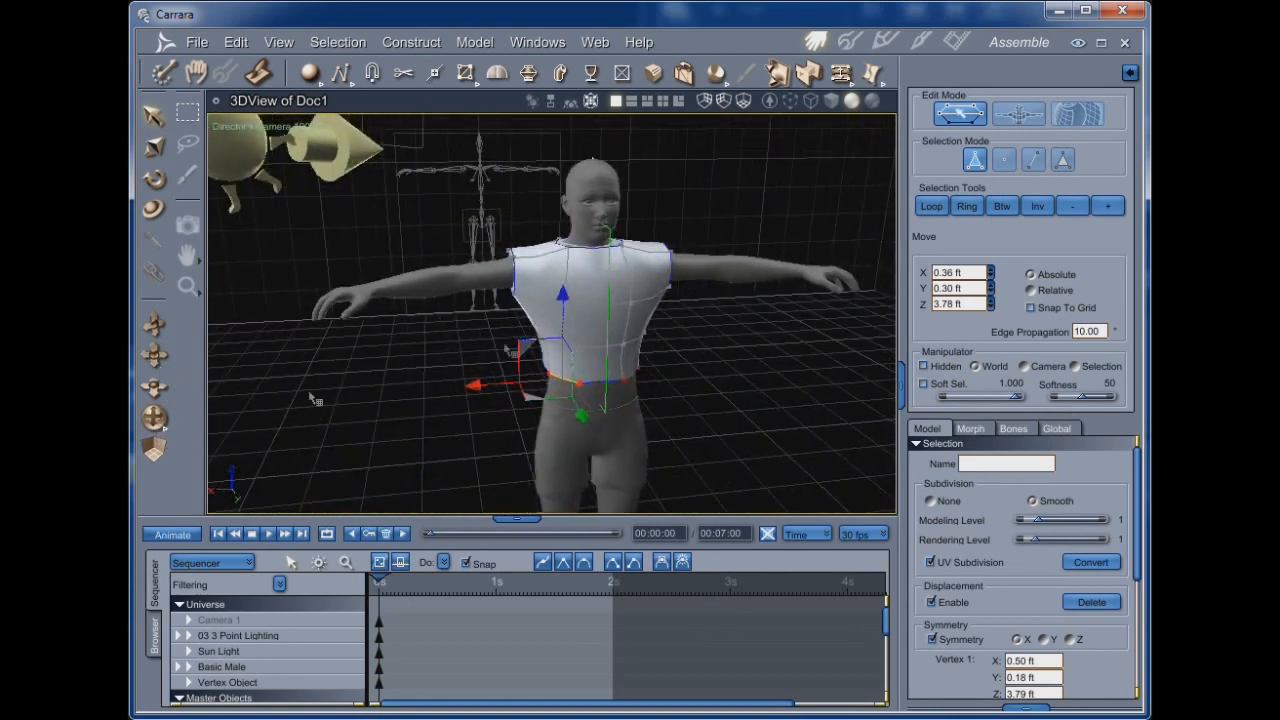
{"action": "left_click", "coordinate": [600, 255]}
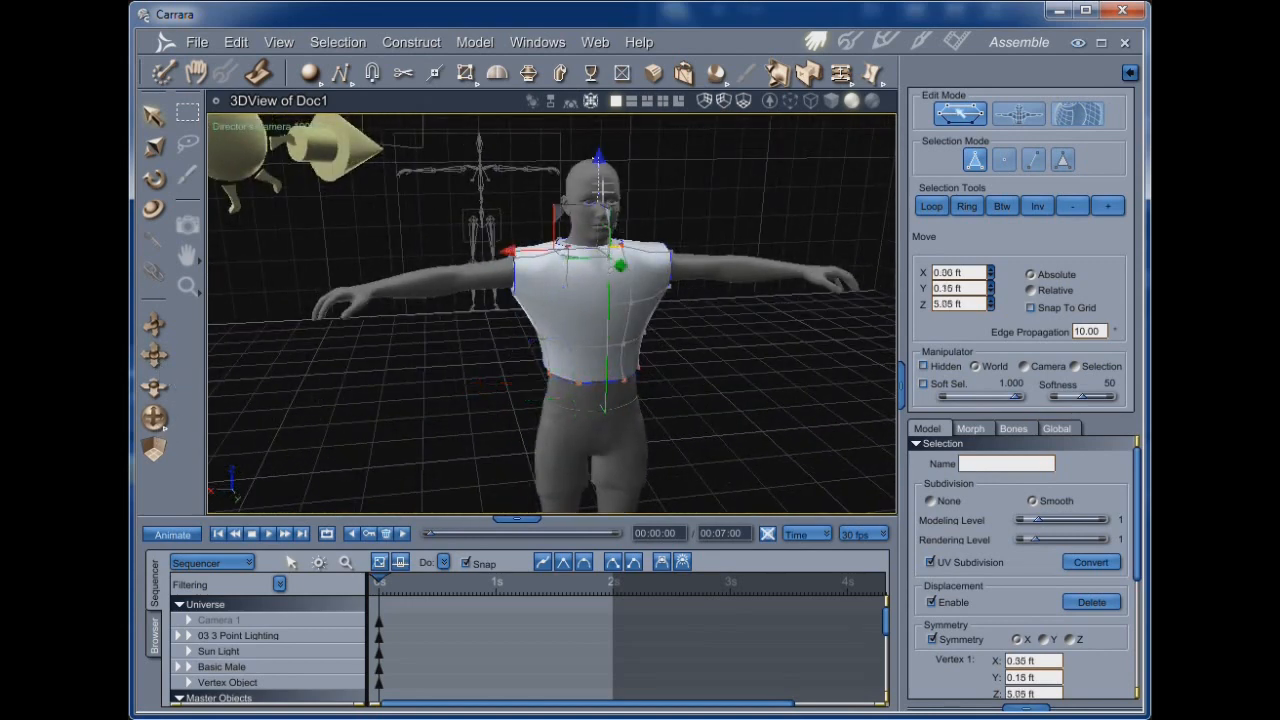
{"action": "left_click_drag", "start_coordinate": [598, 157], "coordinate": [596, 168]}
Convert the shirt's smooth subdivision into real polygons and turn symmetry back on for the mesh.
{"action": "left_click_drag", "start_coordinate": [154, 418], "coordinate": [168, 414]}
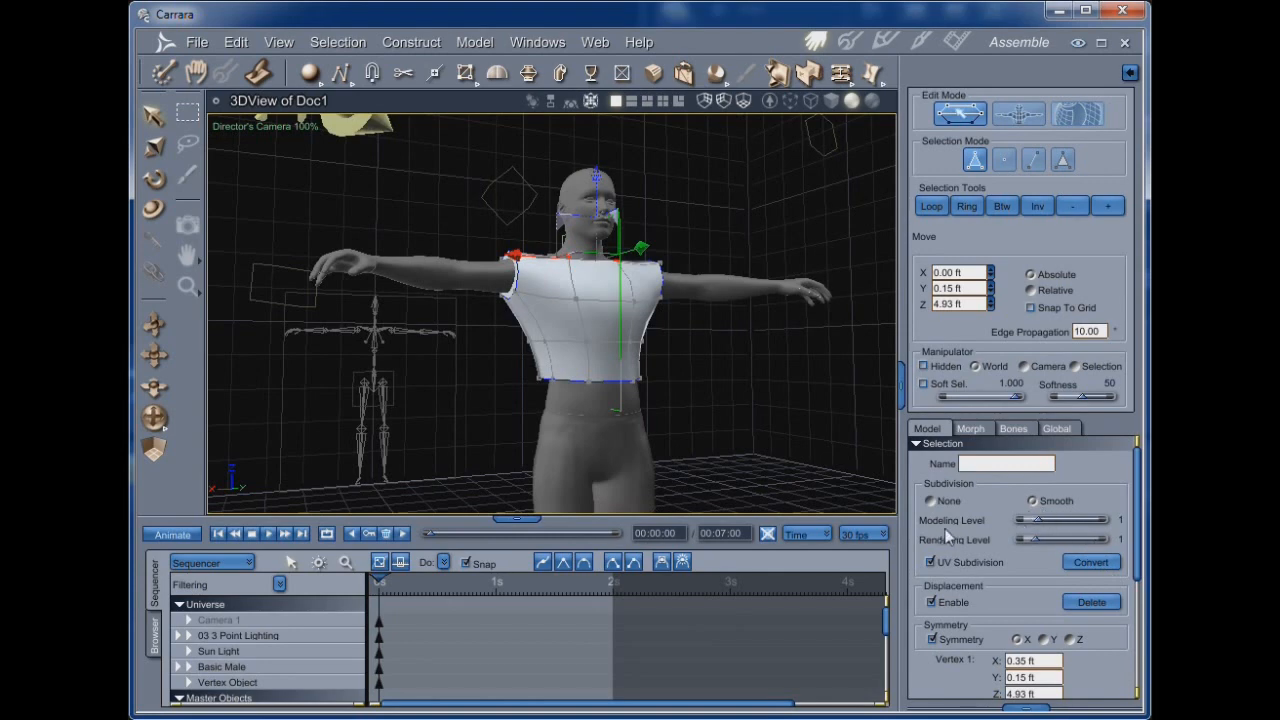
{"action": "left_click", "coordinate": [1106, 564]}
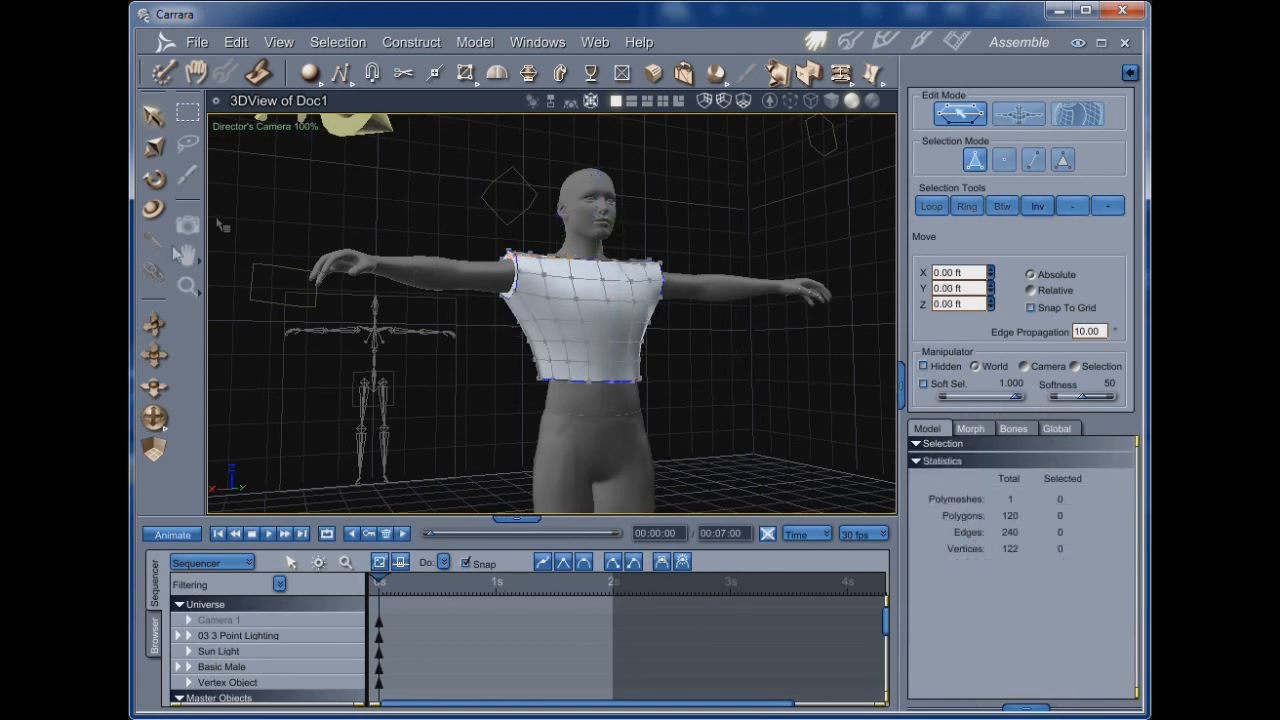
{"action": "left_click_drag", "start_coordinate": [154, 417], "coordinate": [185, 450]}
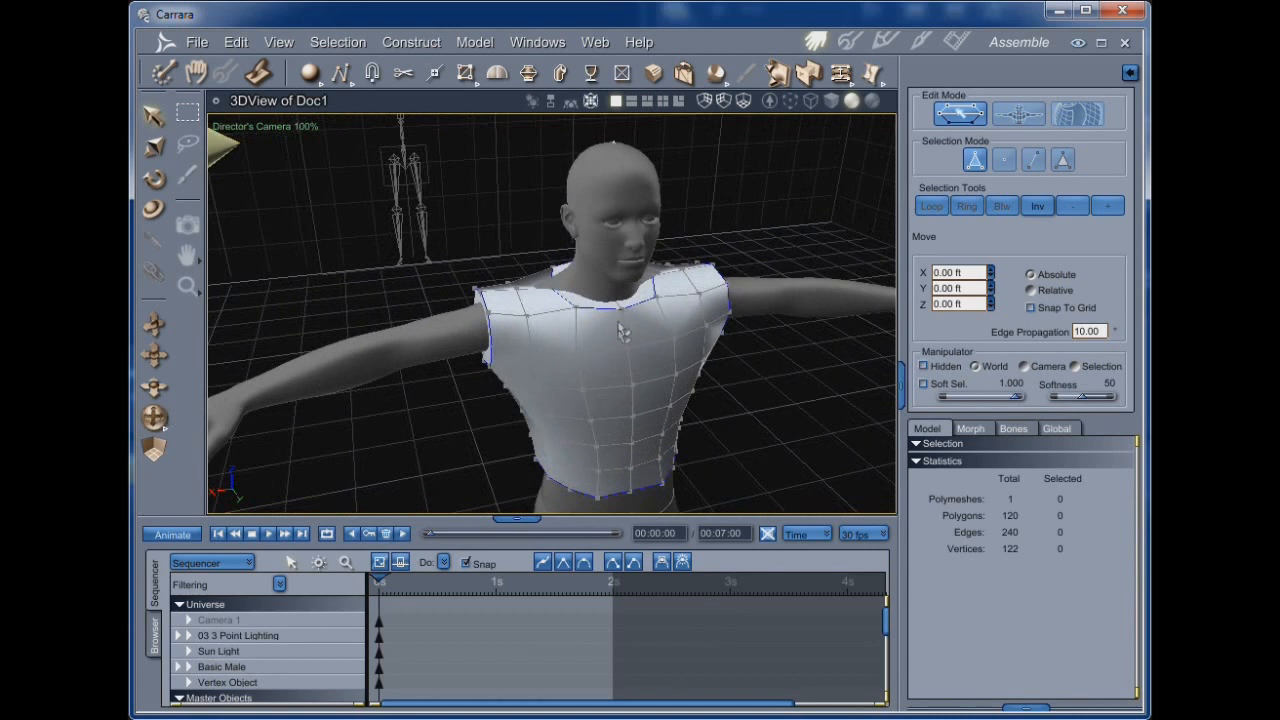
{"action": "left_click", "coordinate": [555, 296]}
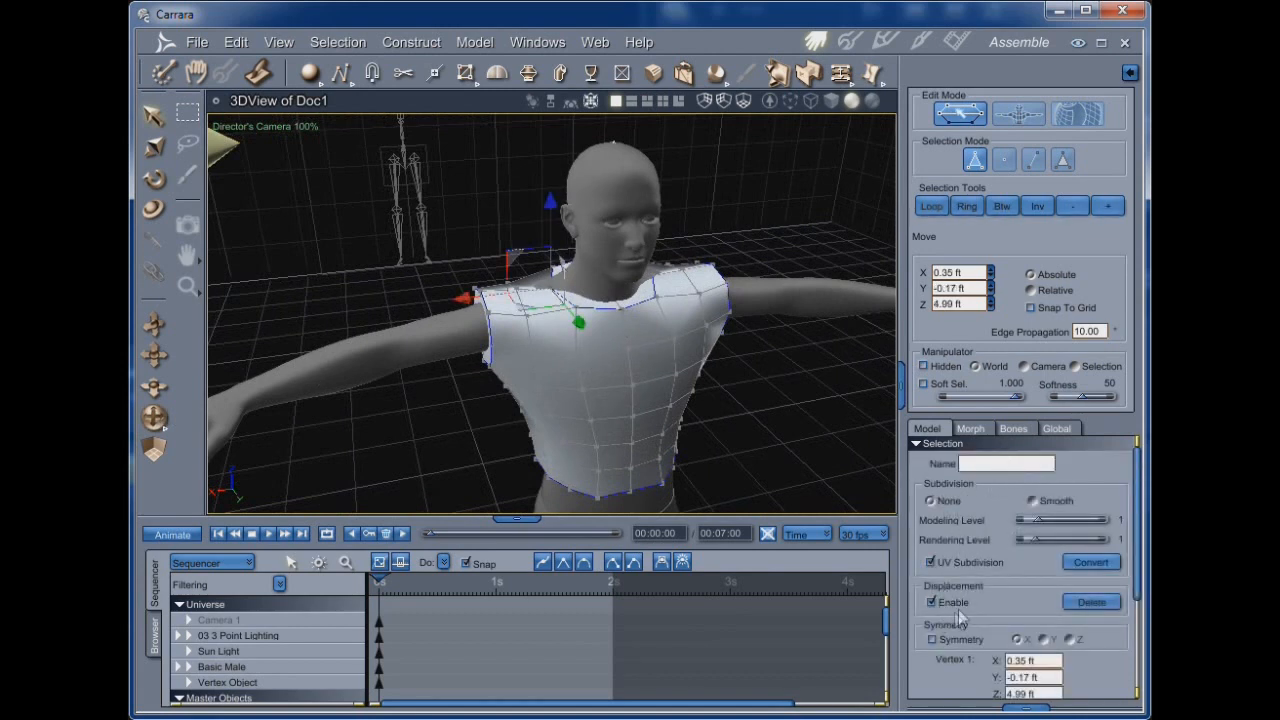
{"action": "left_click", "coordinate": [933, 640]}
Raise the shoulder vertex beside the neck to about 5.04 ft, add the adjacent shoulder vertex, and raise both to about 5.08 ft in Z.
{"action": "left_click_drag", "start_coordinate": [551, 194], "coordinate": [550, 194]}
{"action": "left_click", "coordinate": [521, 293], "text": "shift"}
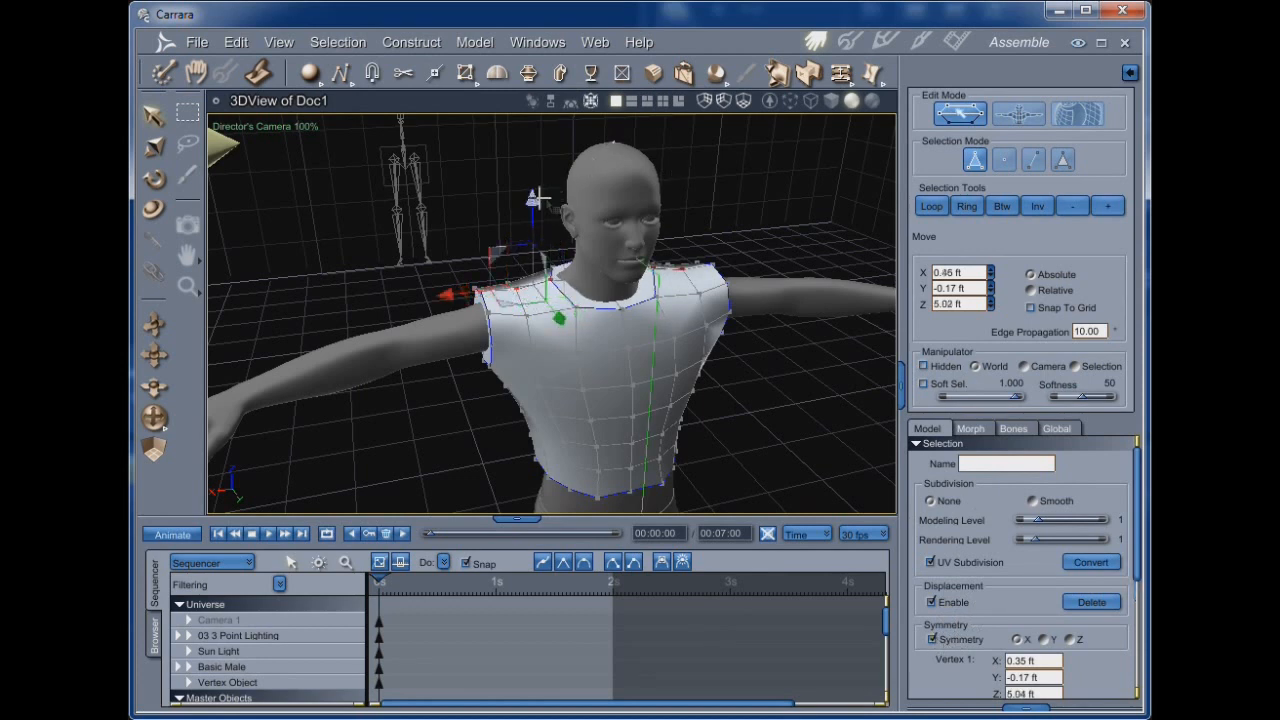
{"action": "left_click_drag", "start_coordinate": [534, 195], "coordinate": [532, 185]}
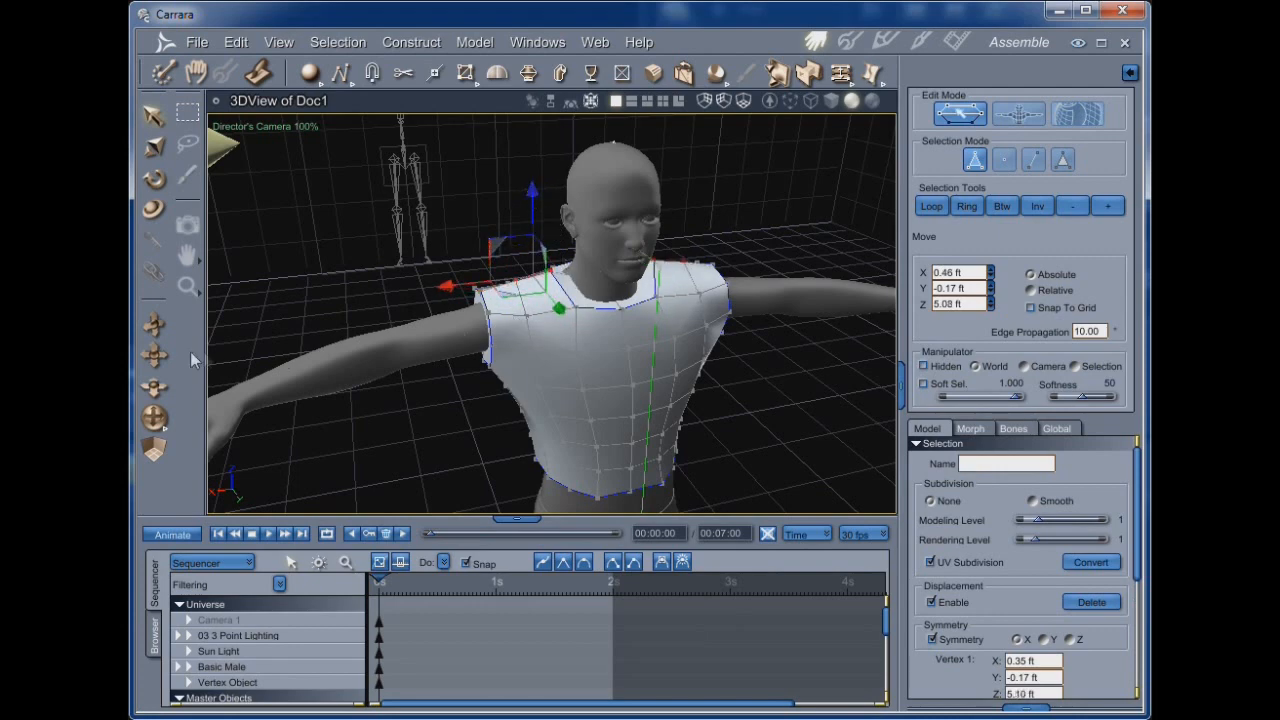
{"action": "mouse_move", "coordinate": [154, 418]}
{"action": "left_mouse_down"}
{"action": "mouse_move", "coordinate": [200, 418]}
{"action": "mouse_move", "coordinate": [150, 405]}
{"action": "mouse_move", "coordinate": [156, 414]}
{"action": "left_mouse_up"}
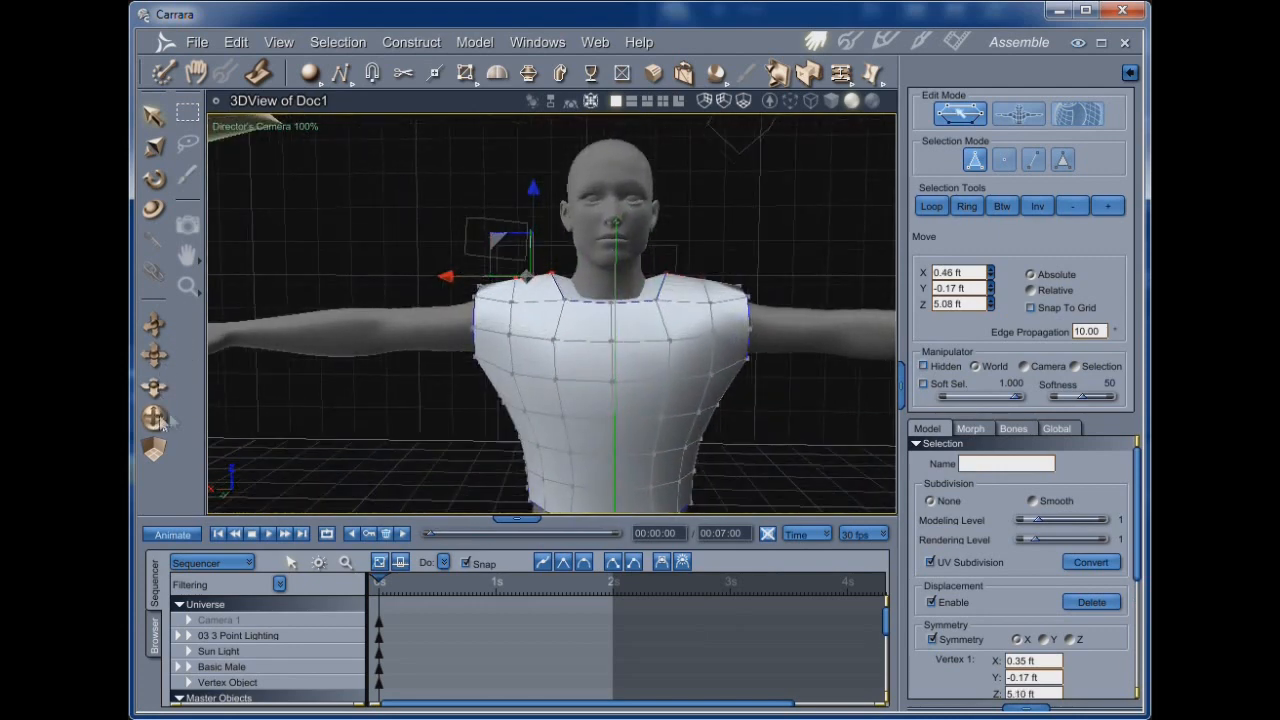
Raise the shirt's front shoulder vertex near the armhole to about 4.94 ft in Z.
{"action": "left_click", "coordinate": [503, 304]}
{"action": "left_click_drag", "start_coordinate": [508, 210], "coordinate": [508, 205]}
{"action": "left_click_drag", "start_coordinate": [154, 418], "coordinate": [200, 418]}
{"action": "scroll", "coordinate": [497, 408], "scroll_direction": "down", "scroll_amount": 3}
{"action": "scroll", "coordinate": [497, 408], "scroll_direction": "up", "scroll_amount": 5}
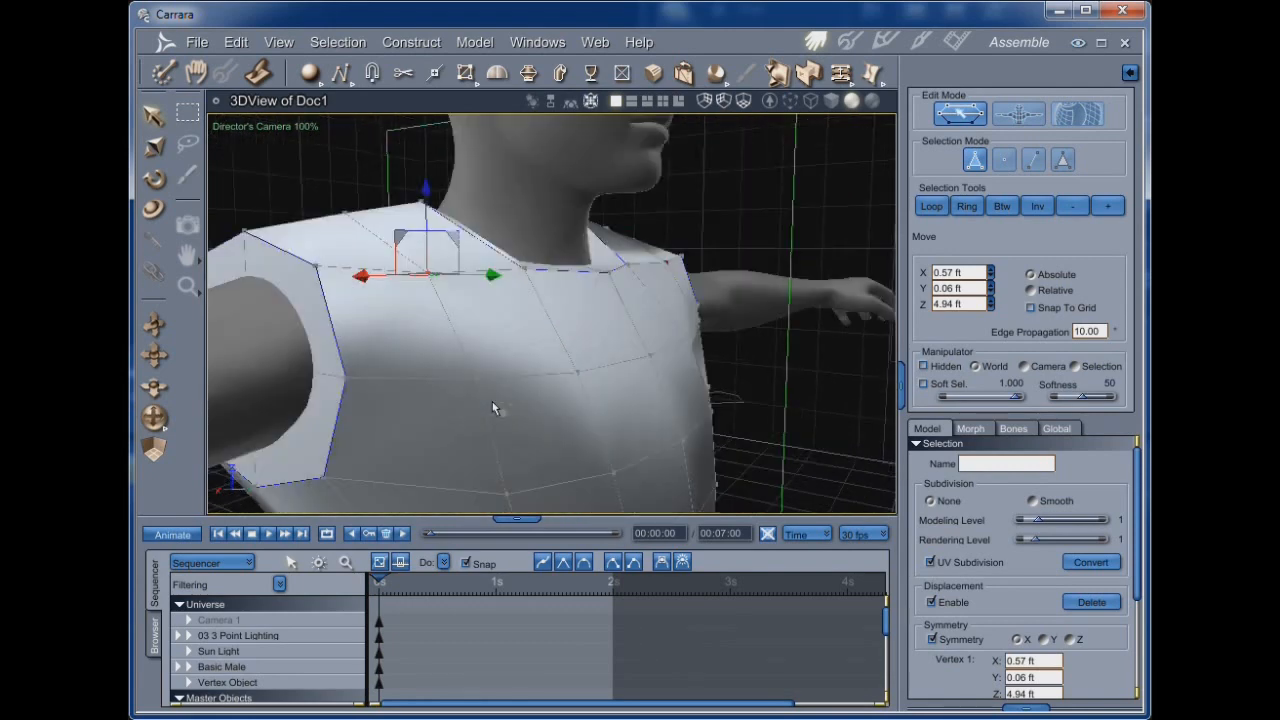
{"action": "scroll", "coordinate": [493, 406], "scroll_direction": "down", "scroll_amount": 4}
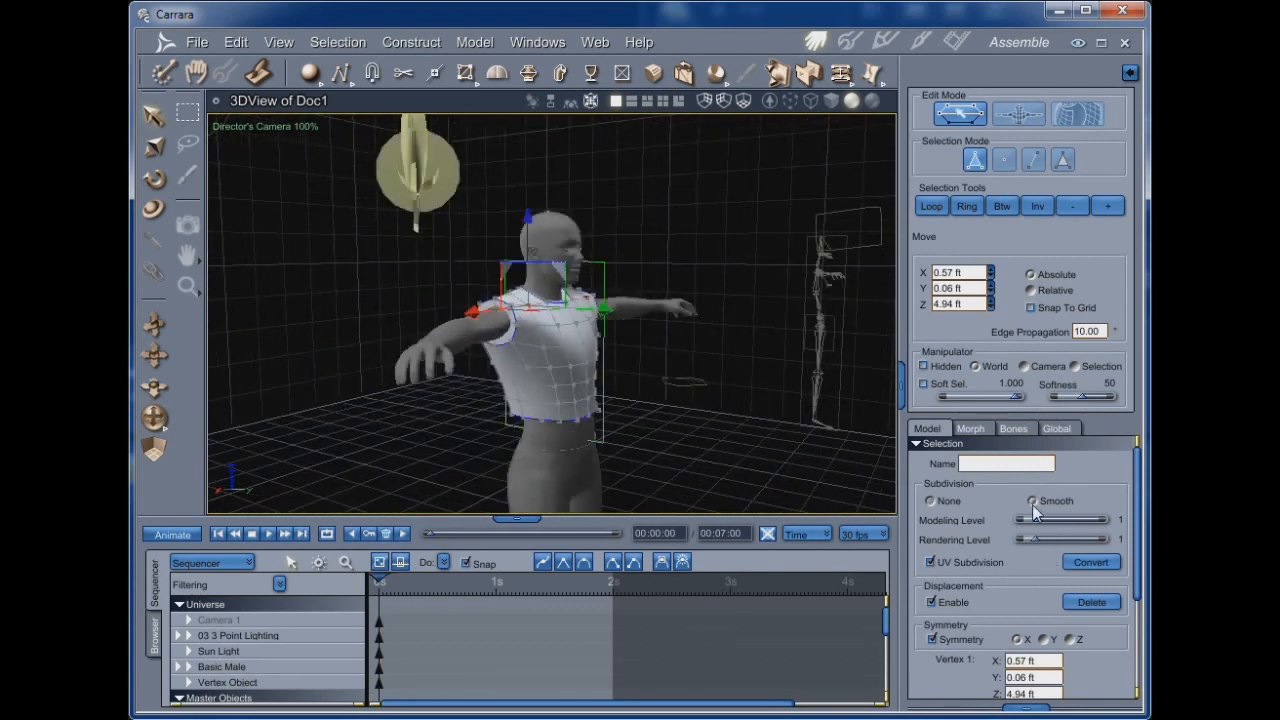
Turn on smooth subdivision for the shirt, with modeling level 3 and rendering level 3.
{"action": "mouse_move", "coordinate": [1037, 526]}
{"action": "left_mouse_down"}
{"action": "mouse_move", "coordinate": [1068, 527]}
{"action": "mouse_move", "coordinate": [1053, 520]}
{"action": "left_mouse_up"}
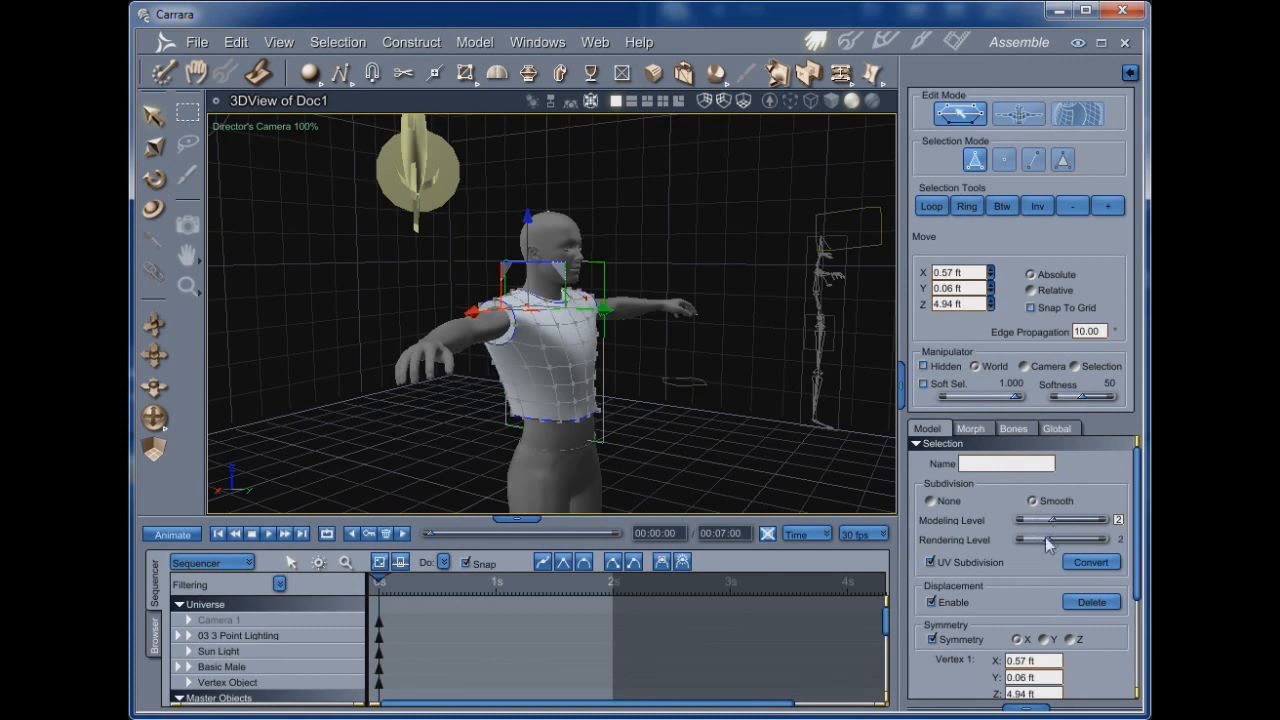
{"action": "left_click", "coordinate": [1050, 541]}
{"action": "left_click_drag", "start_coordinate": [1051, 544], "coordinate": [1059, 546]}
{"action": "scroll", "coordinate": [560, 466], "scroll_direction": "up", "scroll_amount": 3}
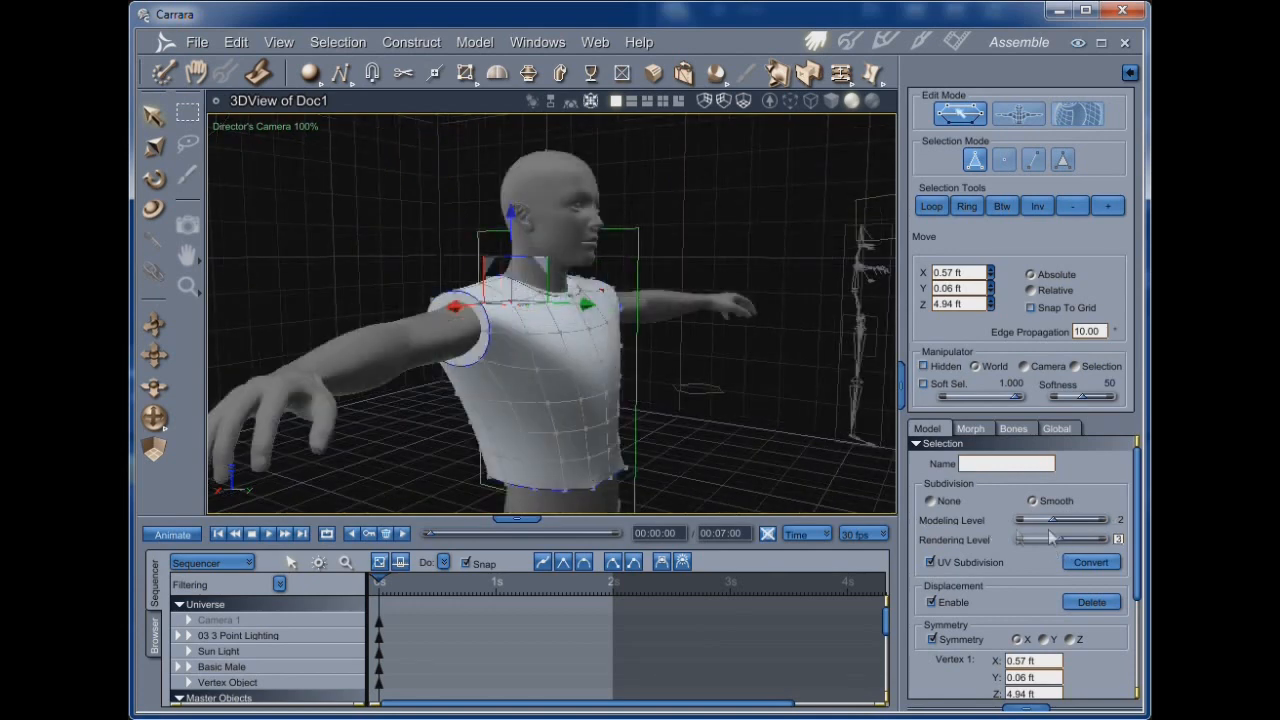
{"action": "left_click_drag", "start_coordinate": [1052, 520], "coordinate": [1068, 520]}
Check the smoothed shirt from the front and finish editing the mesh.
{"action": "left_click_drag", "start_coordinate": [156, 421], "coordinate": [367, 431]}
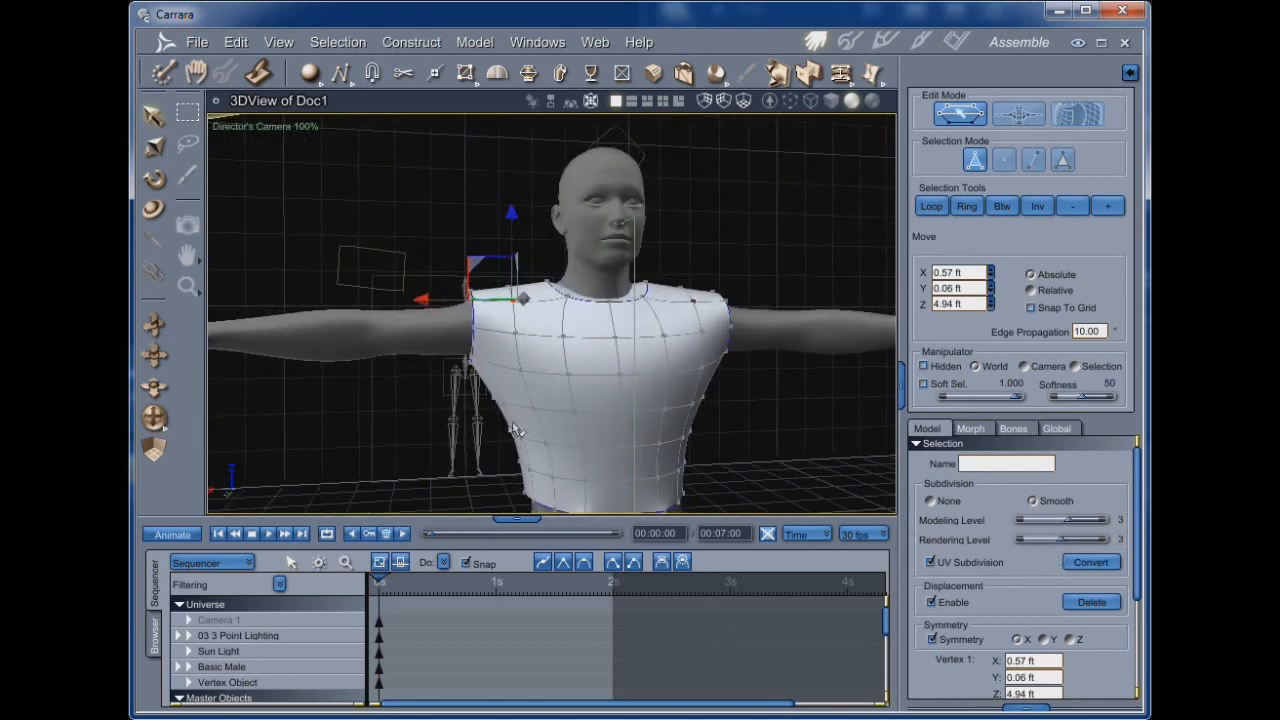
{"action": "scroll", "coordinate": [509, 425], "scroll_direction": "down", "scroll_amount": 3}
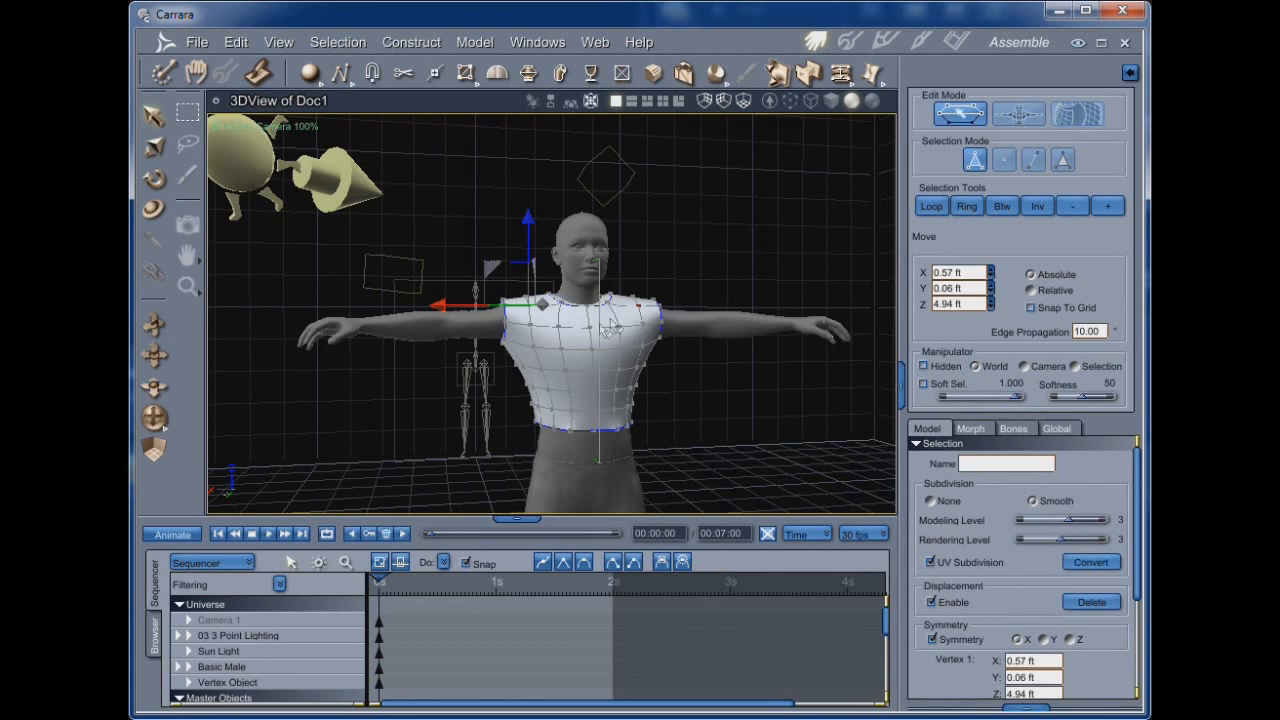
{"action": "left_click_drag", "start_coordinate": [155, 425], "coordinate": [528, 436]}
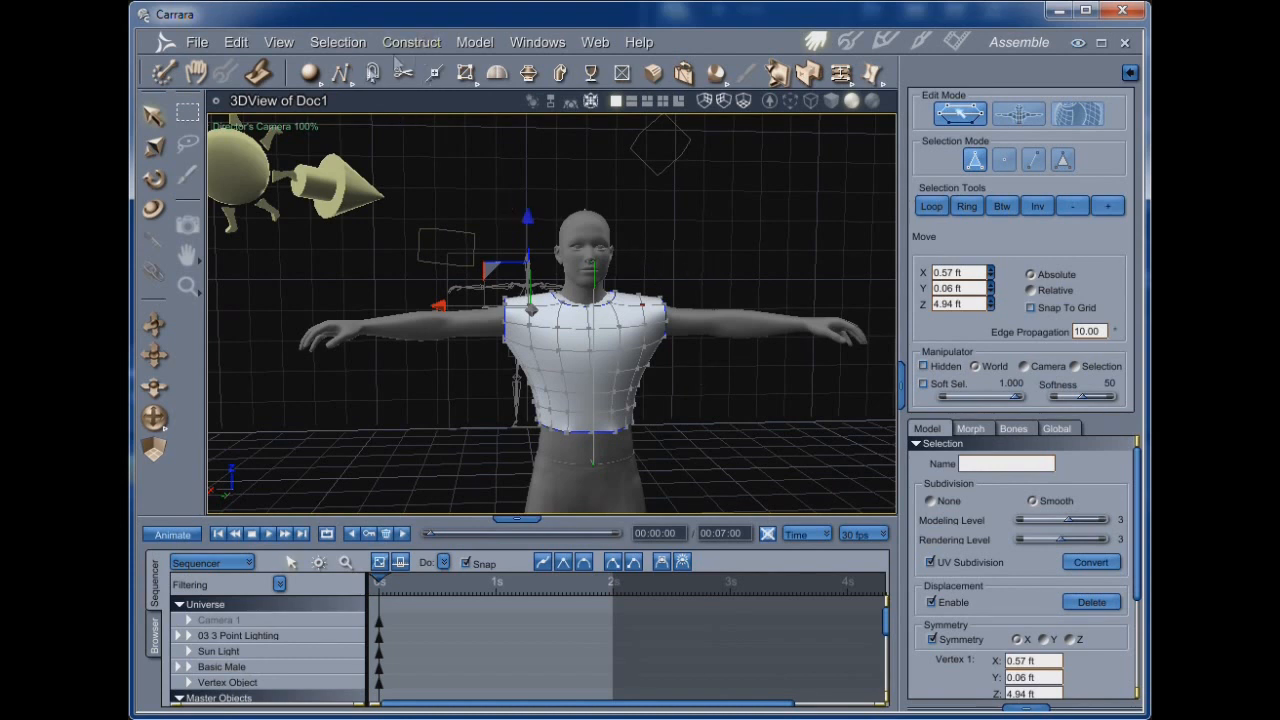
{"action": "left_click", "coordinate": [198, 73]}
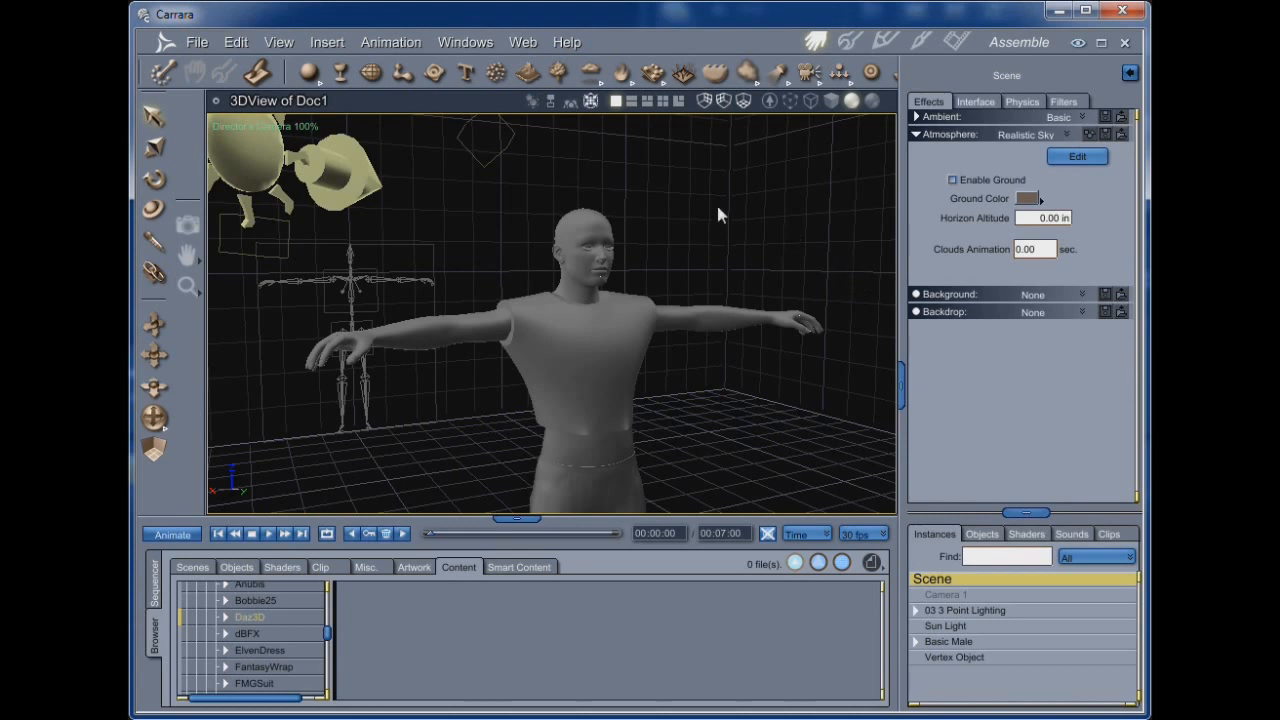
{"action": "left_click", "coordinate": [530, 42]}
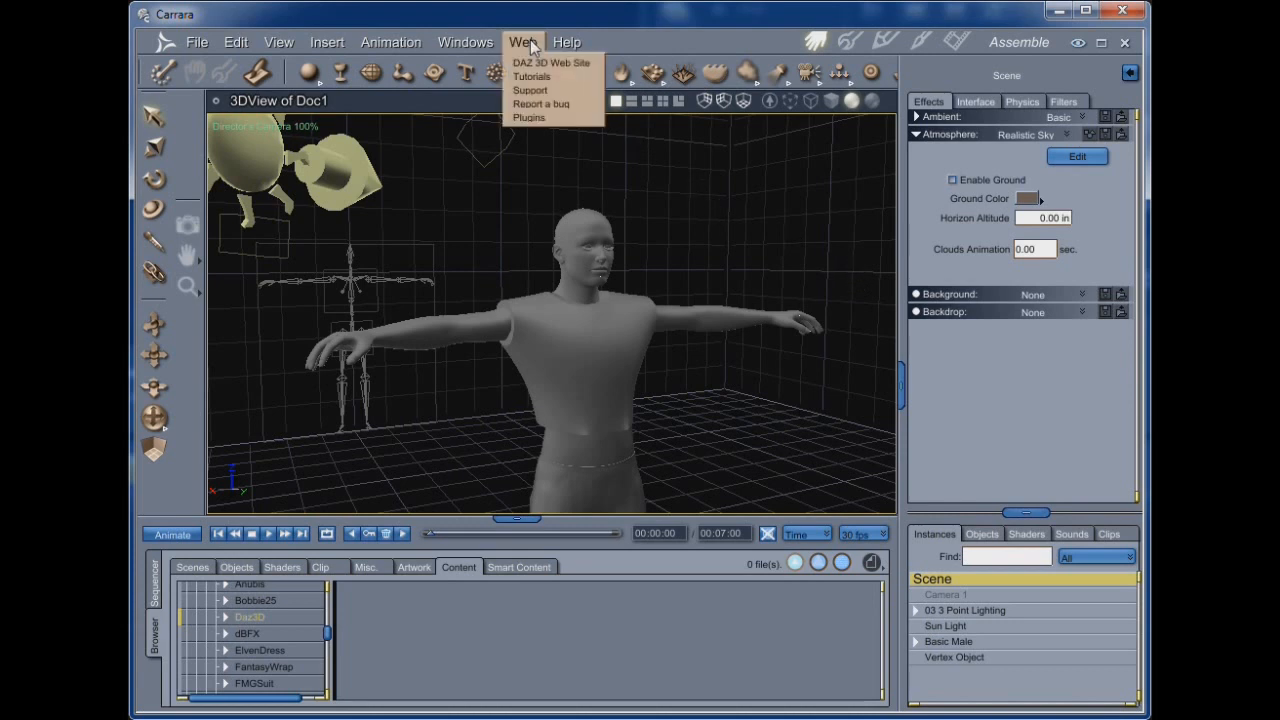
{"action": "mouse_move", "coordinate": [469, 40]}
{"action": "mouse_move", "coordinate": [523, 44]}
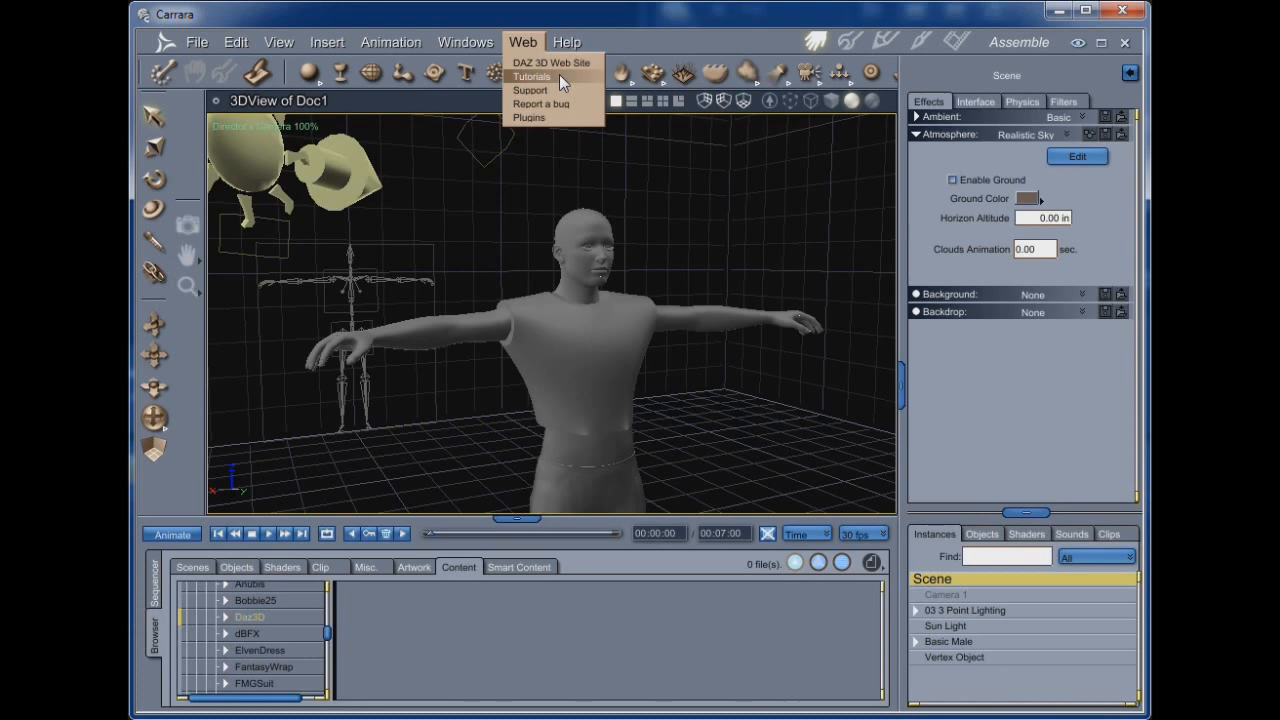
{"action": "left_click", "coordinate": [520, 47]}
Display the Sequencer and look through its list of scene objects, master shaders and effects.
{"action": "left_click", "coordinate": [155, 578]}
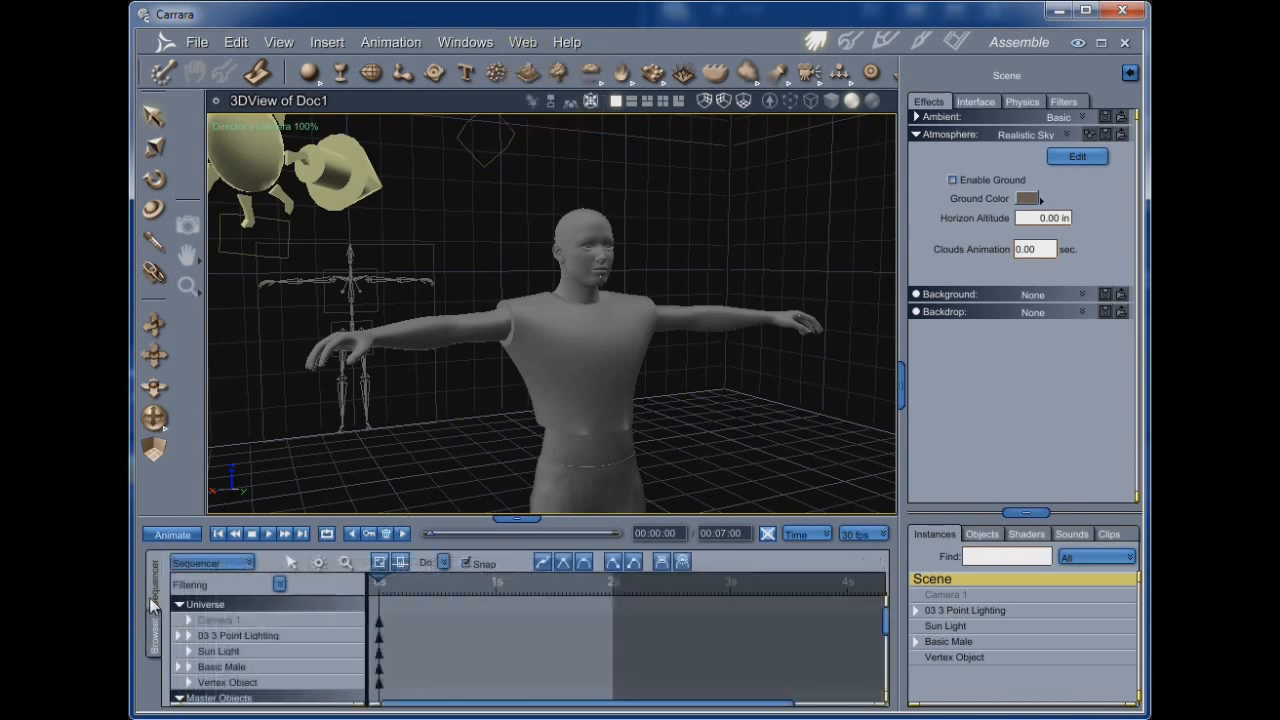
{"action": "scroll", "coordinate": [254, 660], "scroll_direction": "down", "scroll_amount": 3}
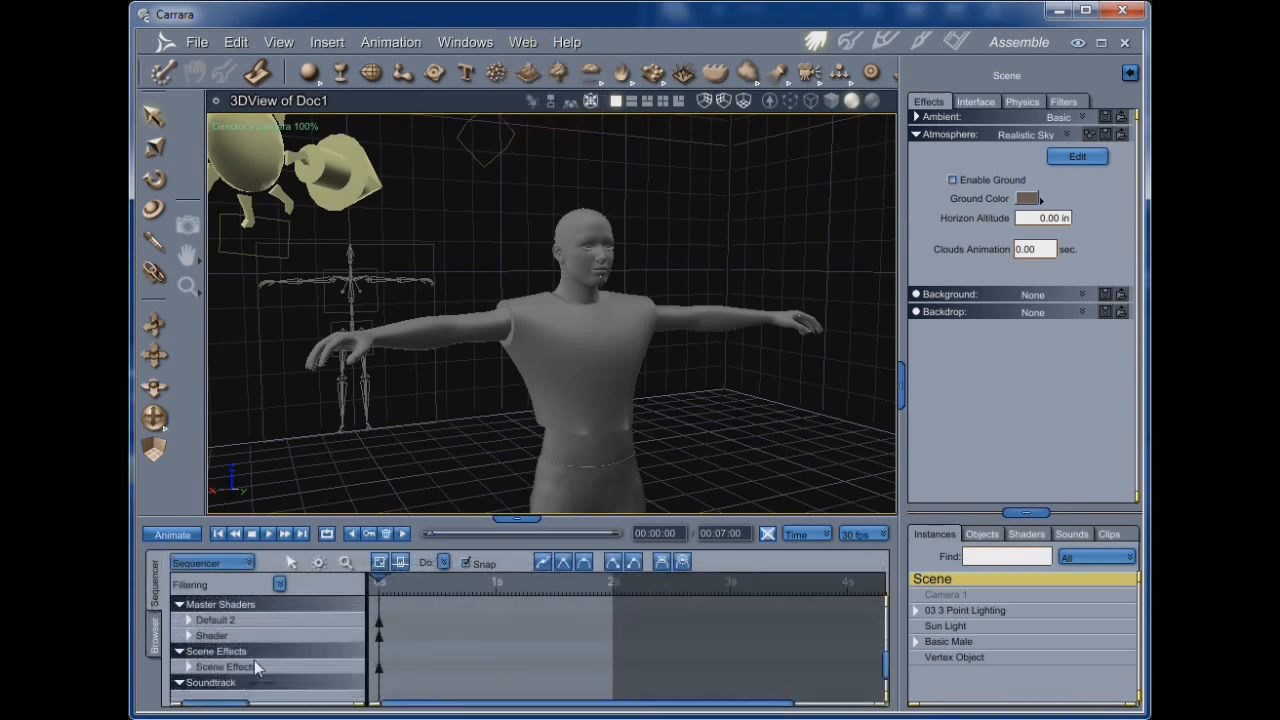
{"action": "scroll", "coordinate": [258, 650], "scroll_direction": "up", "scroll_amount": 3}
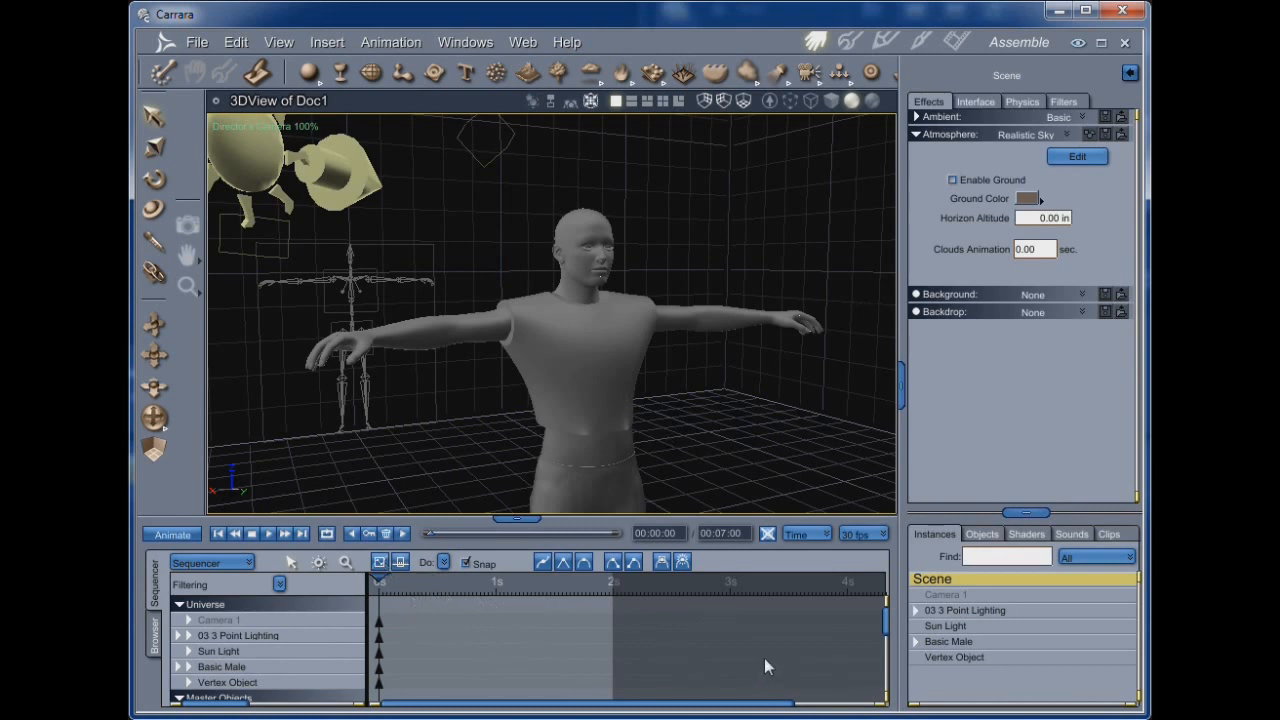
{"action": "left_click", "coordinate": [523, 45]}
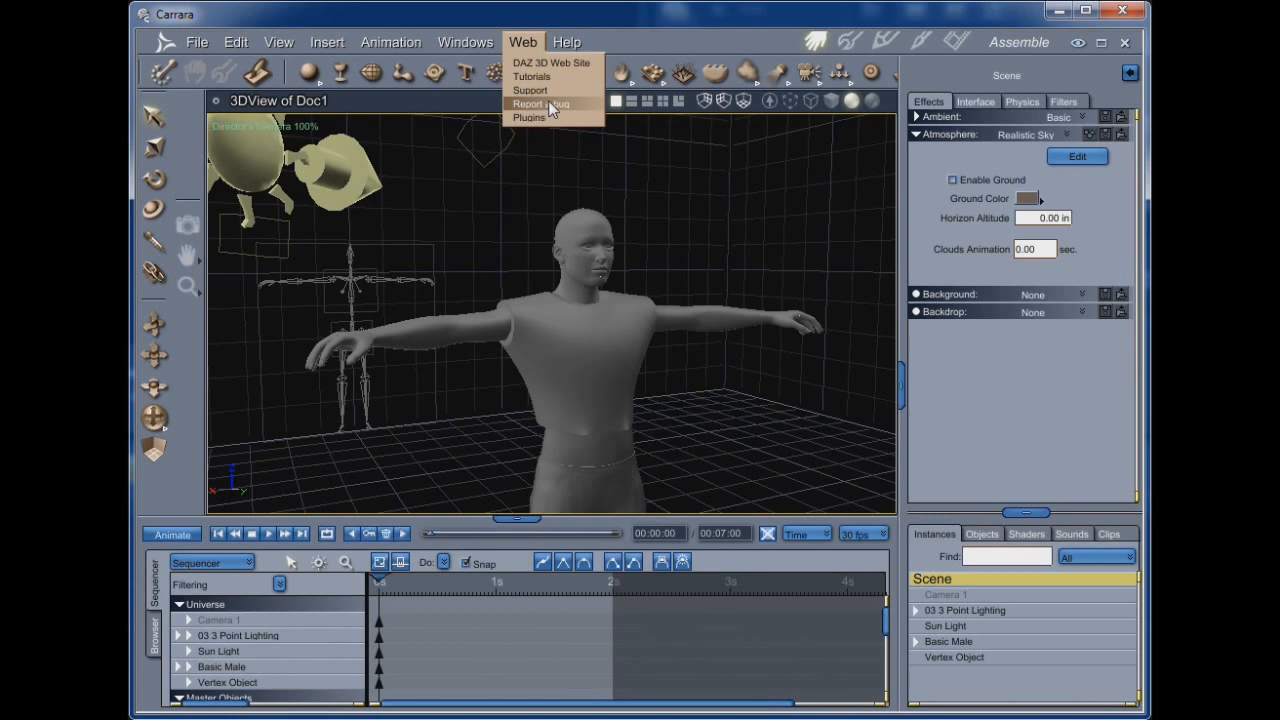
{"action": "left_click", "coordinate": [532, 45]}
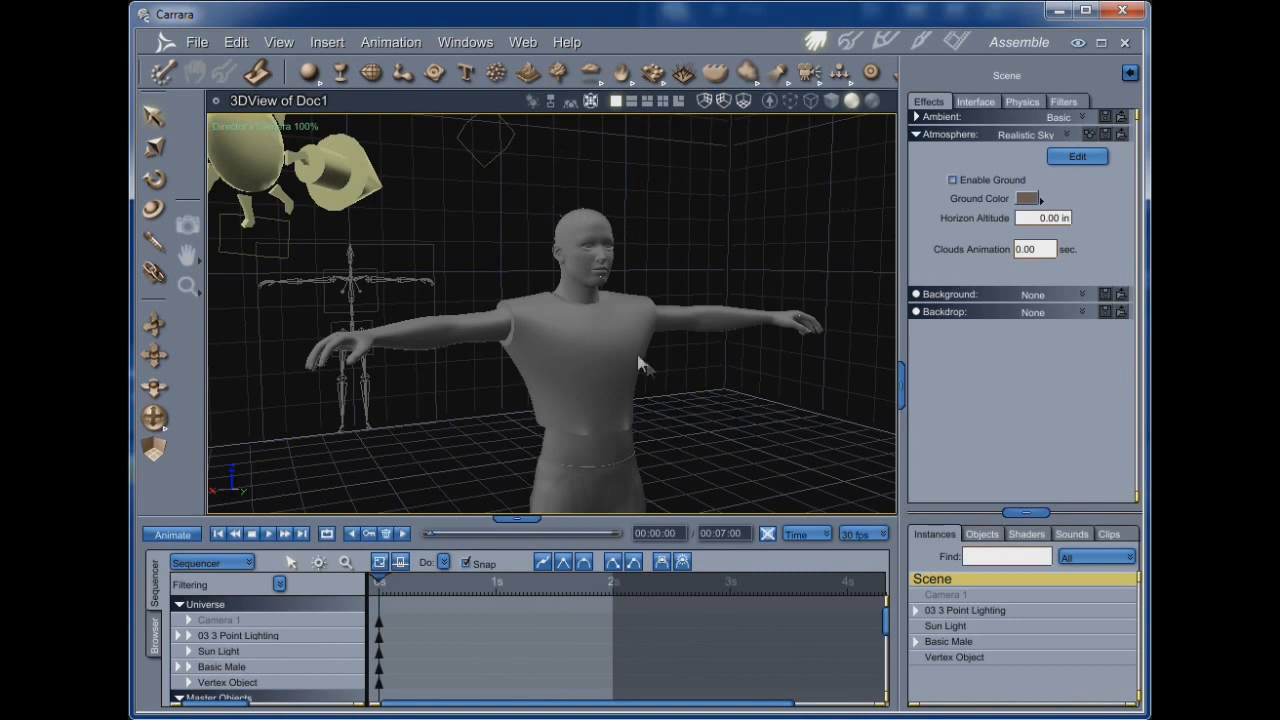
{"action": "left_click", "coordinate": [524, 45]}
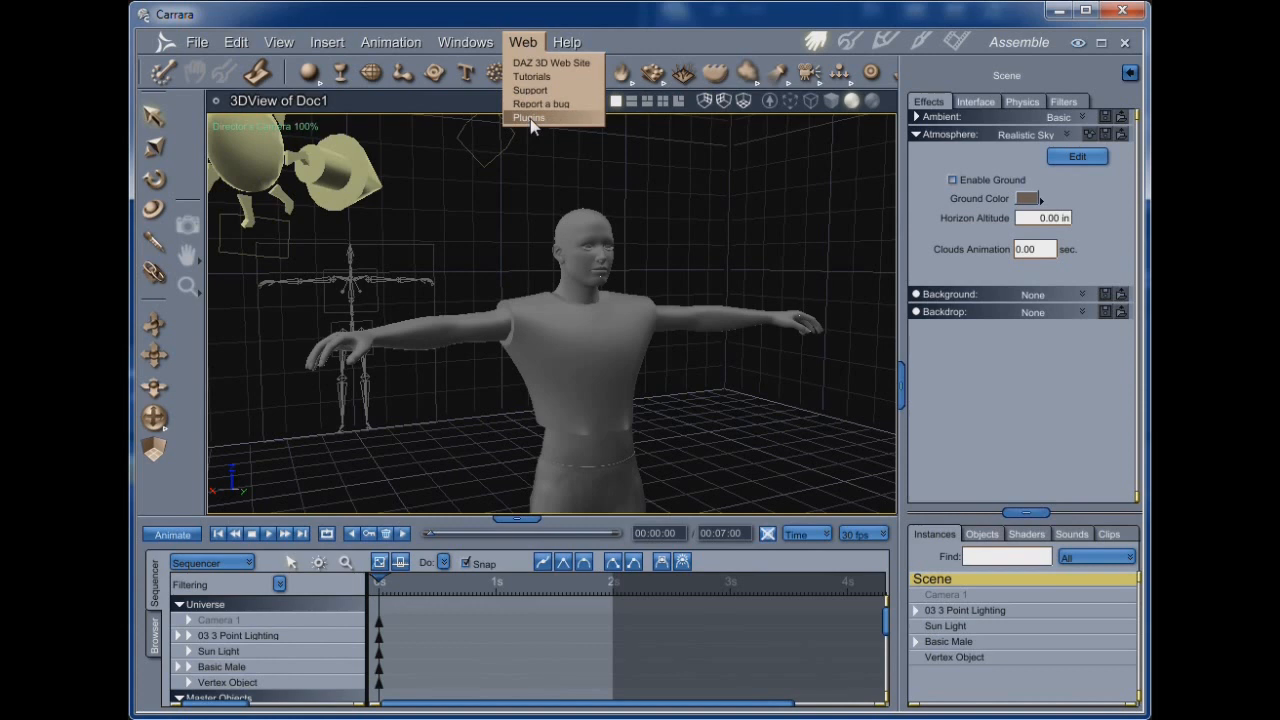
{"action": "mouse_move", "coordinate": [570, 38]}
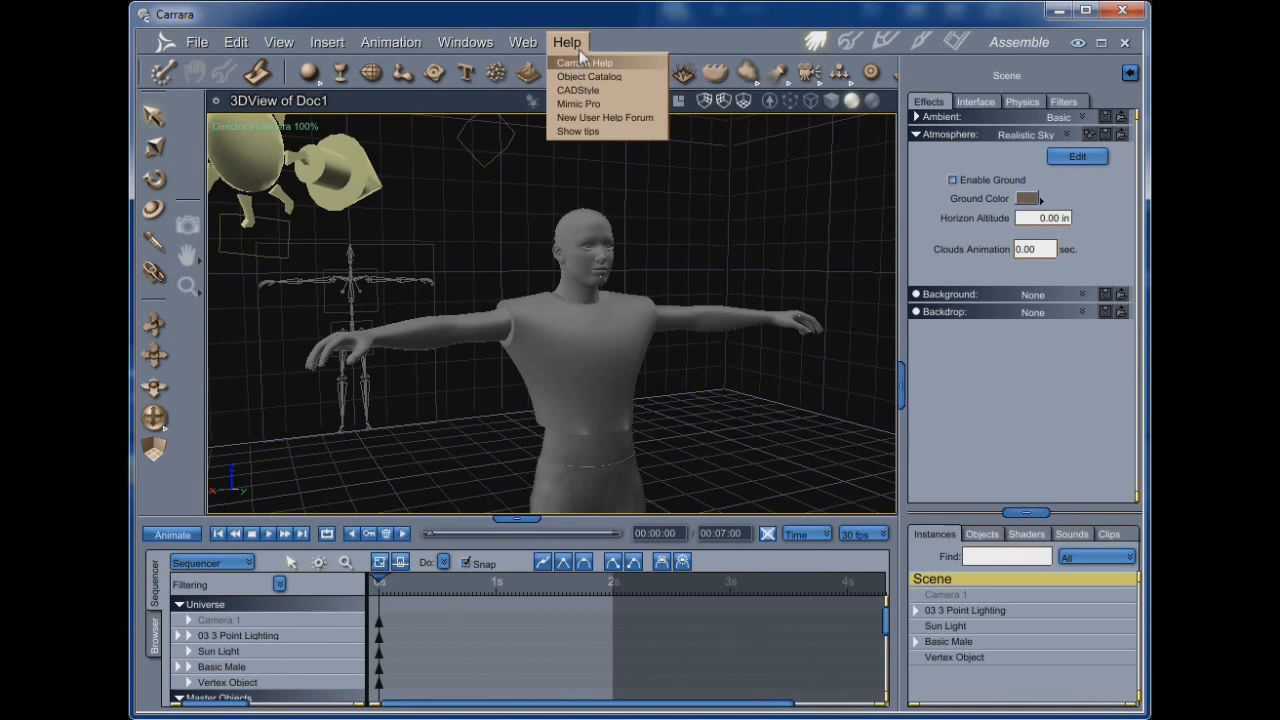
{"action": "mouse_move", "coordinate": [533, 49]}
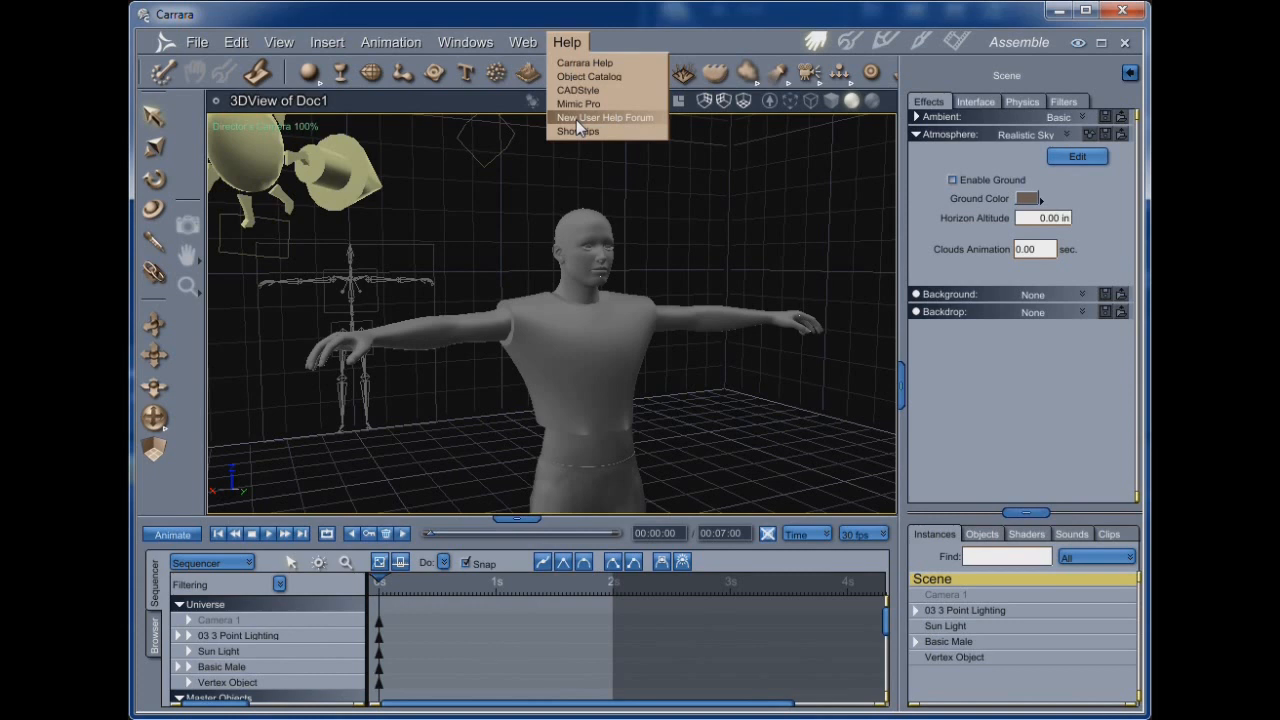
{"action": "left_click", "coordinate": [567, 42]}
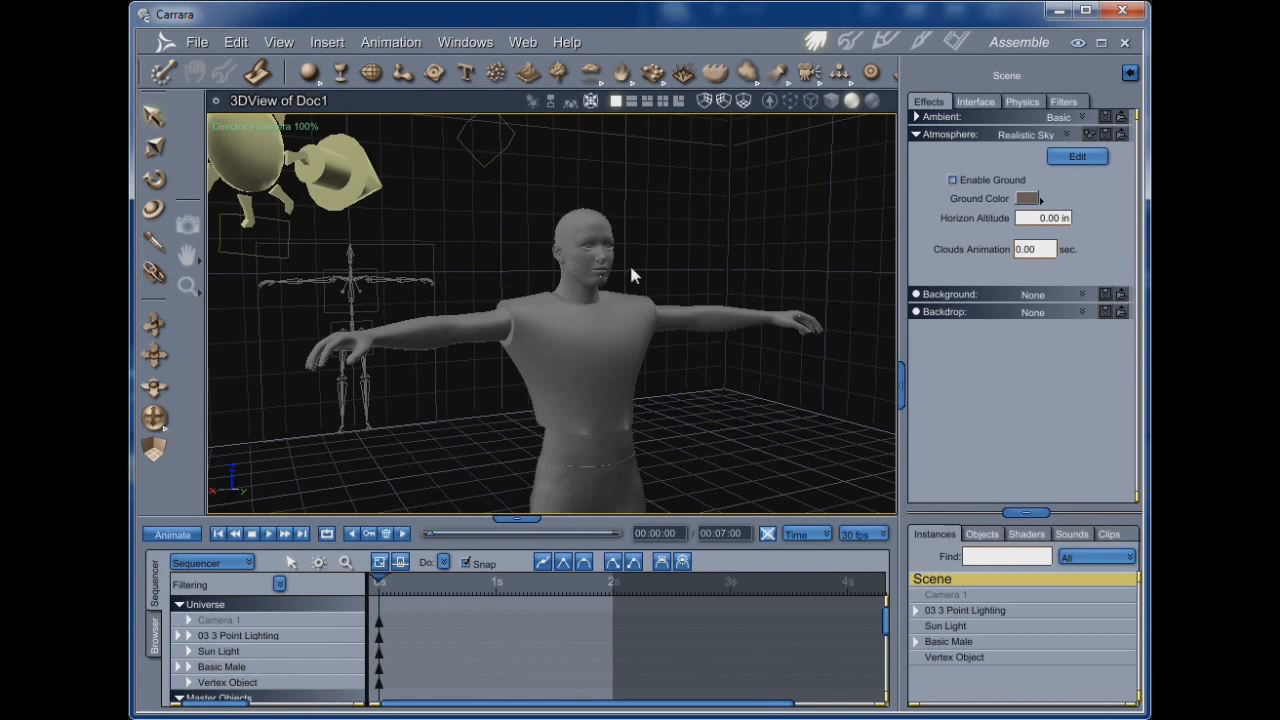
Select the Basic Male figure and examine the fit of the smoothed shirt from the front and both sides.
{"action": "left_click", "coordinate": [580, 330]}
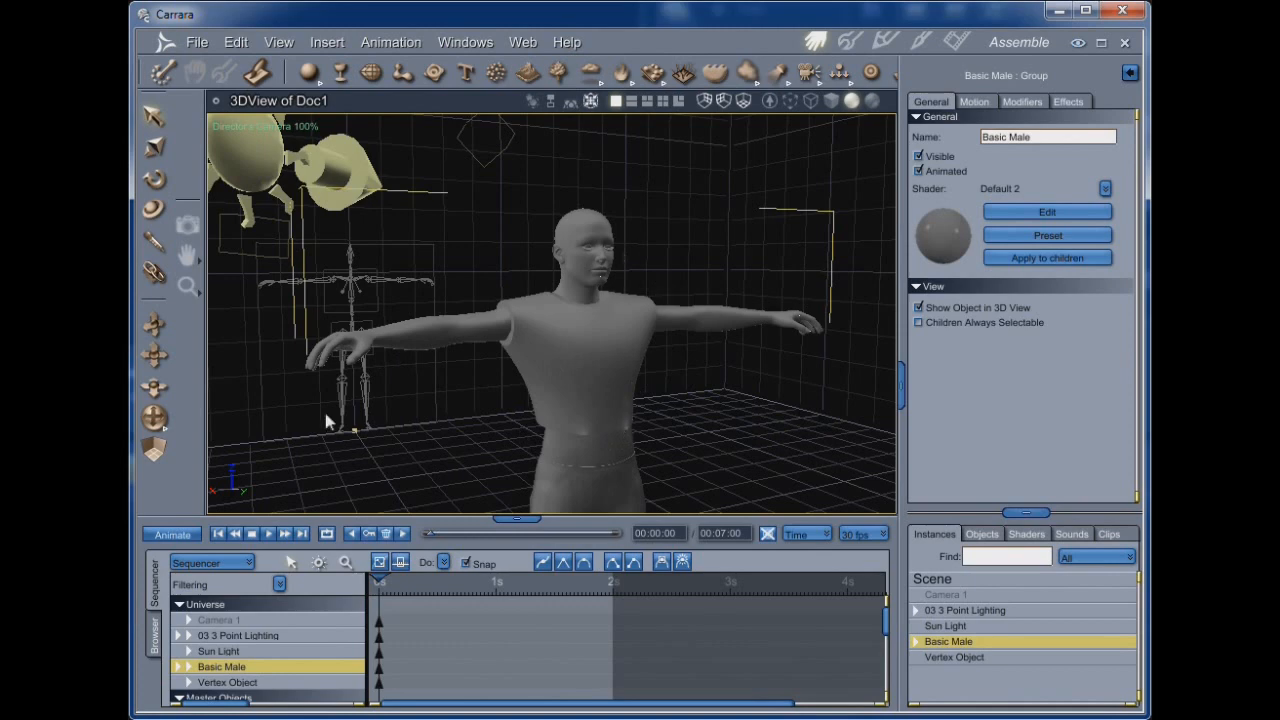
{"action": "left_click_drag", "start_coordinate": [158, 412], "coordinate": [329, 420]}
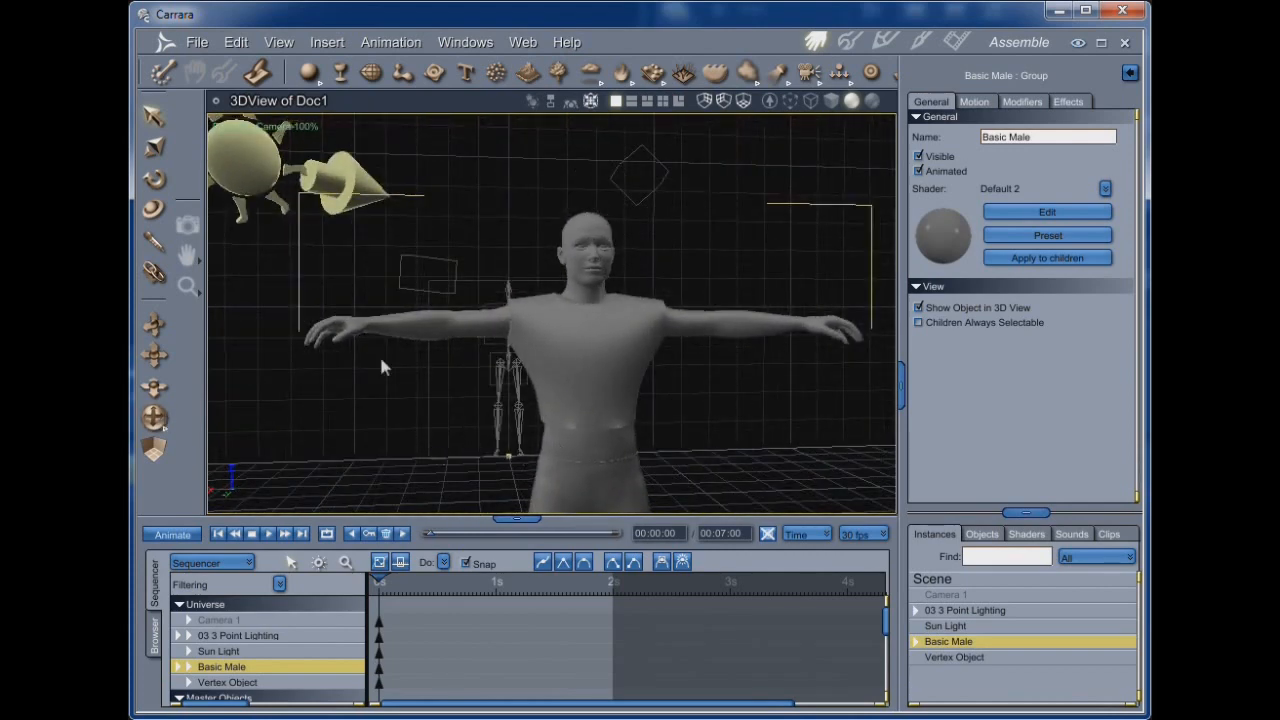
{"action": "left_click_drag", "start_coordinate": [154, 418], "coordinate": [285, 303]}
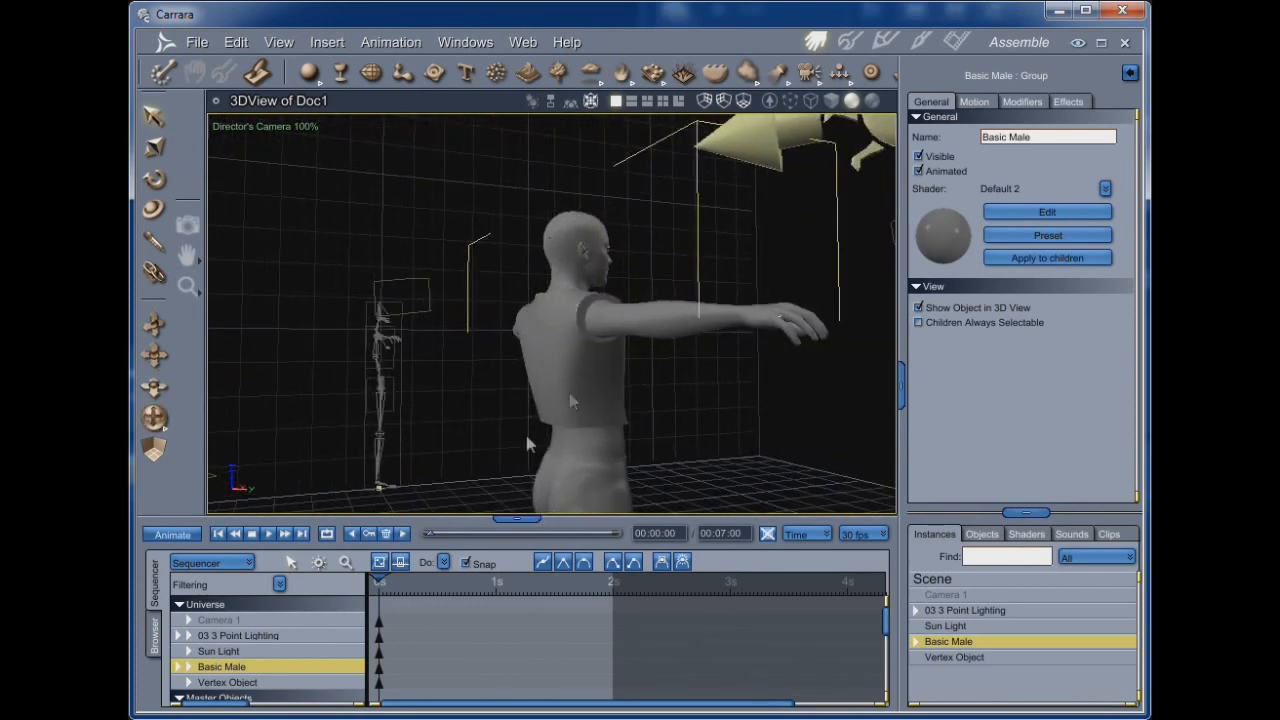
{"action": "left_click_drag", "start_coordinate": [155, 420], "coordinate": [40, 420]}
{"action": "left_click_drag", "start_coordinate": [400, 380], "coordinate": [499, 358]}
{"action": "scroll", "coordinate": [554, 356], "scroll_direction": "down", "scroll_amount": 3}
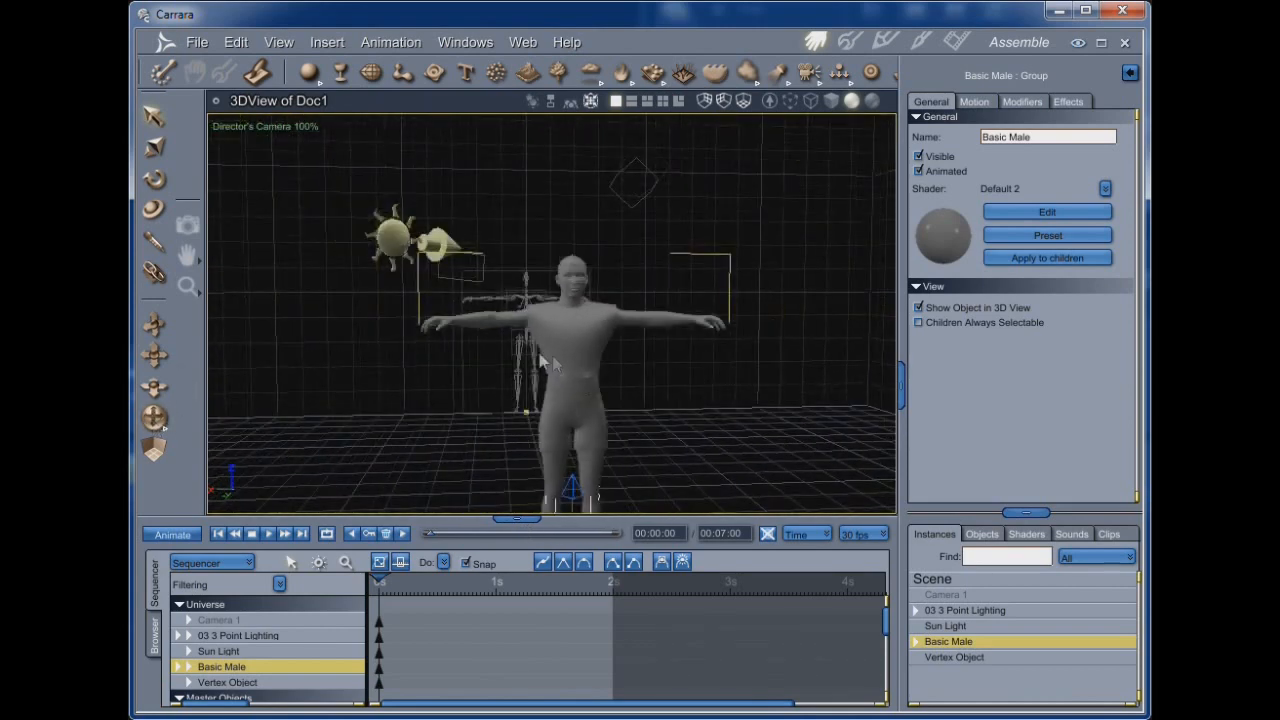
{"action": "scroll", "coordinate": [478, 338], "scroll_direction": "up", "scroll_amount": 3}
{"action": "scroll", "coordinate": [615, 328], "scroll_direction": "up", "scroll_amount": 5}
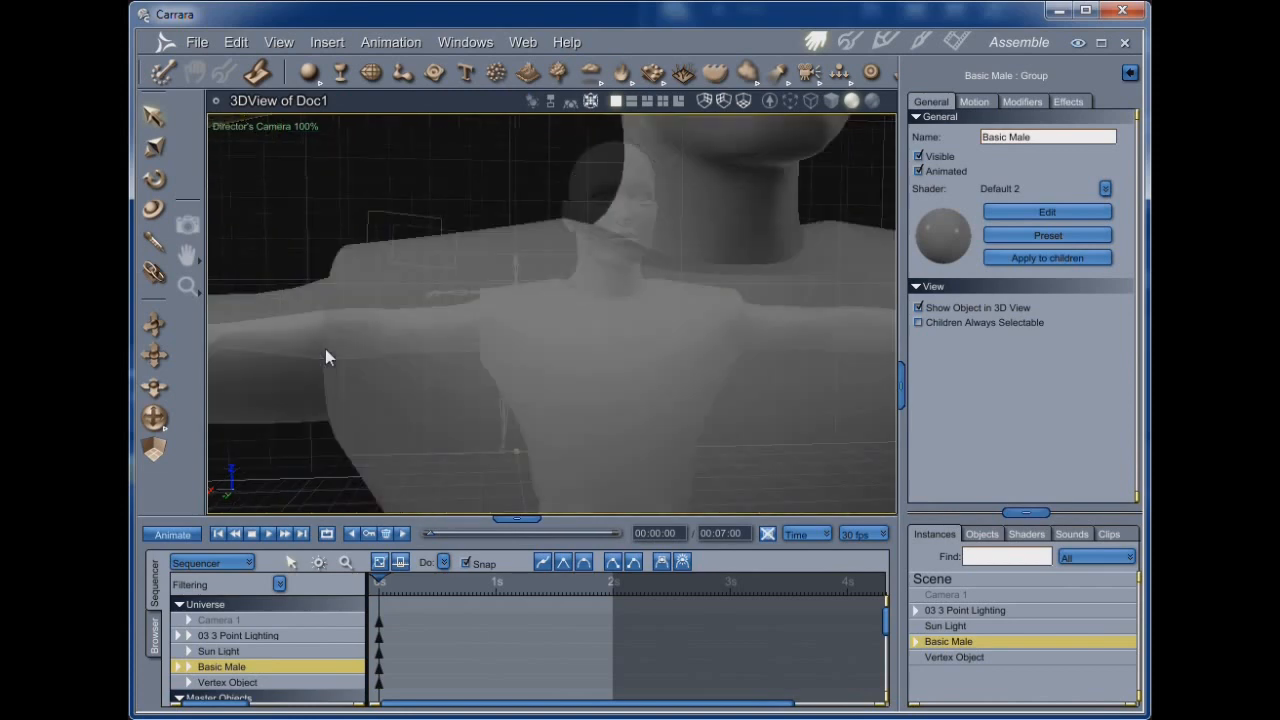
{"action": "scroll", "coordinate": [326, 357], "scroll_direction": "down", "scroll_amount": 3}
{"action": "left_click_drag", "start_coordinate": [154, 427], "coordinate": [115, 425]}
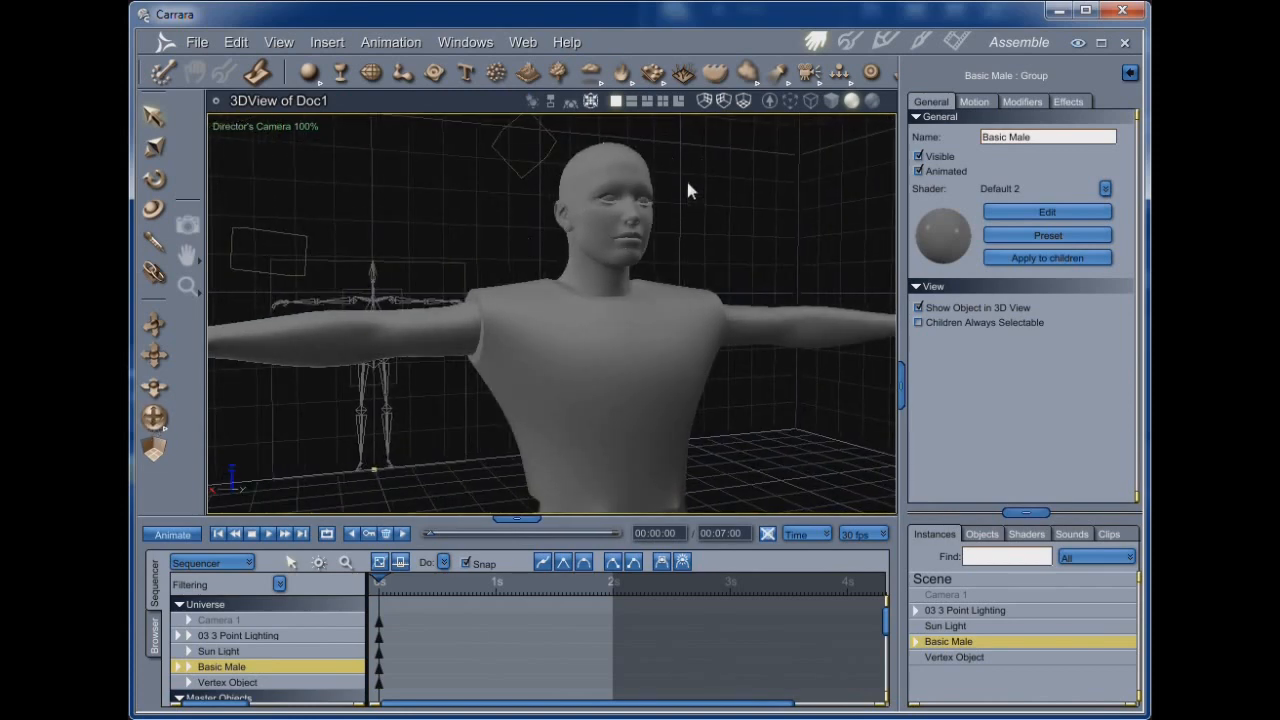
{"action": "left_click_drag", "start_coordinate": [154, 357], "coordinate": [524, 314]}
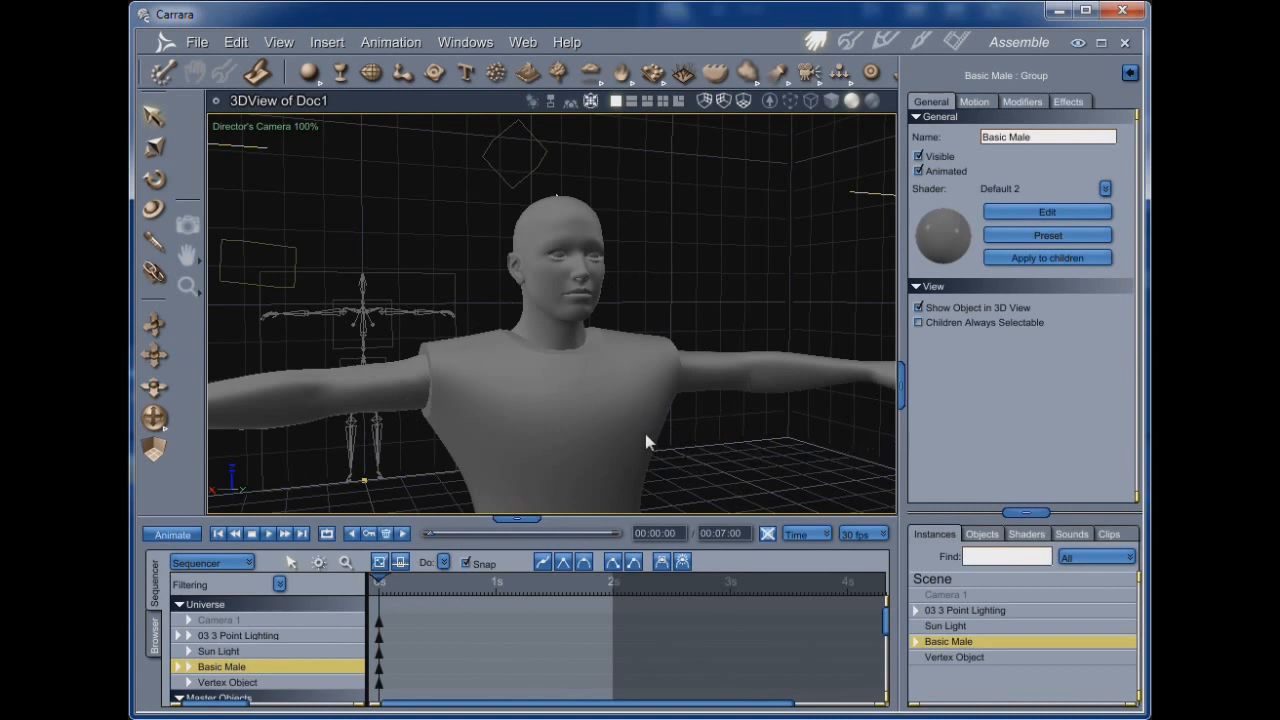
{"action": "scroll", "coordinate": [645, 433], "scroll_direction": "down", "scroll_amount": 5}
{"action": "left_click_drag", "start_coordinate": [155, 357], "coordinate": [155, 357]}
{"action": "left_click_drag", "start_coordinate": [155, 421], "coordinate": [155, 422]}
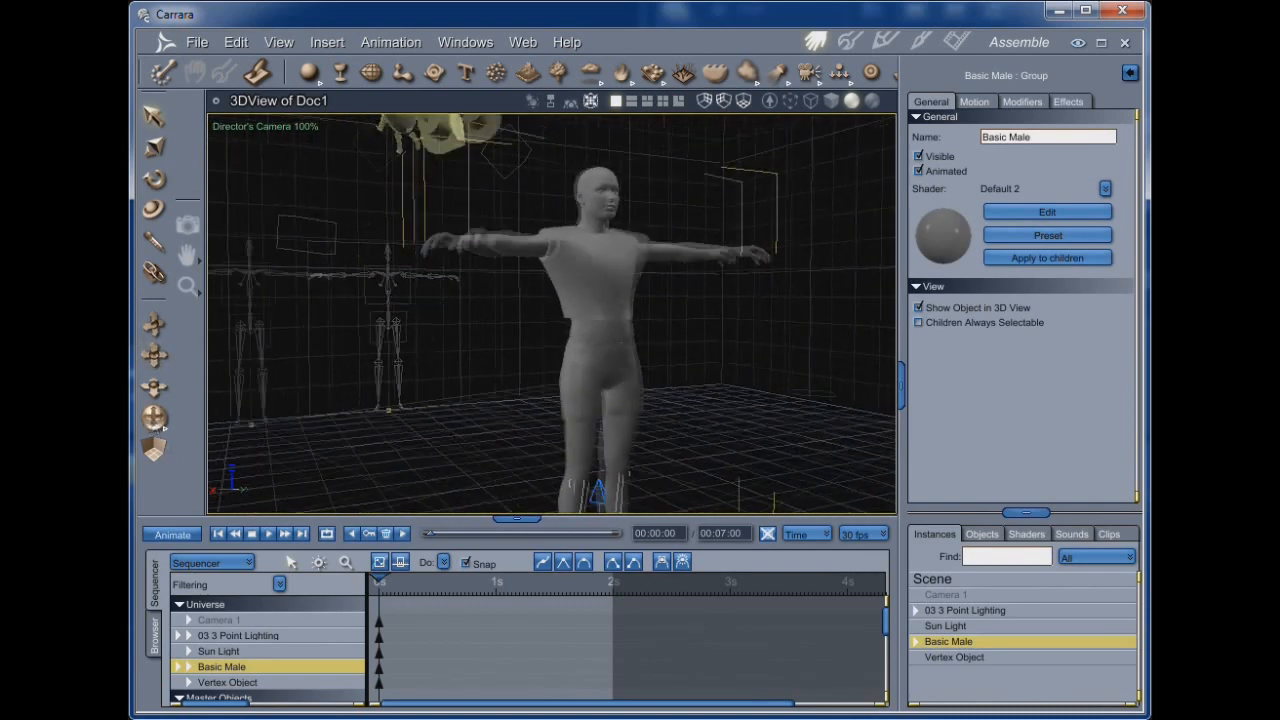
{"action": "scroll", "coordinate": [553, 419], "scroll_direction": "up", "scroll_amount": 2}
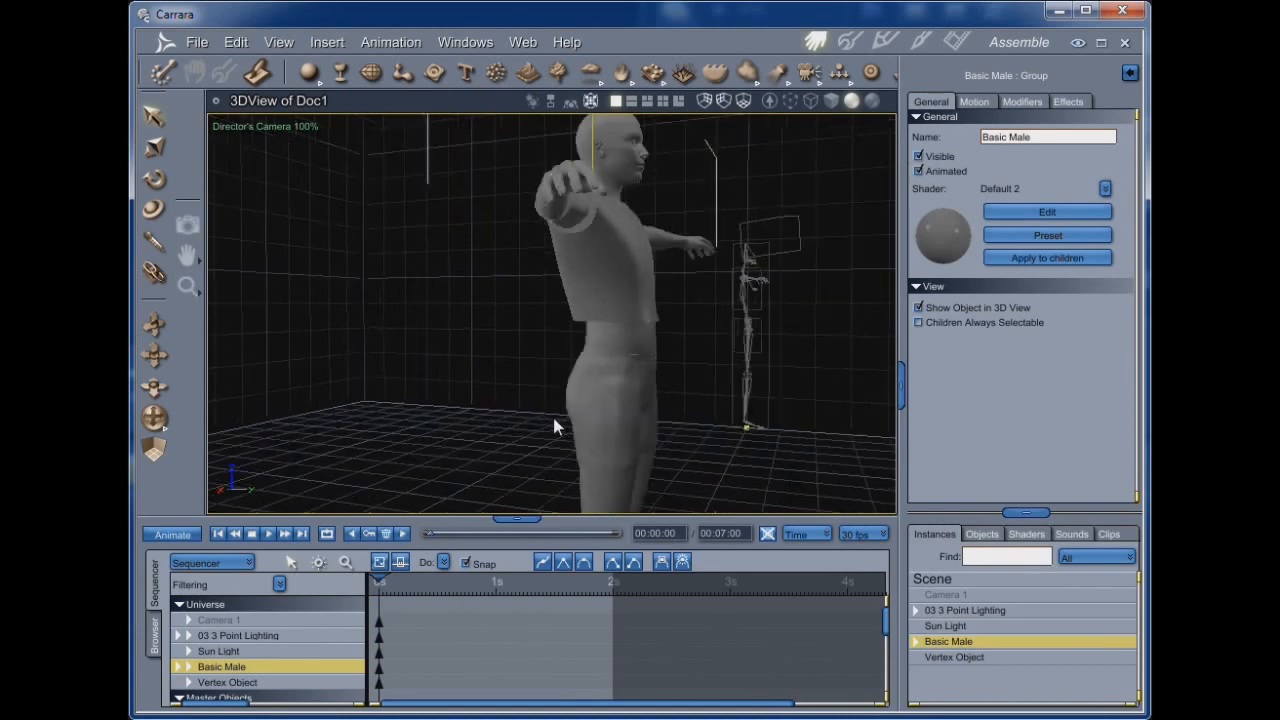
{"action": "left_click_drag", "start_coordinate": [160, 359], "coordinate": [150, 357]}
{"action": "left_click_drag", "start_coordinate": [156, 419], "coordinate": [155, 419]}
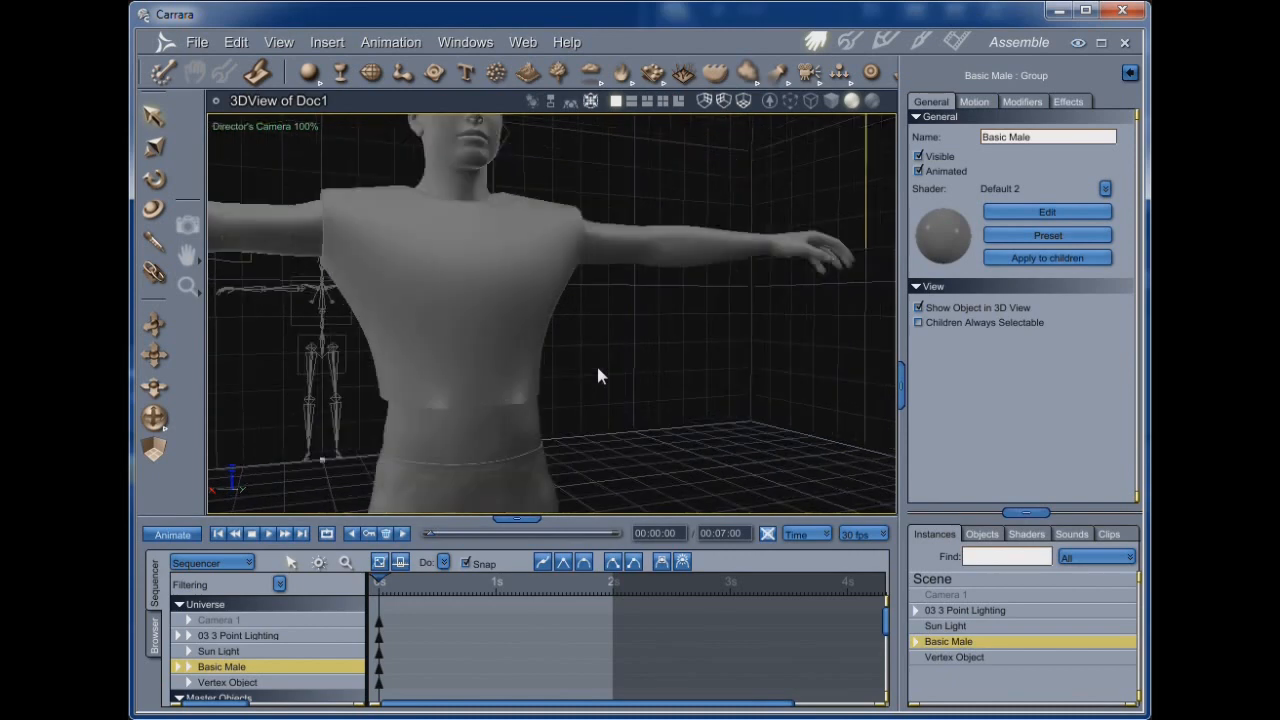
Select the shirt's vertex object and reopen its mesh for editing in the scene.
{"action": "left_click_drag", "start_coordinate": [155, 388], "coordinate": [155, 419]}
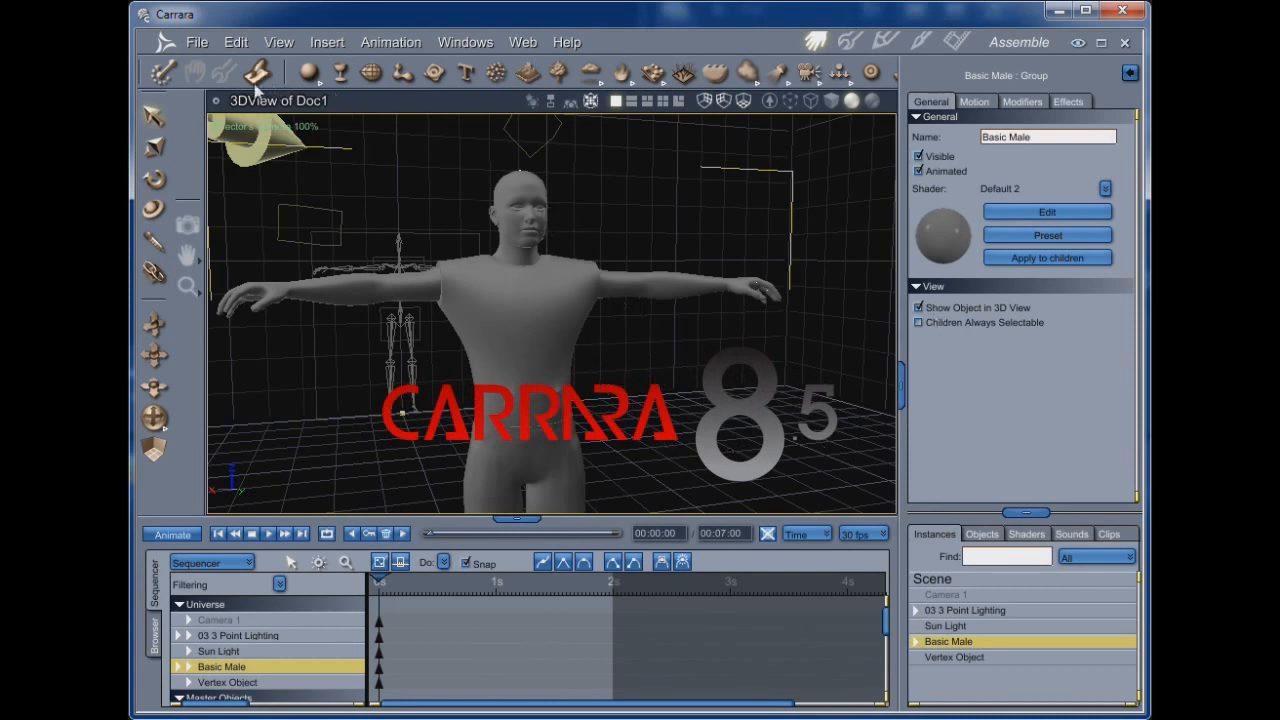
{"action": "left_click", "coordinate": [930, 657]}
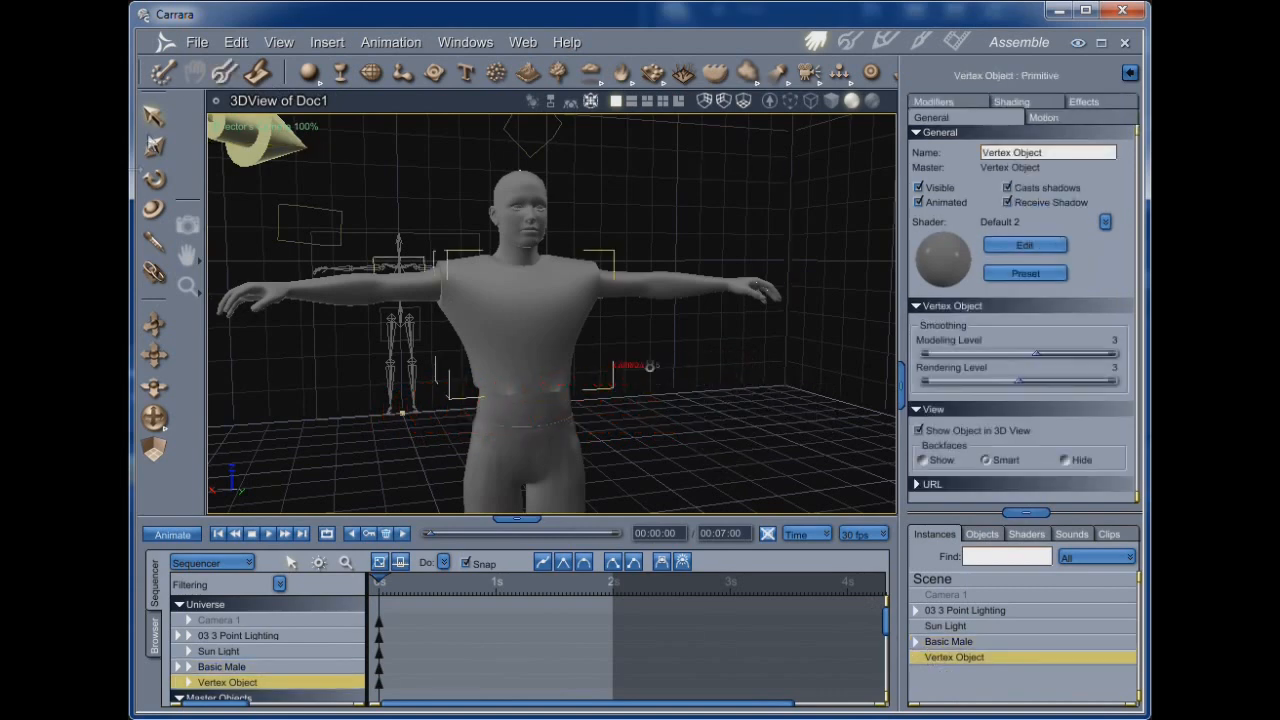
{"action": "left_click", "coordinate": [224, 73]}
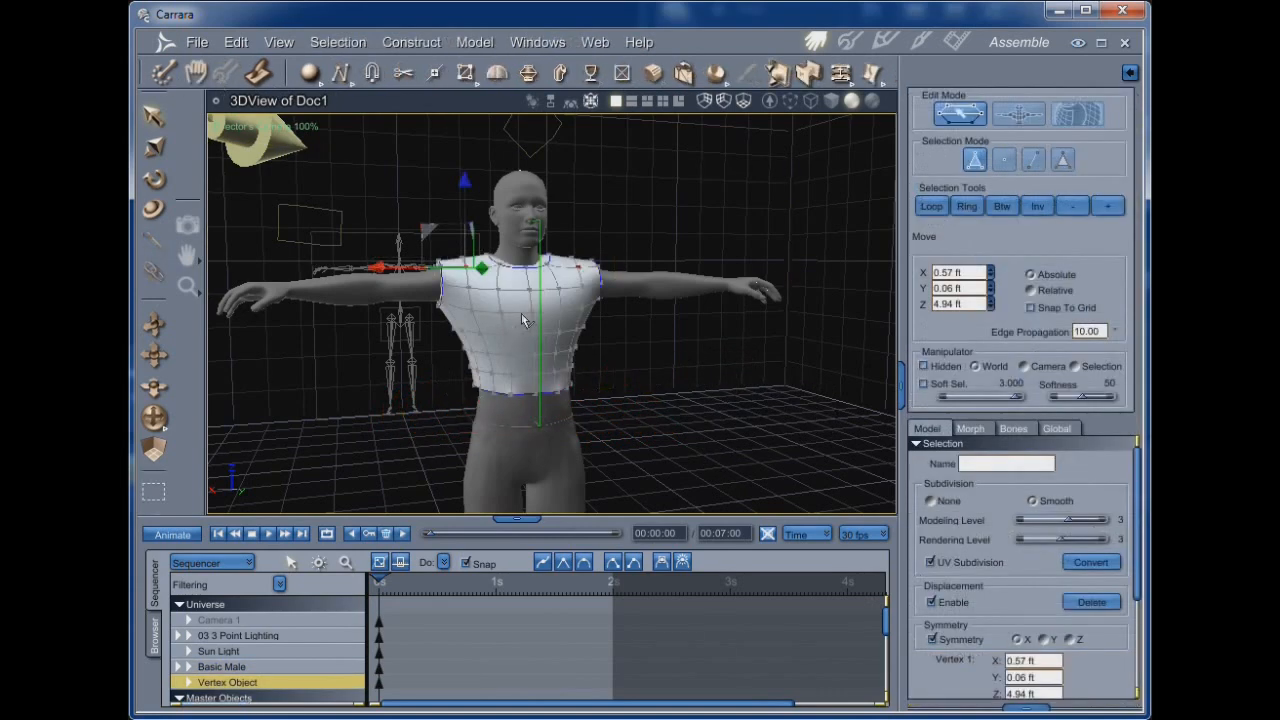
Try pulling the shirt's chest edge forward and the vertex below the armhole outward to about 1.31 ft in X.
{"action": "left_click", "coordinate": [516, 311]}
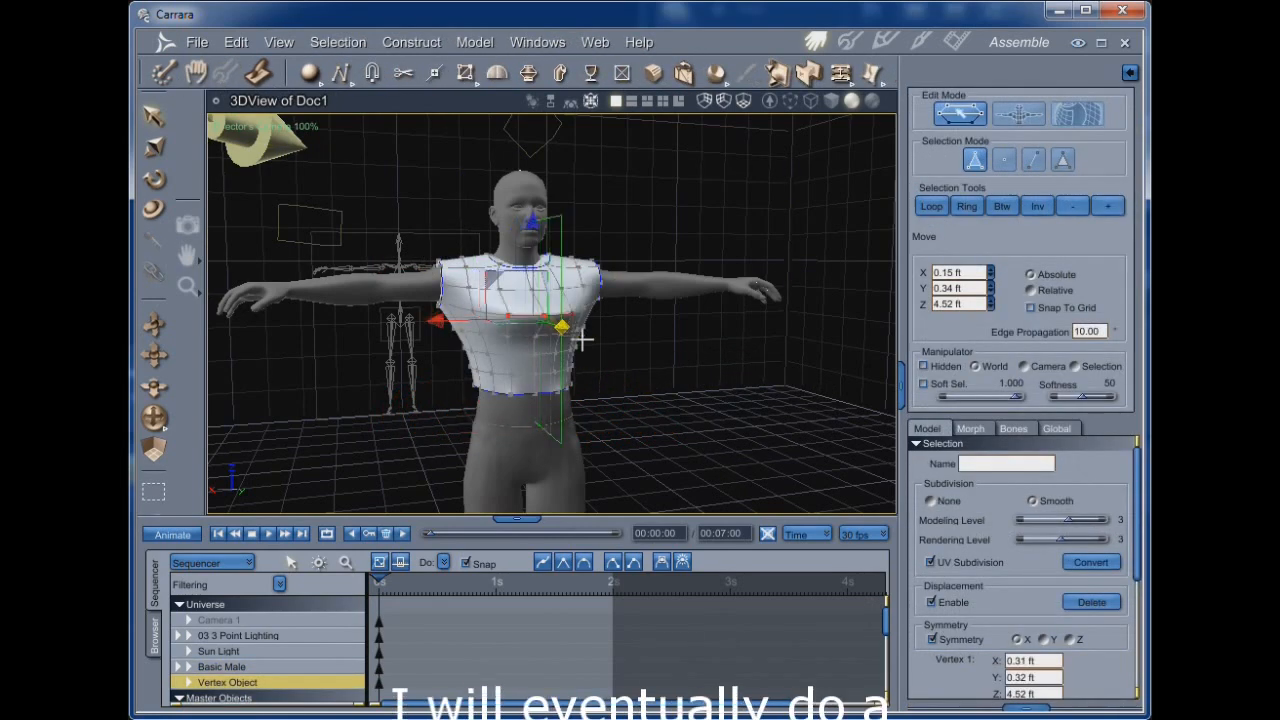
{"action": "left_click", "coordinate": [462, 308]}
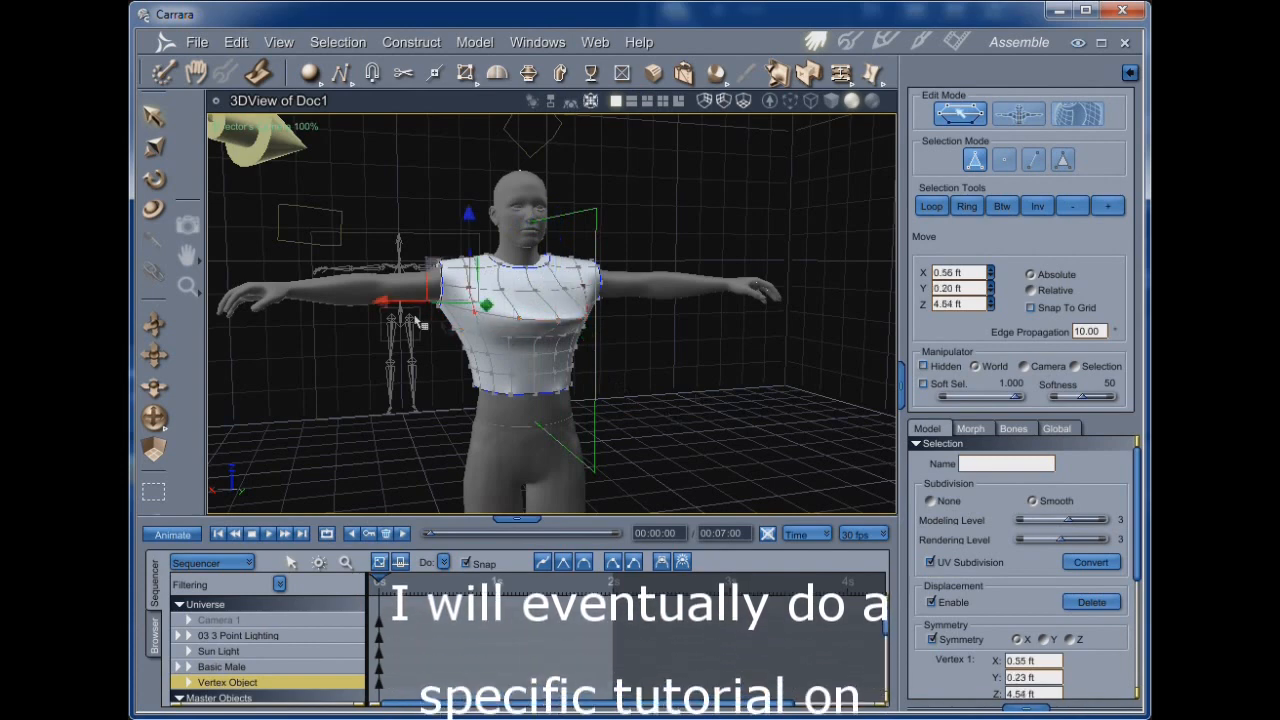
{"action": "left_click_drag", "start_coordinate": [385, 300], "coordinate": [301, 302]}
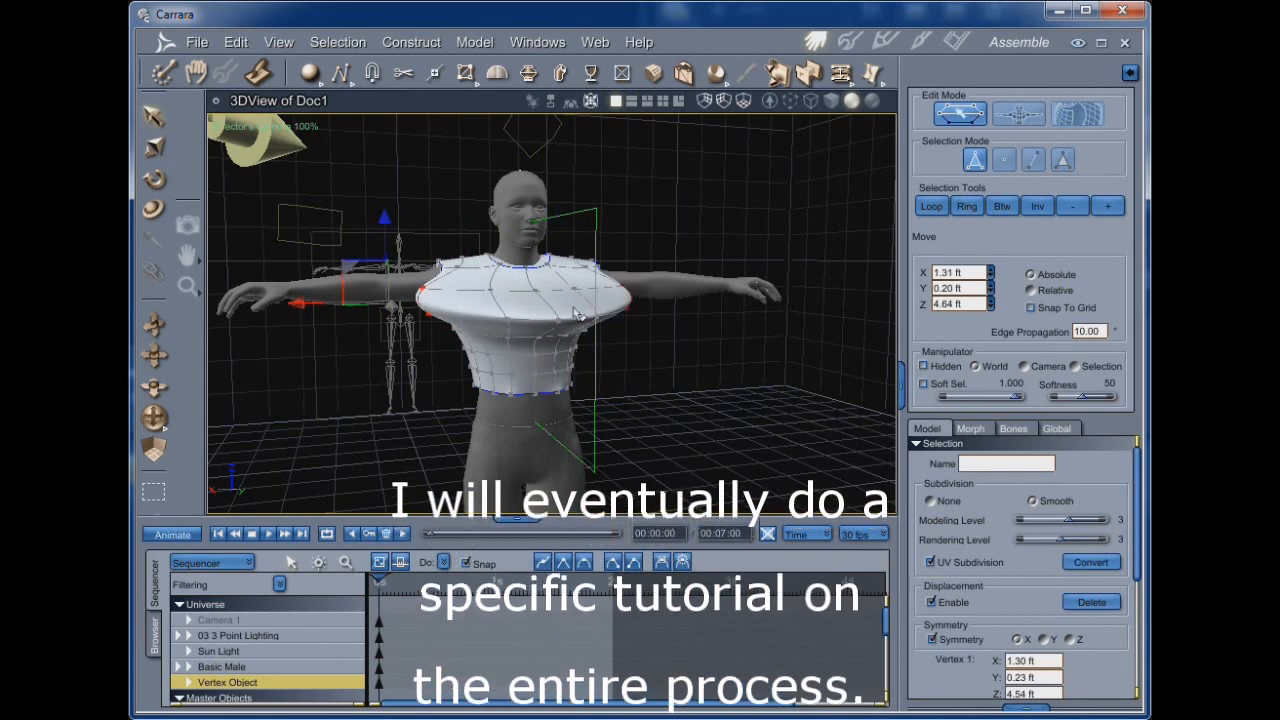
Try raising the front neckline vertex, and undo the trial deformations of the shirt.
{"action": "left_click", "coordinate": [548, 270]}
{"action": "left_click_drag", "start_coordinate": [549, 162], "coordinate": [549, 136]}
{"action": "left_click_drag", "start_coordinate": [154, 420], "coordinate": [232, 420]}
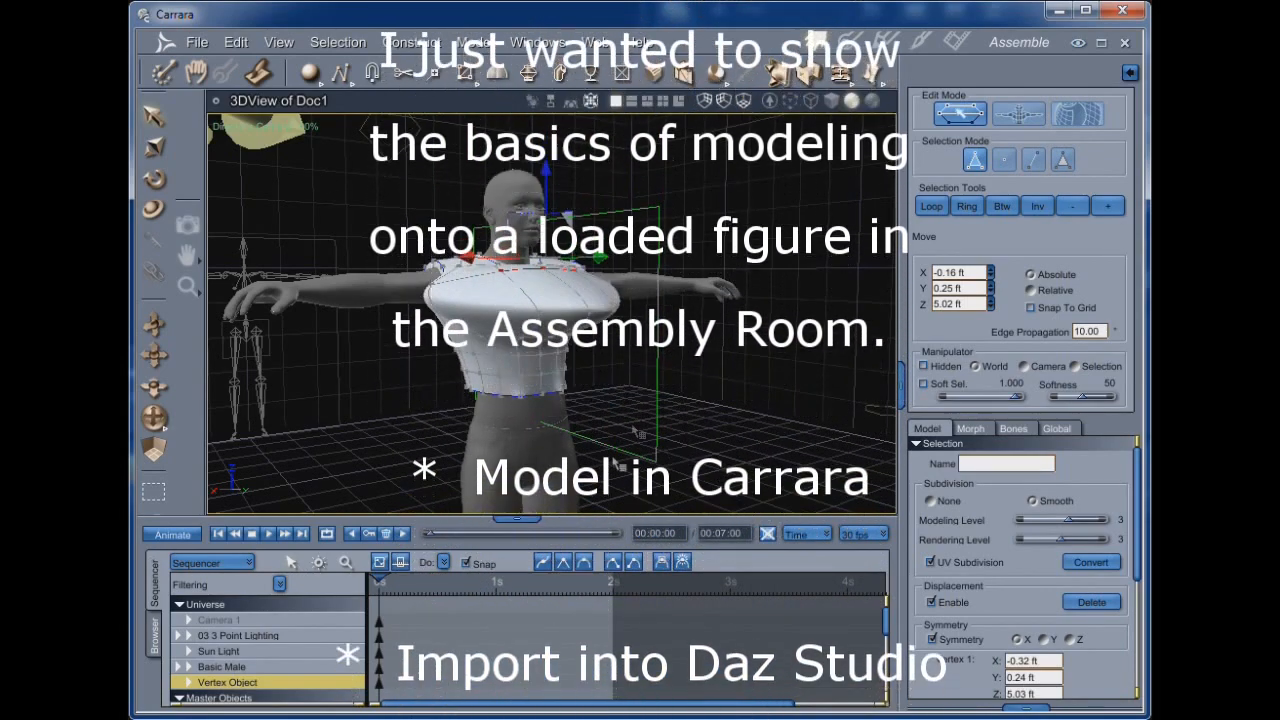
{"action": "left_click_drag", "start_coordinate": [546, 172], "coordinate": [546, 206]}
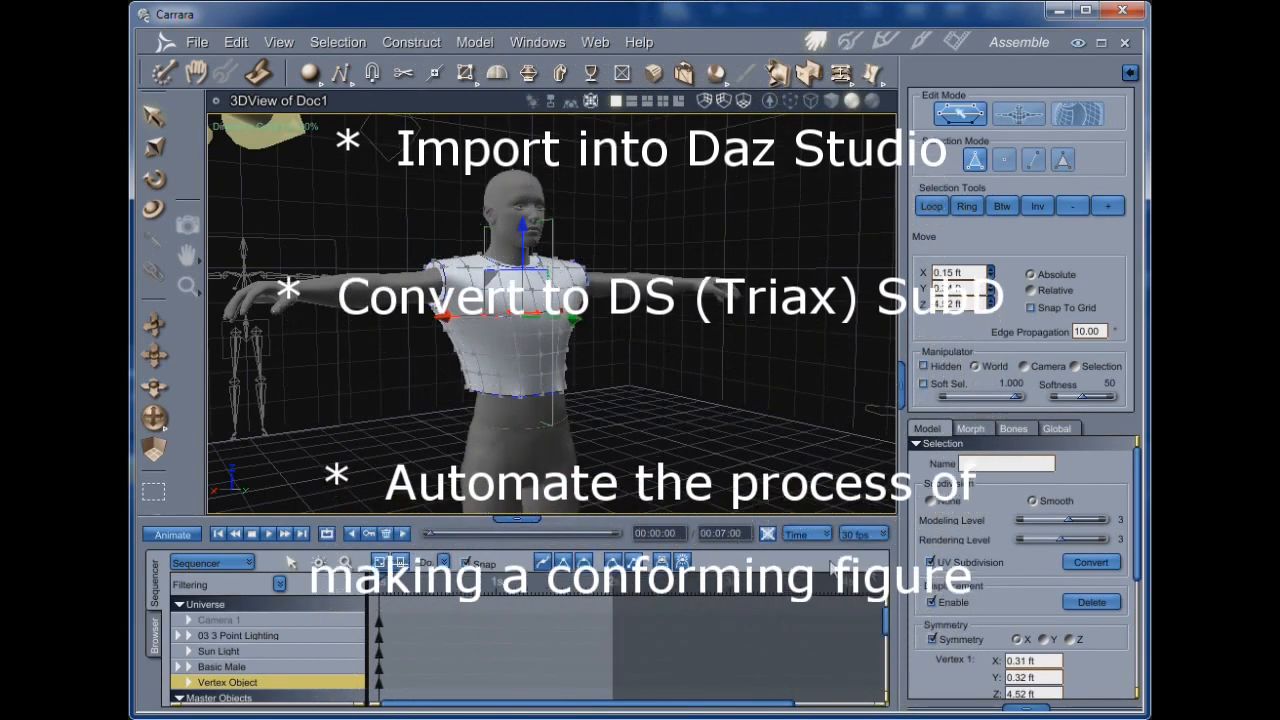
Display the content browser, select the Bobbie25 folder and look through the folders below it.
{"action": "left_click", "coordinate": [153, 640]}
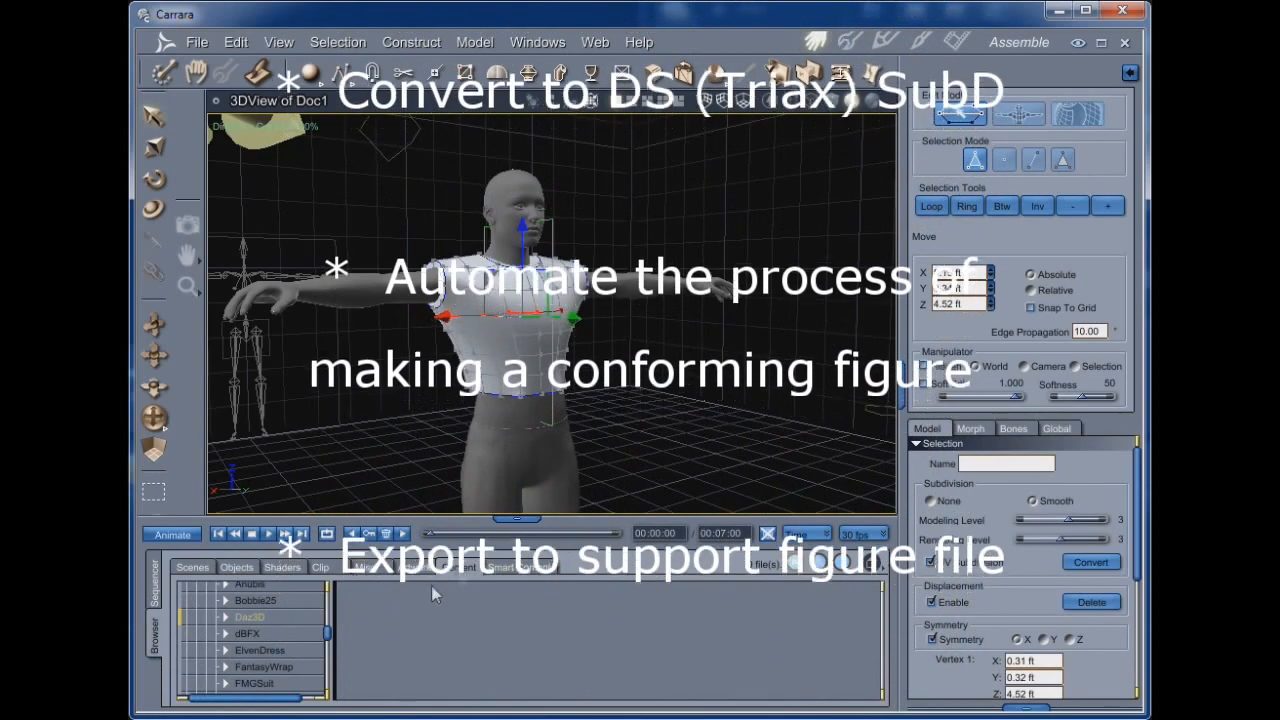
{"action": "left_click", "coordinate": [245, 630]}
{"action": "left_click", "coordinate": [251, 604]}
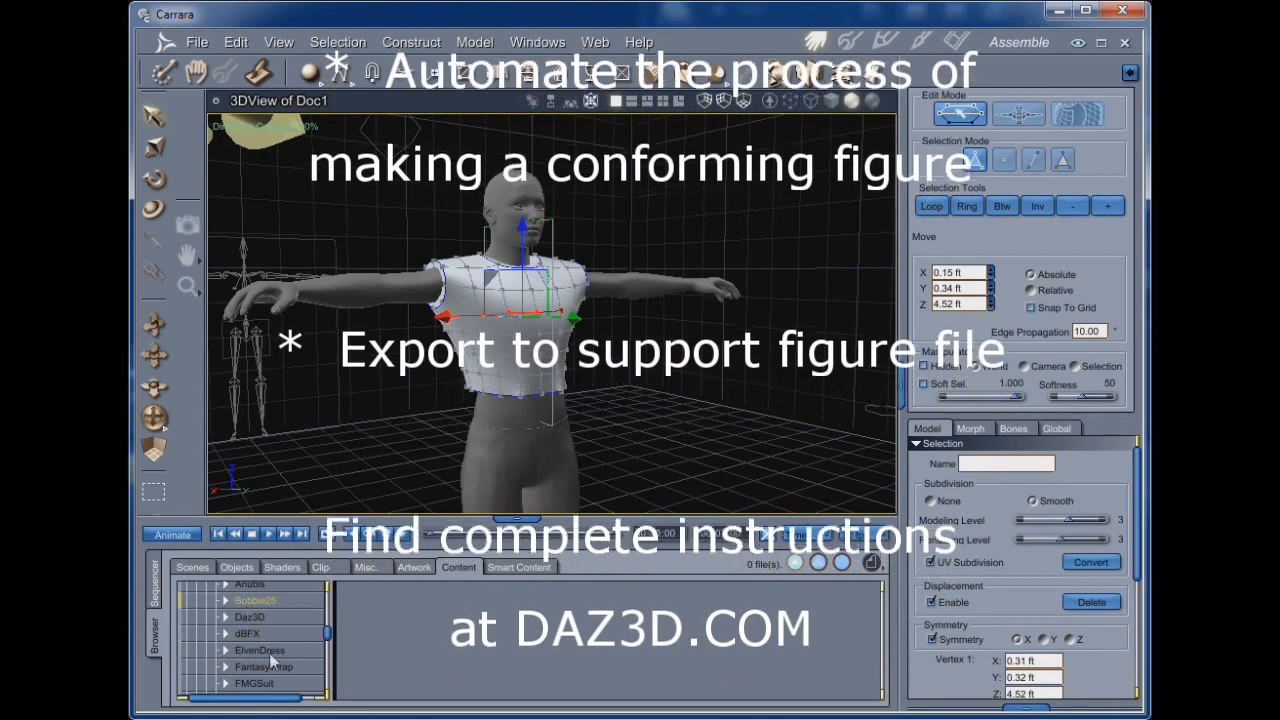
{"action": "scroll", "coordinate": [271, 670], "scroll_direction": "down", "scroll_amount": 1}
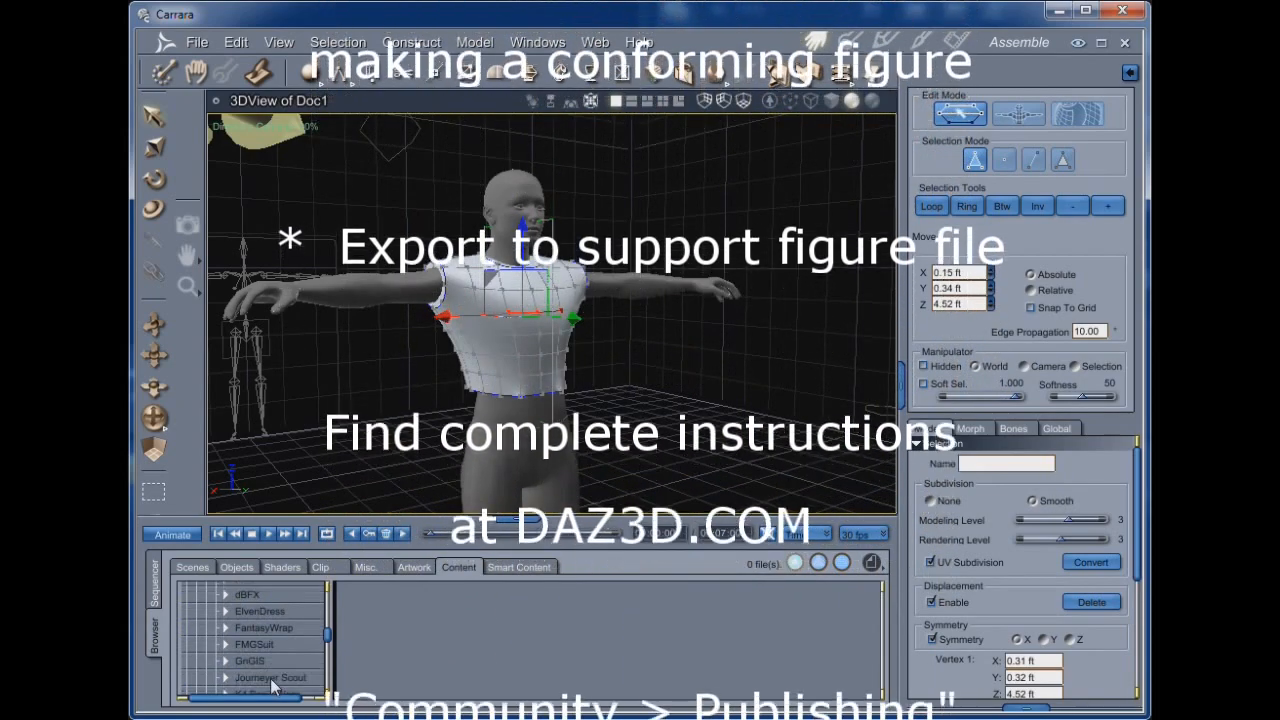